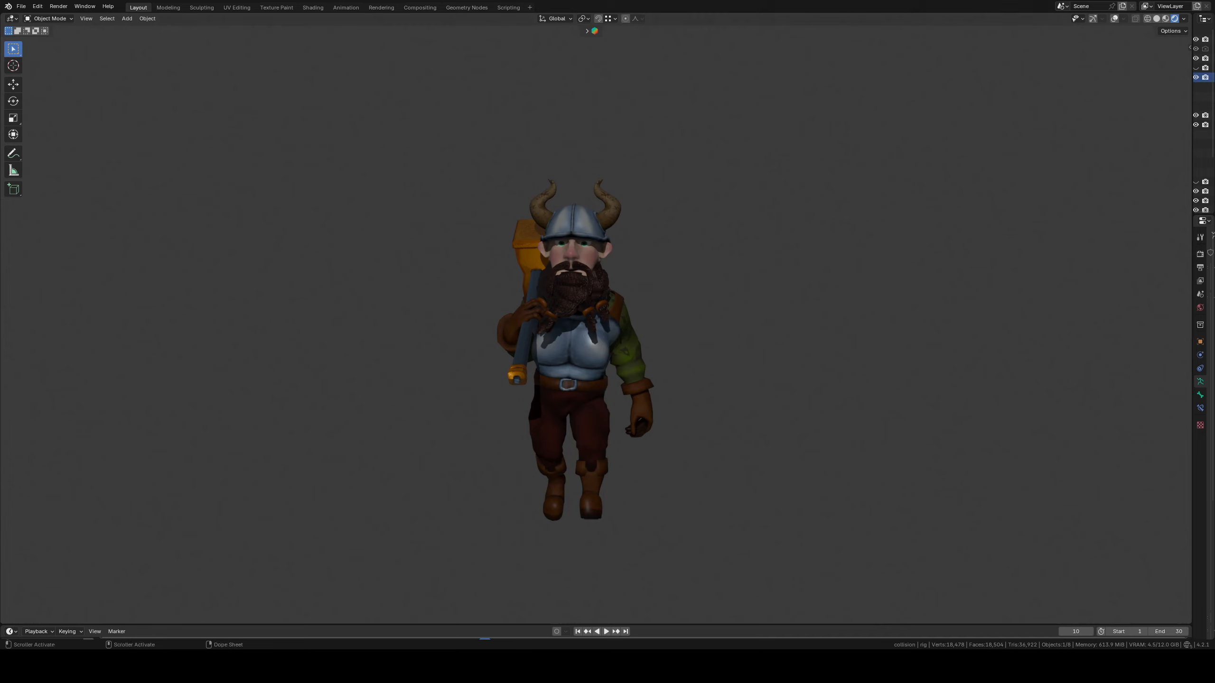
Quit the current file without saving, then delete all default objects from the fresh scene
key(ctrl+q)
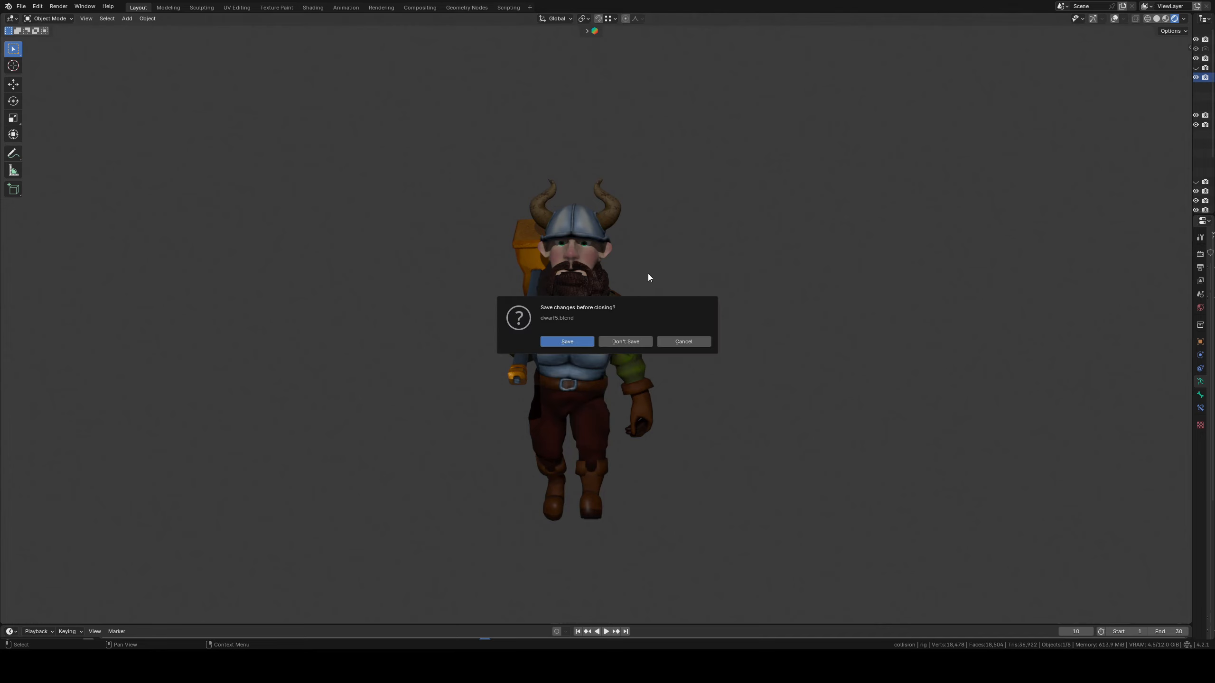
click(623, 341)
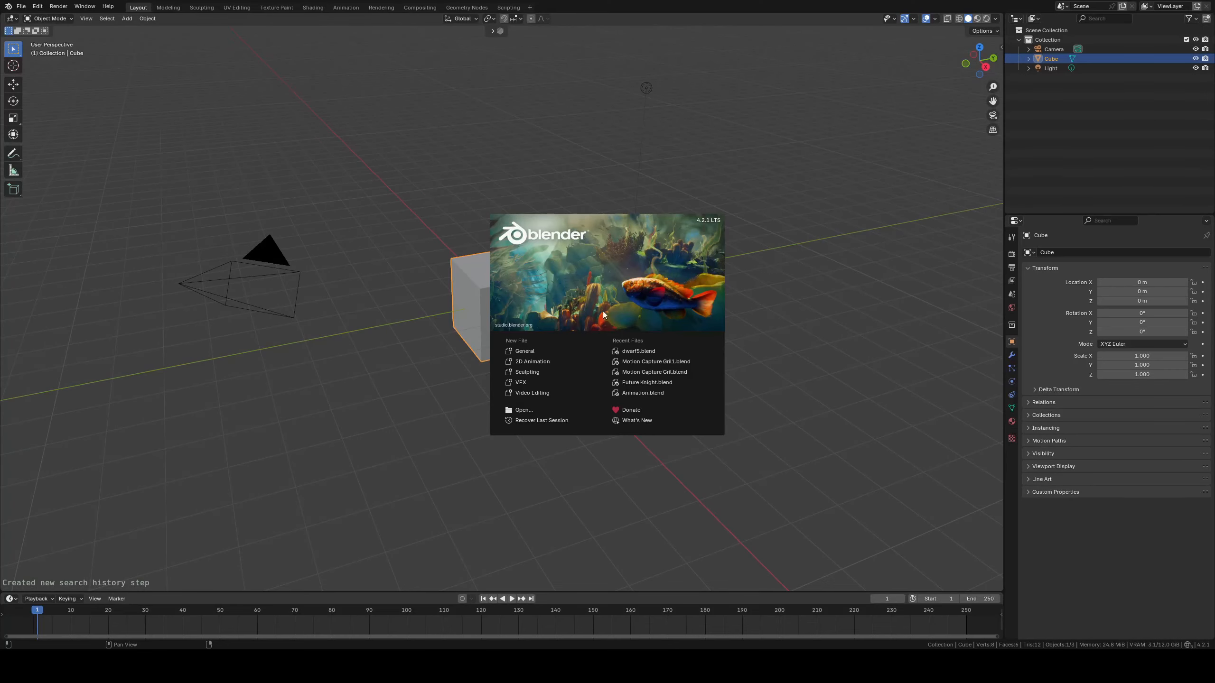
click(404, 339)
key(a)
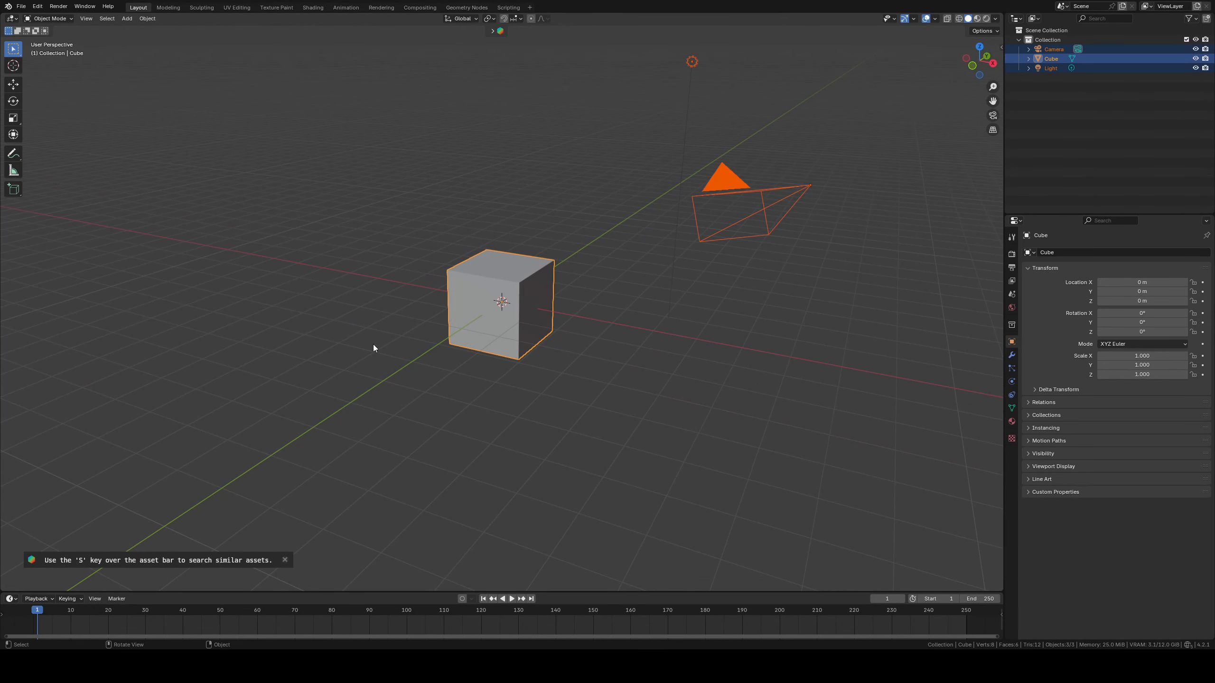
key(Delete)
Add a single-bone armature at the origin and enter Edit Mode on it
middle_drag(520, 284, 500, 290)
key(shift+a)
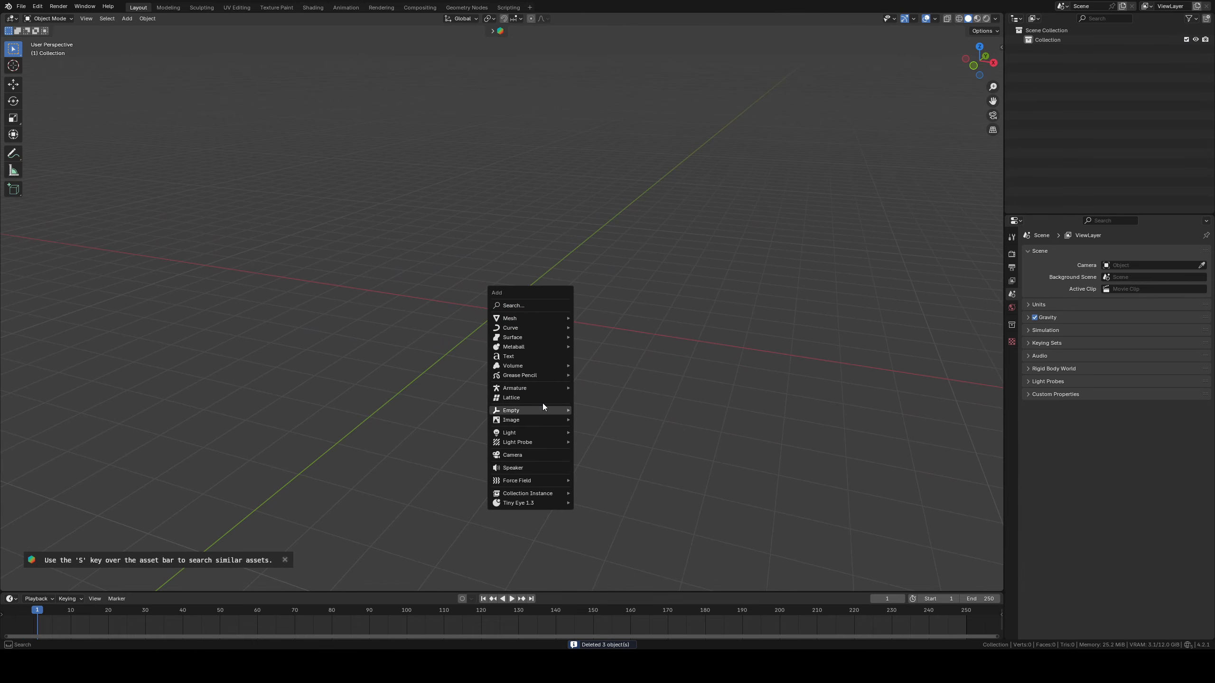
mouse_move(537, 387)
click(604, 387)
middle_drag(594, 334, 578, 357)
key(Tab)
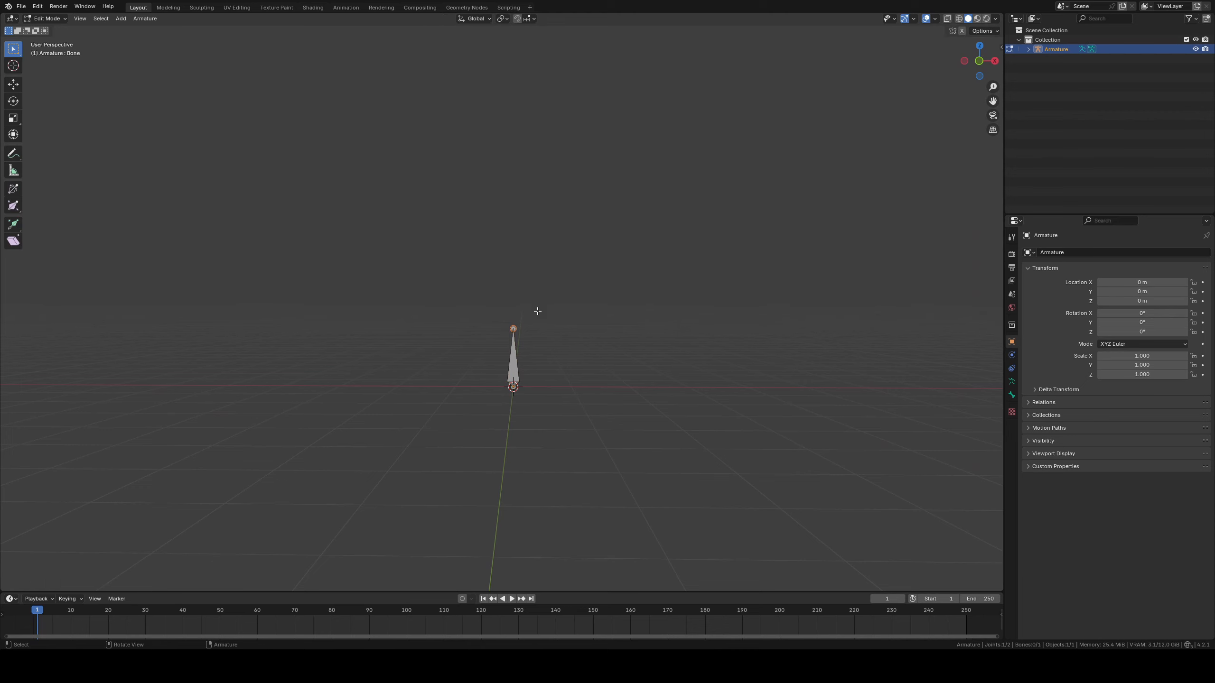
Move the whole bone straight up along Z, well above the origin
middle_drag(537, 312, 625, 355)
middle_drag(532, 319, 599, 343)
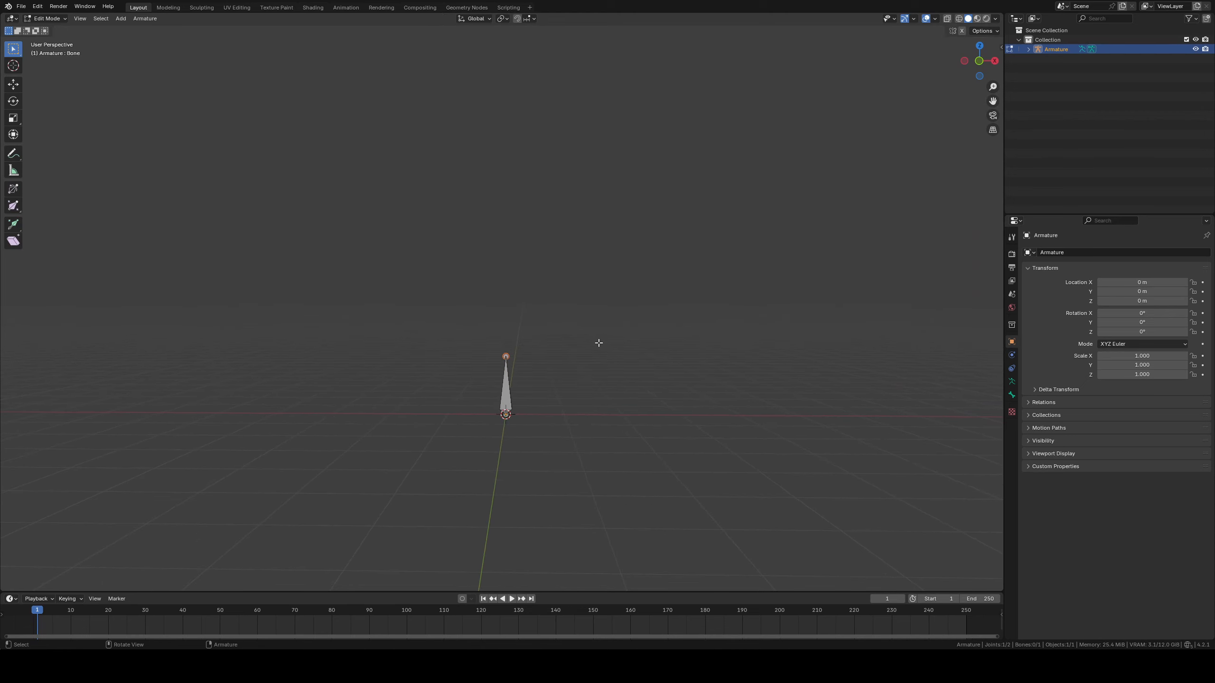
key(a)
key(g)
key(z)
click(631, 127)
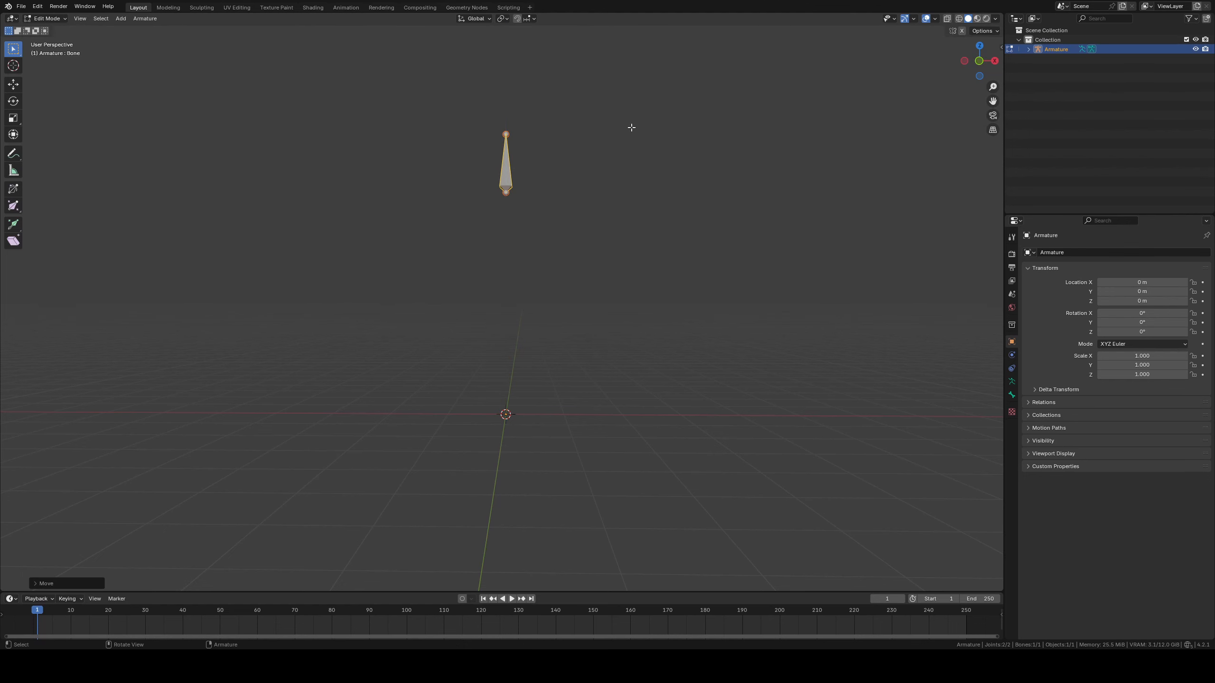
Flip the bone in front view by moving its tip down along Z, making it point downward about 0.93 m
shift+middle_drag(596, 163, 606, 240)
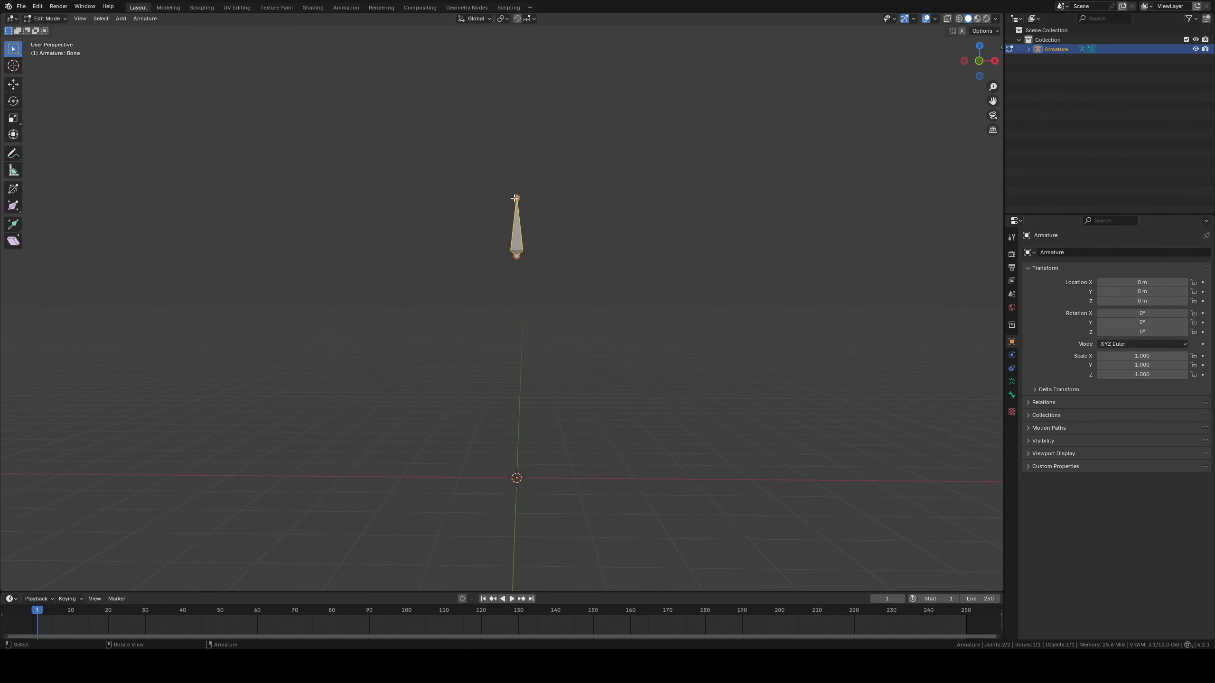
click(515, 198)
key(KP_1)
key(g)
key(z)
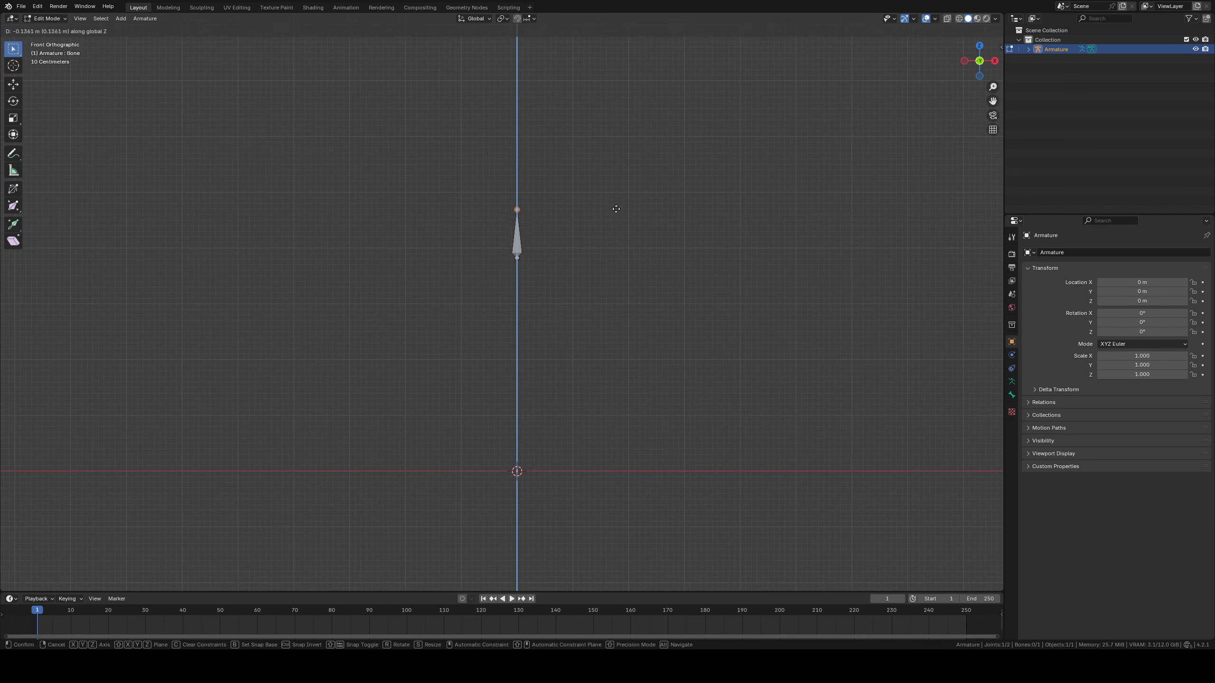
click(594, 308)
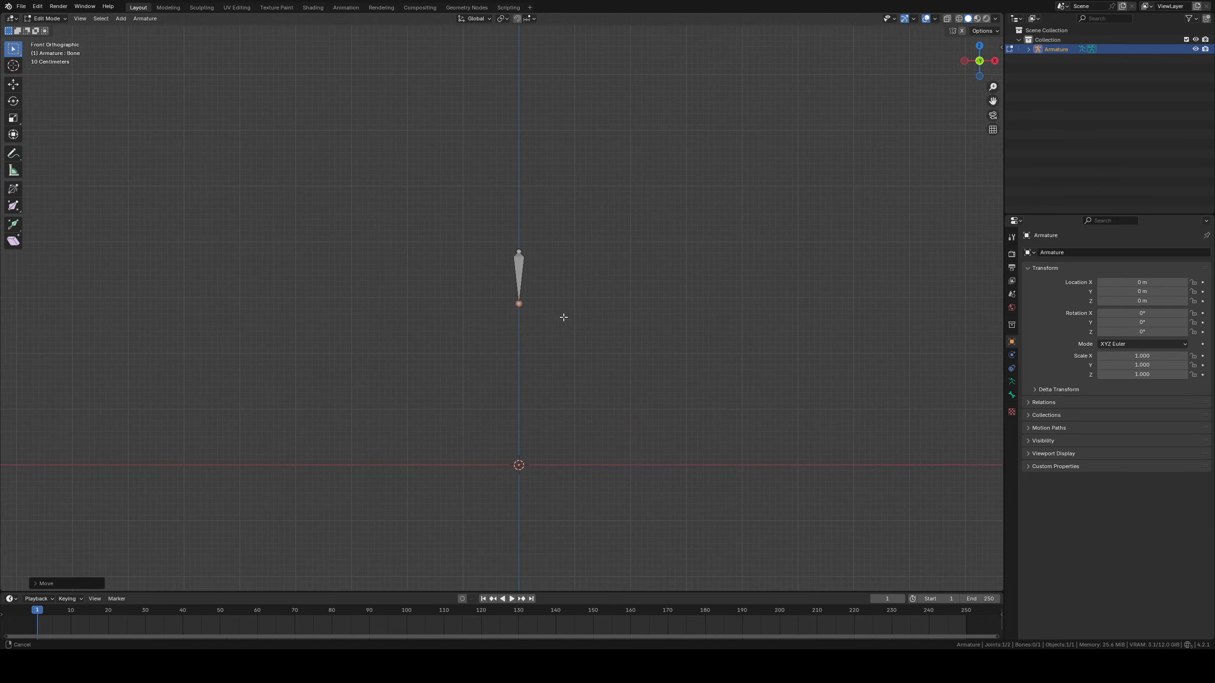
Extrude a second bone about 0.89 m straight down along Z from the first bone's lower tip
scroll(607, 287, up, 1)
key(e)
key(z)
click(608, 339)
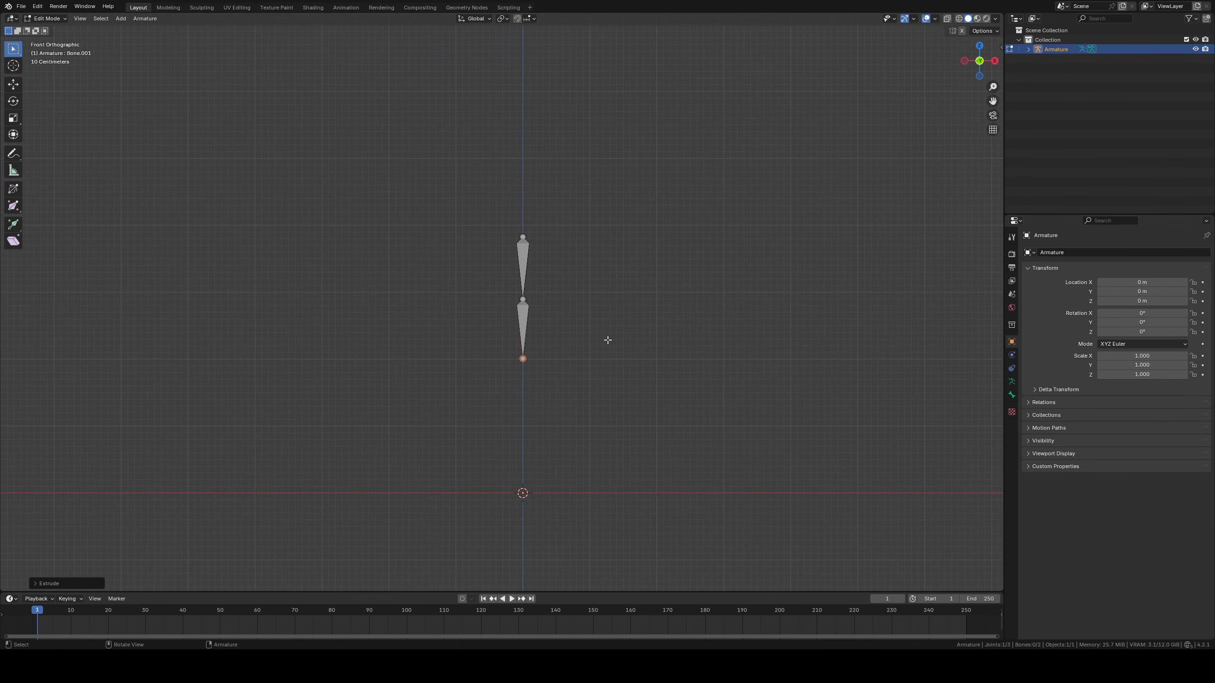
key(shift+r)
key(shift+r)
shift+middle_drag(611, 343, 618, 298)
key(ctrl+z)
key(ctrl+z)
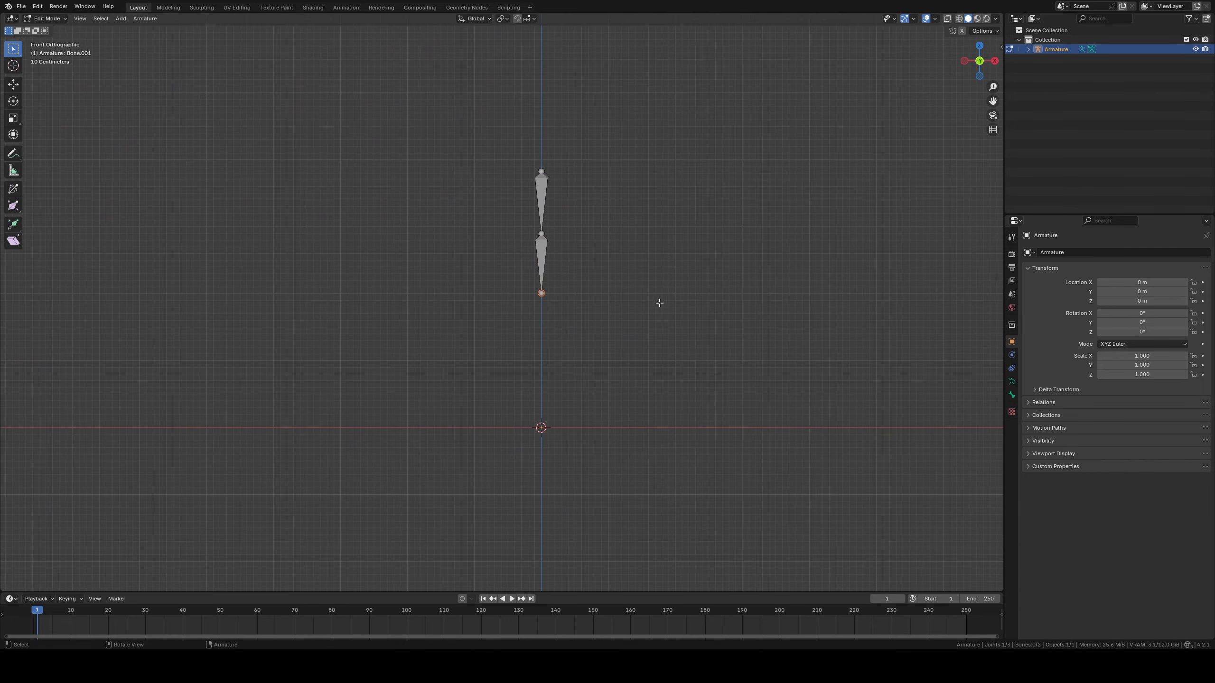
Extrude a third bone about 0.89 m down along Z and repeat the extrusion for a fourth bone
key(e)
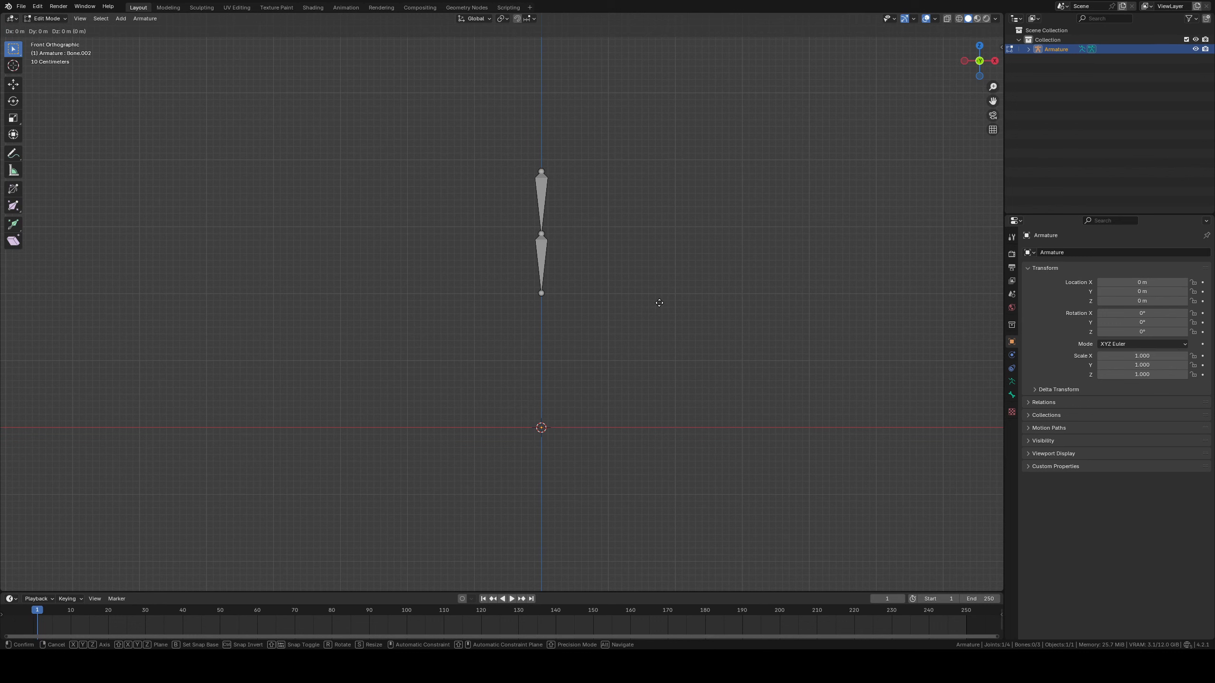
key(z)
click(644, 362)
key(shift+r)
shift+middle_drag(647, 323, 644, 365)
shift+middle_drag(643, 300, 559, 290)
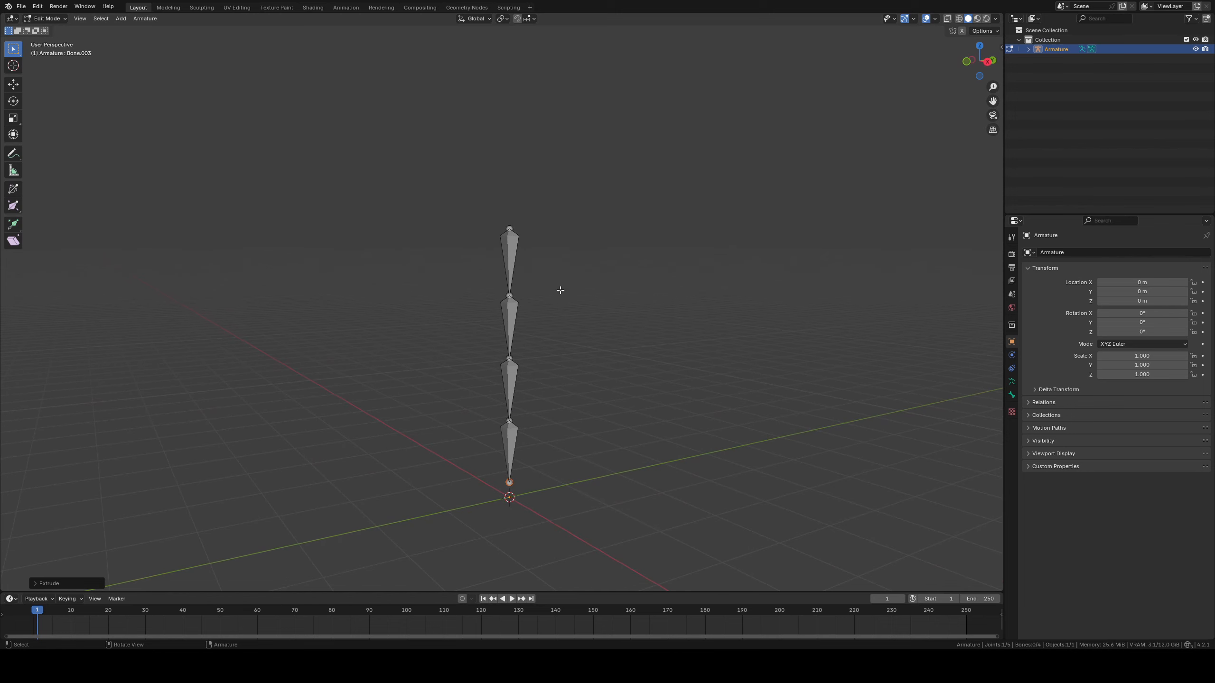
Rename the topmost bone of the chain to Bone.1
click(509, 261)
click(1011, 395)
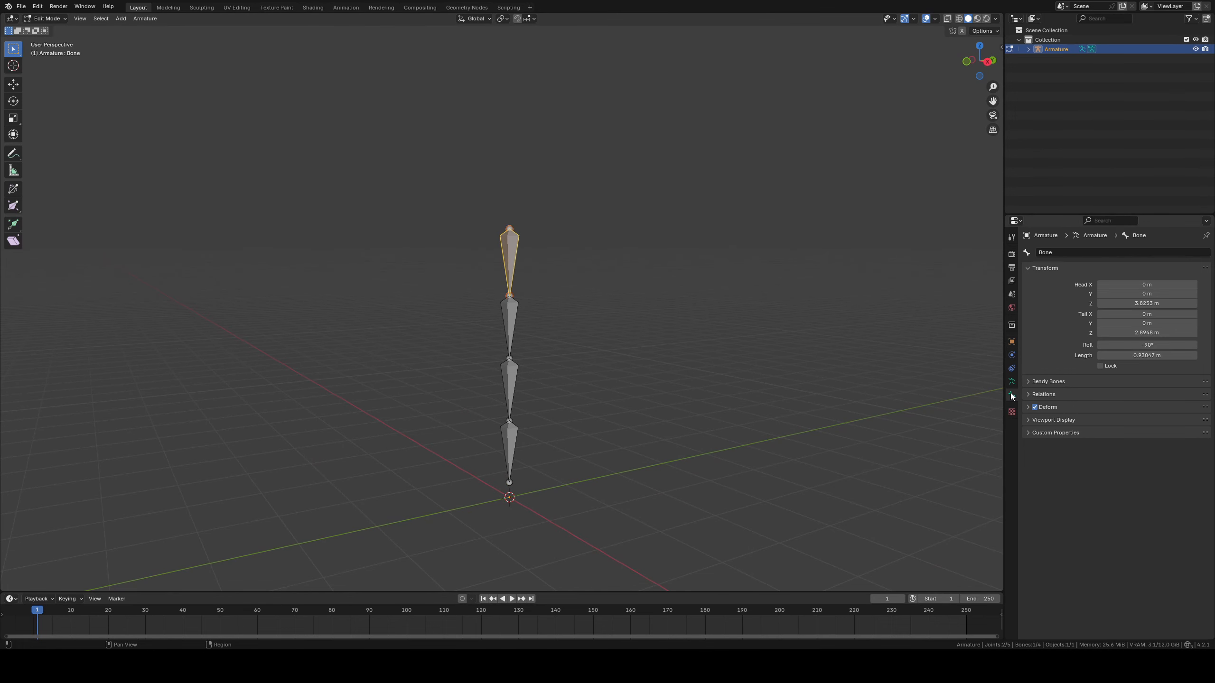
click(1072, 258)
click(1072, 255)
text(.1)
key(Return)
Rename the second bone from the top to Bone.2
click(506, 310)
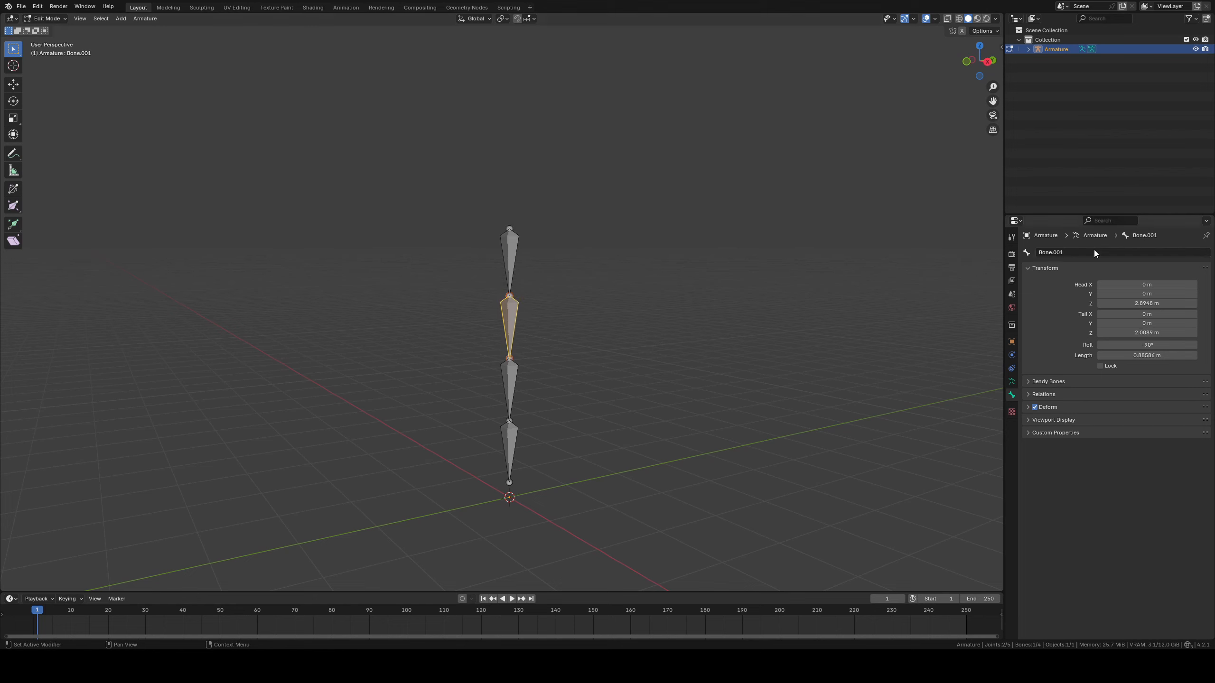
click(1091, 256)
click(1090, 256)
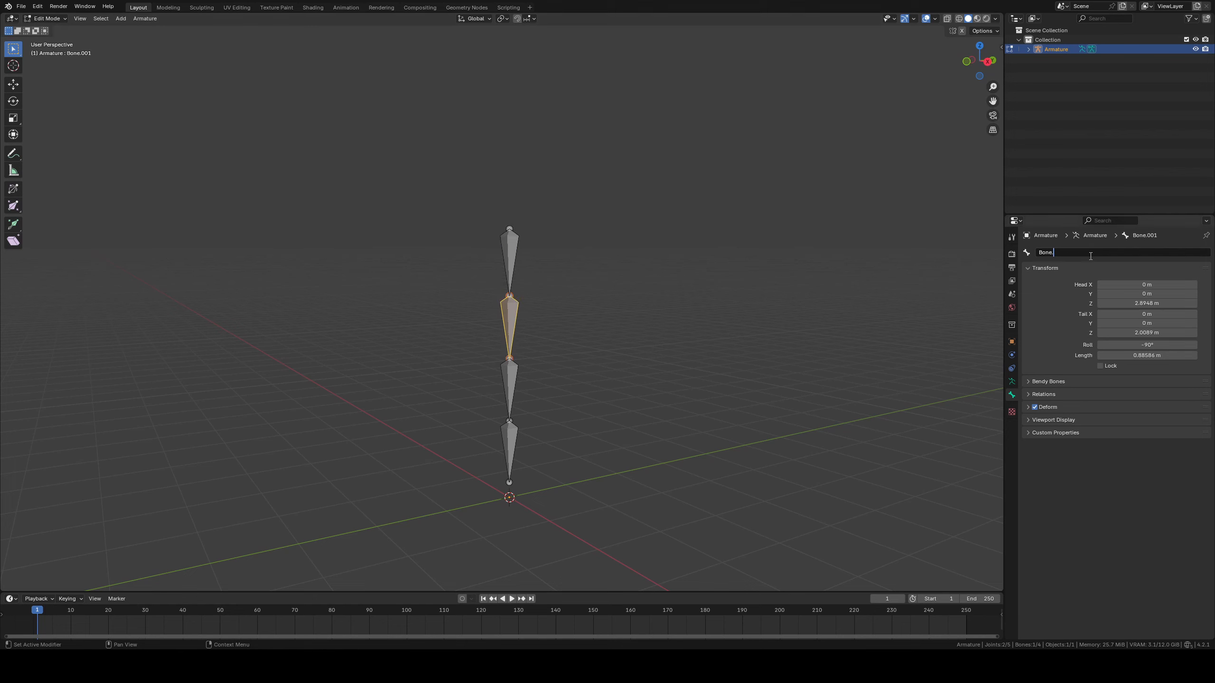
text(2)
key(Return)
Rename the third bone from the top to Bone.3
click(519, 387)
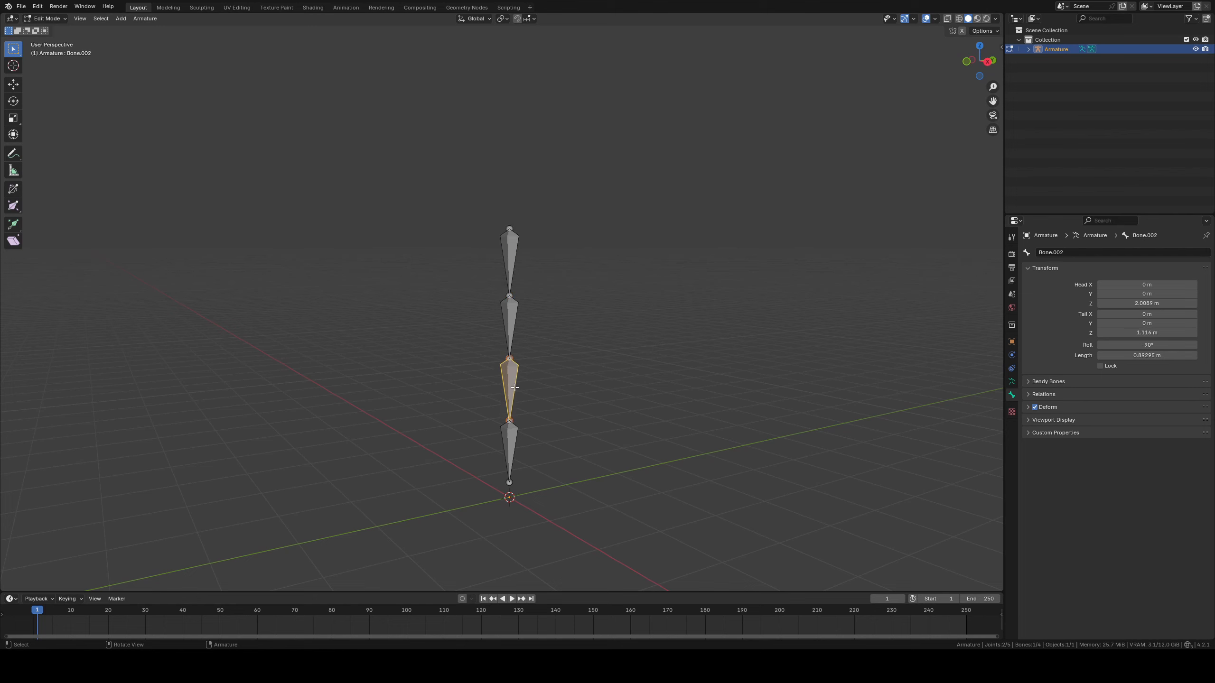
click(1074, 255)
click(1074, 255)
text(3)
key(Return)
Rename the lowest bone of the chain to Bone.4
click(510, 448)
click(1091, 252)
click(1091, 252)
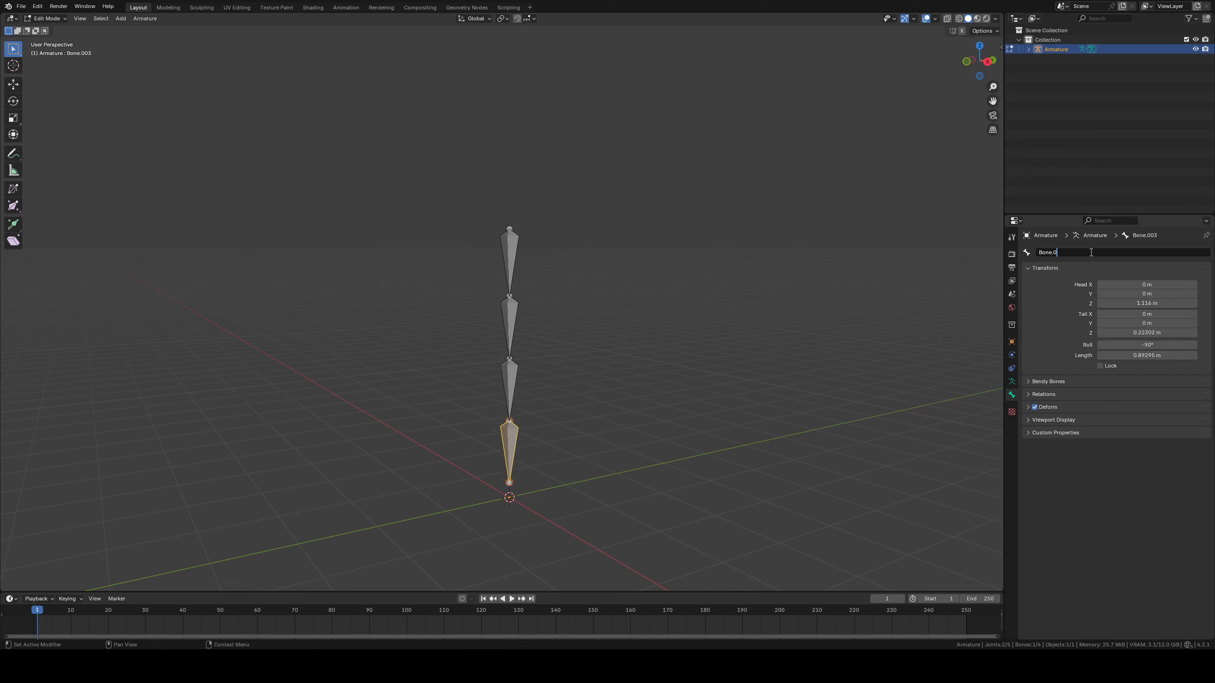
text(4)
key(Return)
Return to Object Mode and add a plane mesh at the origin
middle_drag(748, 348, 626, 290)
shift+middle_drag(516, 289, 538, 289)
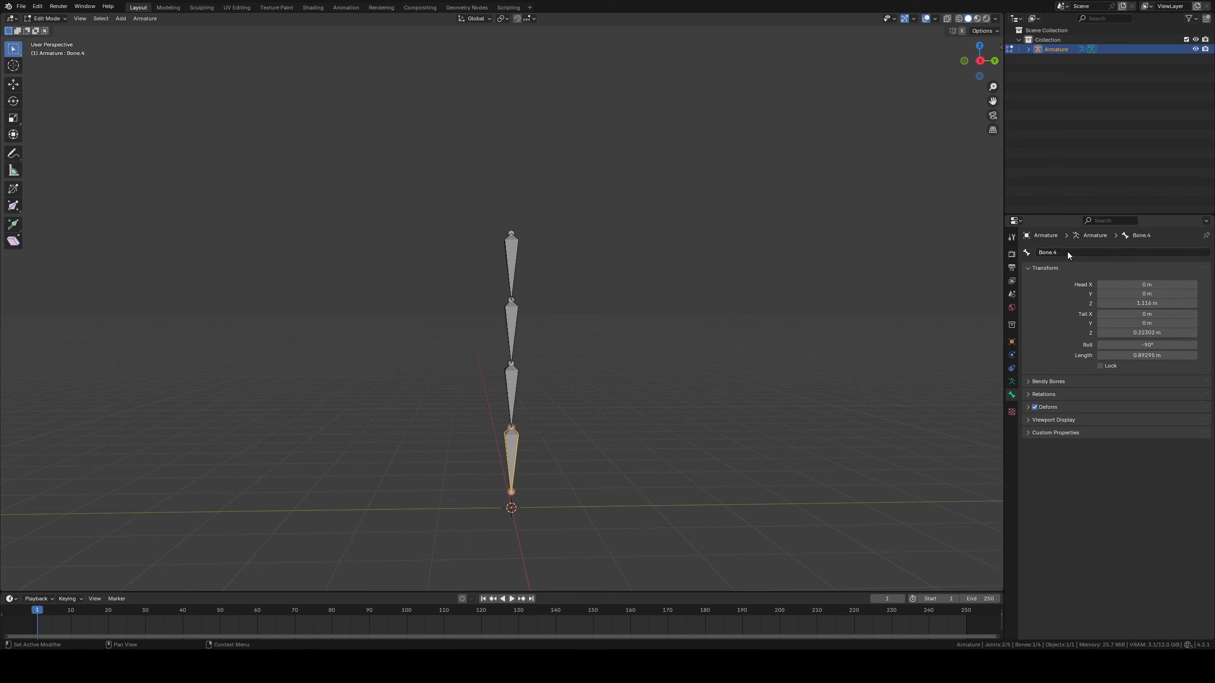
key(Tab)
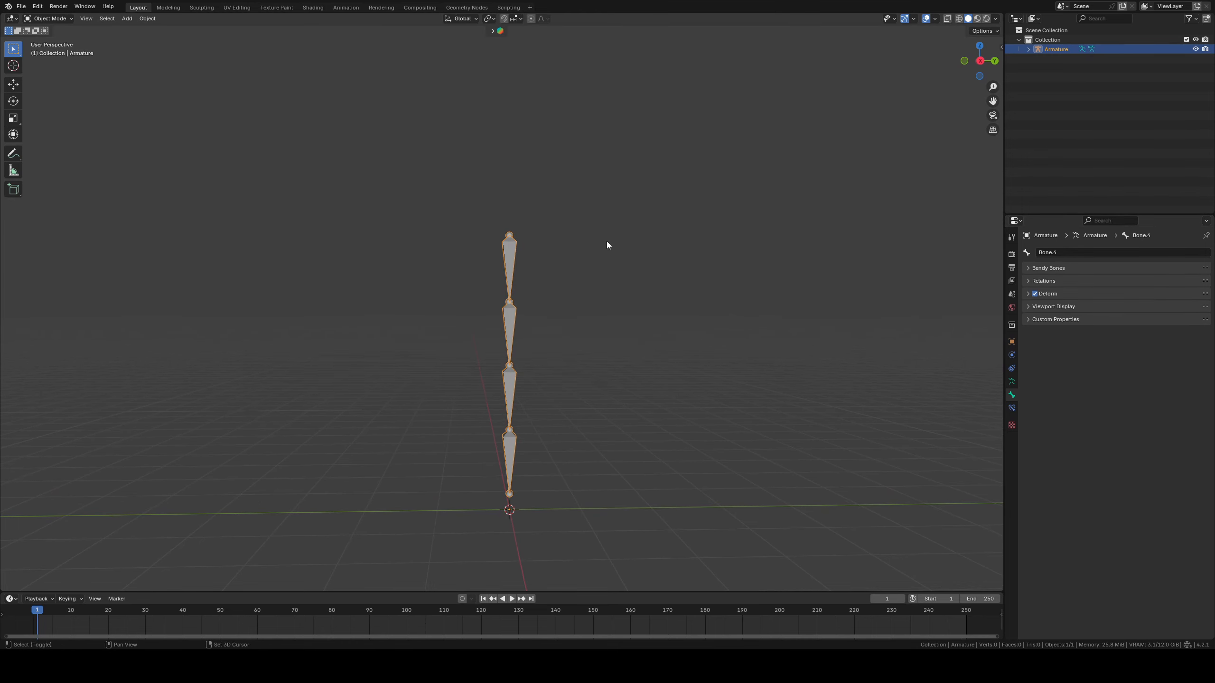
key(shift+a)
mouse_move(586, 169)
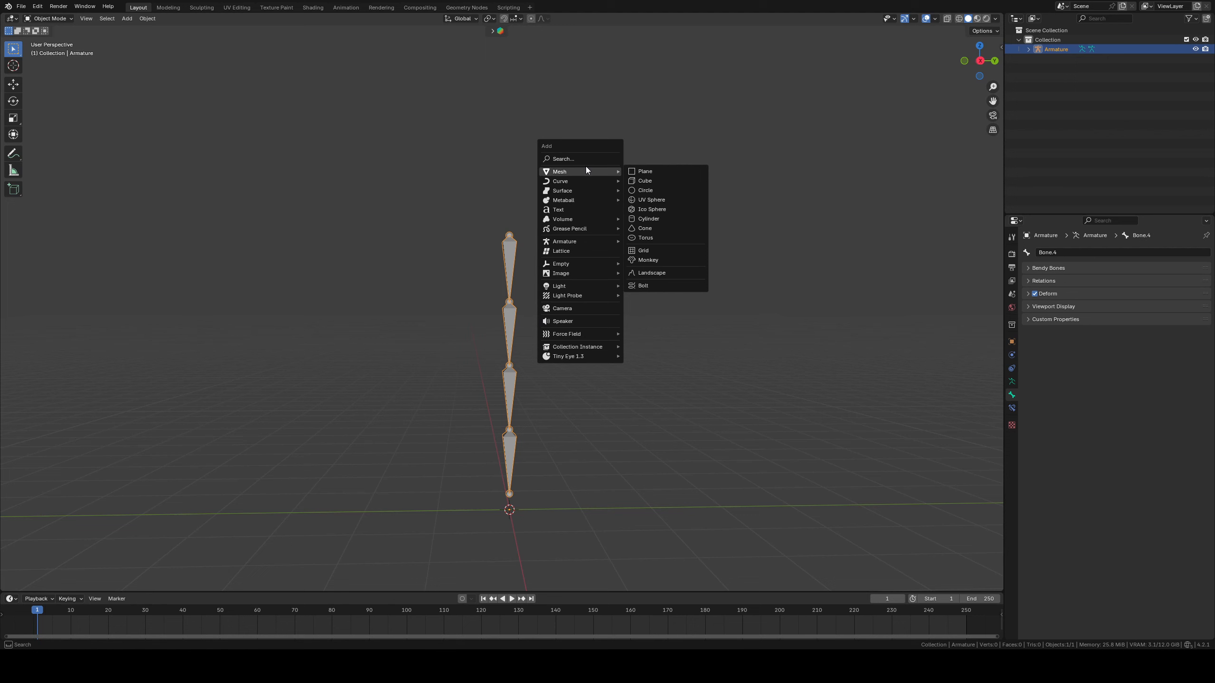
click(678, 169)
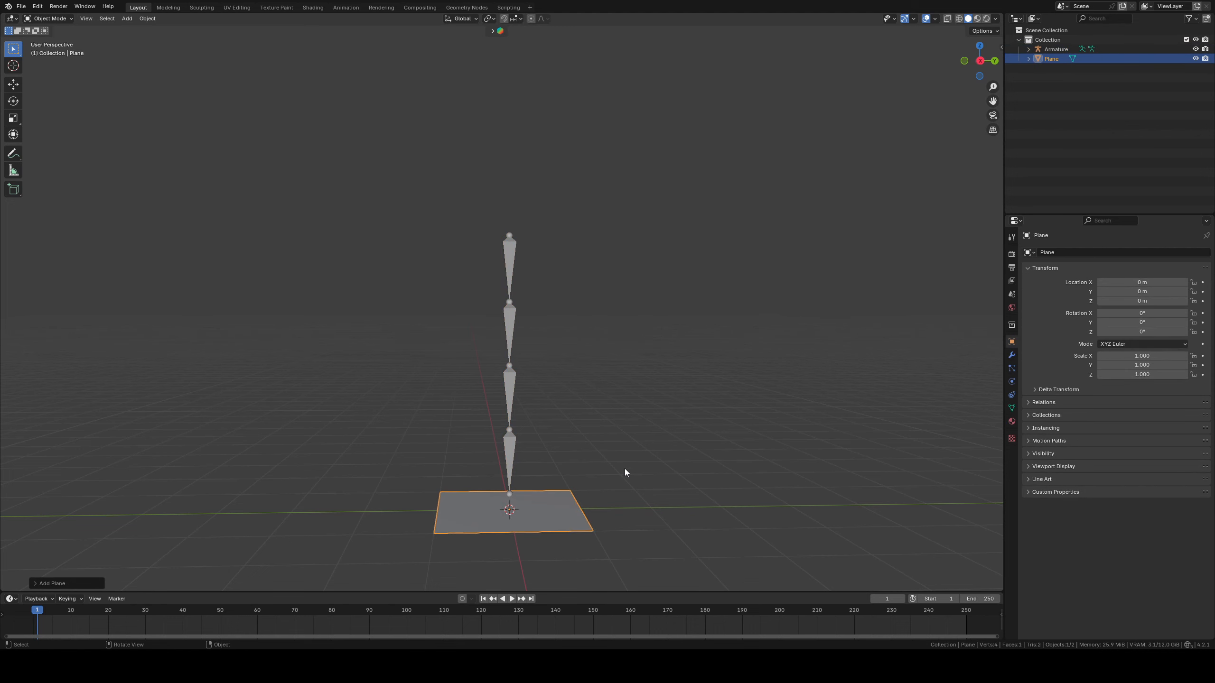
Move the plane's geometry in Edit Mode about 3.7 m up along Z, close to the top of the bone chain
key(Tab)
key(g)
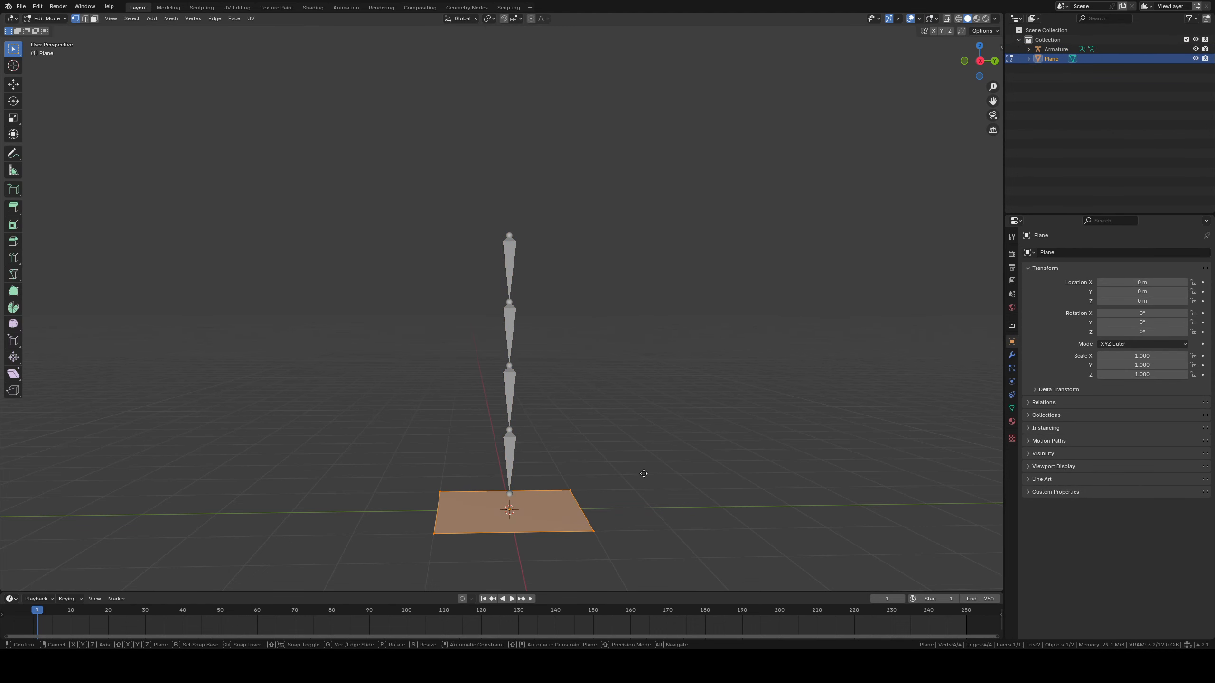
key(z)
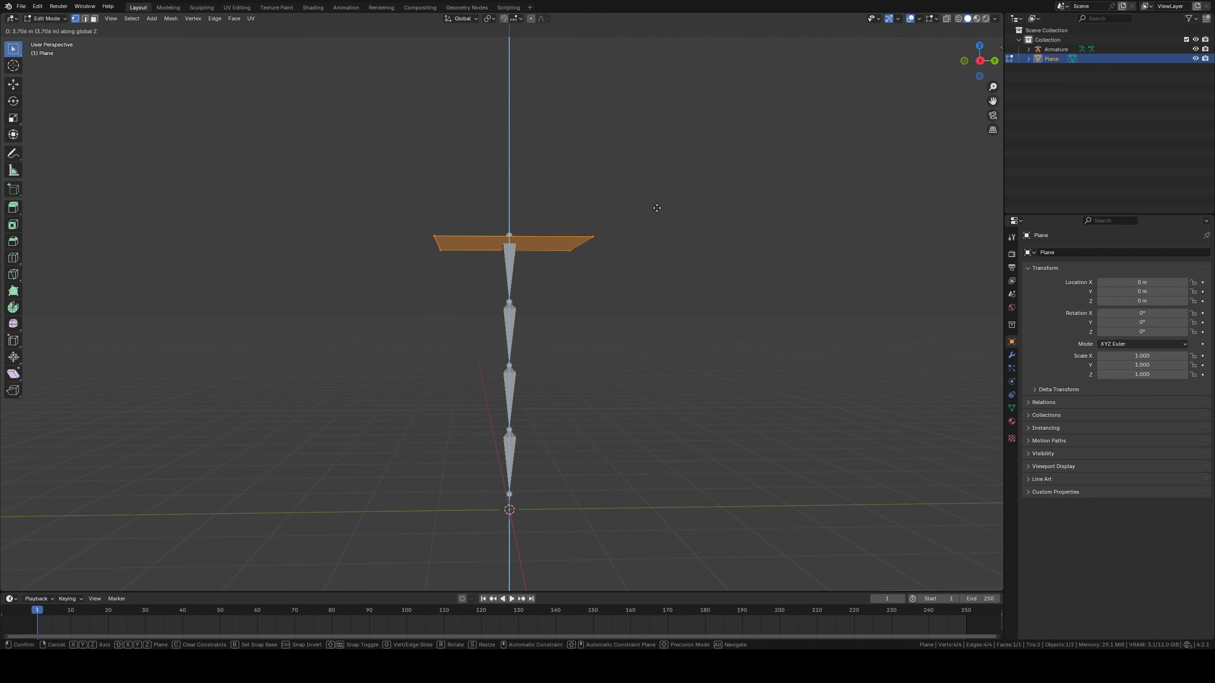
click(659, 207)
Enable snapping with Vertex as the snap target
shift+middle_drag(625, 234, 631, 271)
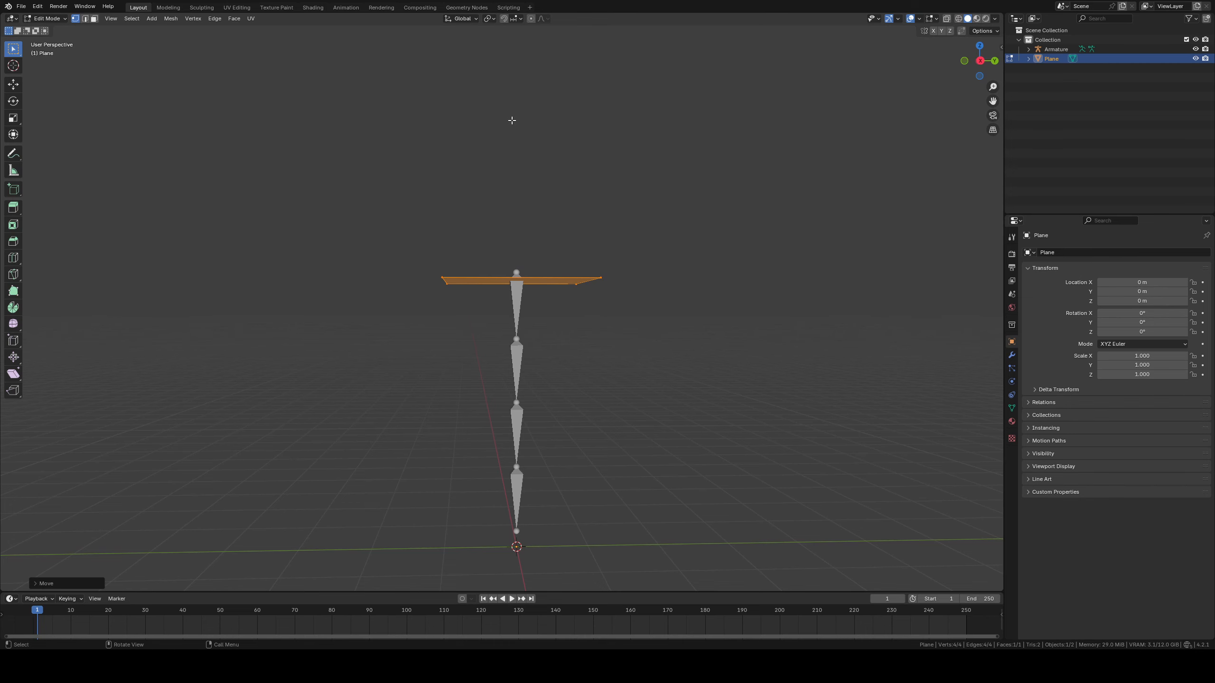
key(shift+Tab)
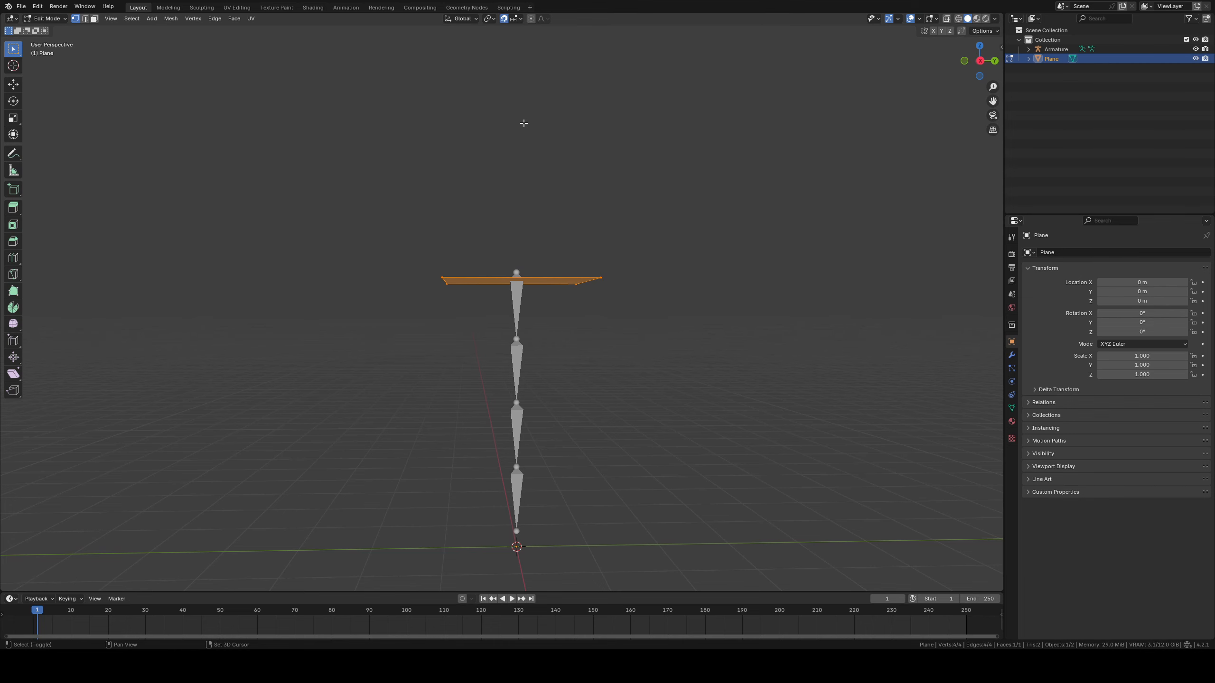
click(515, 19)
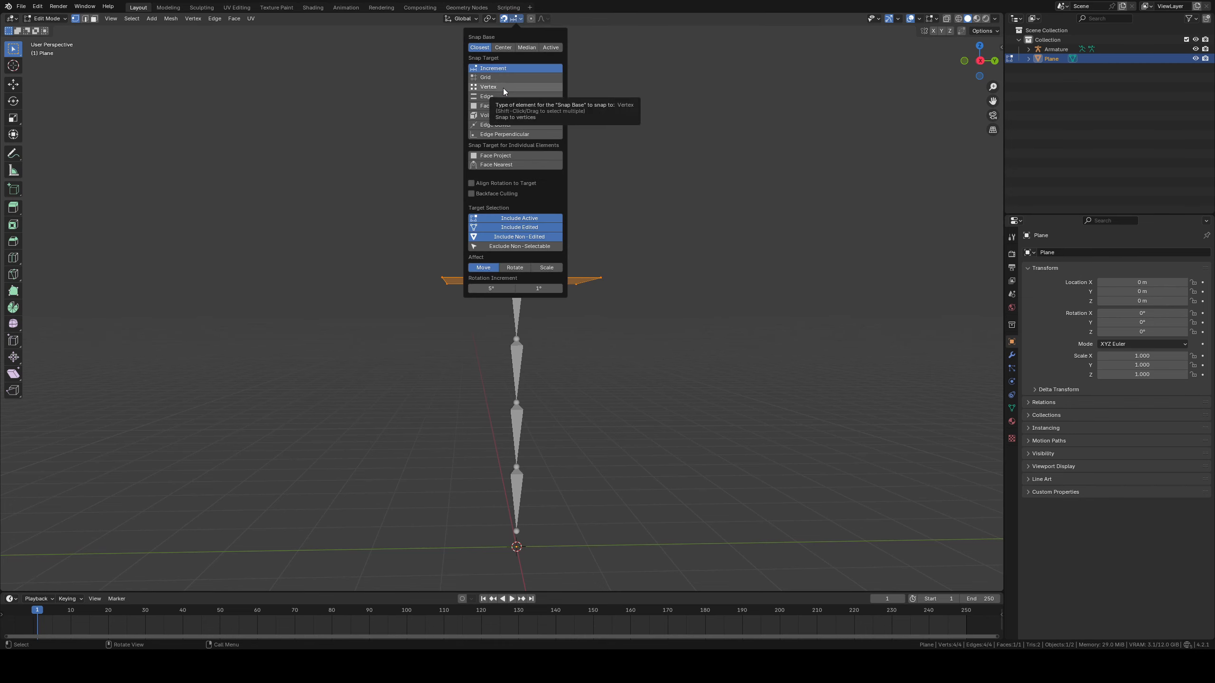
click(502, 89)
Move the plane along Z, snapping it to the upper joint of the topmost bone
shift+middle_drag(580, 198, 581, 217)
scroll(581, 217, up, 1)
key(g)
key(z)
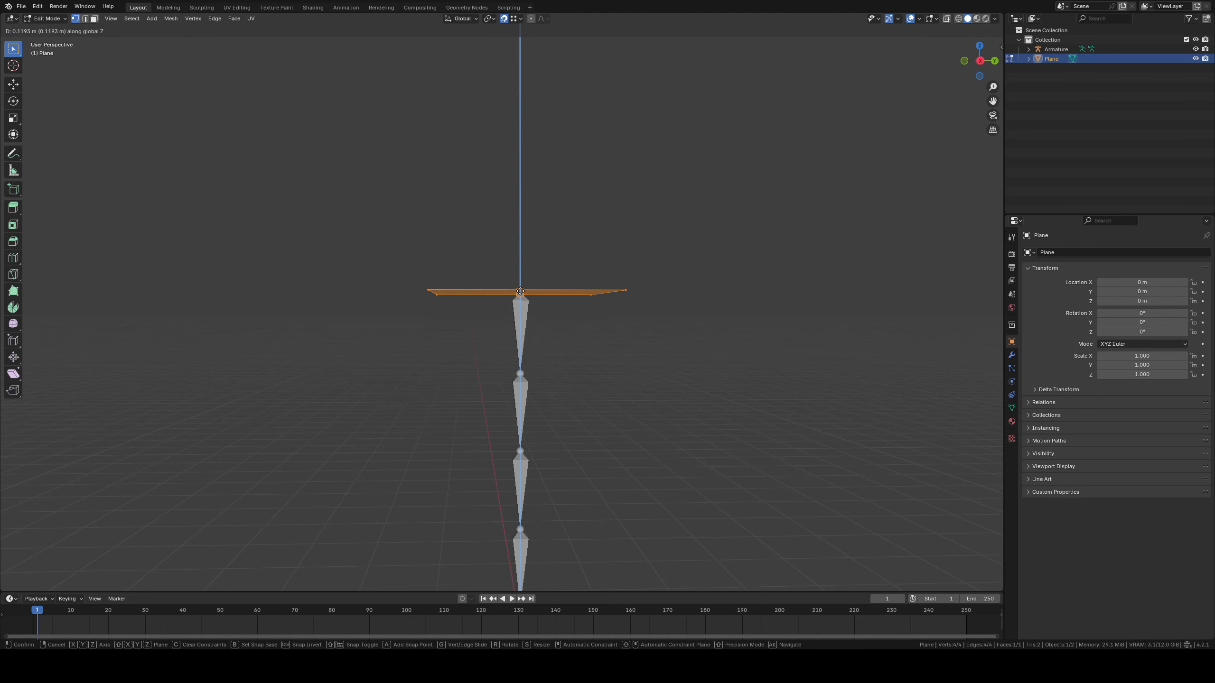
click(520, 291)
middle_drag(542, 268, 520, 278)
key(g)
key(z)
click(517, 272)
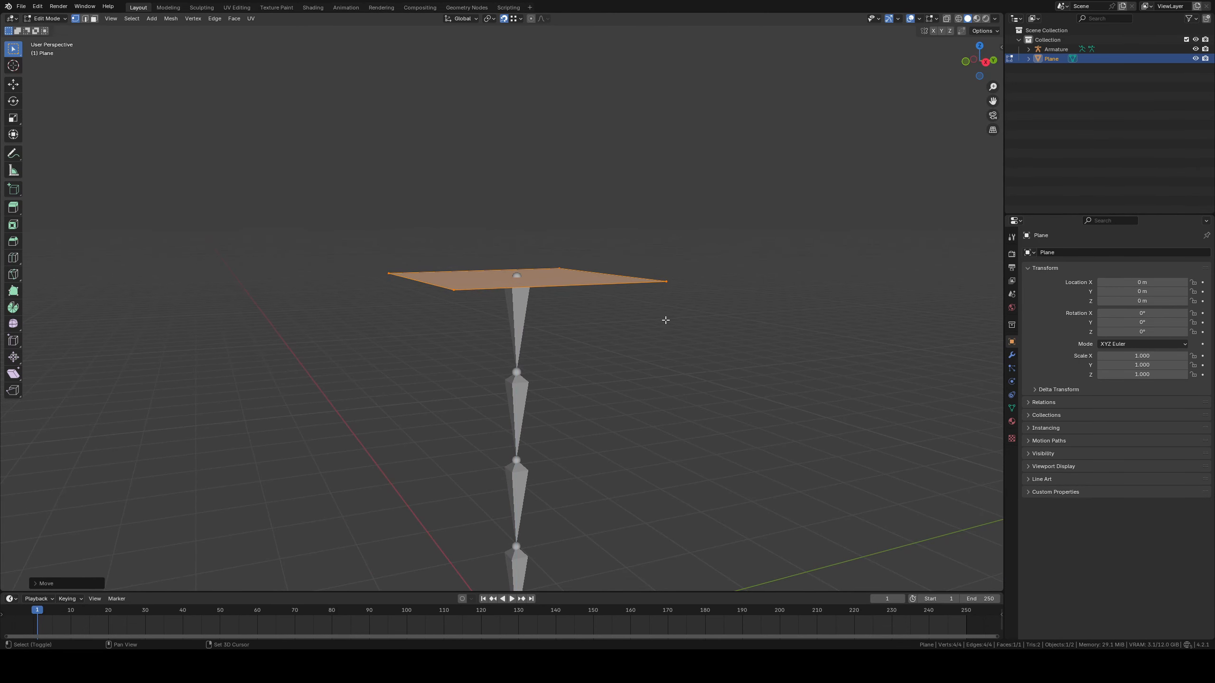
Scale the plane down around the top joint until it is only slightly wider than the bone
middle_drag(665, 320, 671, 286)
key(s)
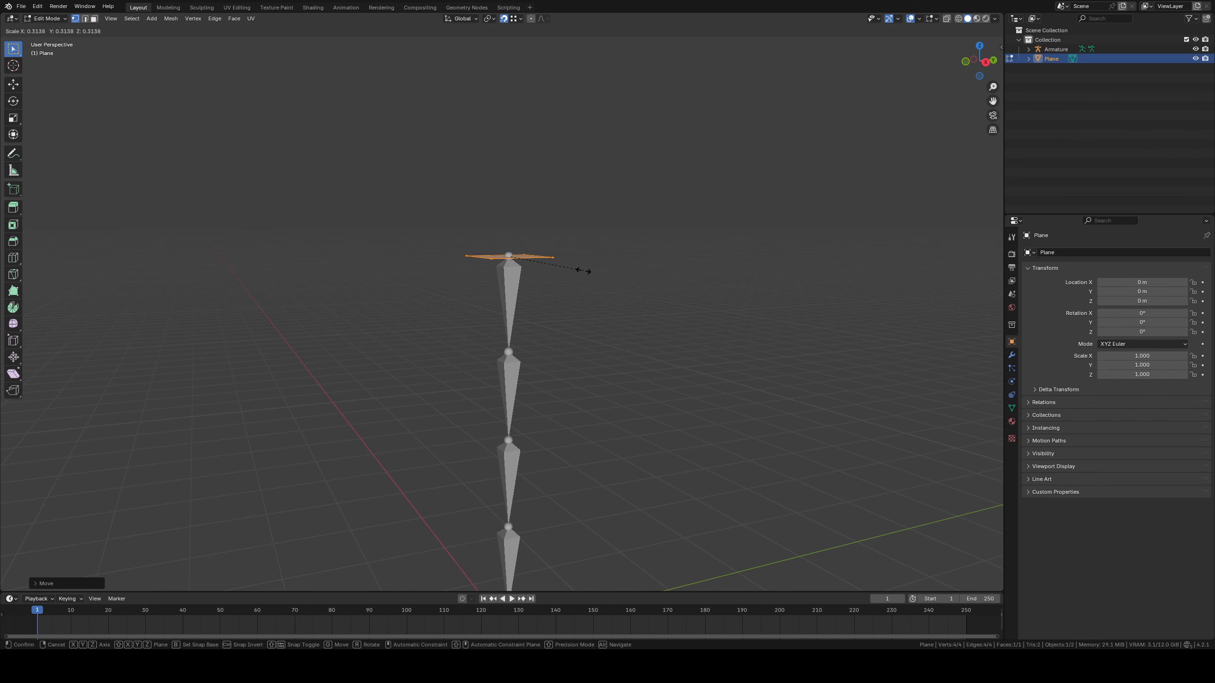
click(550, 262)
Extrude the plane downward in two segments in front view, snapping each end to the lower joints of the top two bones
middle_drag(548, 261, 568, 239)
key(KP_1)
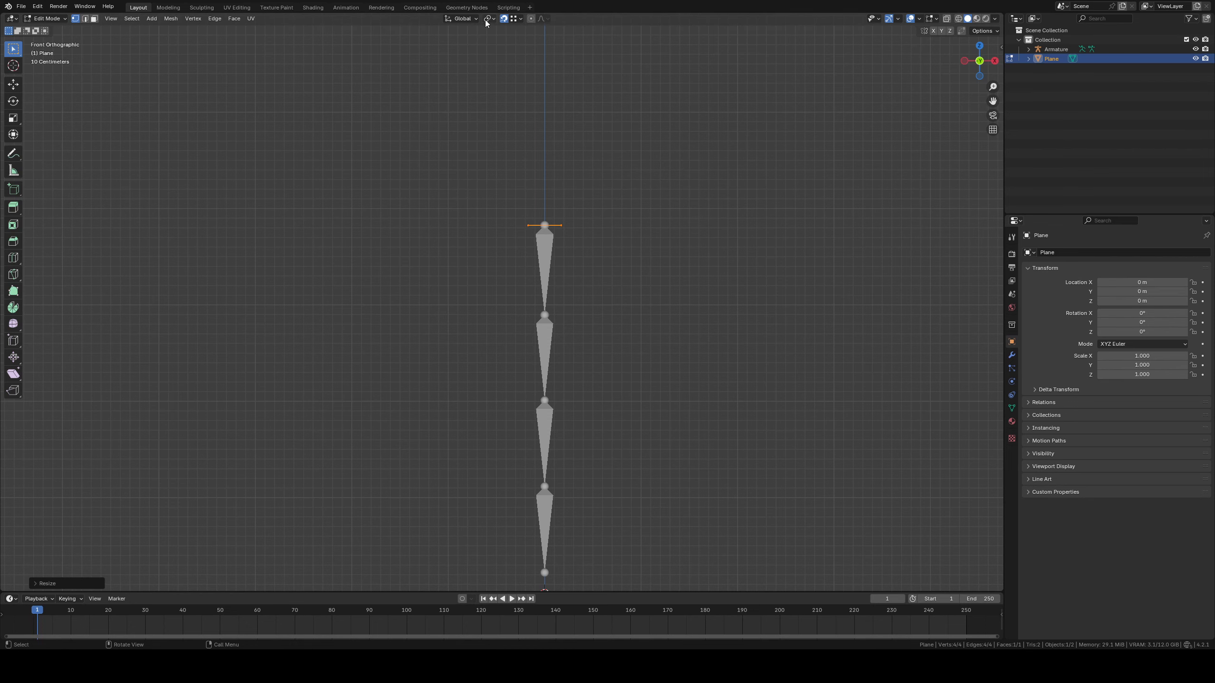
key(e)
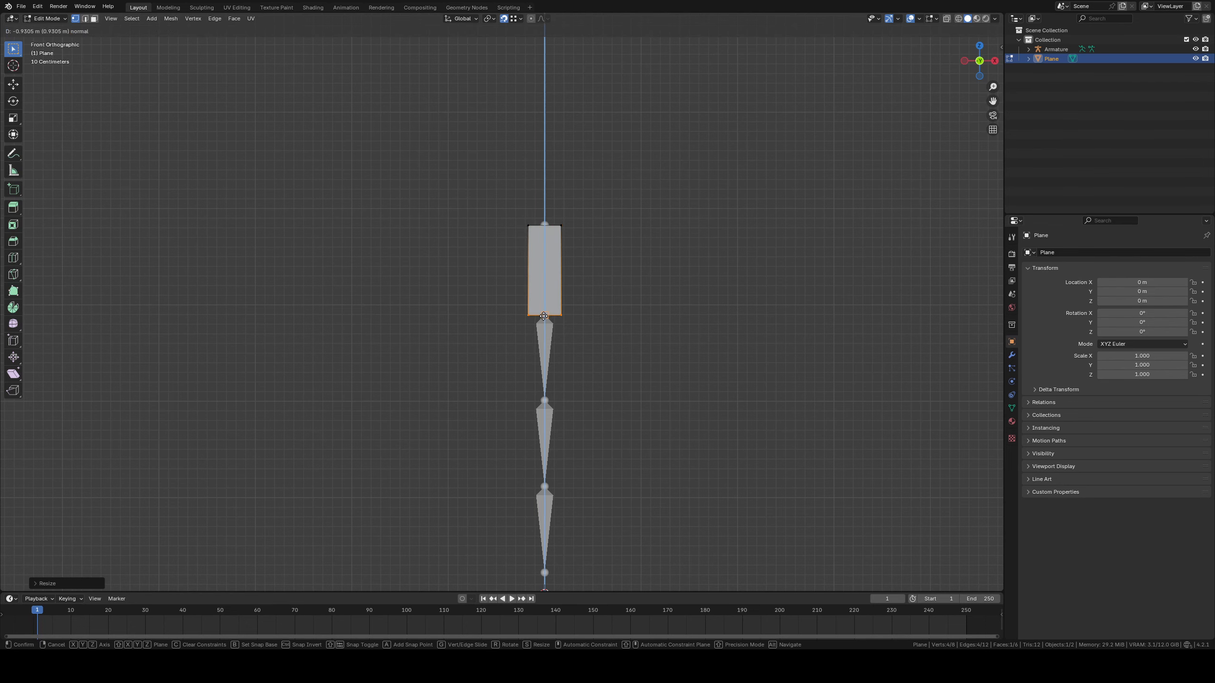
click(543, 316)
shift+middle_drag(572, 409, 573, 380)
key(e)
click(539, 374)
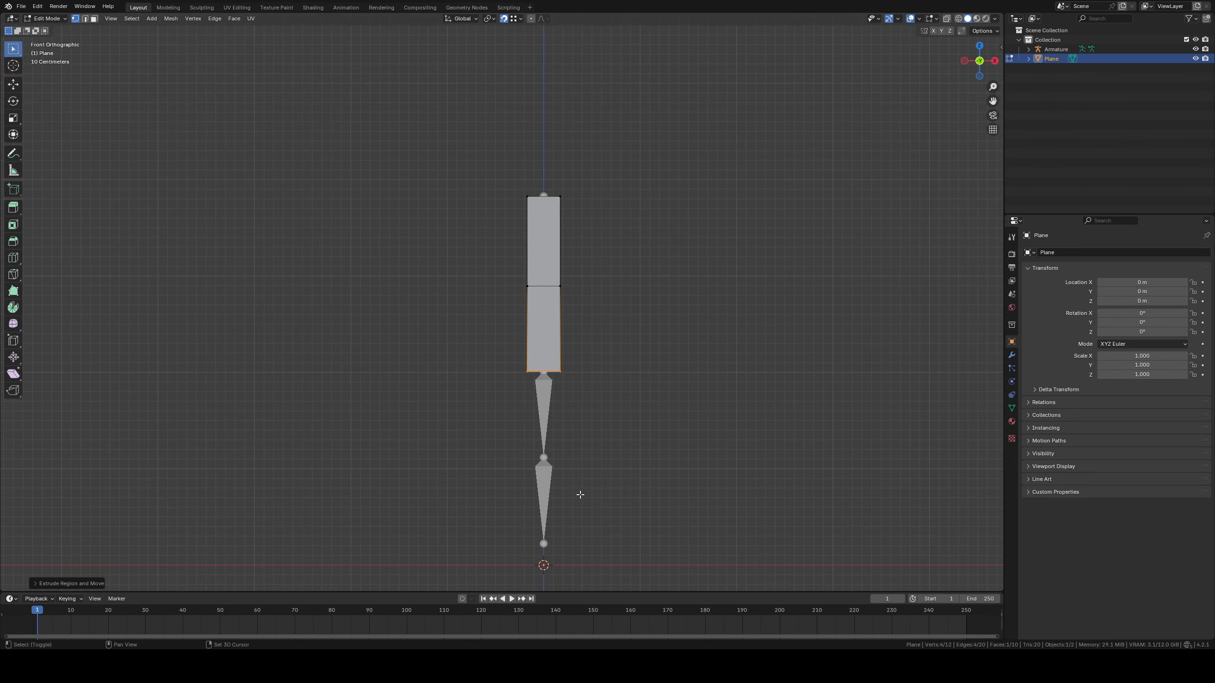
Extrude the mesh downward in two more segments, snapping to the lower joints of the bottom two bones, and return to Object Mode
shift+middle_drag(578, 495, 560, 435)
key(e)
click(521, 398)
key(e)
click(529, 483)
shift+middle_drag(583, 332, 588, 388)
middle_drag(588, 389, 554, 380)
key(Tab)
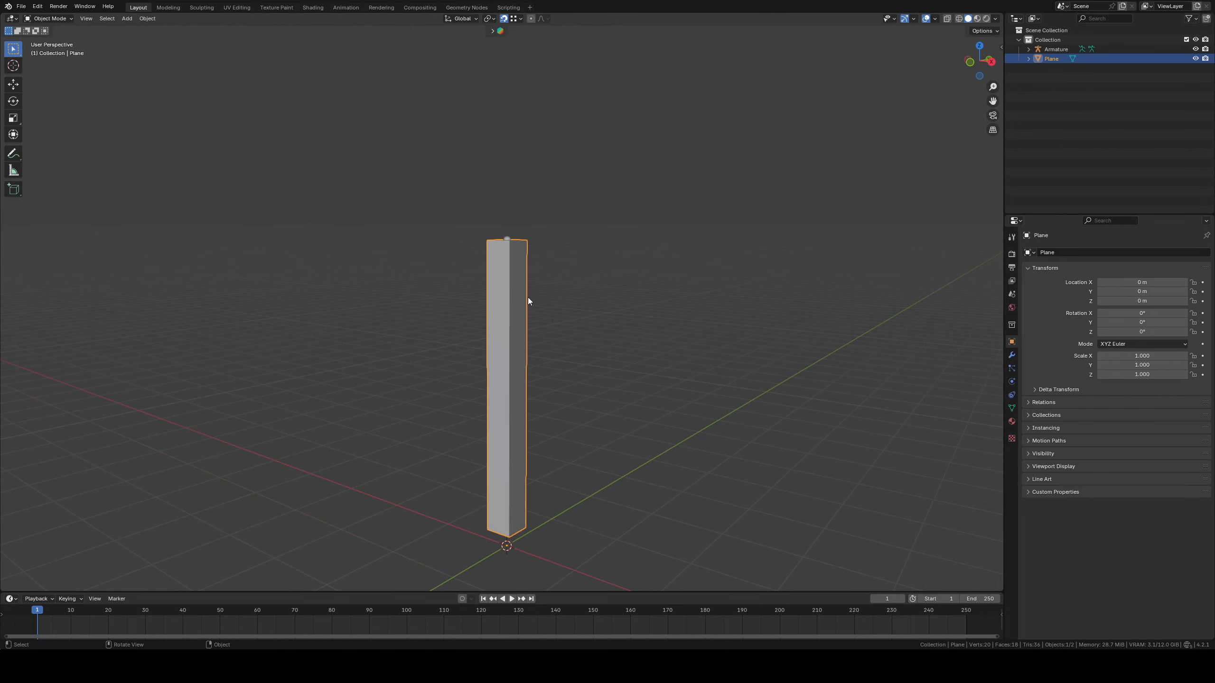
Set the plane mesh's viewport display to Wire so that the bones inside can be seen
middle_drag(526, 301, 556, 328)
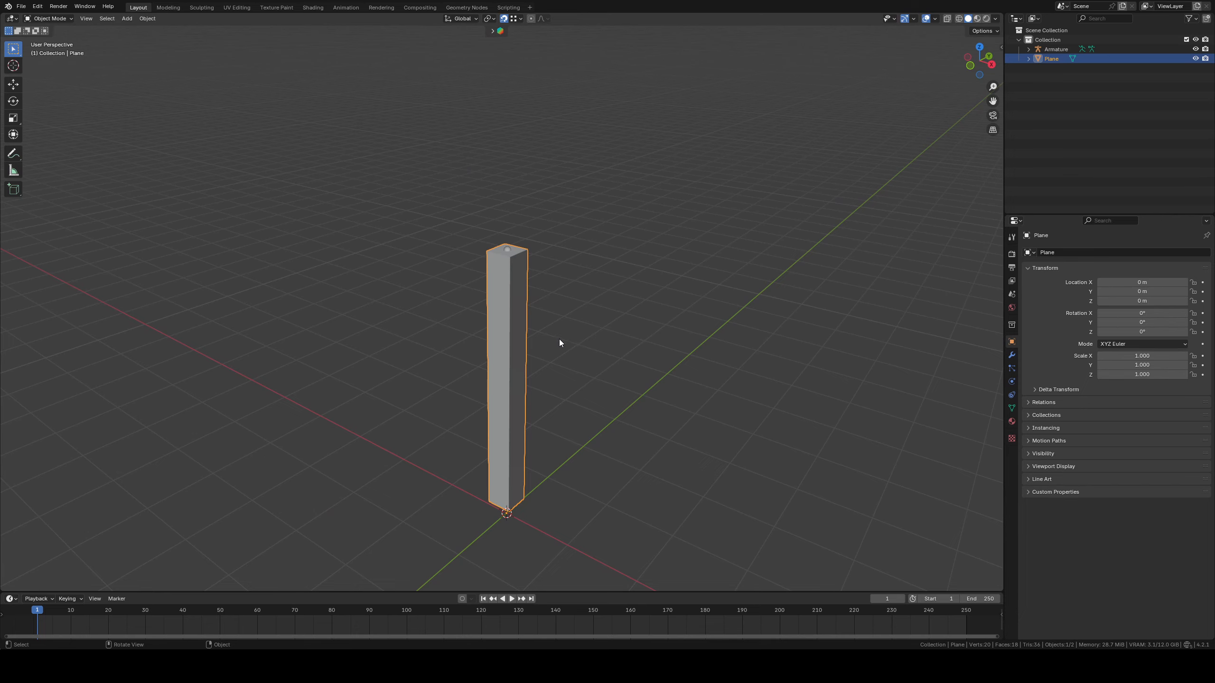
middle_drag(559, 341, 532, 328)
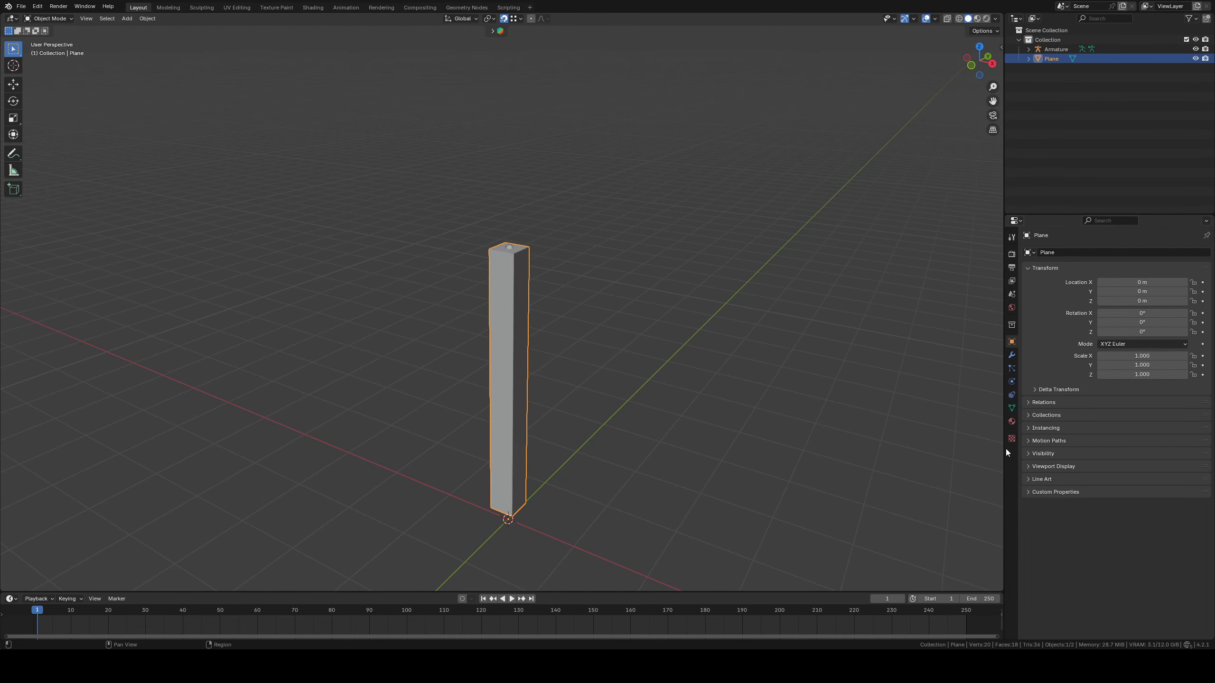
click(1026, 466)
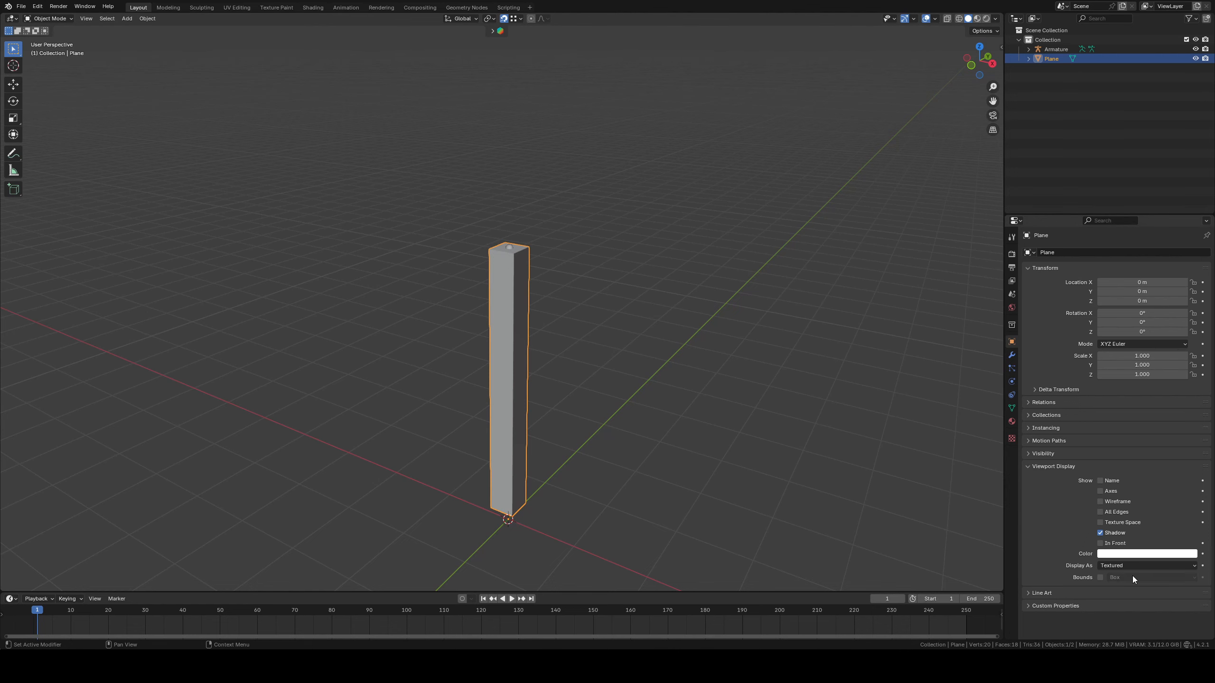
click(1118, 566)
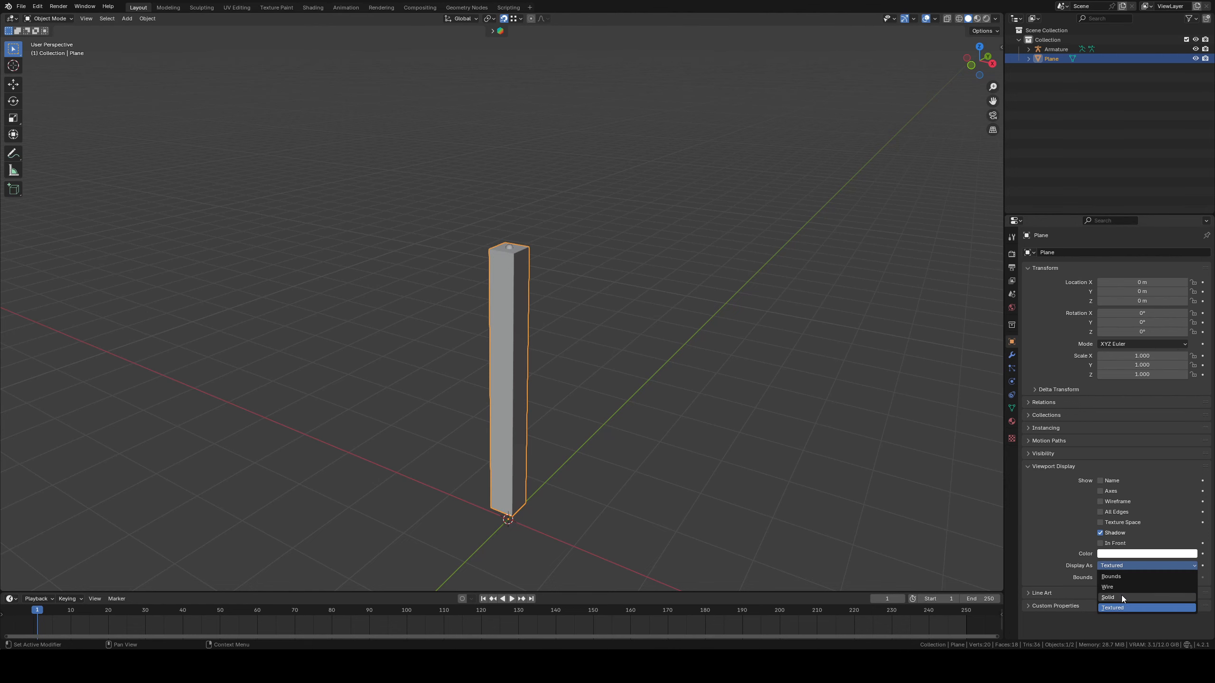
click(1118, 587)
click(611, 378)
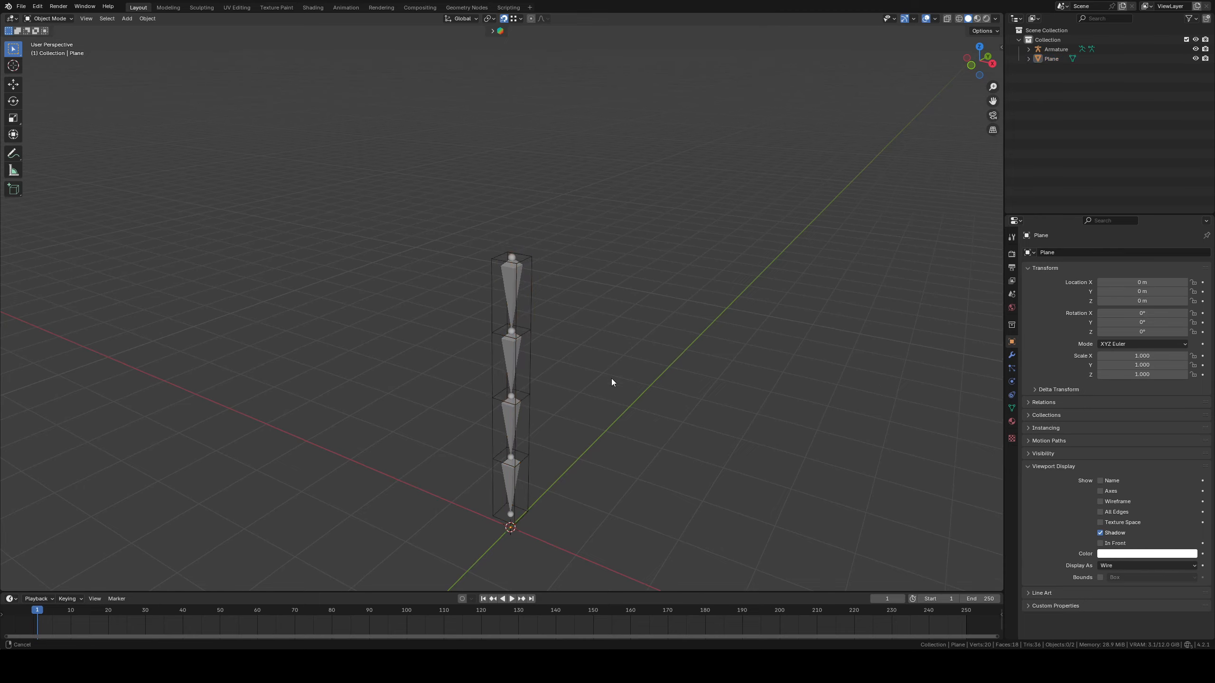
middle_drag(612, 380, 591, 383)
click(530, 292)
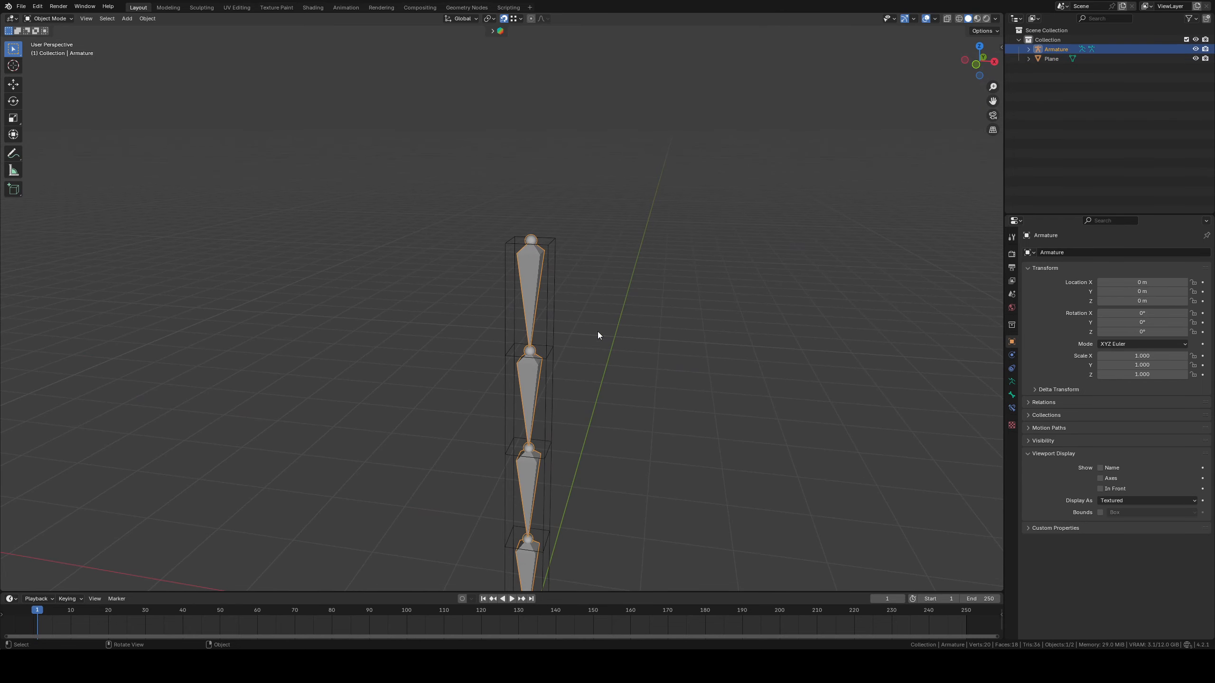
click(547, 318)
key(g)
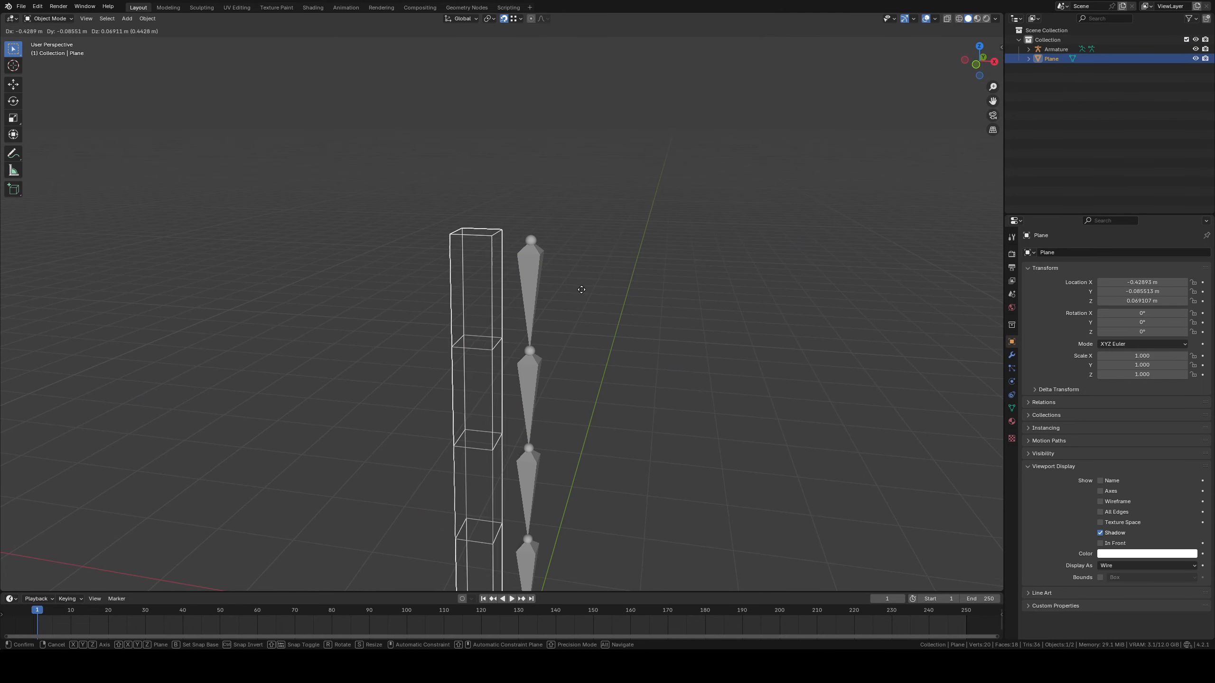
key(Escape)
Select the armature, enter its Edit Mode and select the topmost bone of the chain
click(547, 287)
scroll(668, 353, up, 2)
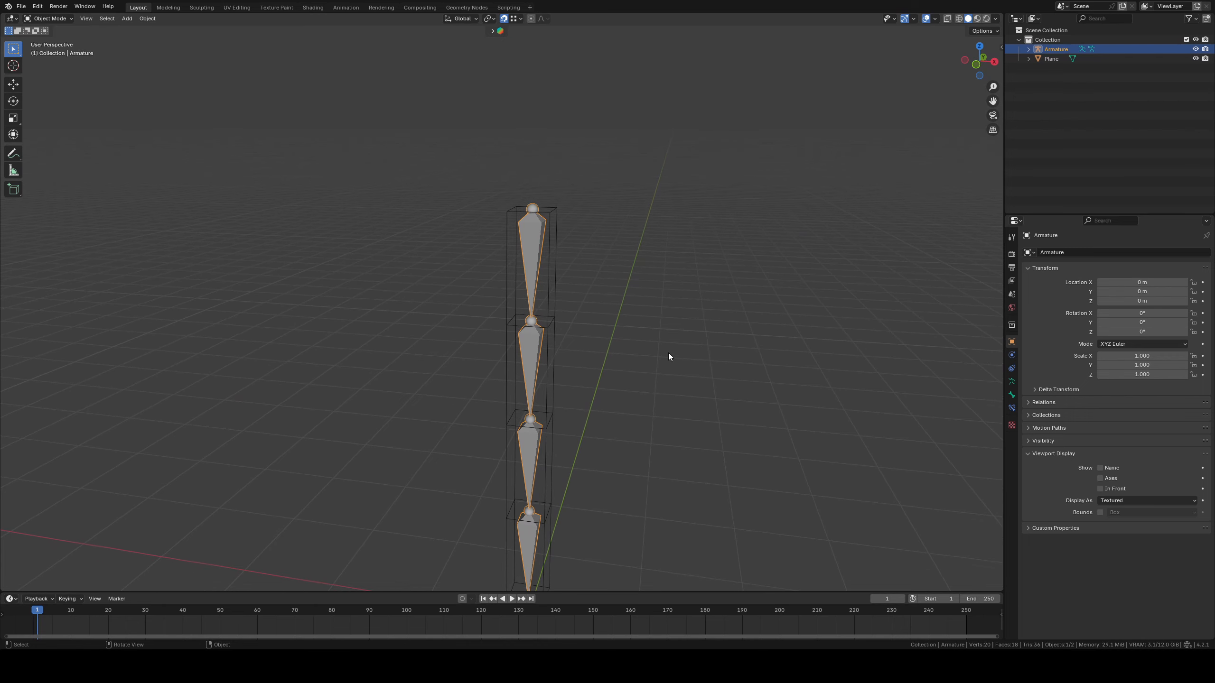
click(48, 18)
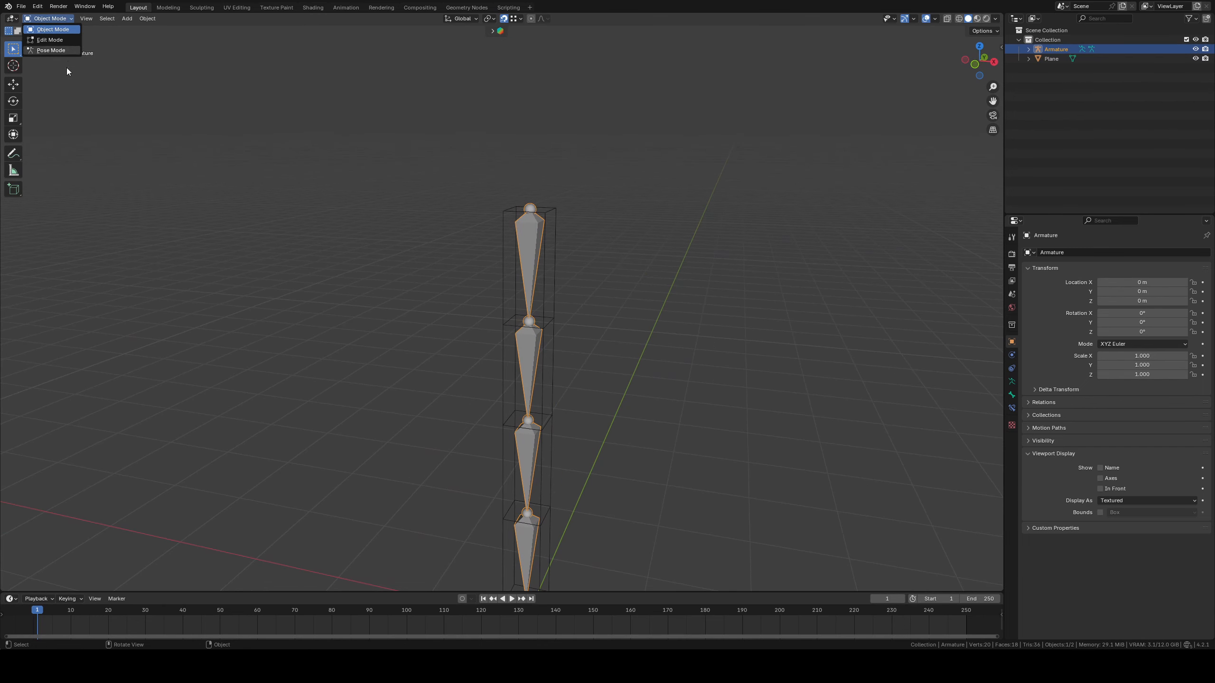
click(52, 50)
click(48, 18)
click(53, 40)
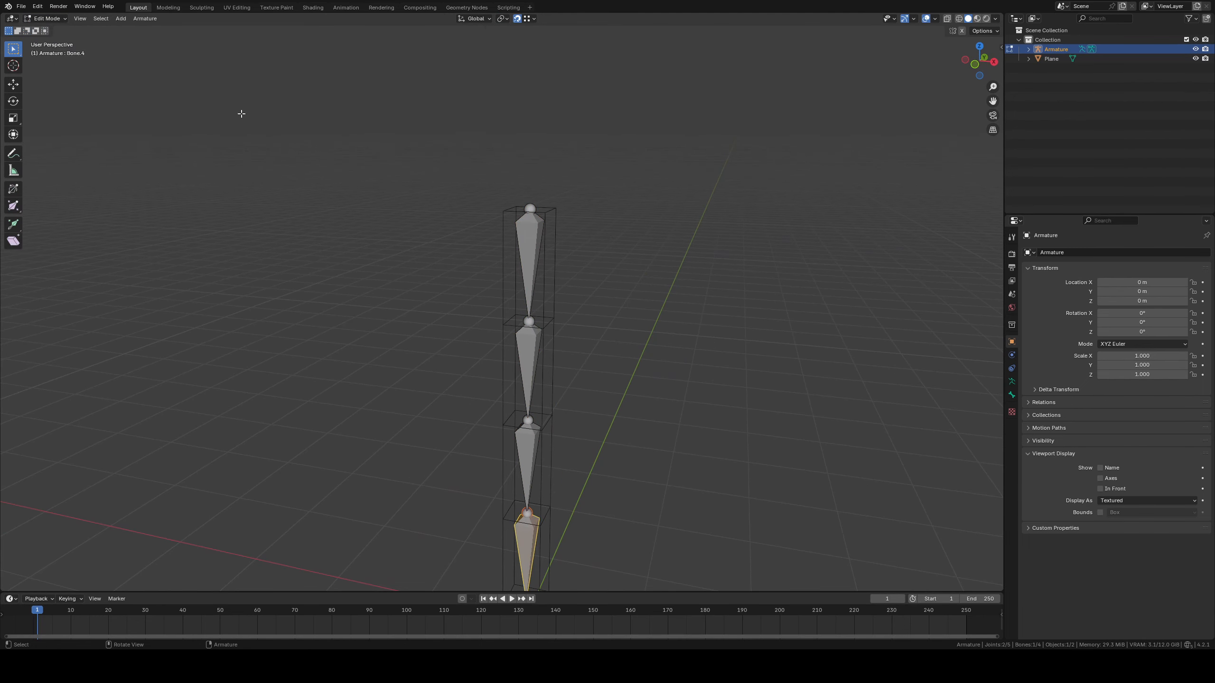
click(546, 260)
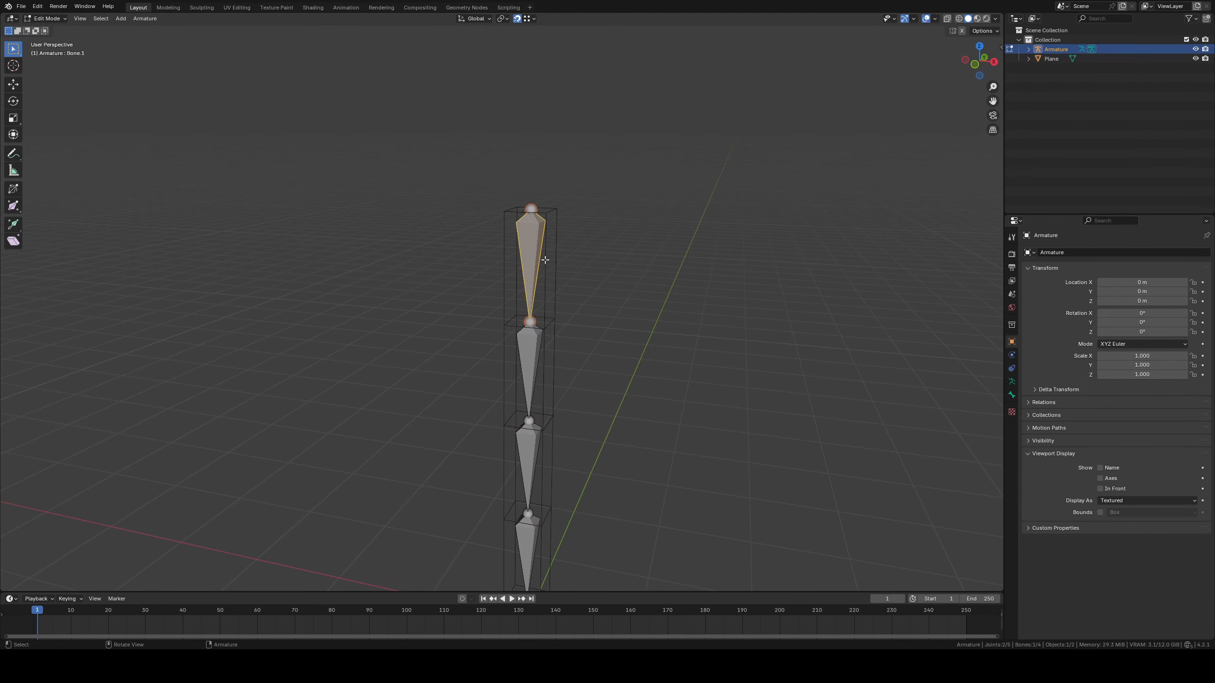
Rename the armature's existing bone collection to Deform
click(1011, 381)
middle_drag(876, 374, 615, 331)
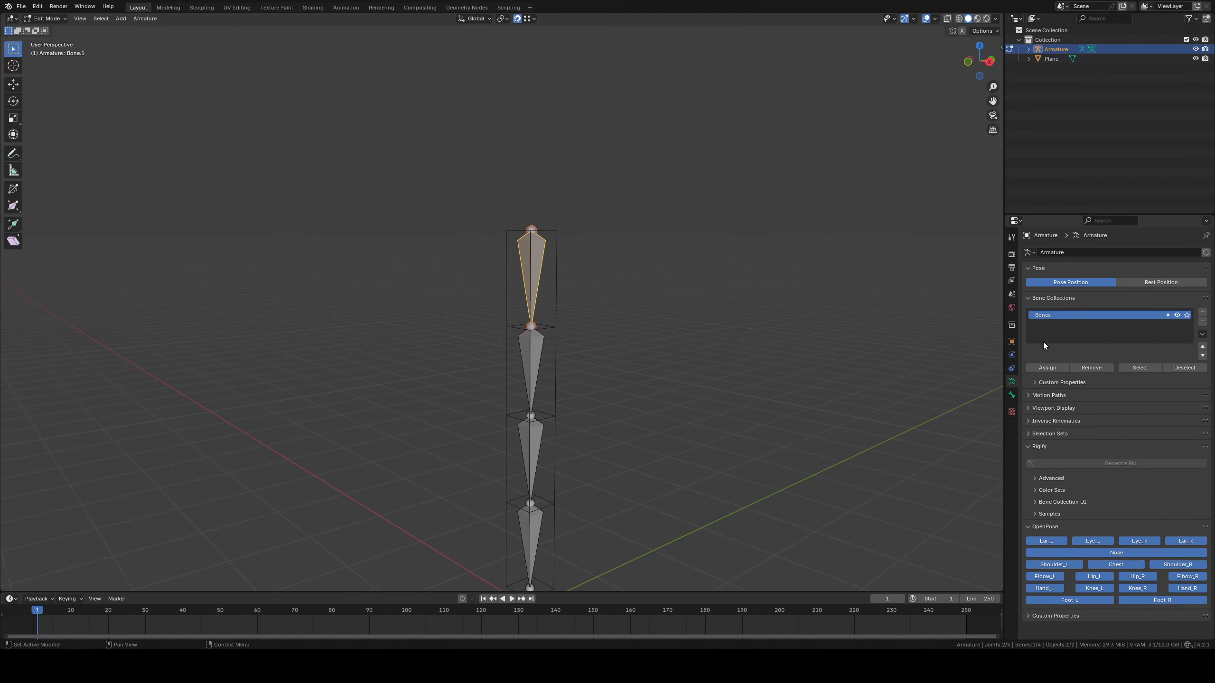
double_click(1052, 316)
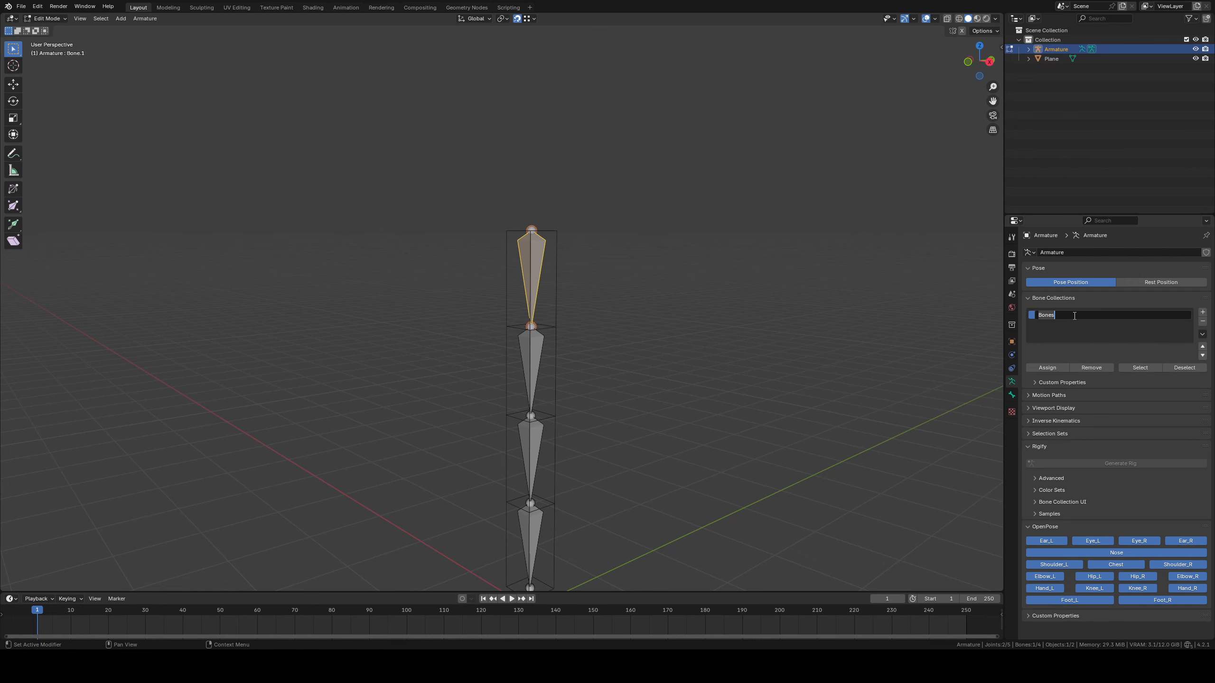
text(Deform)
key(Return)
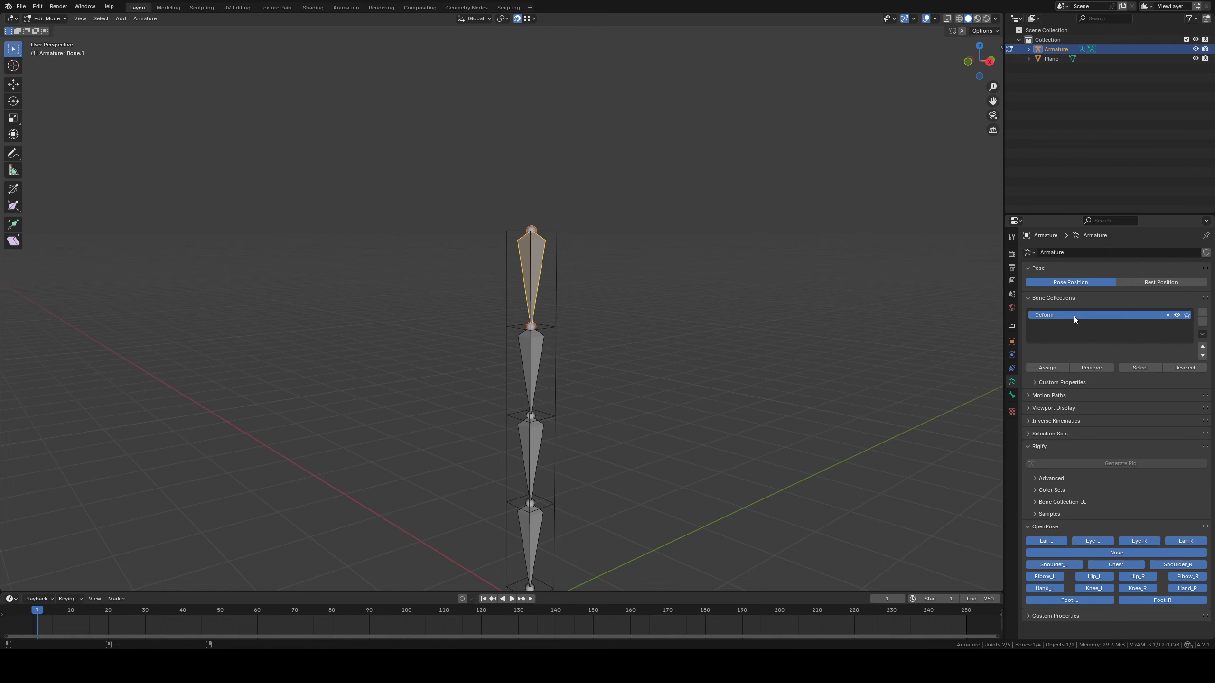
Duplicate the topmost bone in place, leaving the copy at the original position
shift+middle_drag(561, 237, 565, 307)
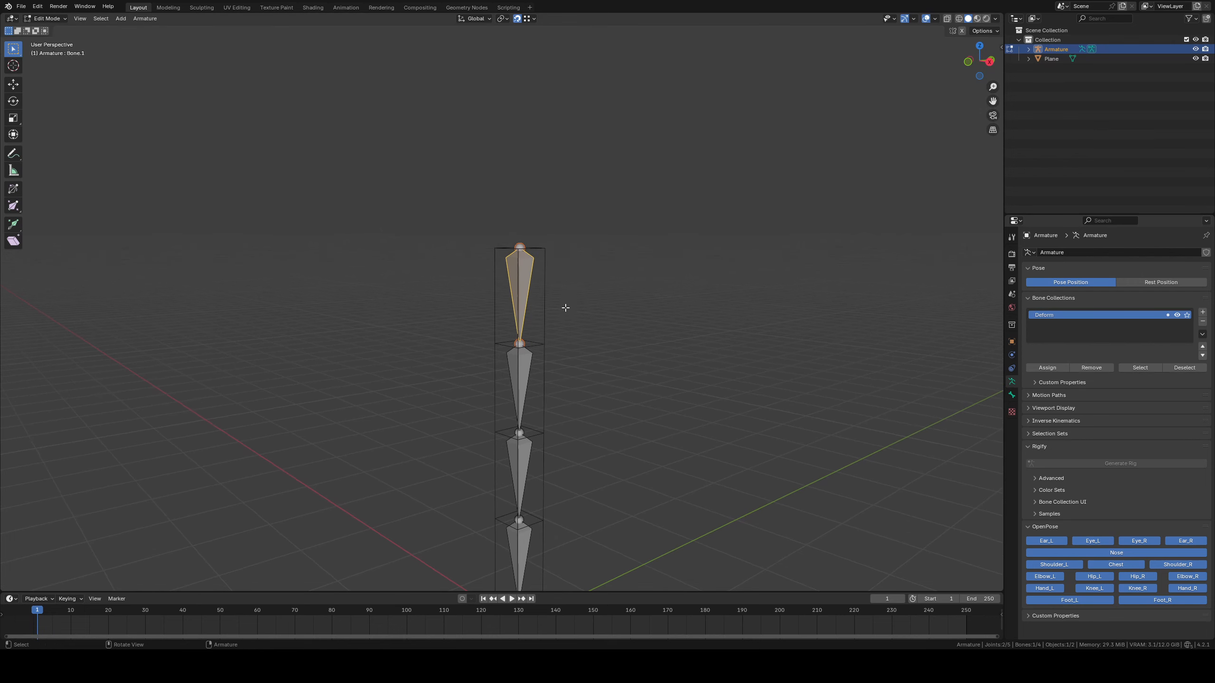
key(e)
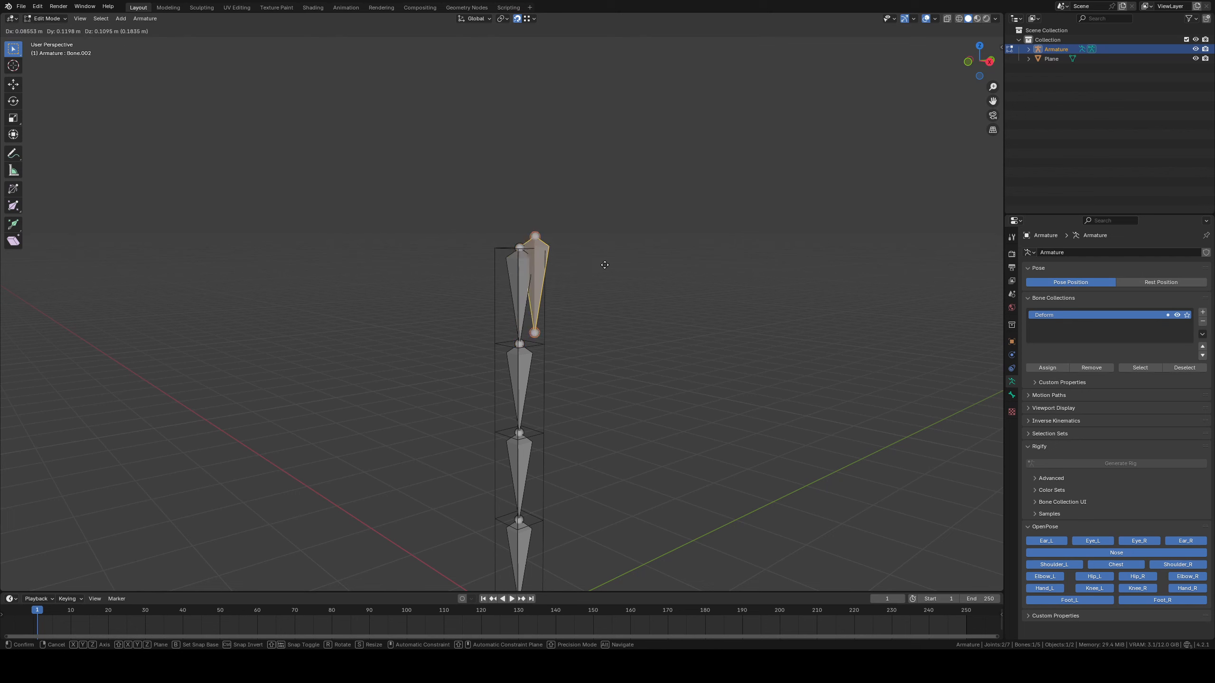
right_click(645, 290)
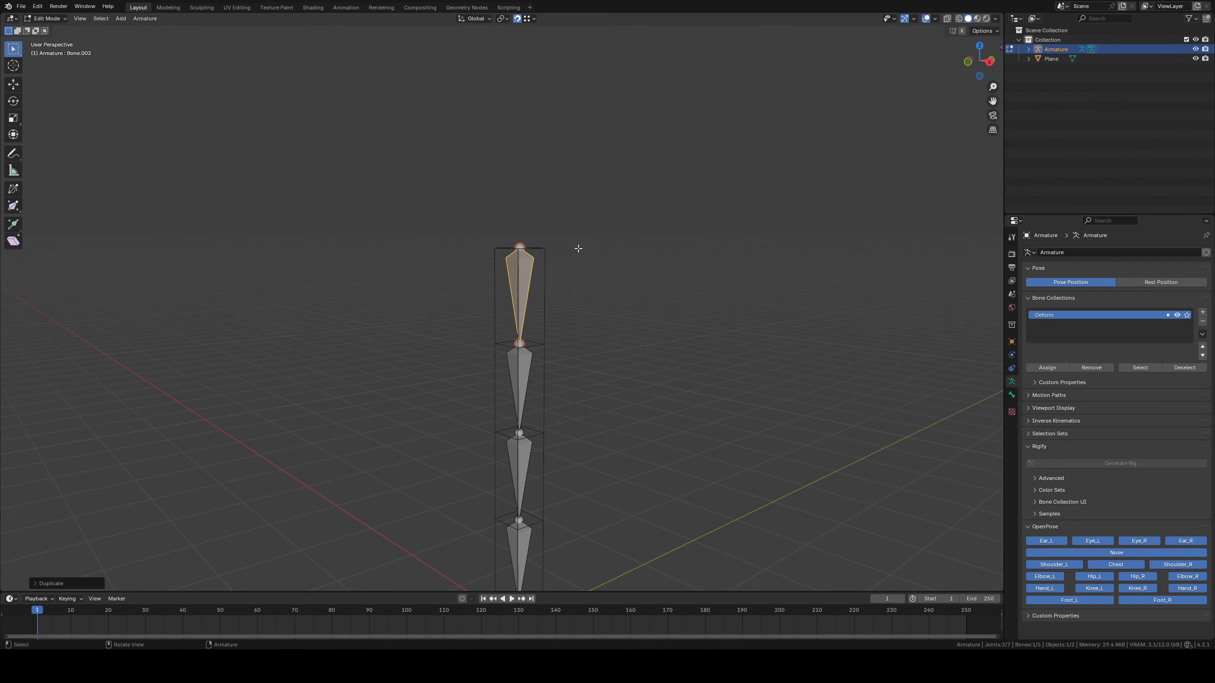
key(s)
right_click(644, 250)
Set the transform pivot to Active Element and scale the duplicated bone down to about 0.48 m long
click(508, 18)
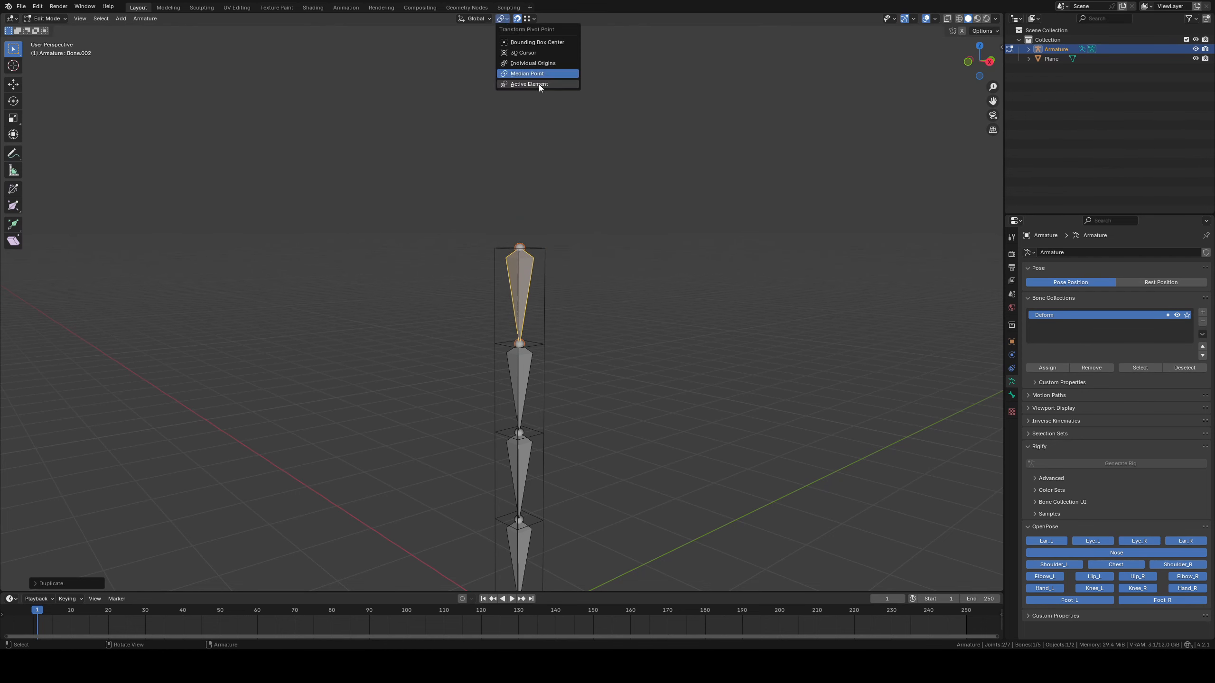
click(539, 85)
key(s)
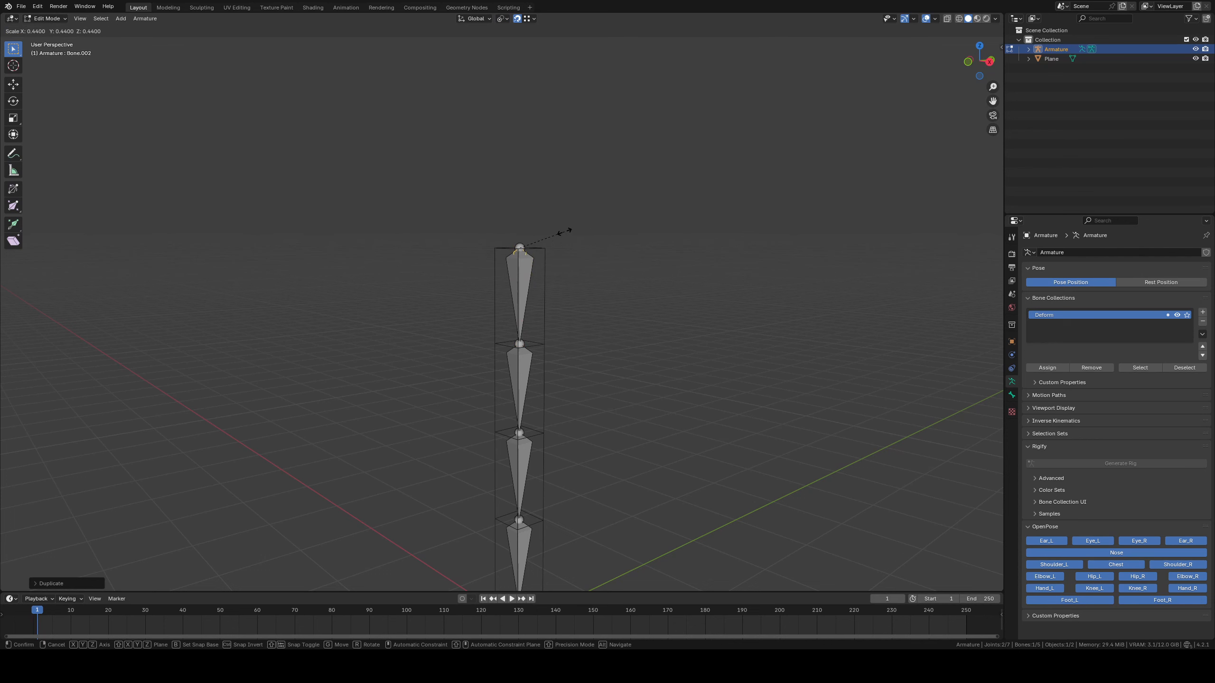
click(569, 231)
middle_drag(572, 231, 587, 263)
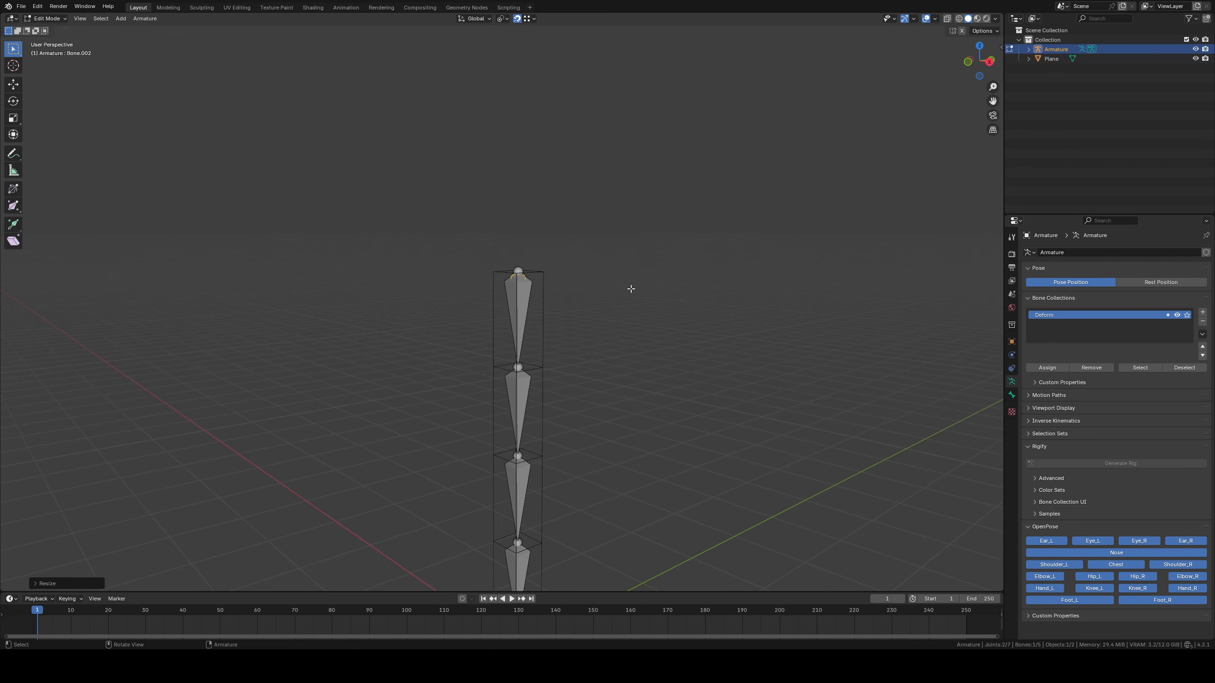
Add a second bone collection named Parent
click(1201, 314)
double_click(1077, 326)
text(Par)
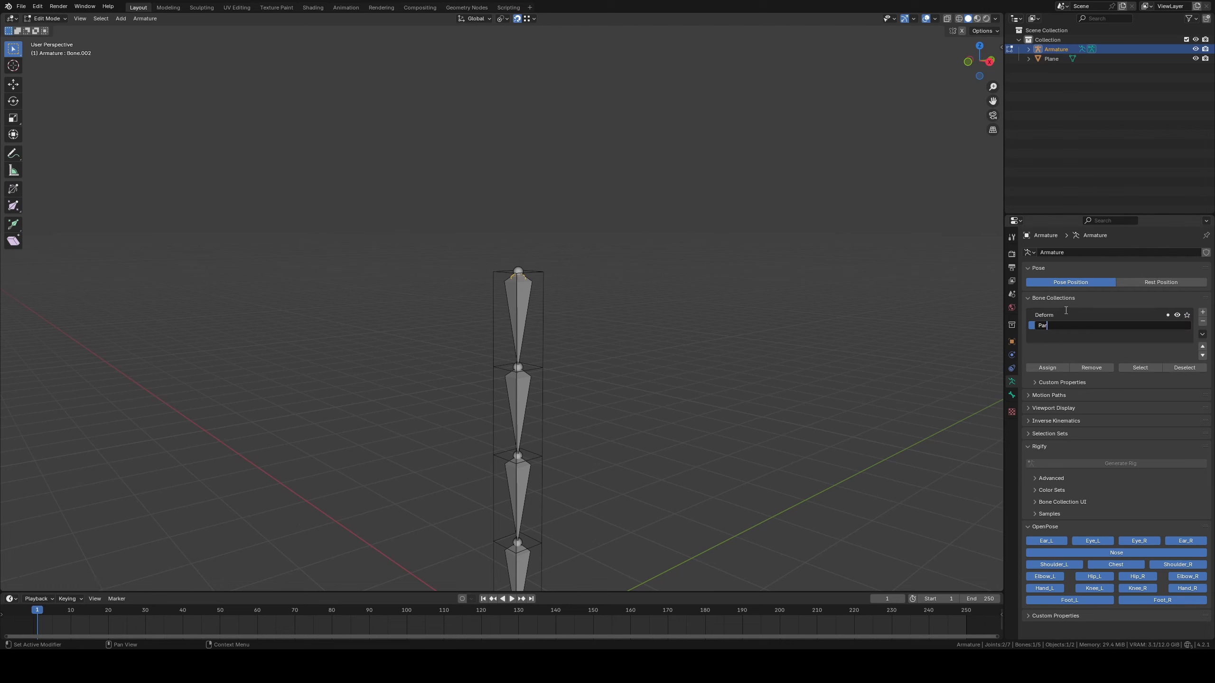
text(ent)
key(Return)
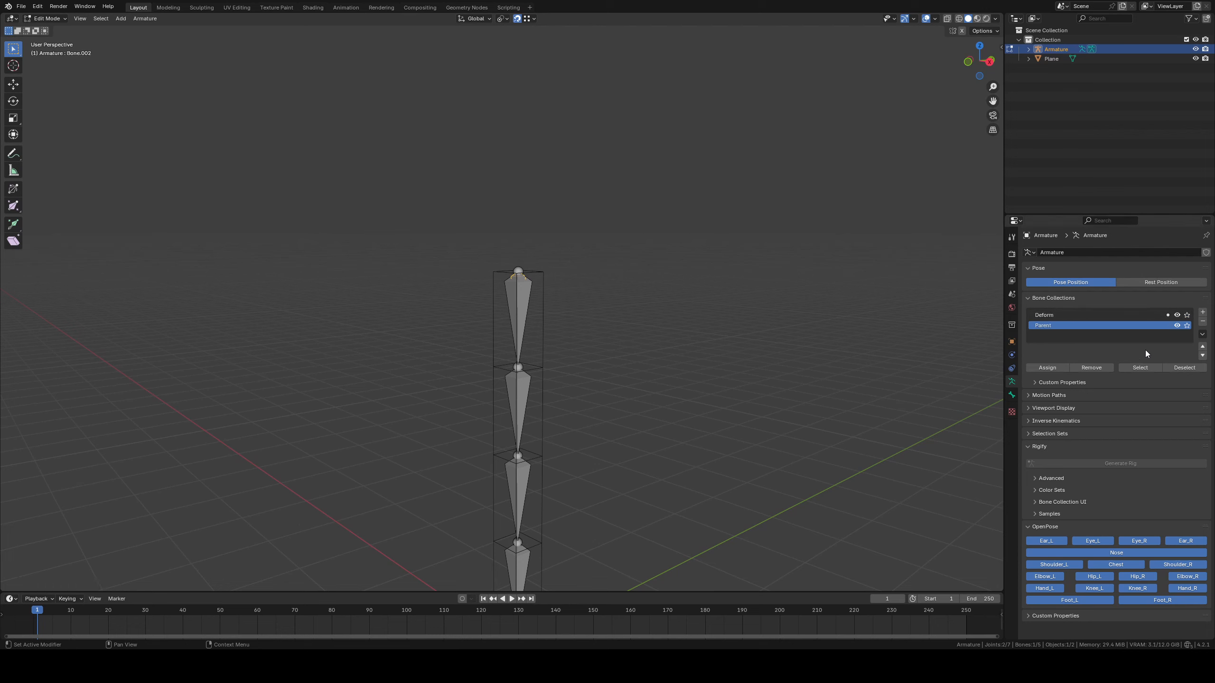
Assign the small duplicated bone to the Parent collection and remove it from the Deform collection
click(1040, 368)
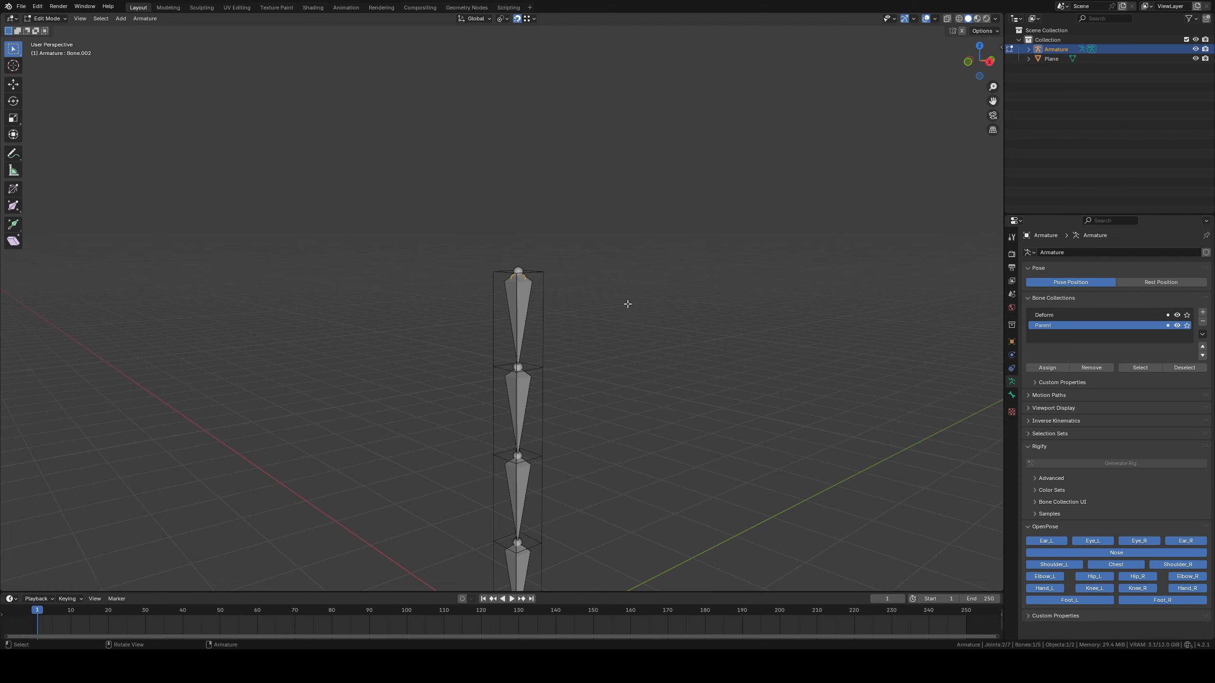
click(1059, 317)
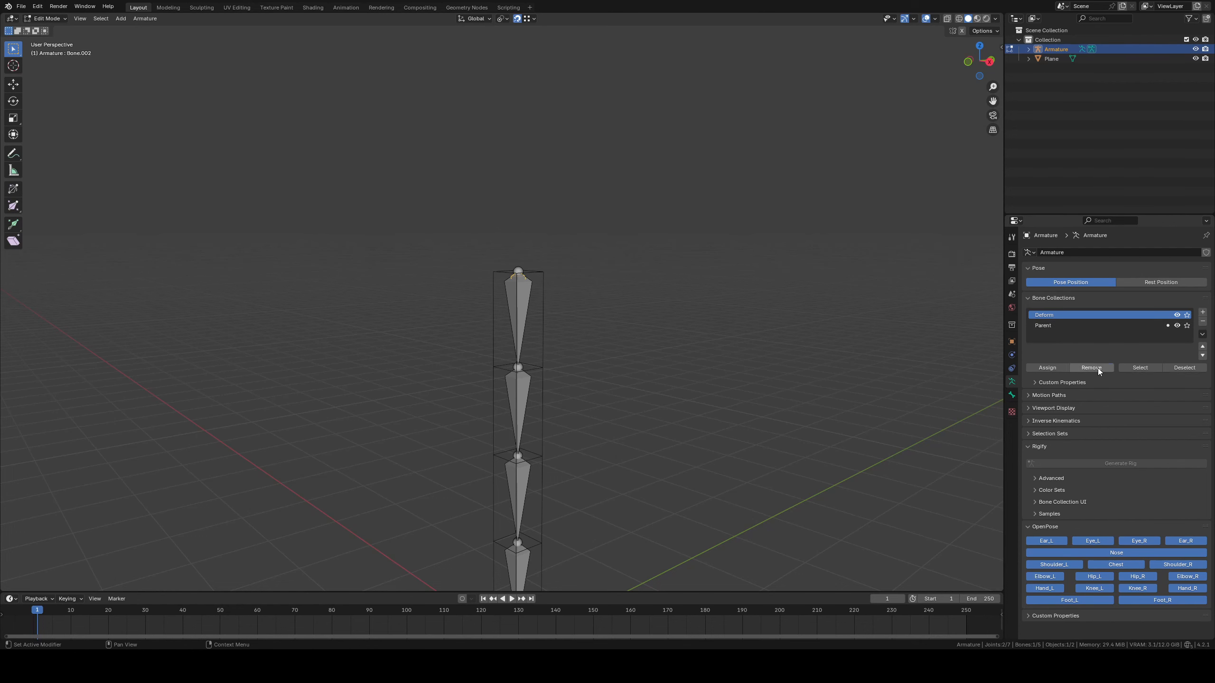
middle_drag(802, 320, 727, 321)
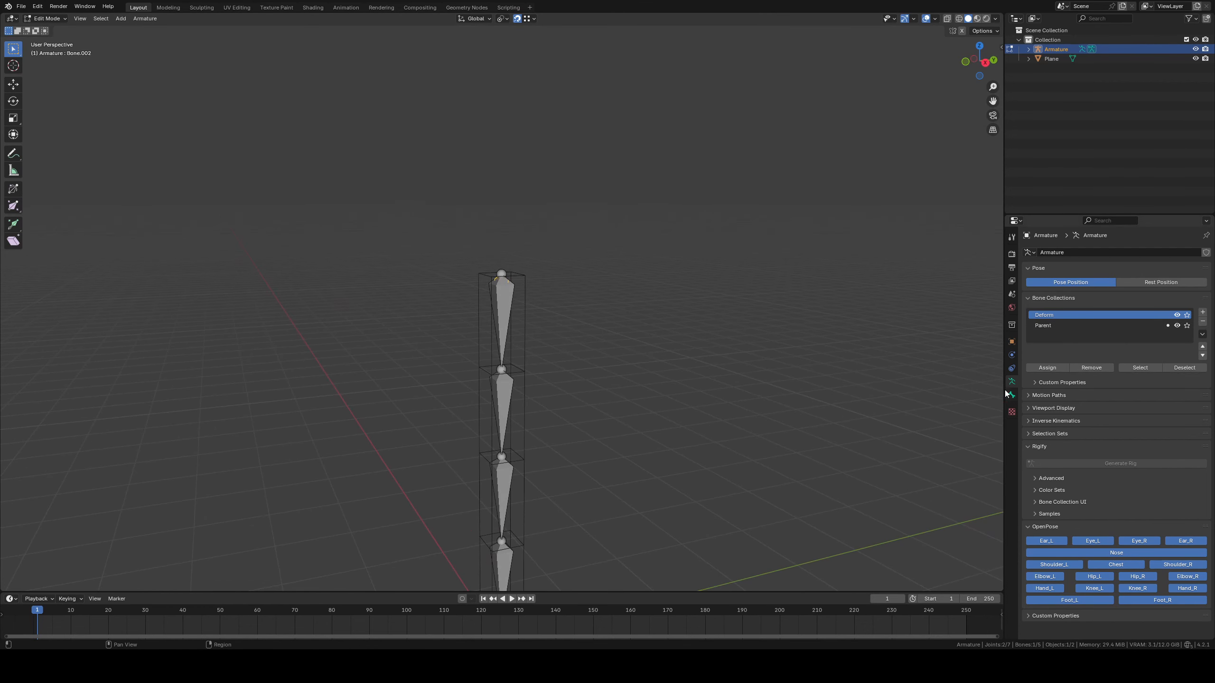
Check the small bone's properties, including its Deform setting, and hide the Parent bone collection
click(1010, 394)
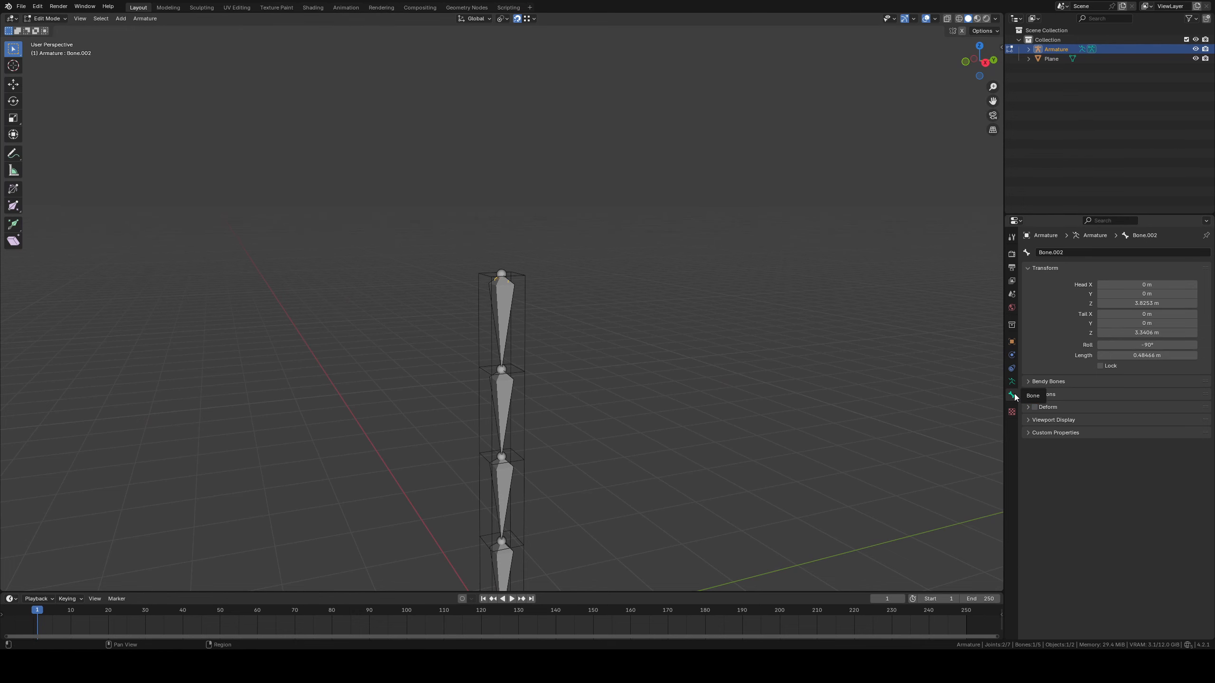
middle_drag(659, 336, 525, 319)
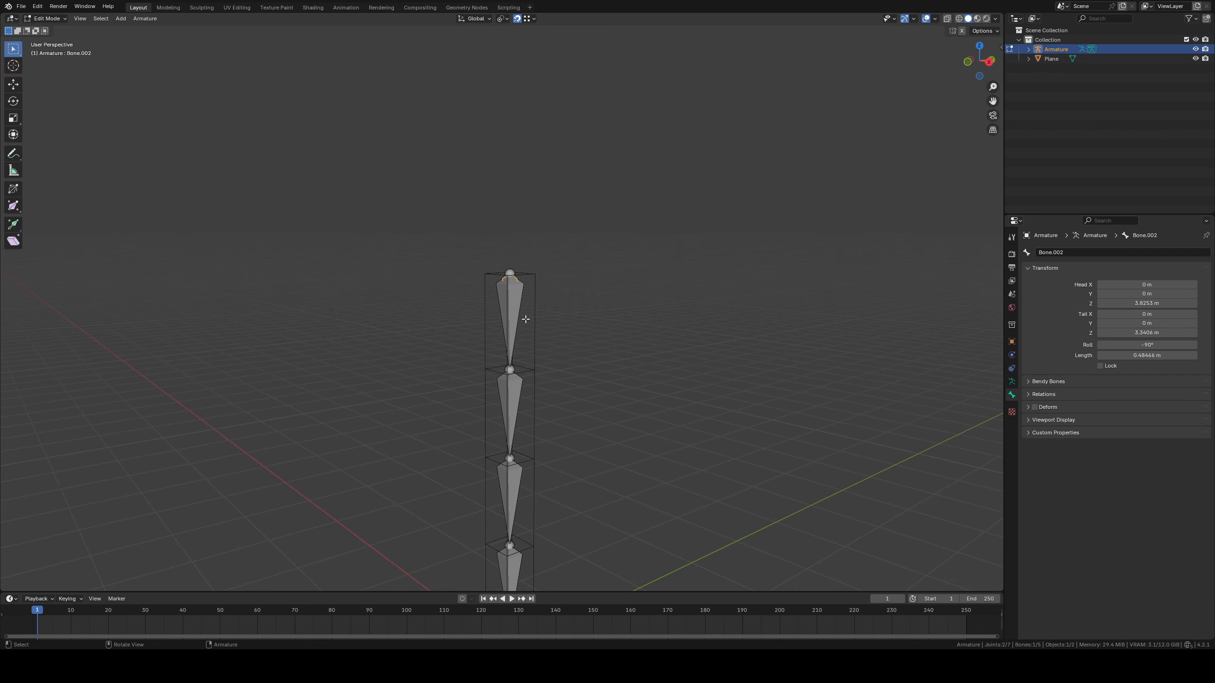
click(1011, 382)
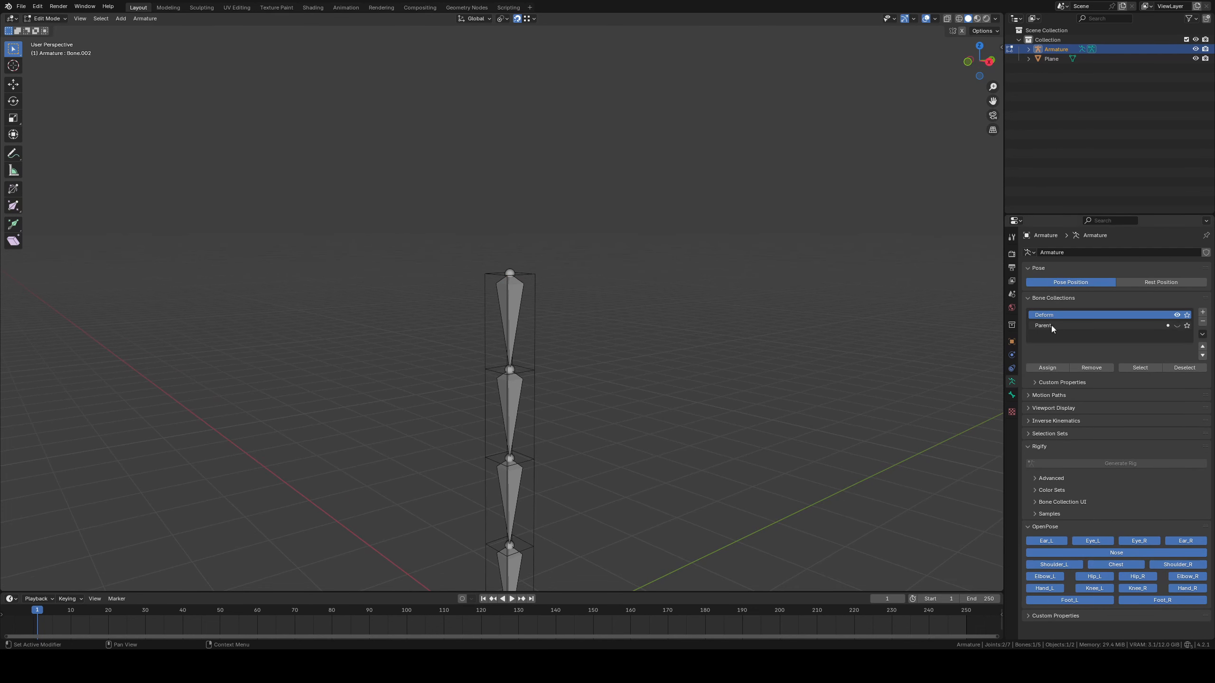
Select all four visible chain bones and duplicate them in place
click(515, 302)
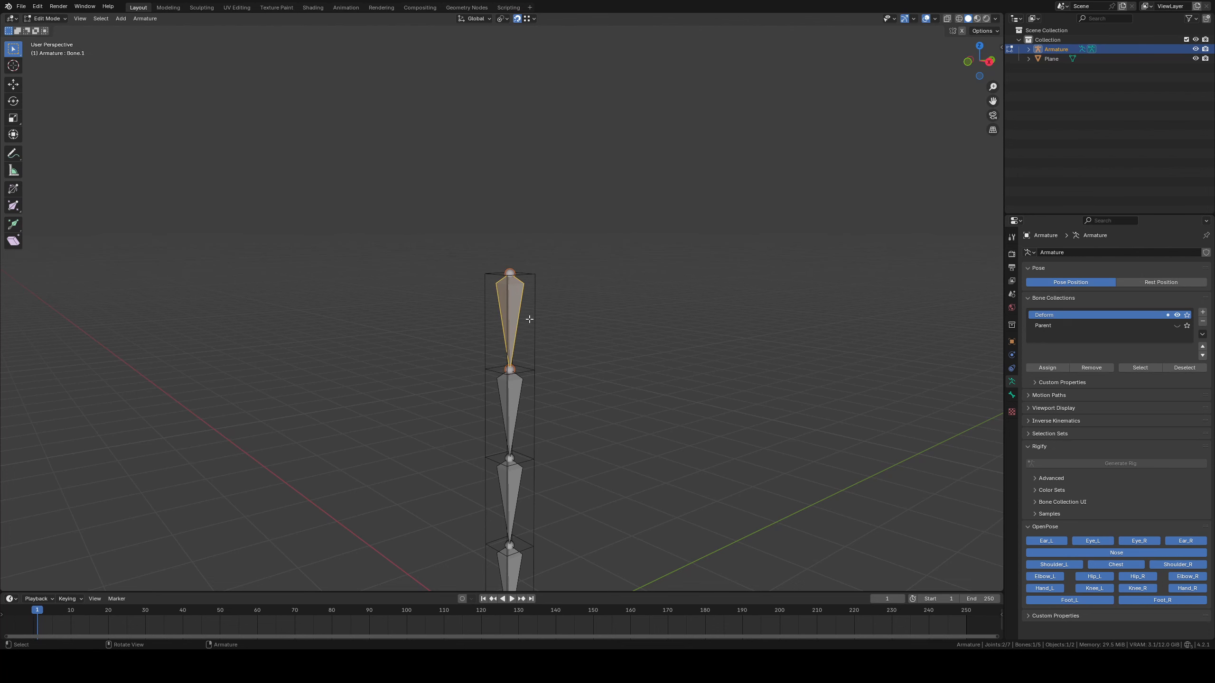
key(a)
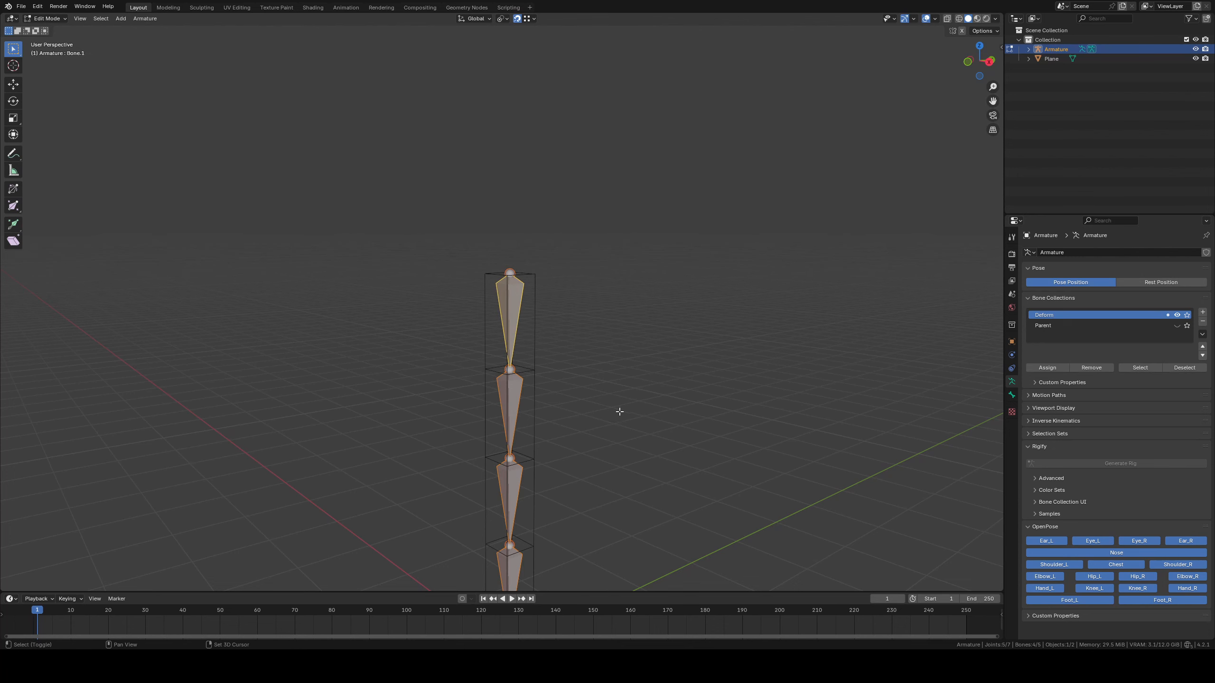
shift+middle_drag(621, 412, 645, 326)
shift+middle_drag(557, 274, 550, 287)
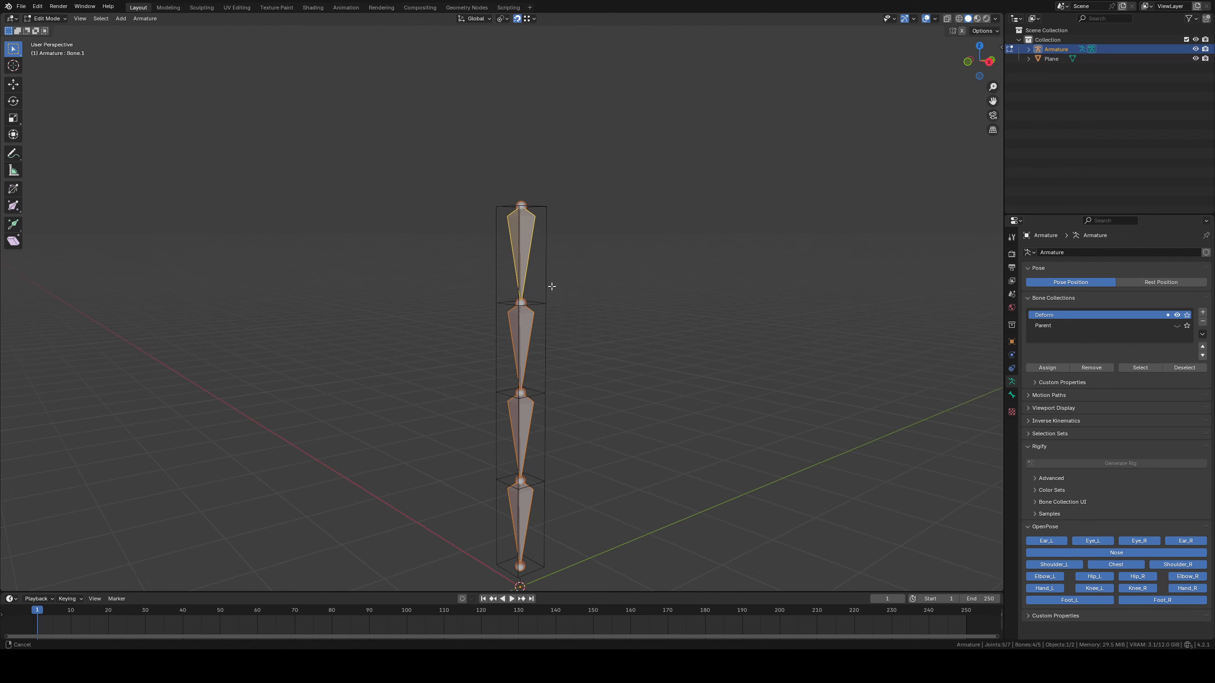
key(shift+d)
right_click(581, 275)
shift+middle_drag(592, 267, 592, 282)
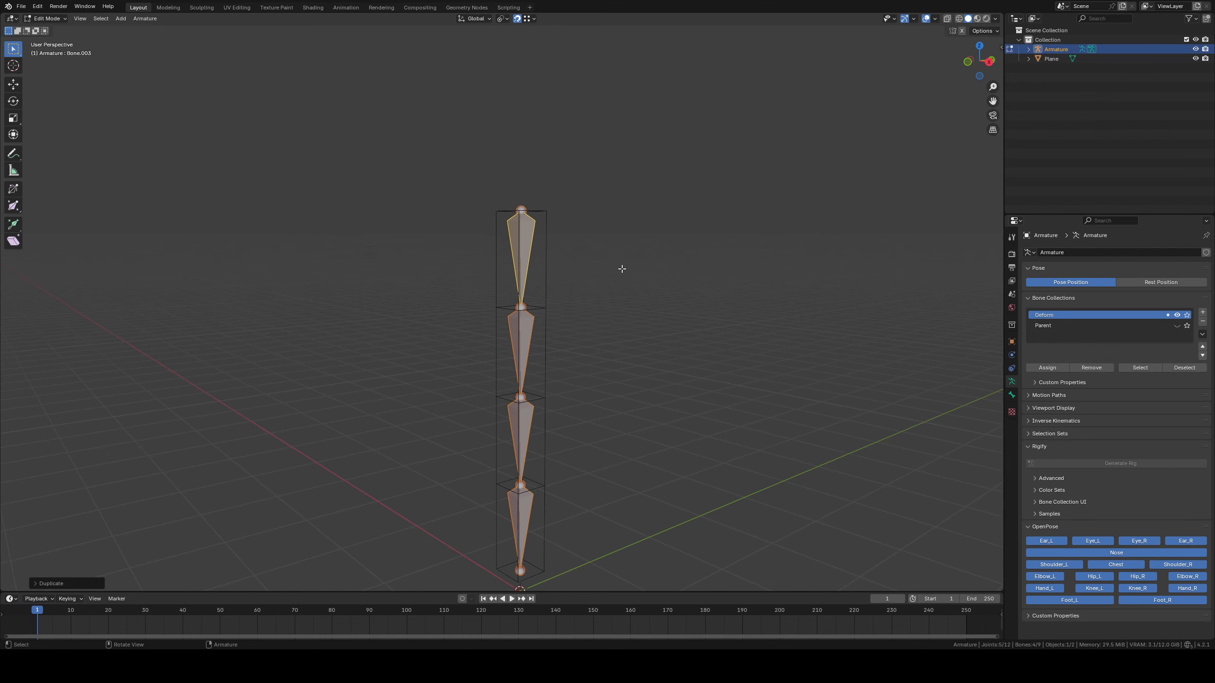
Add another bone collection, name it Cloth and make it the active collection
click(1203, 311)
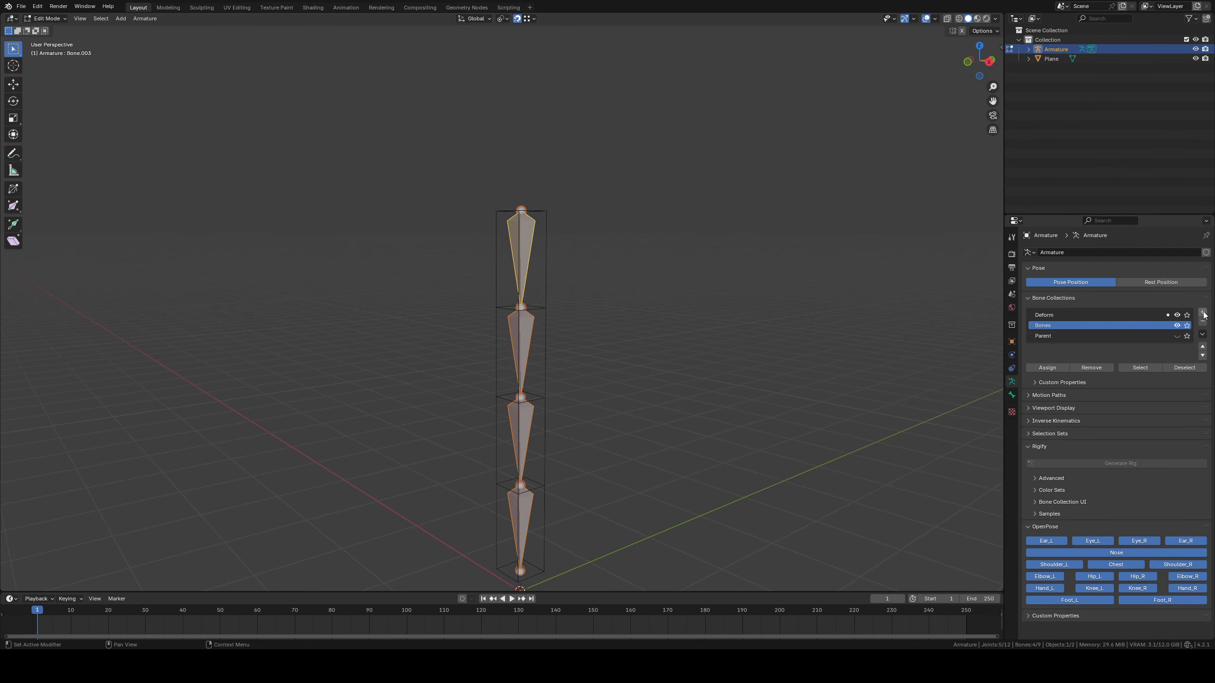
double_click(1060, 325)
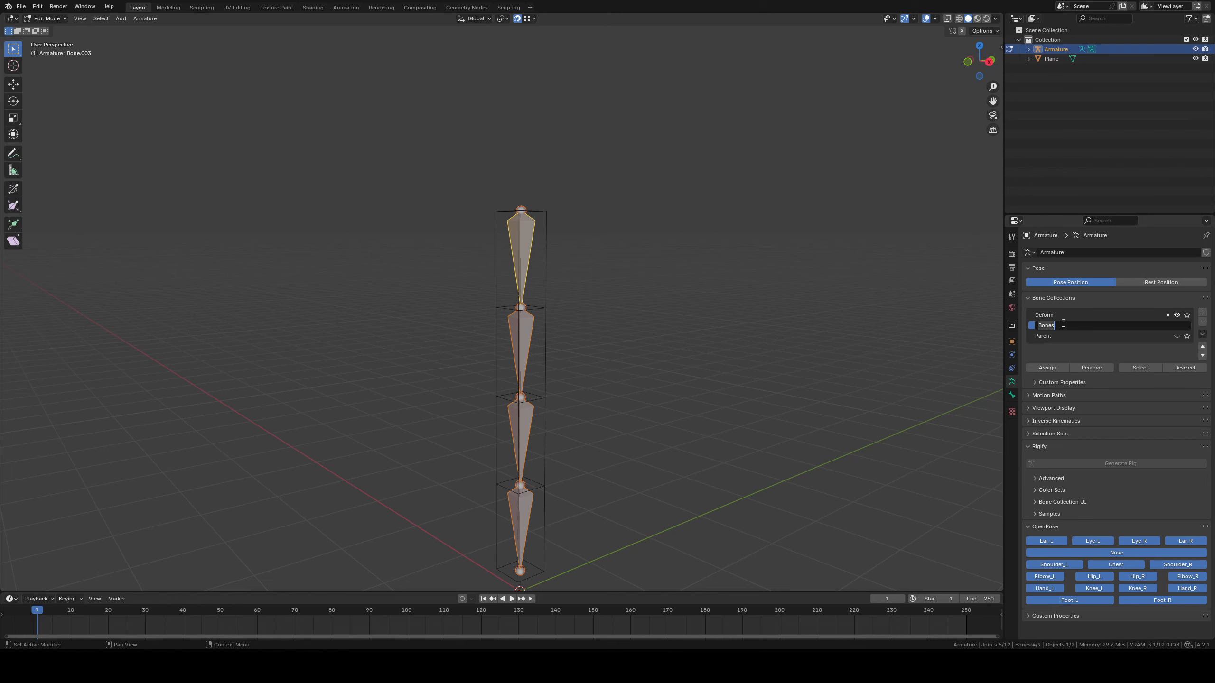
text(Cloth)
key(Return)
click(1075, 324)
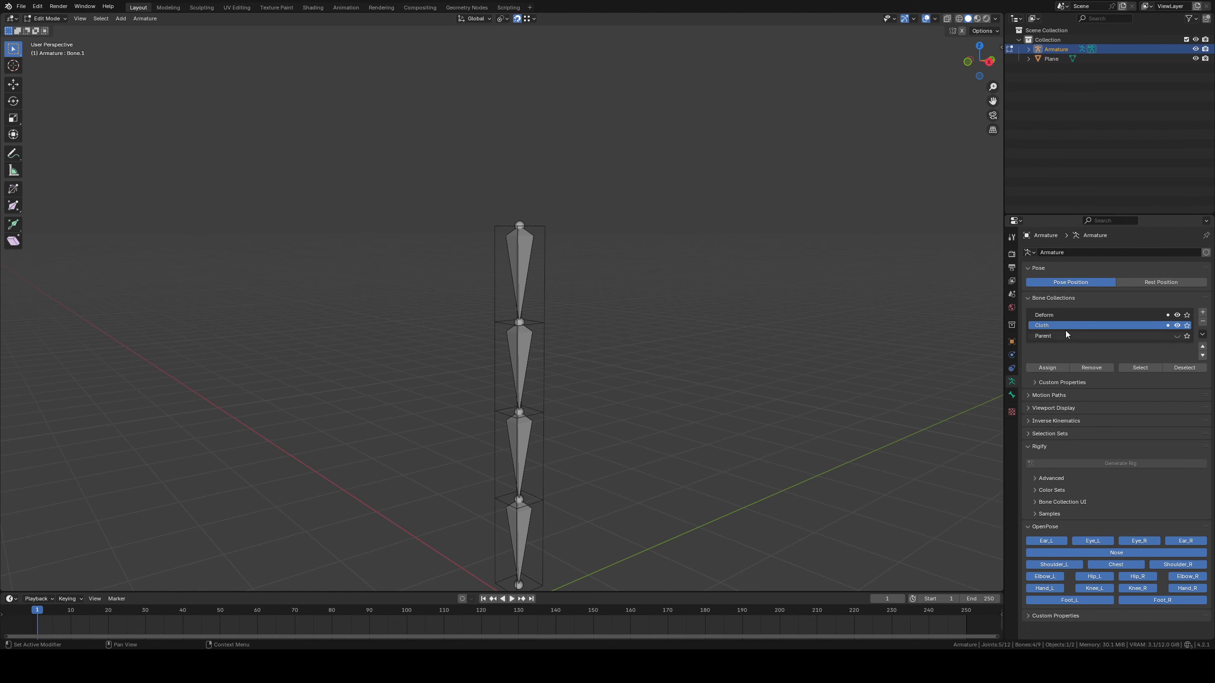
Remove the four selected duplicate bones from the Deform collection and hide that collection
click(1049, 314)
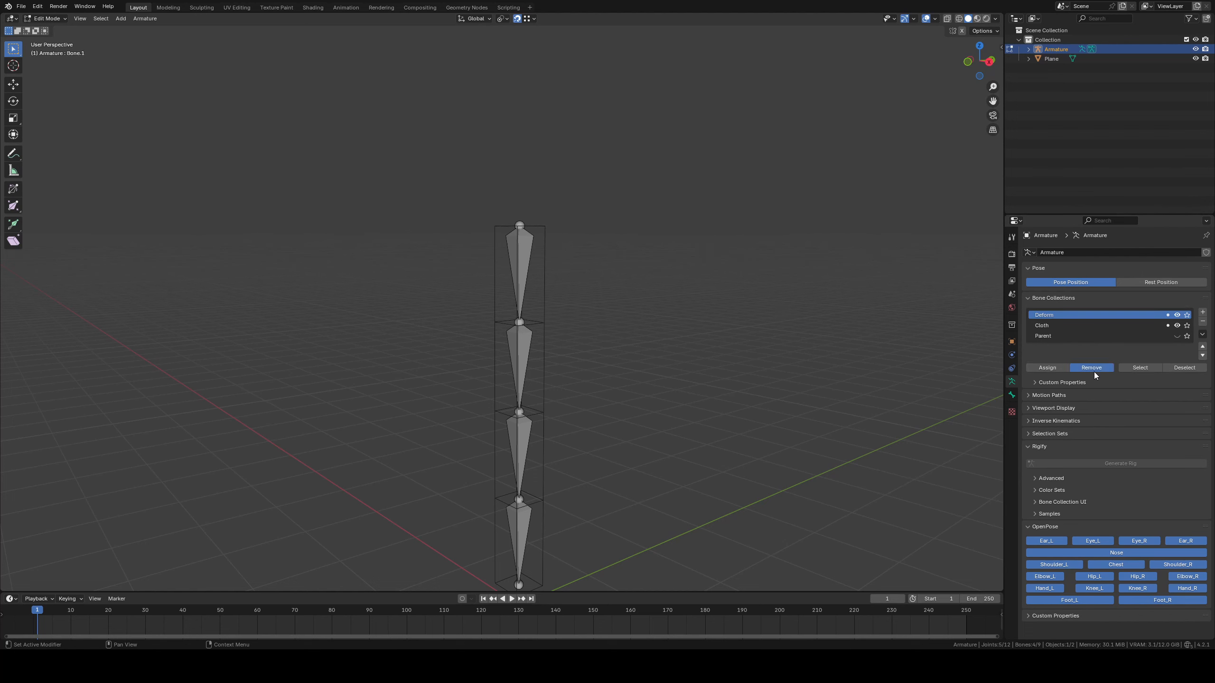
click(1093, 373)
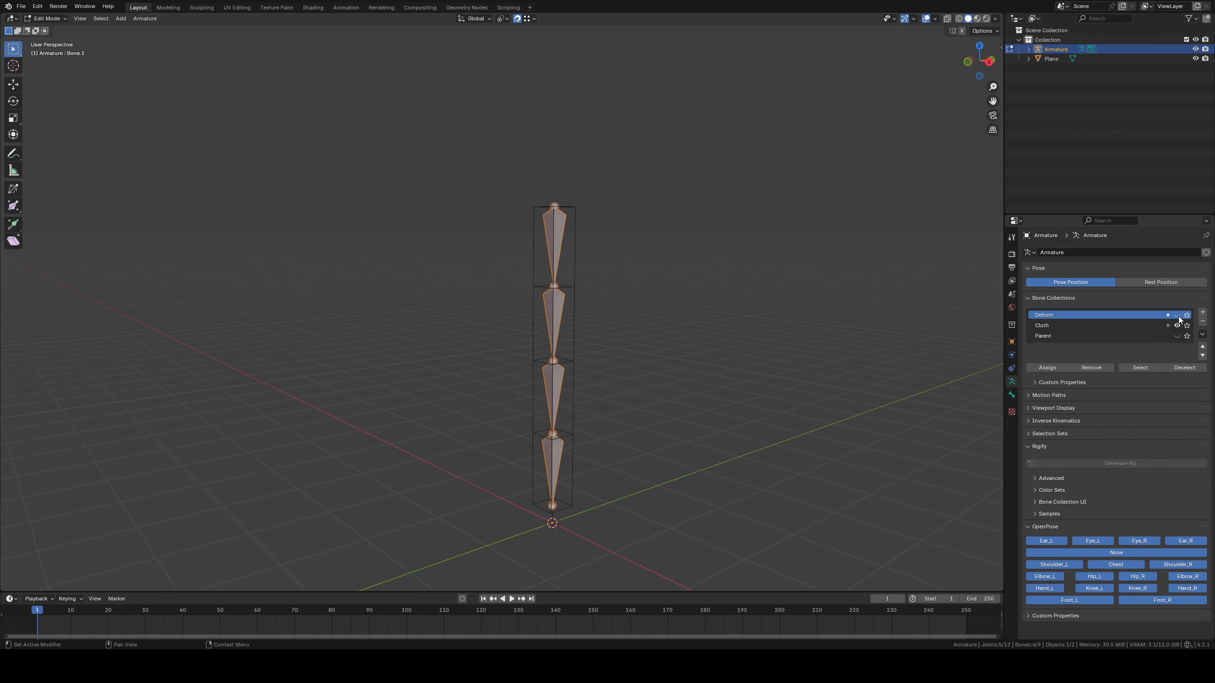
click(1177, 315)
click(1177, 316)
shift+middle_drag(671, 236, 662, 279)
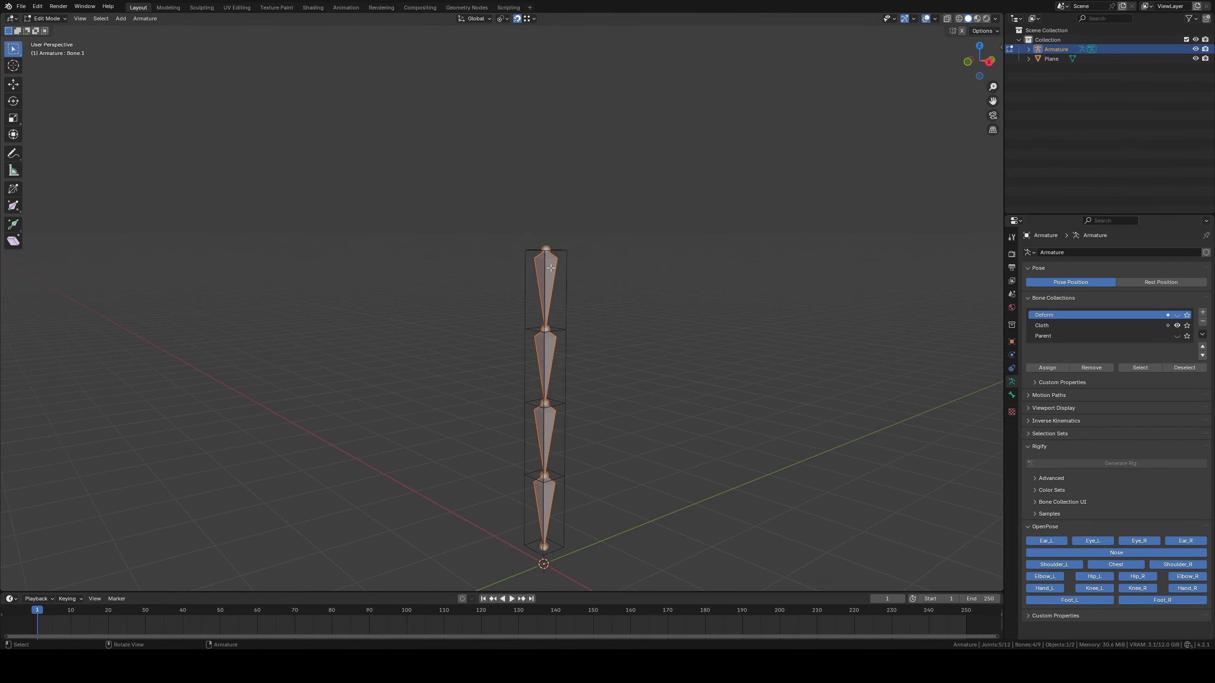
Rename the topmost bone of the visible Cloth chain as Bone.1.001
click(551, 269)
shift+middle_drag(685, 327, 672, 331)
scroll(672, 332, up, 2)
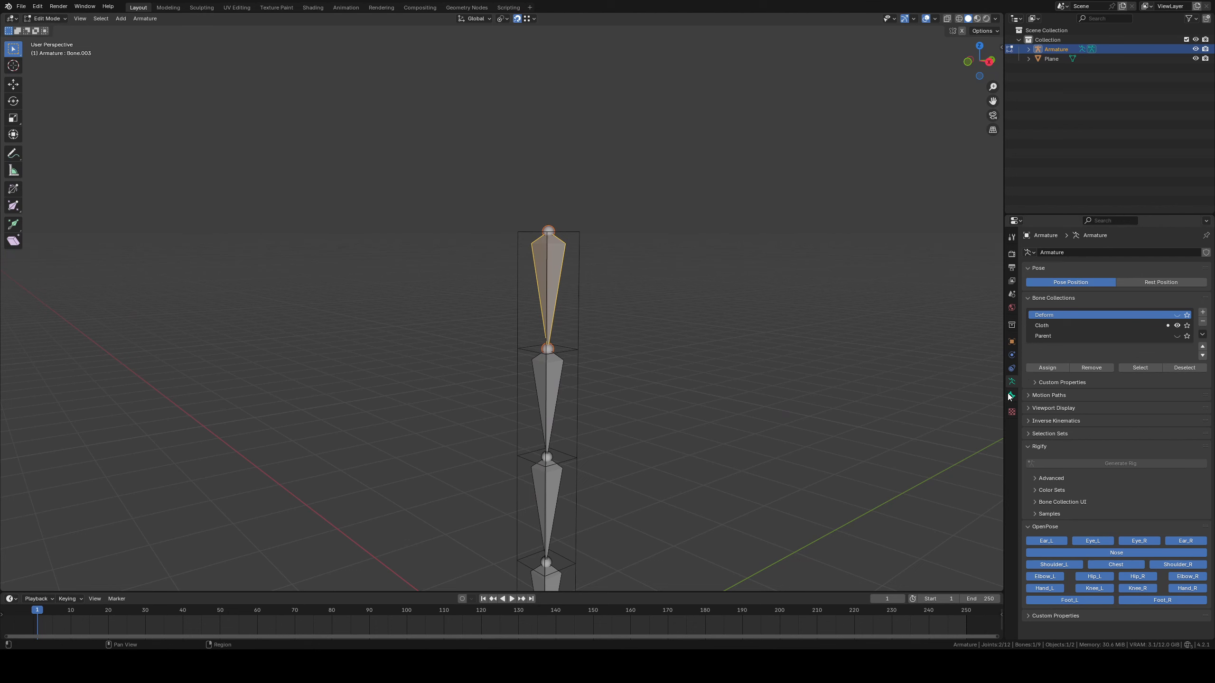
key(ctrl+Tab)
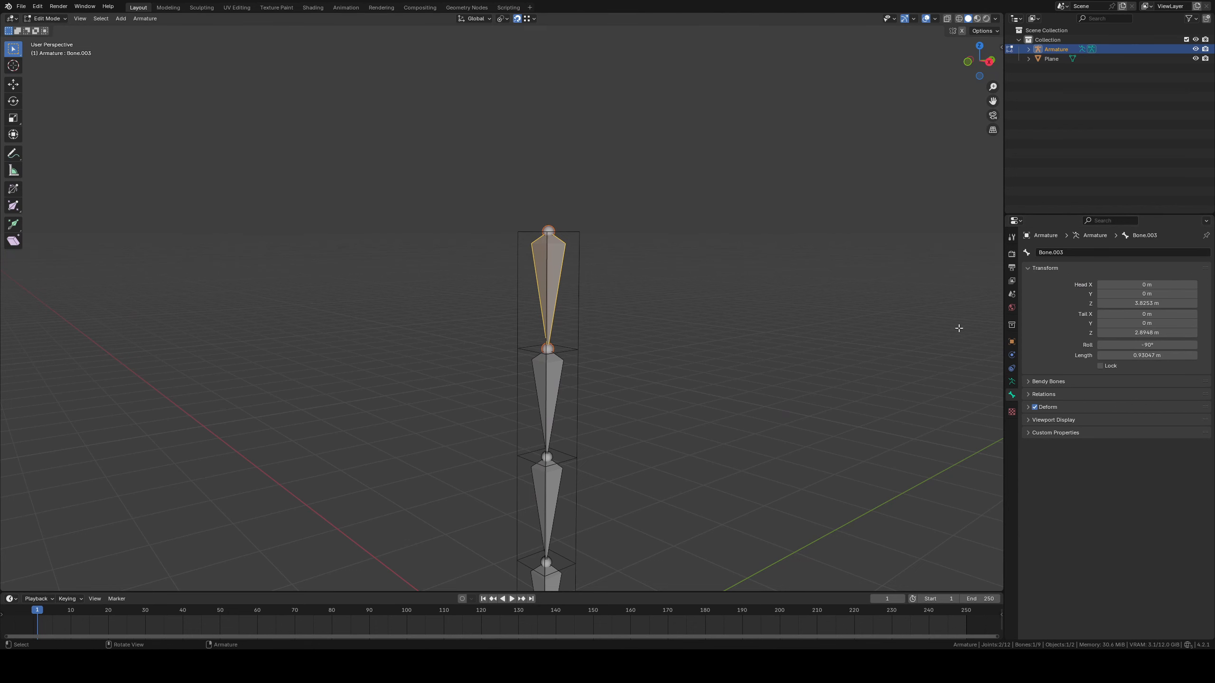
shift+middle_drag(785, 358, 791, 318)
click(1073, 253)
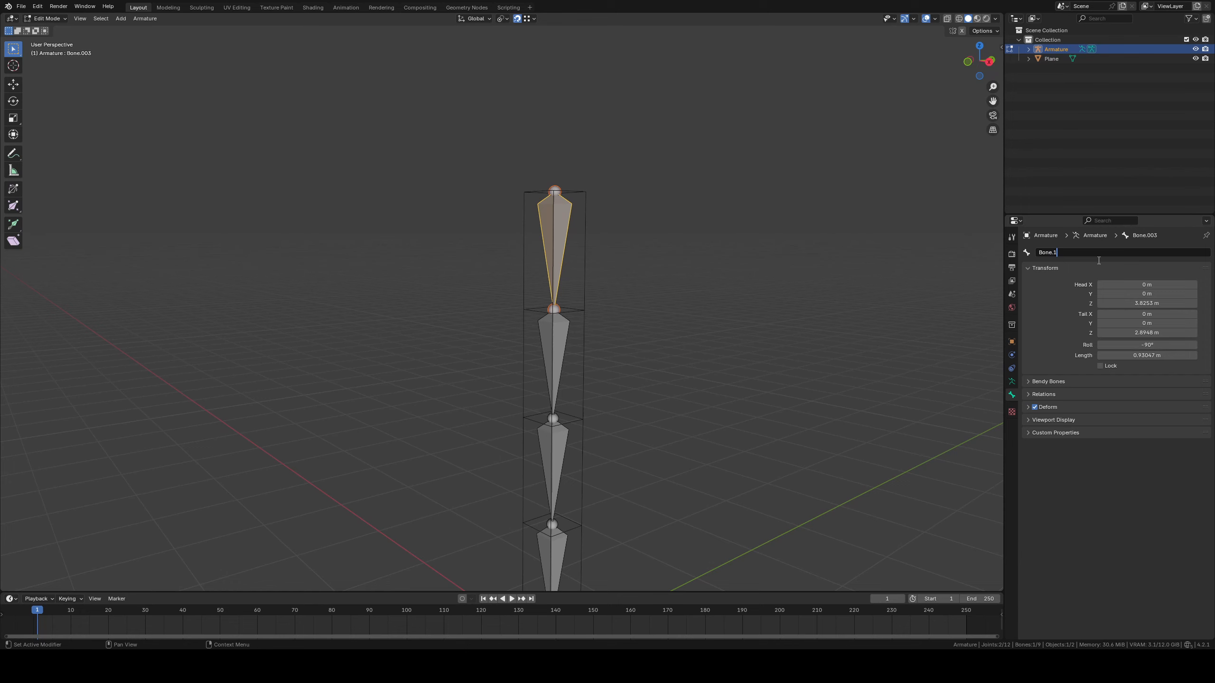
text(Bone.1.001)
key(Return)
Rename the second Cloth bone from the top as Bone.2.001
click(554, 335)
click(1097, 251)
click(1097, 250)
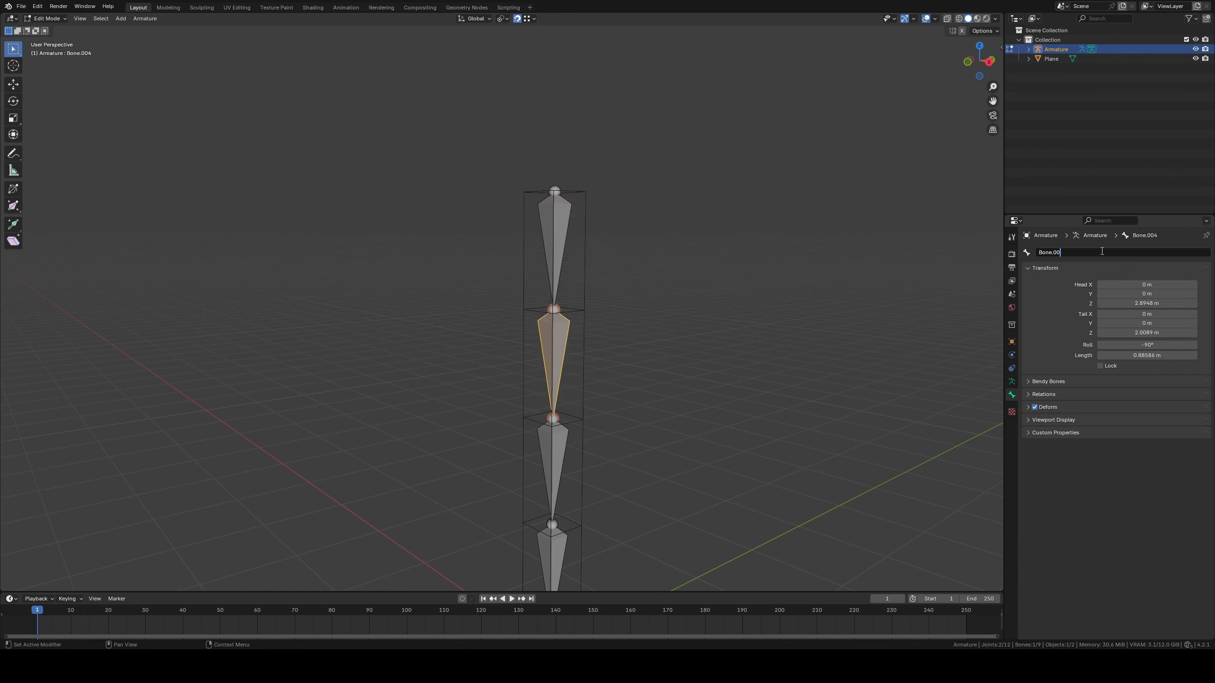
key(BackSpace)
key(BackSpace)
text(2.001)
key(Return)
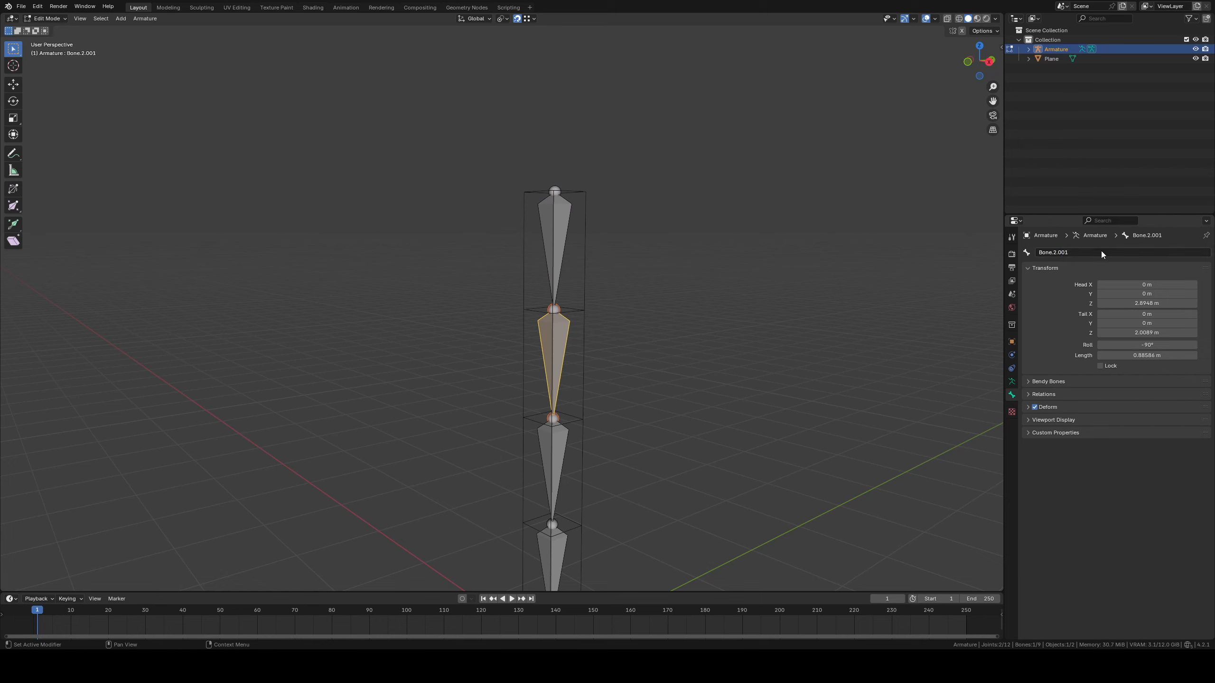
Rename the third Cloth bone from the top as Bone.3.001
click(541, 447)
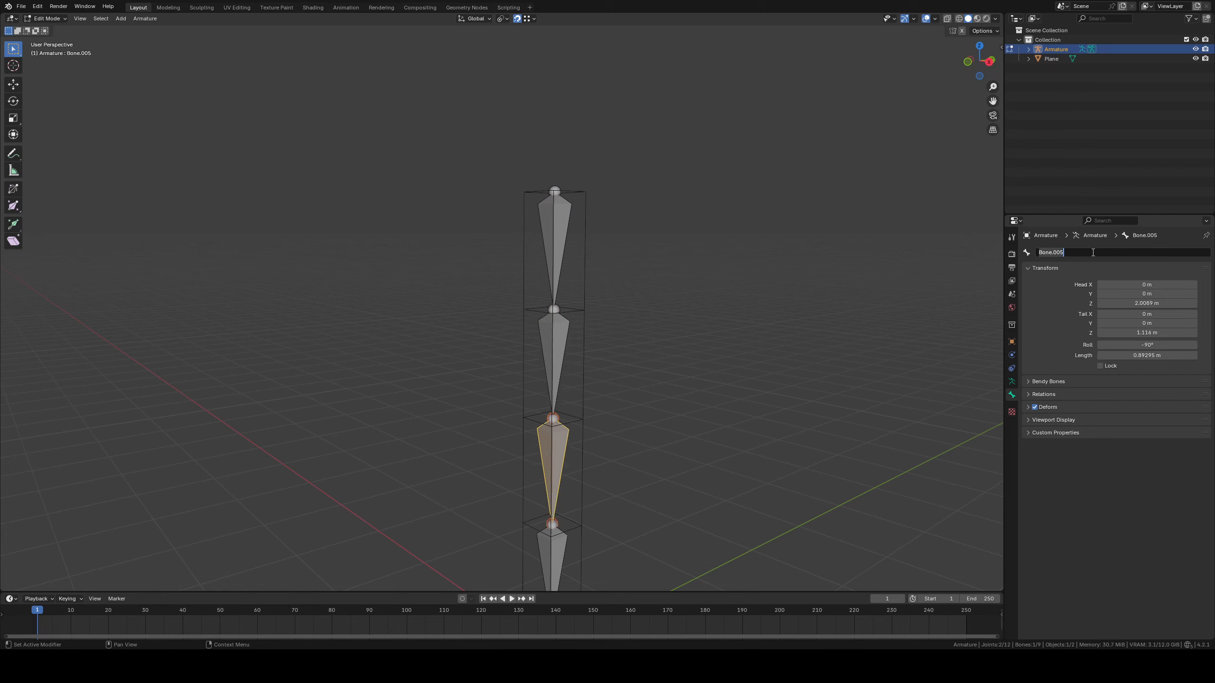
click(1100, 255)
key(BackSpace)
text(3.001)
key(Return)
Rename the lowest Cloth bone in the chain as Bone.4.001
shift+middle_drag(700, 462, 689, 420)
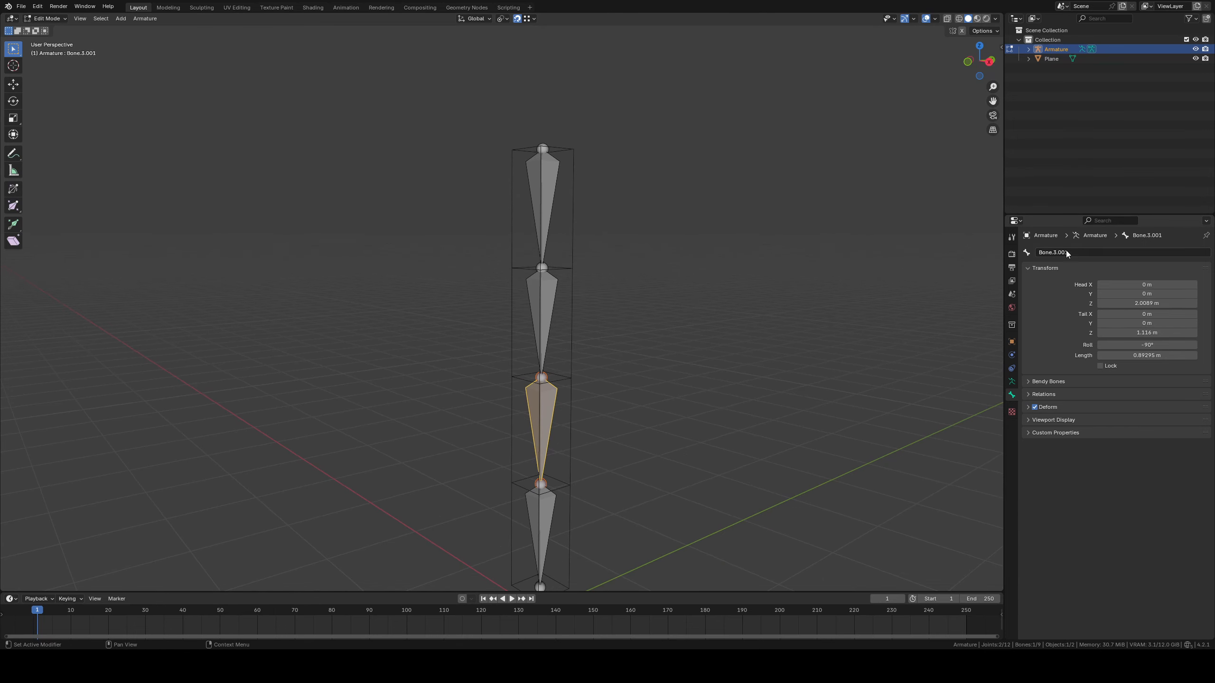
shift+middle_drag(570, 542, 558, 439)
click(522, 429)
shift+middle_drag(875, 330, 872, 343)
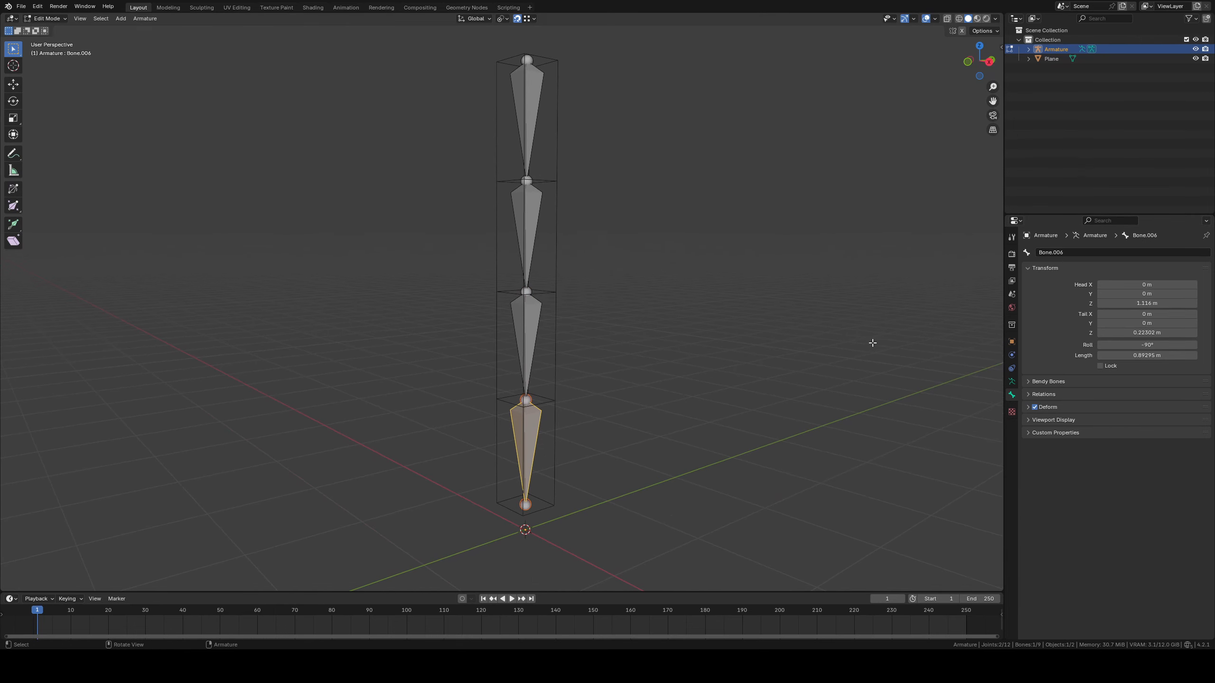
double_click(1080, 253)
key(BackSpace)
text(4.001)
key(Return)
shift+middle_drag(808, 239, 794, 275)
shift+middle_drag(604, 324, 617, 345)
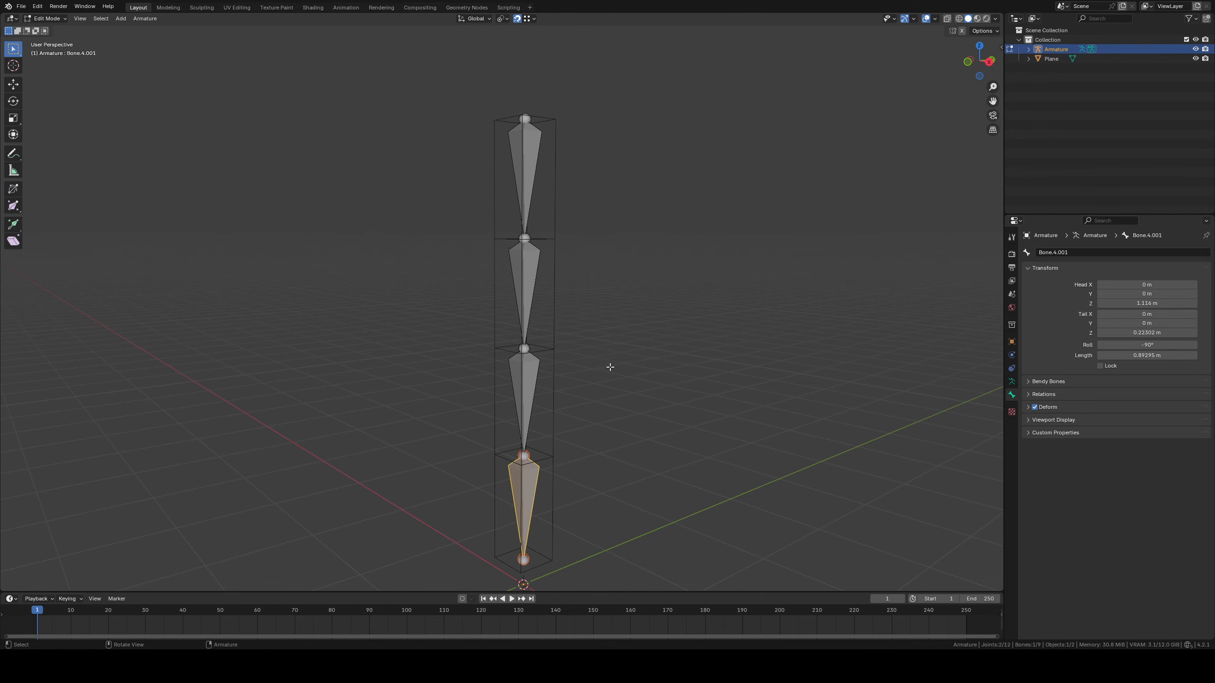
shift+middle_drag(702, 366, 720, 370)
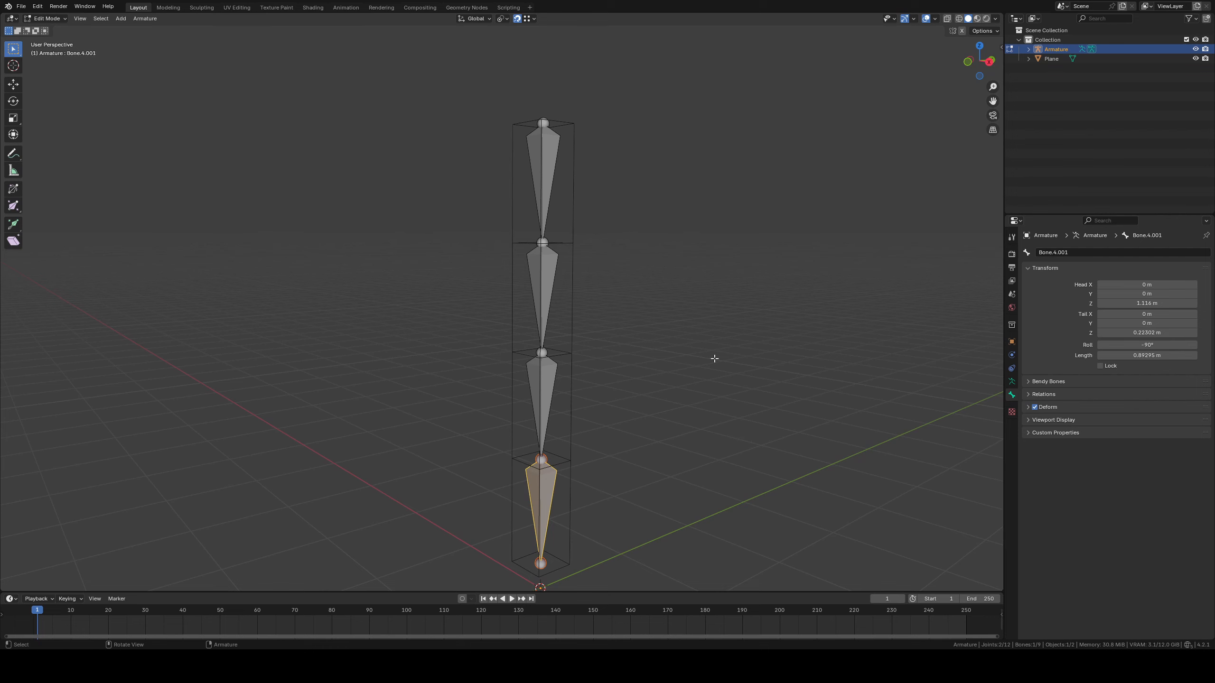
middle_drag(691, 401, 771, 359)
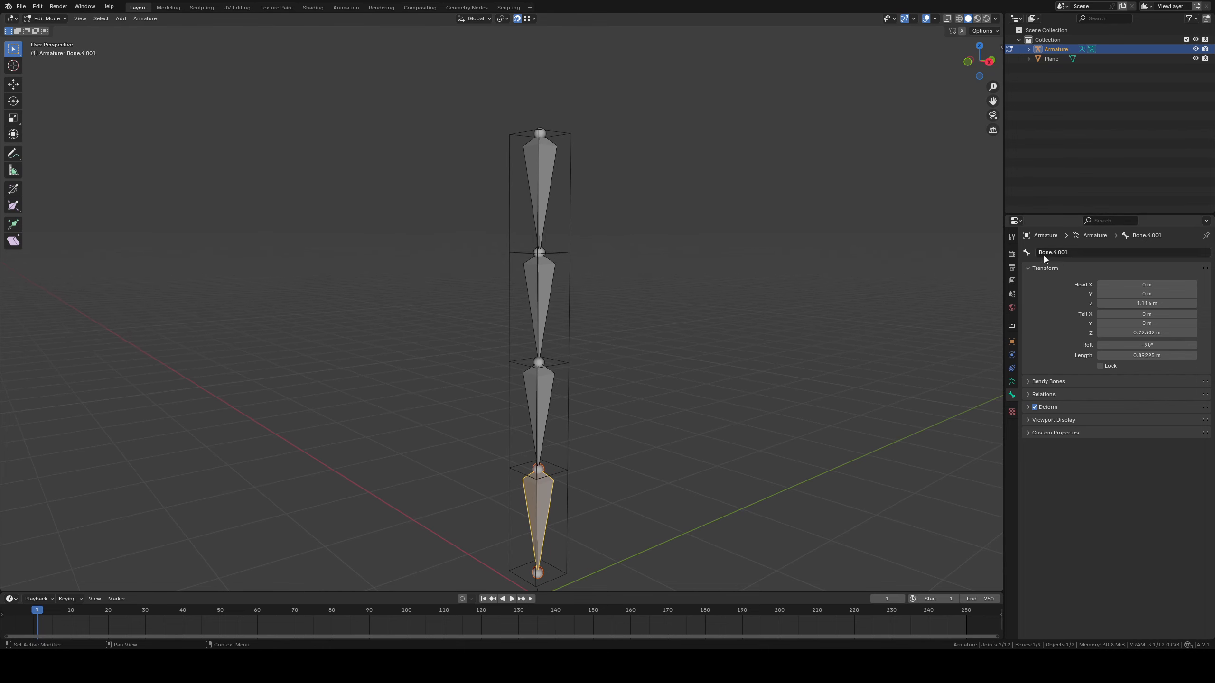
middle_drag(786, 261, 678, 347)
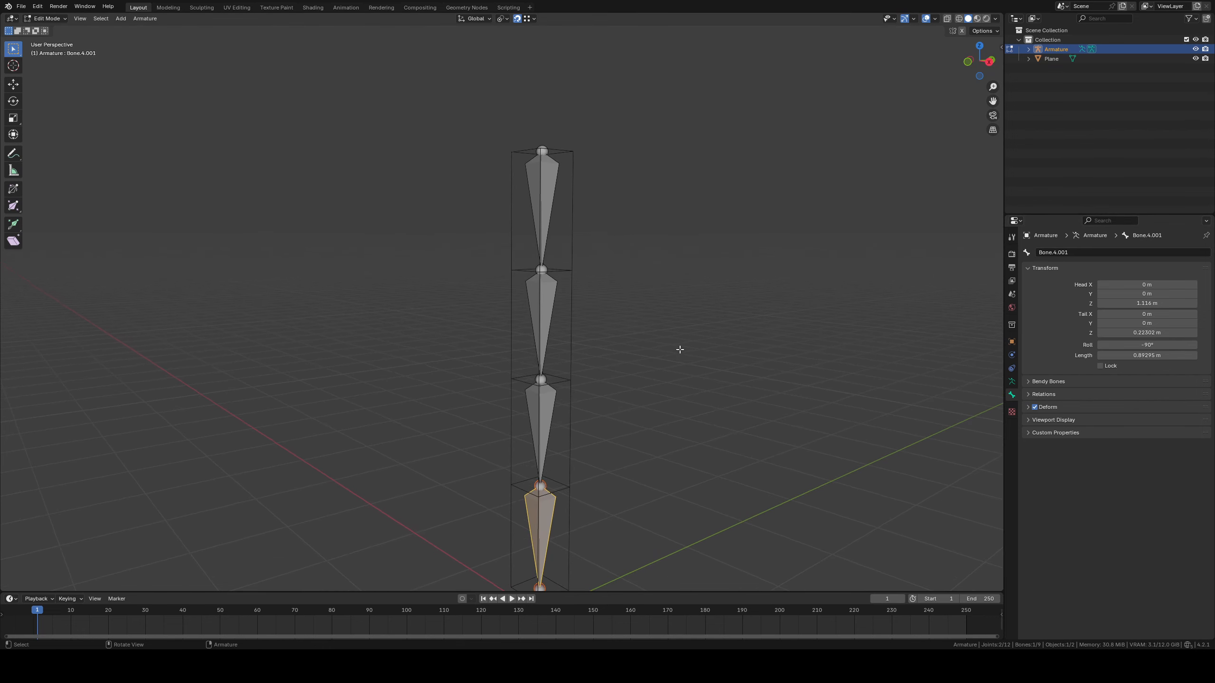
Compare the Deform and Cloth chains by toggling their collections' visibility, leaving only the Cloth collection shown
click(1011, 381)
click(1176, 316)
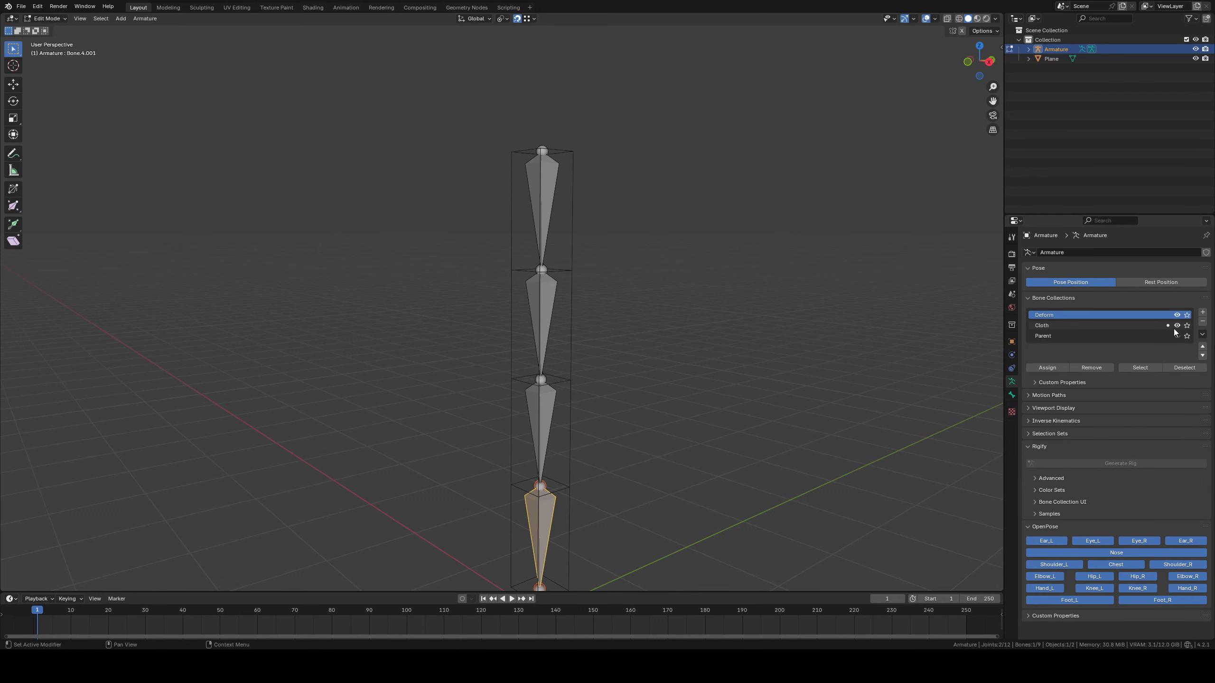
click(1177, 326)
shift+middle_drag(671, 323, 672, 338)
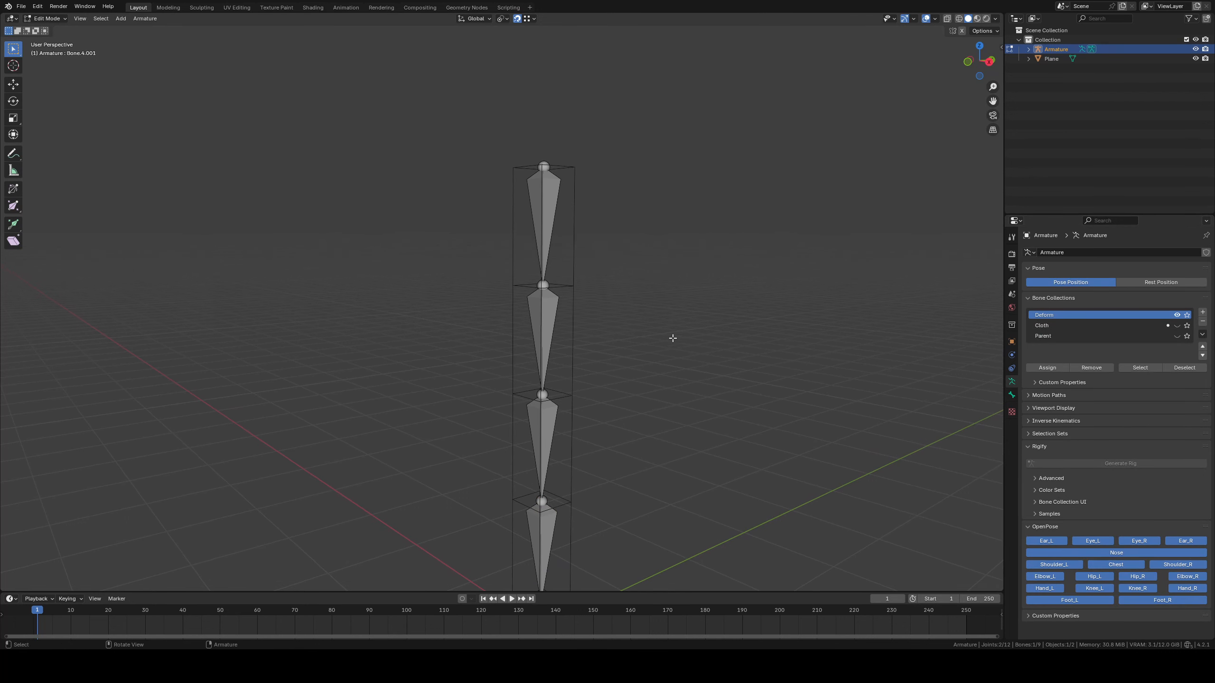
click(1176, 315)
click(1176, 315)
click(1176, 326)
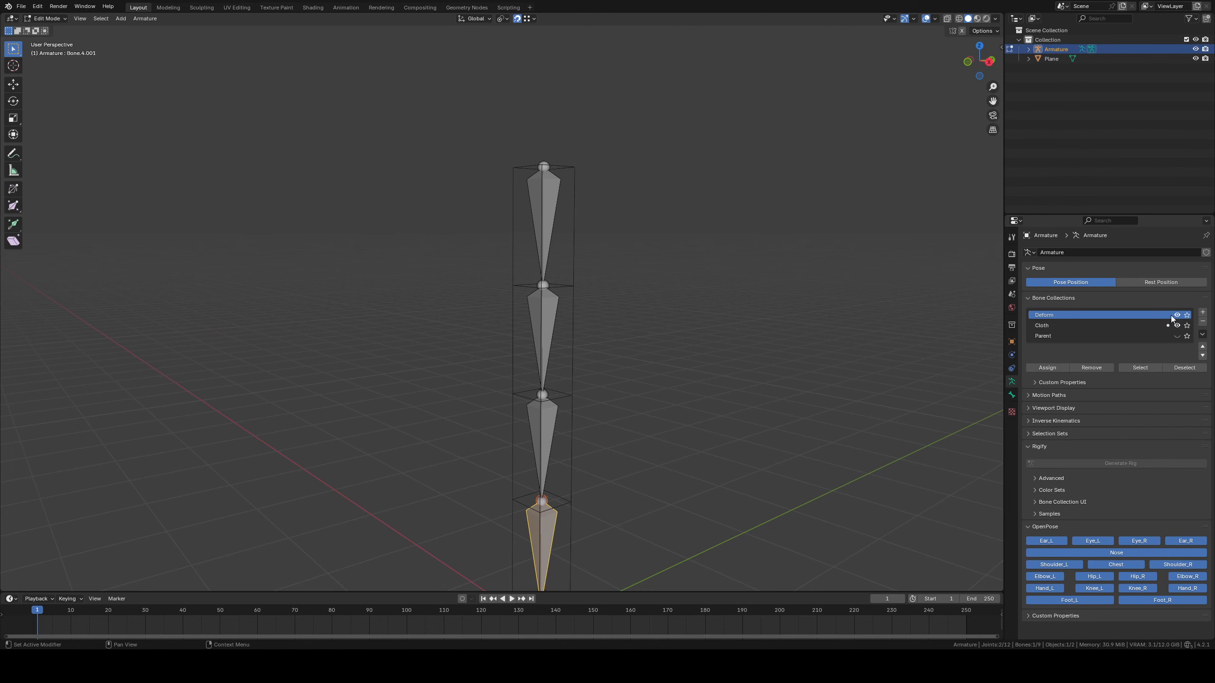
click(1177, 315)
Select all four Cloth bones and turn off Deform for them
click(534, 211)
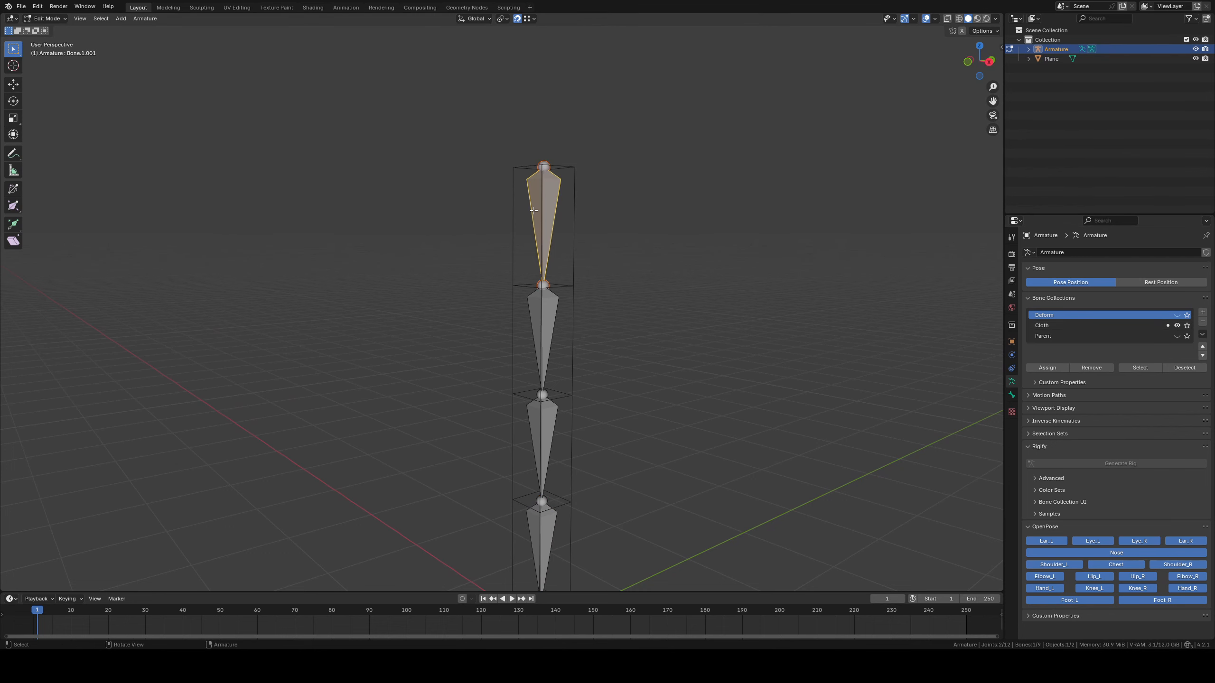
key(a)
shift+middle_drag(655, 365, 644, 306)
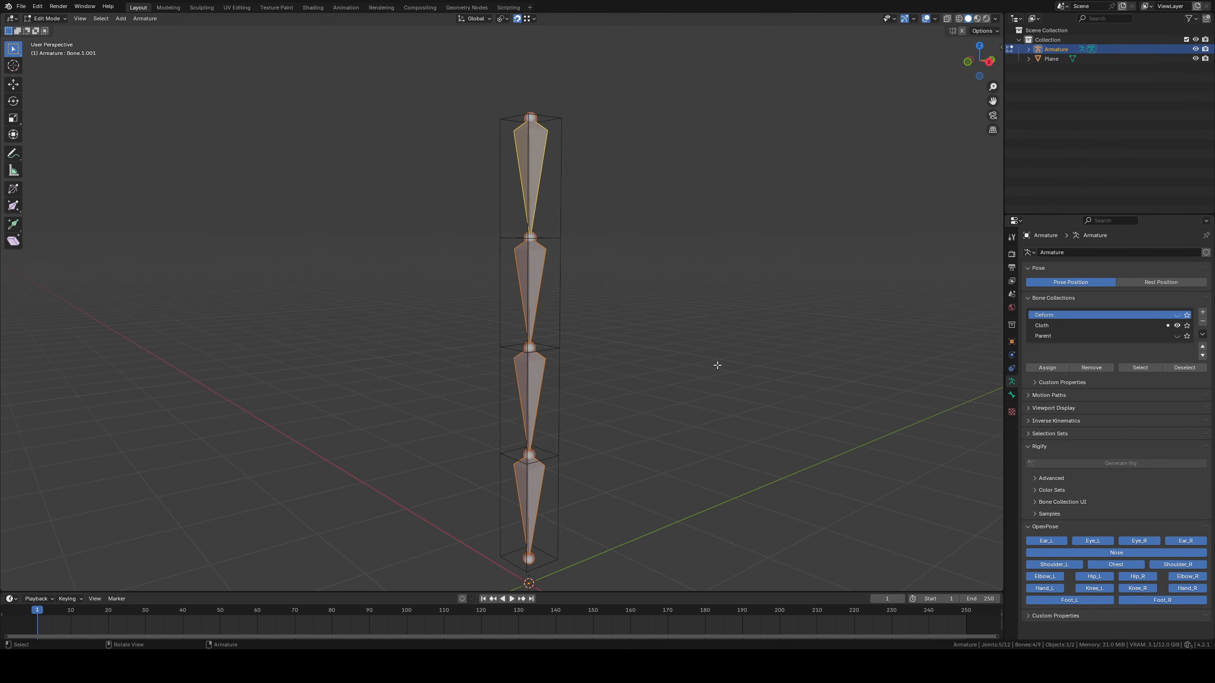
click(1012, 395)
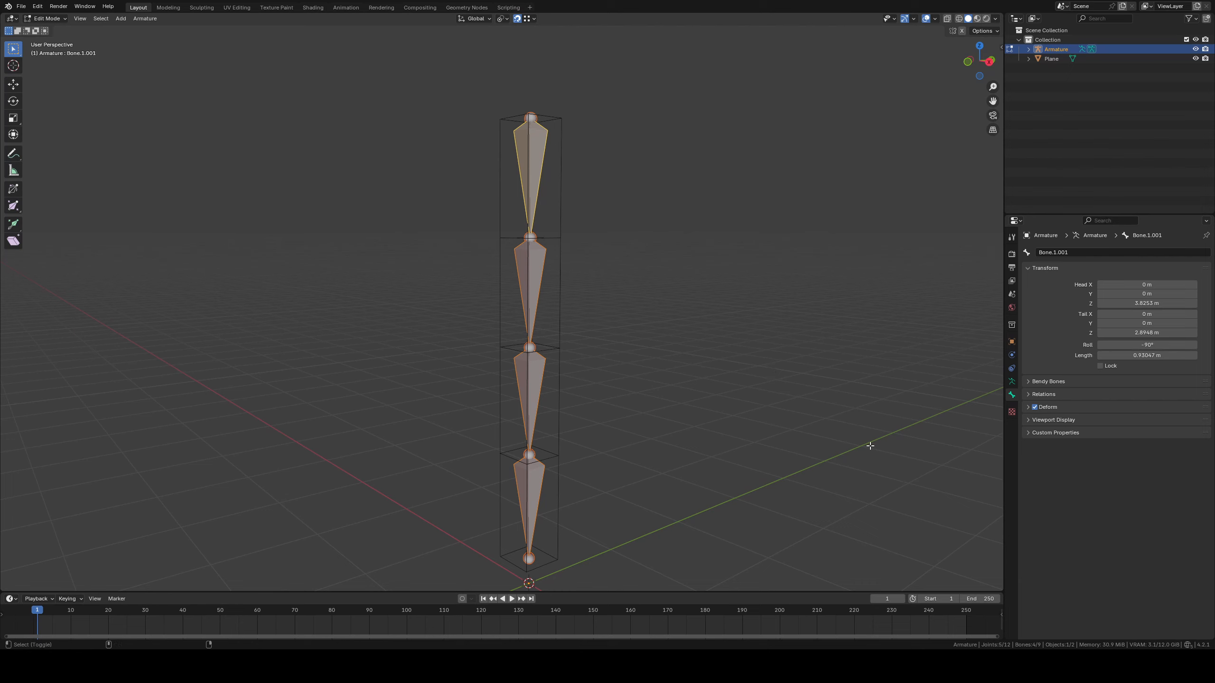
click(1035, 407)
shift+middle_drag(721, 399, 719, 416)
Hide the Cloth and Deform bone collections and show the Parent collection
click(1011, 382)
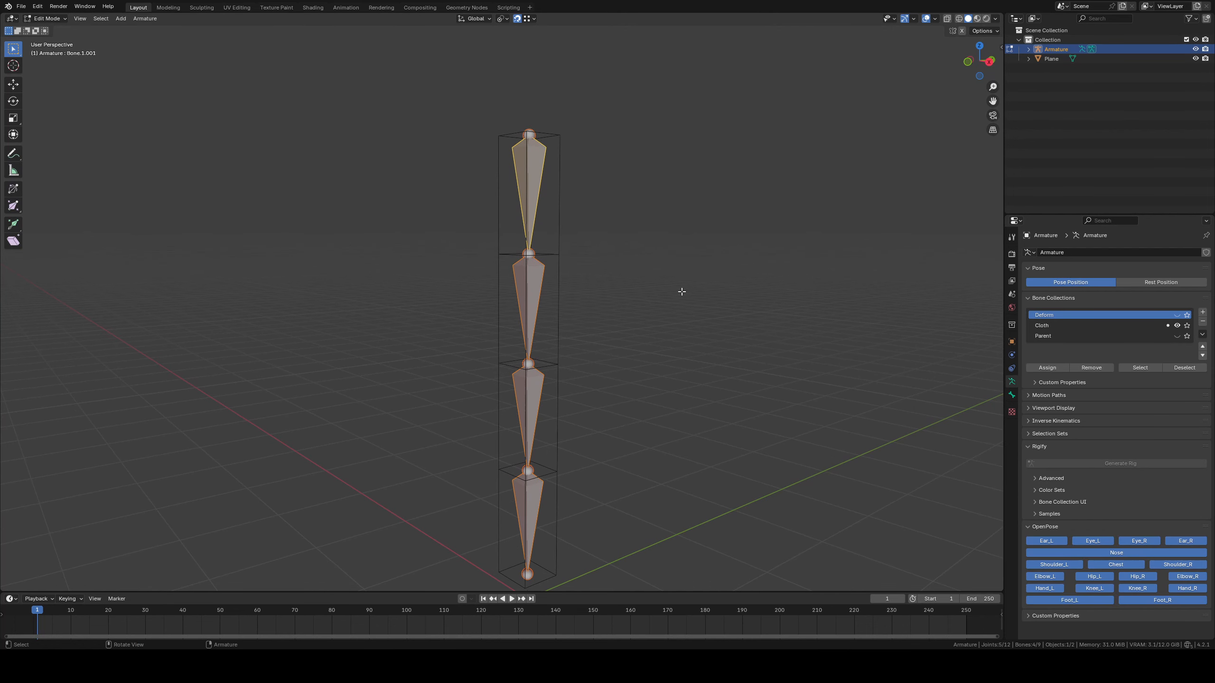
click(1177, 329)
click(1177, 334)
click(1177, 316)
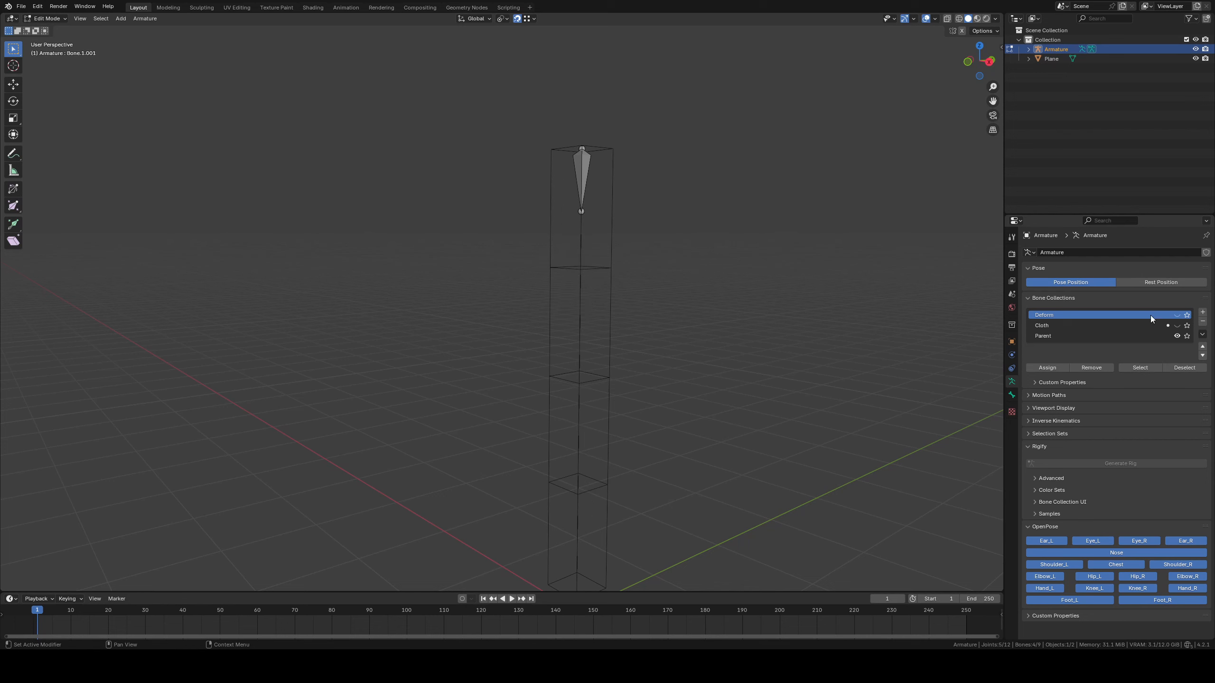
Rename the small bone at the top of the chain as Parent
shift+middle_drag(597, 177, 589, 192)
click(574, 185)
click(1012, 395)
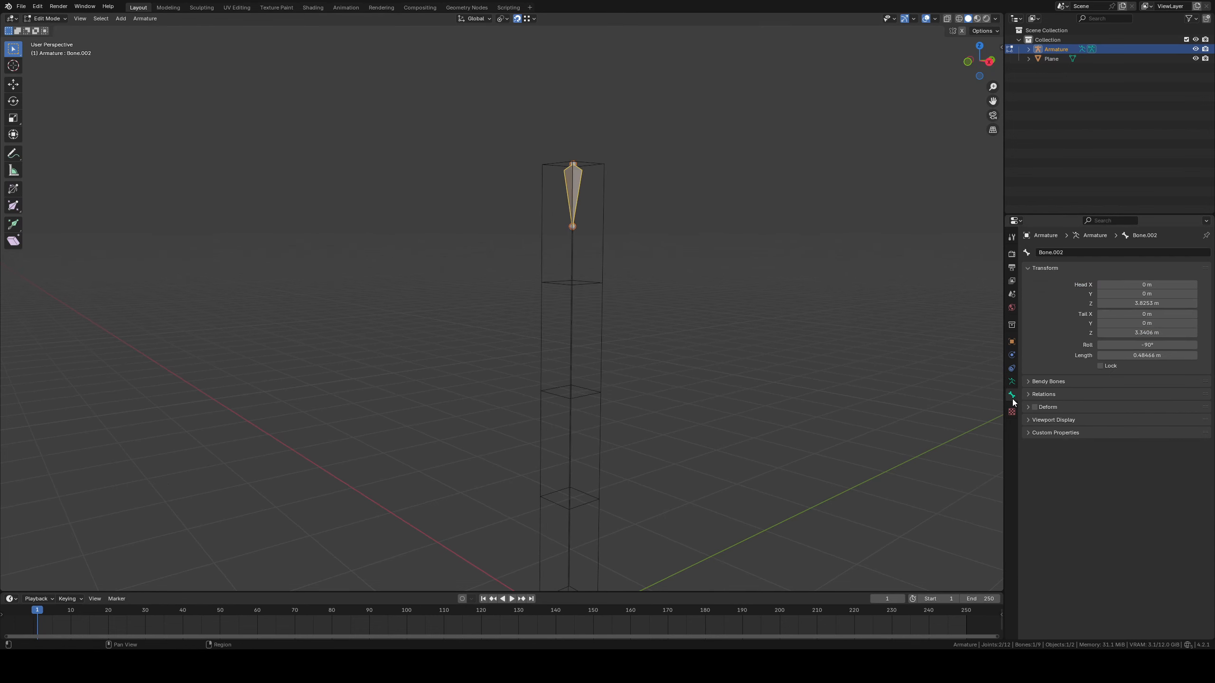
click(1088, 251)
text(Parent)
key(Return)
Show only the Deform bone collection and check the properties of its topmost bone
key(Tab)
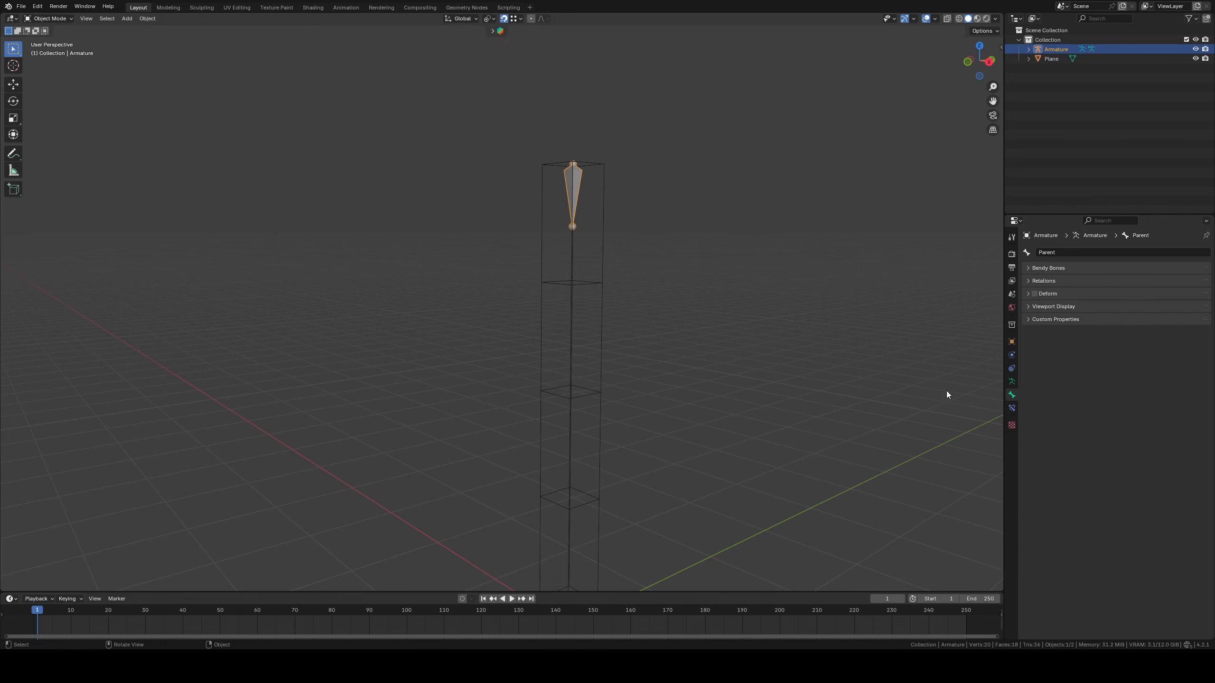
click(1011, 382)
click(1176, 315)
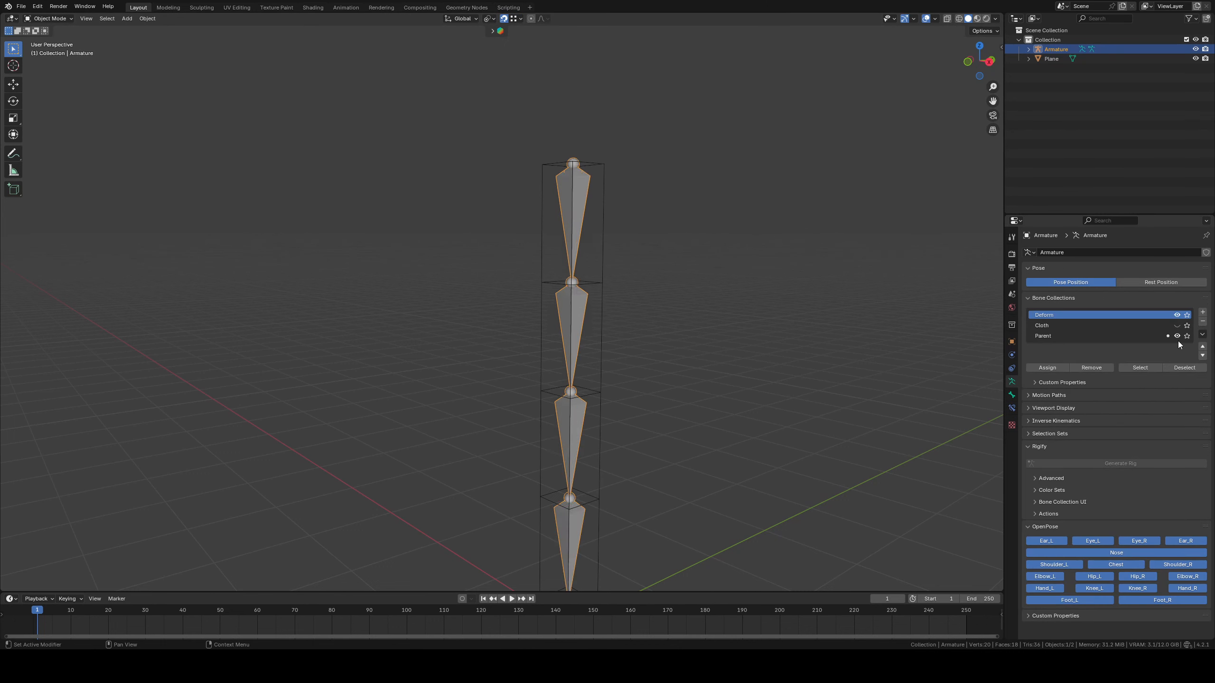
key(Tab)
click(572, 220)
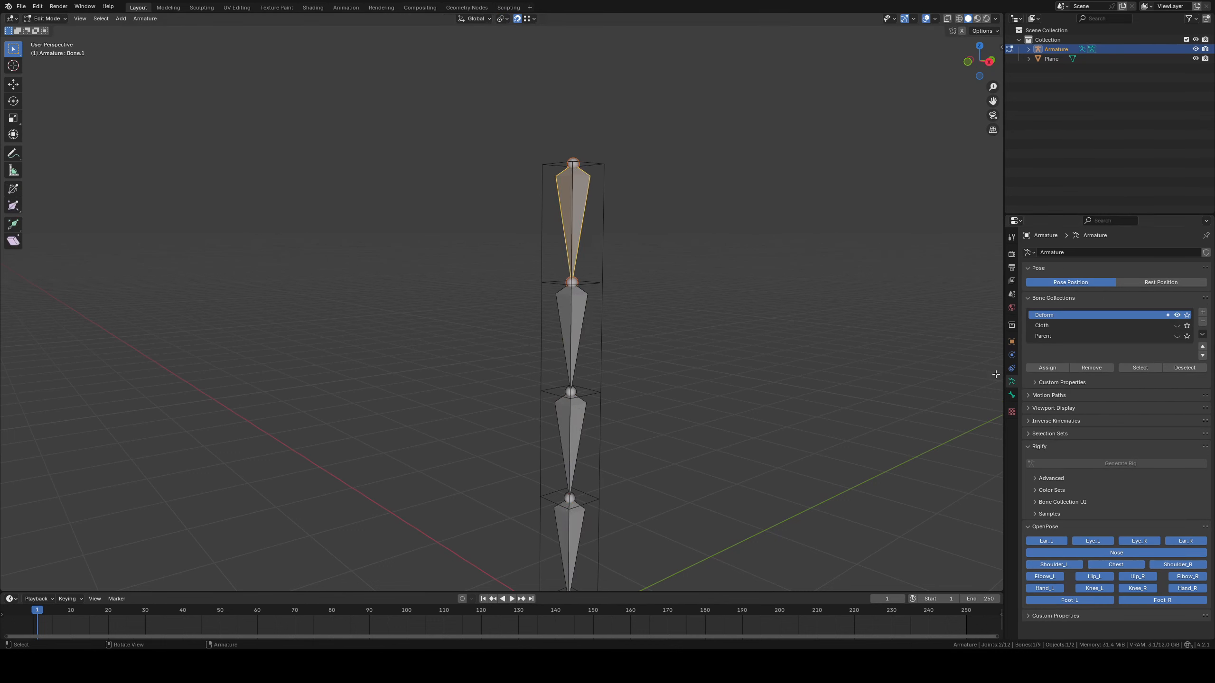
click(1012, 395)
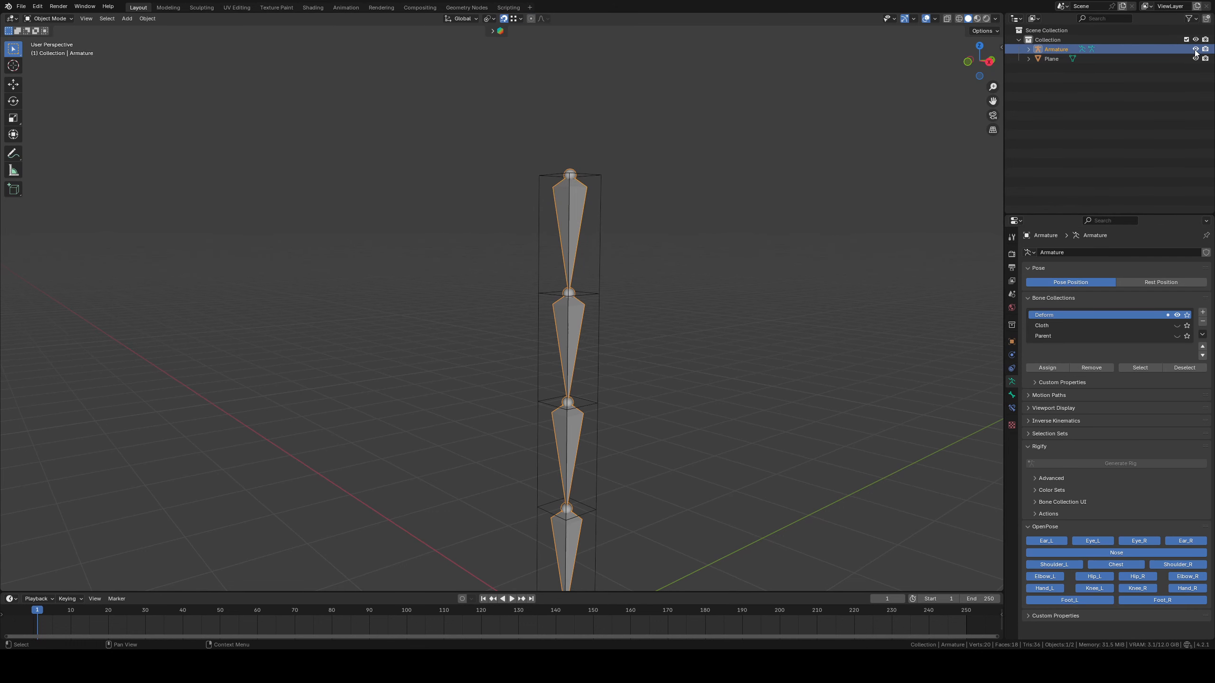
Hide the armature object and enter Edit Mode on the Plane mesh
click(1195, 49)
click(594, 174)
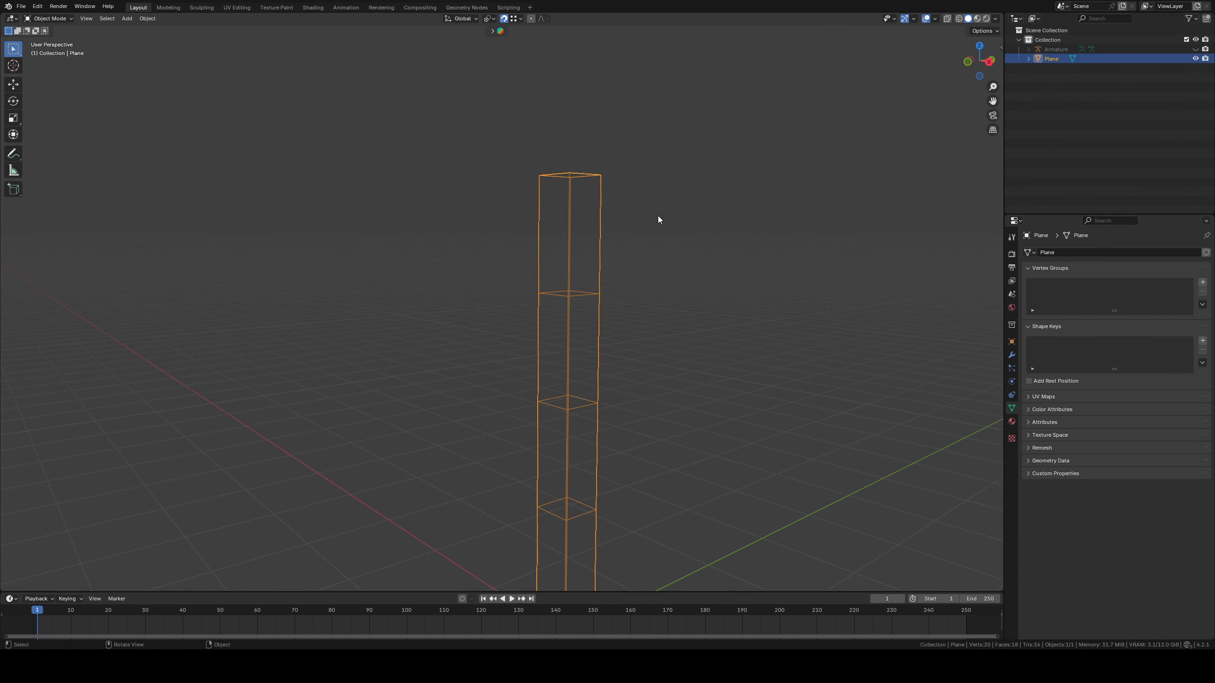
key(Tab)
Assign the mesh's top face to a new vertex group named Pin
click(85, 19)
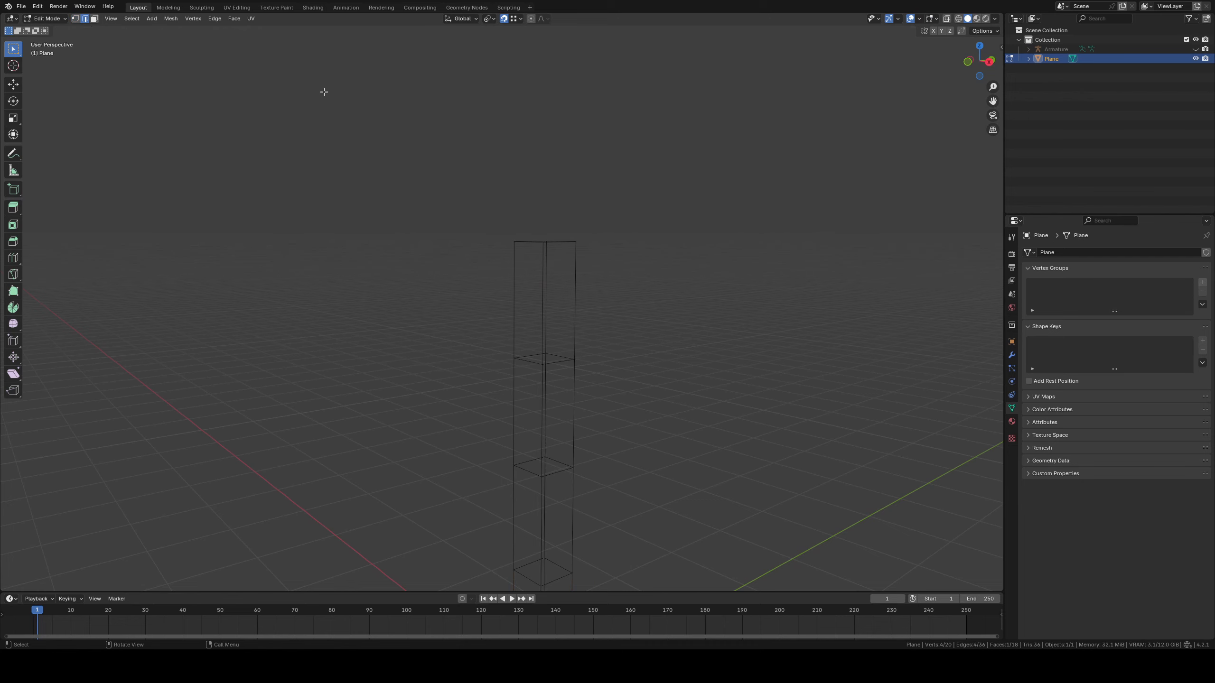
middle_drag(325, 90, 369, 138)
click(95, 18)
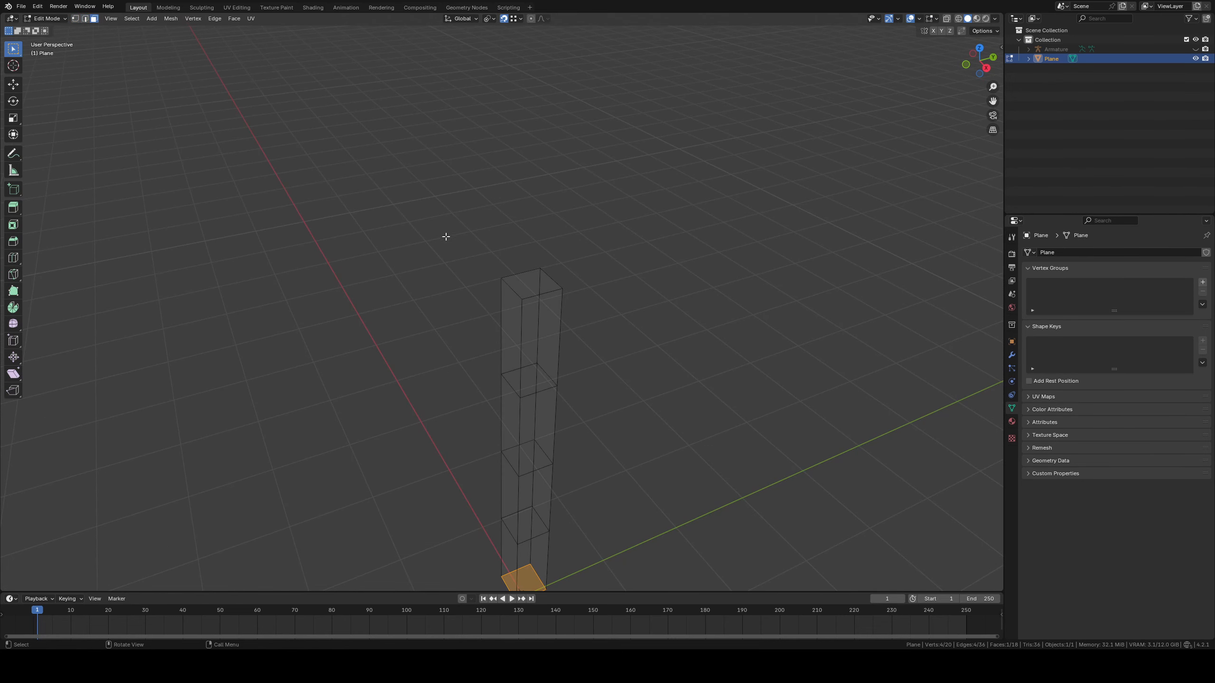
click(531, 284)
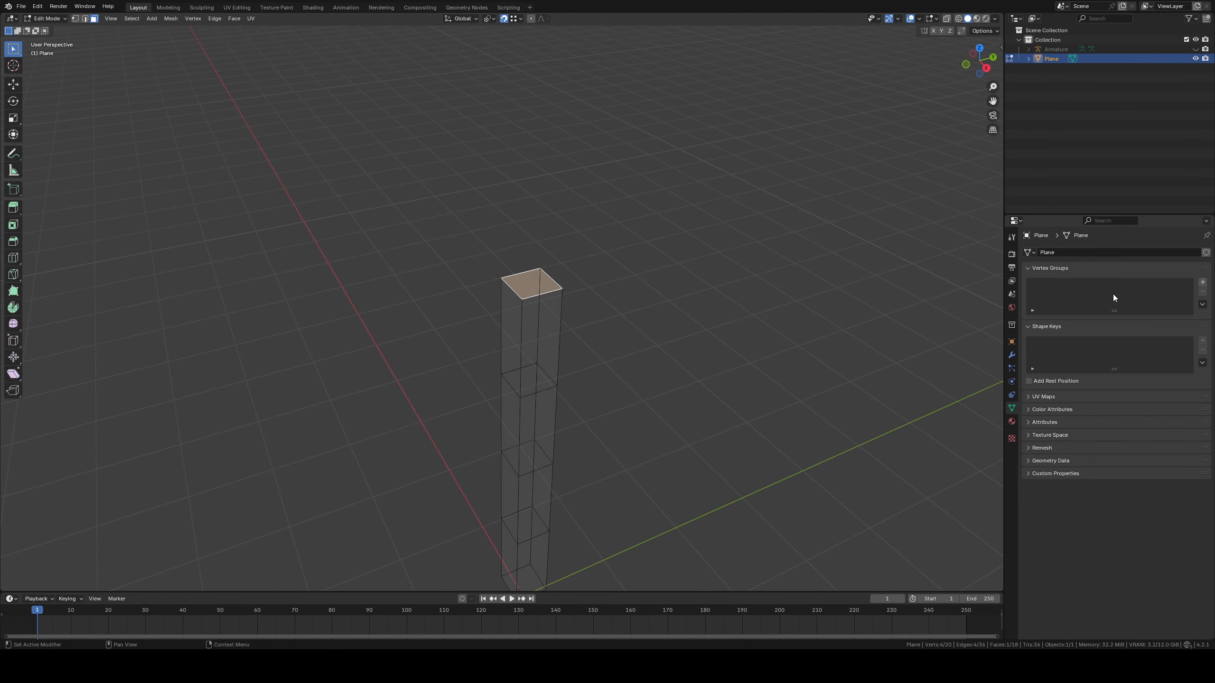
click(1202, 283)
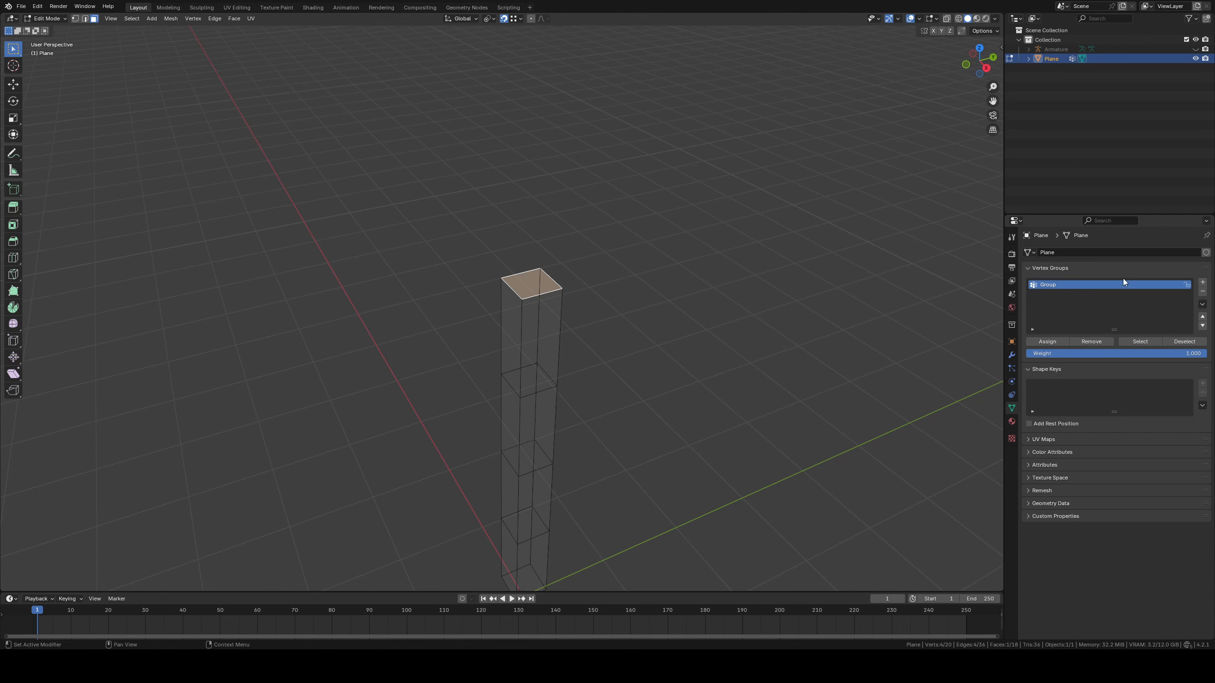
text(Pl)
click(1033, 341)
Select the first edge loop below the mesh's top face and add a new vertex group for it
shift+middle_drag(333, 192, 349, 118)
key(2)
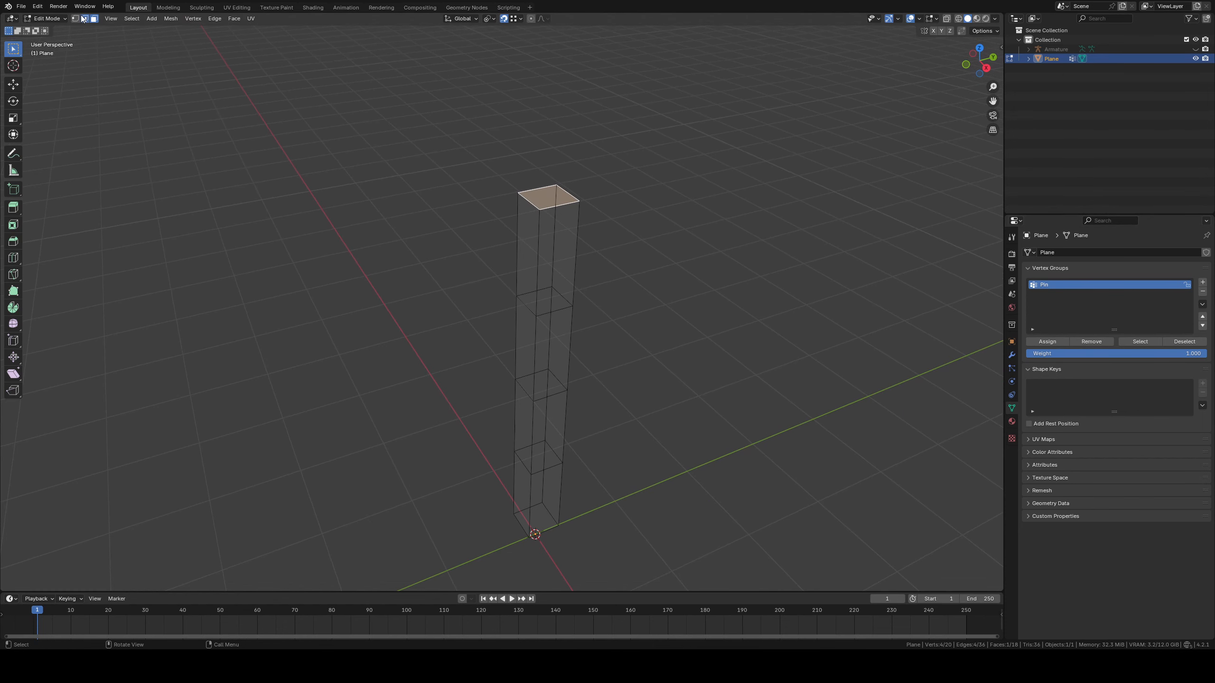
scroll(524, 298, up, 3)
alt+click(586, 303)
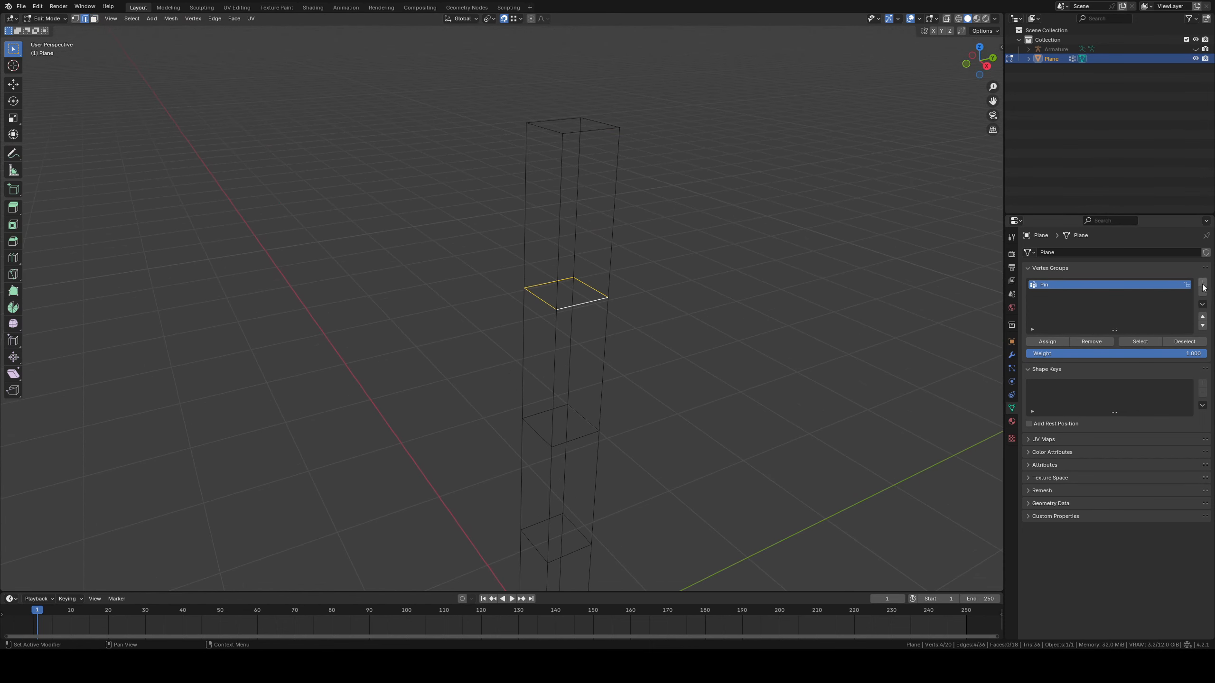
click(1202, 282)
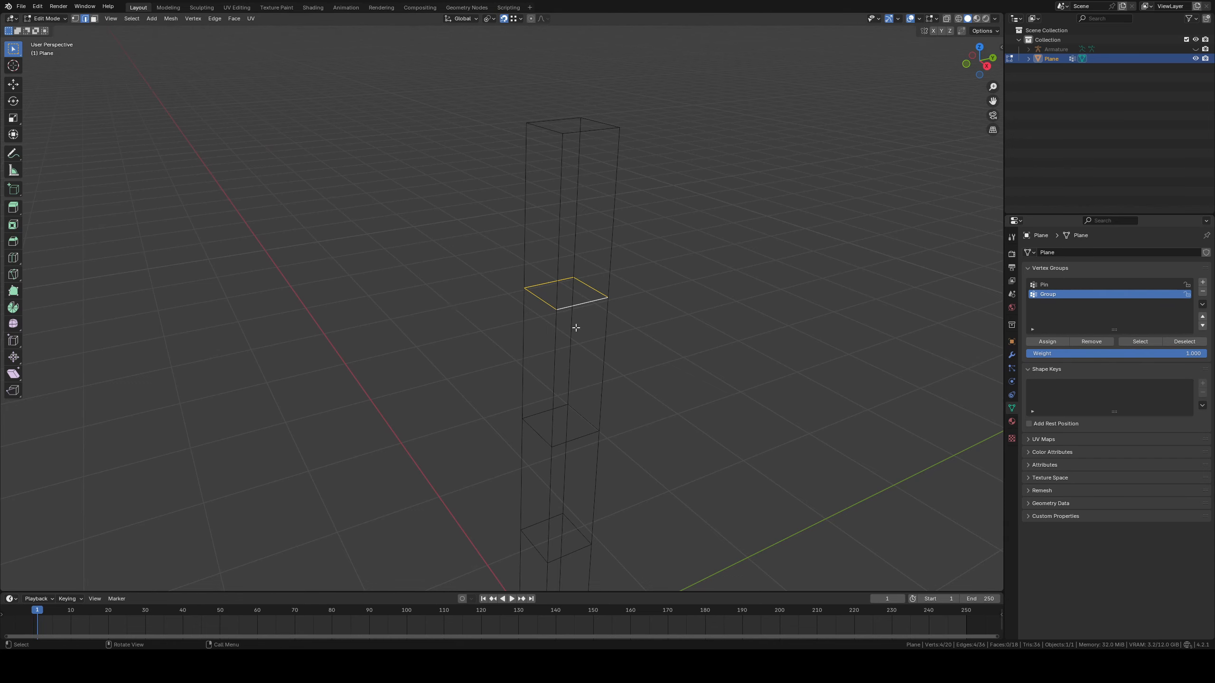
Reselect the complete edge loop at the first joint below the top and name its vertex group 1
key(alt+a)
alt+click(579, 298)
middle_drag(674, 313, 587, 308)
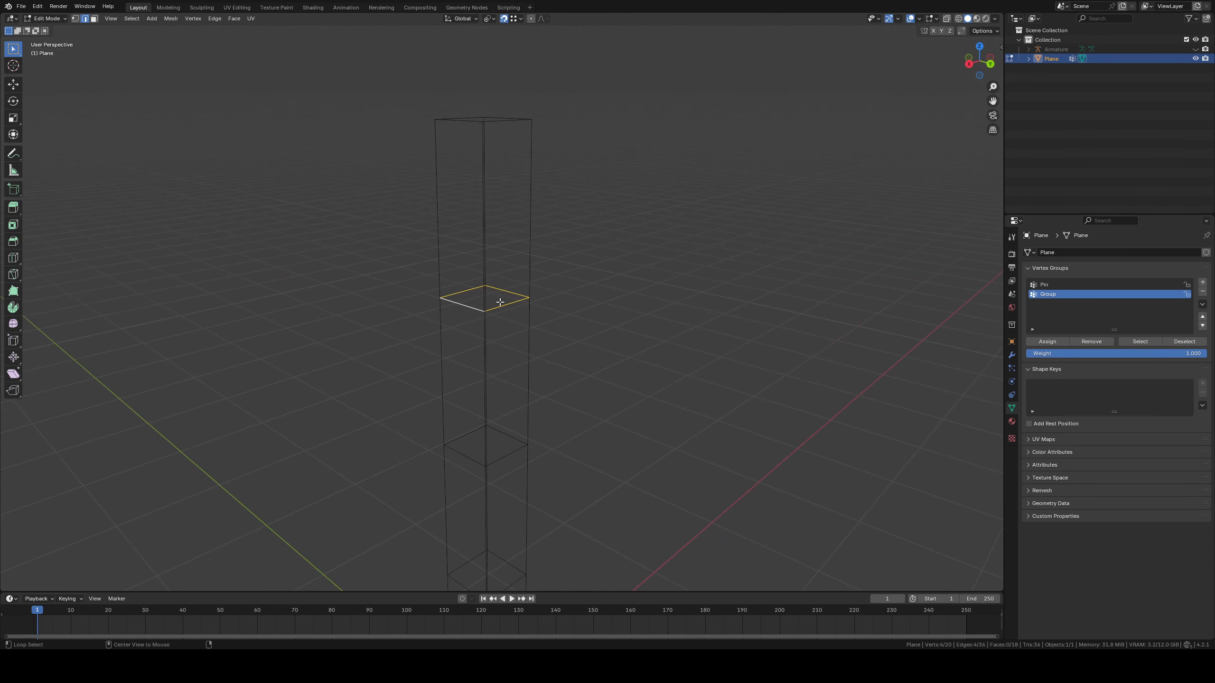
alt+click(498, 305)
middle_drag(500, 304, 575, 299)
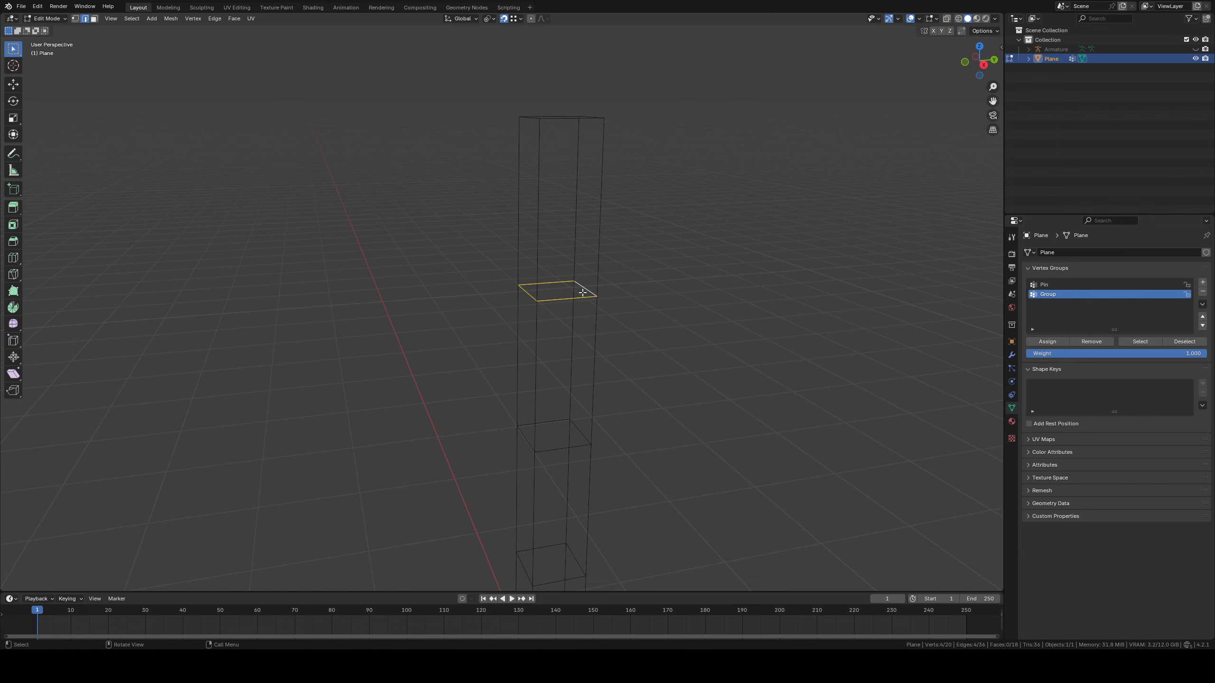
click(726, 322)
alt+click(567, 300)
double_click(1055, 294)
Select the second edge loop below the top face and create a vertex group named 2 for it
shift+middle_drag(520, 514, 550, 423)
alt+click(587, 356)
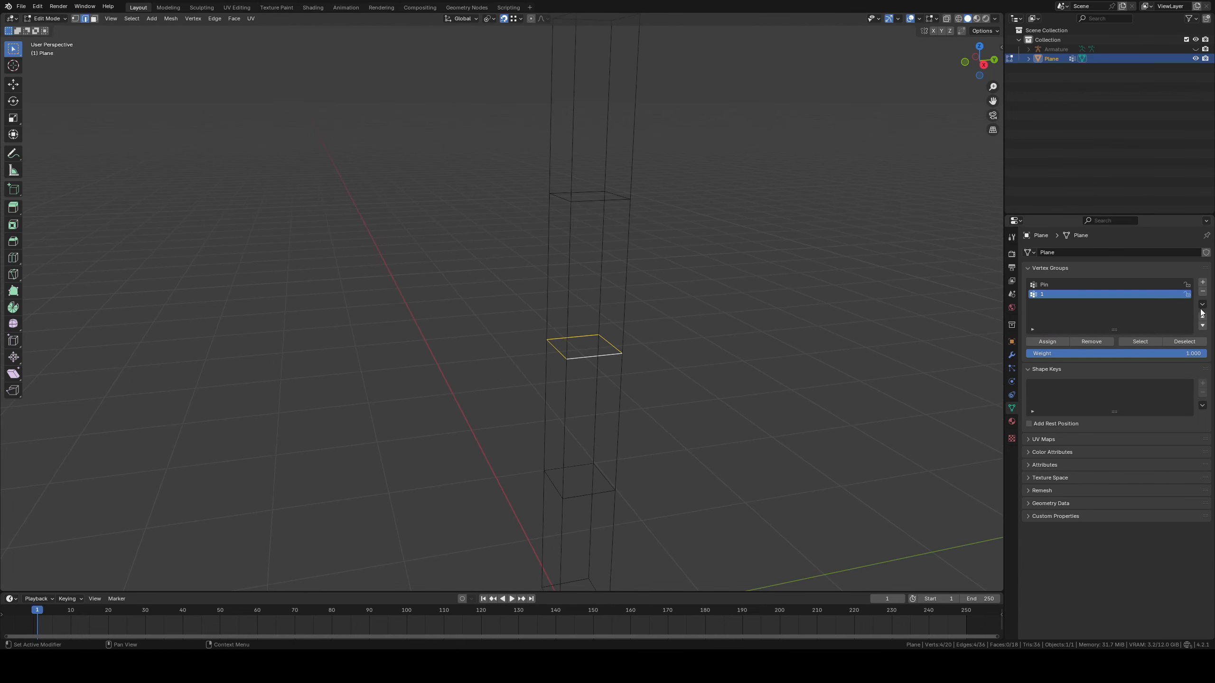
click(1203, 283)
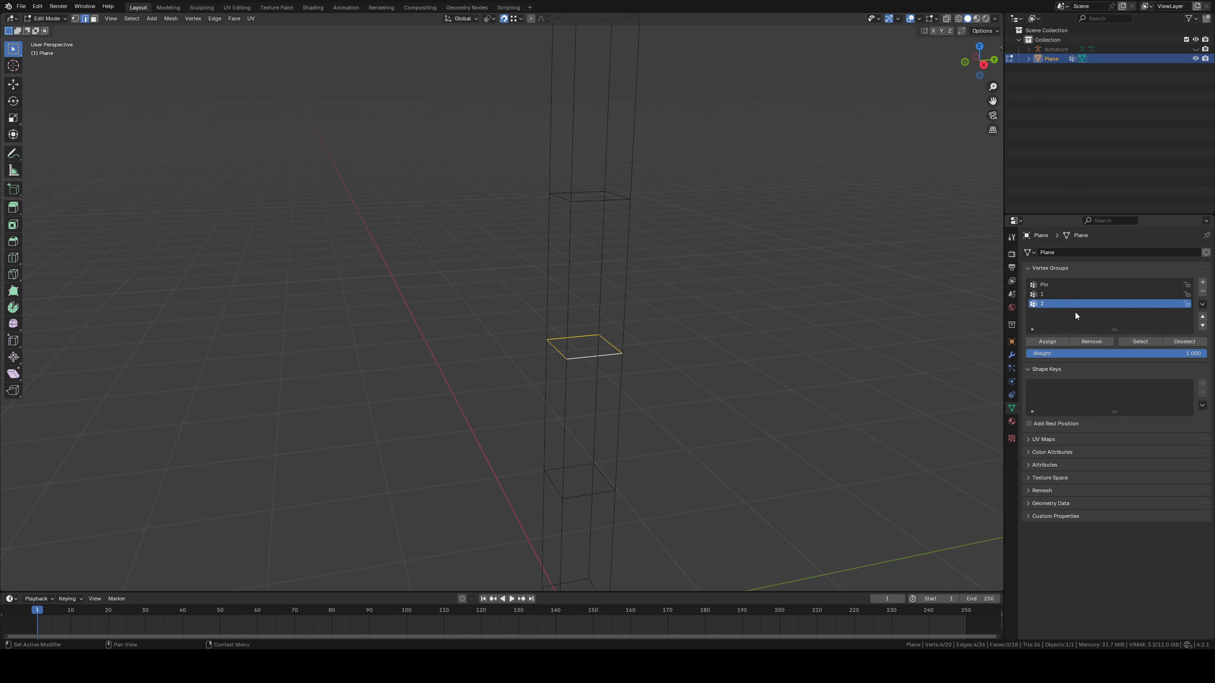
Select the third edge loop below the top face and create a vertex group named 3 for it
shift+middle_drag(608, 482, 591, 396)
alt+click(579, 407)
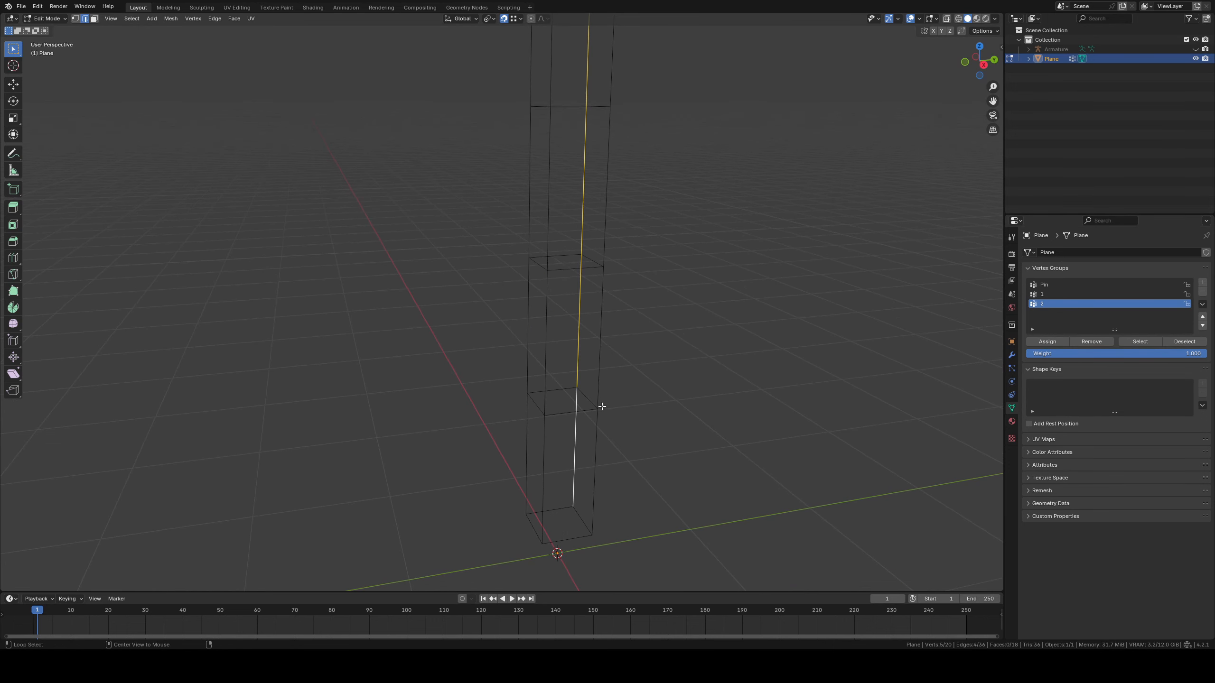
alt+click(559, 415)
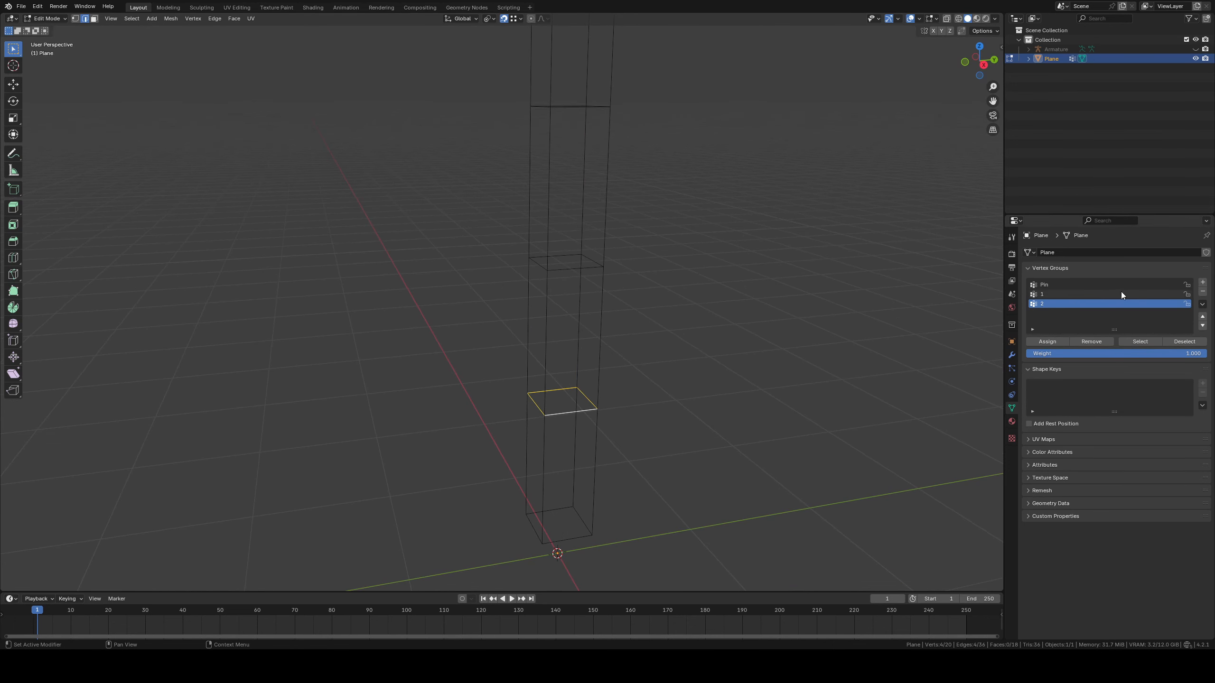
click(1202, 283)
double_click(1047, 313)
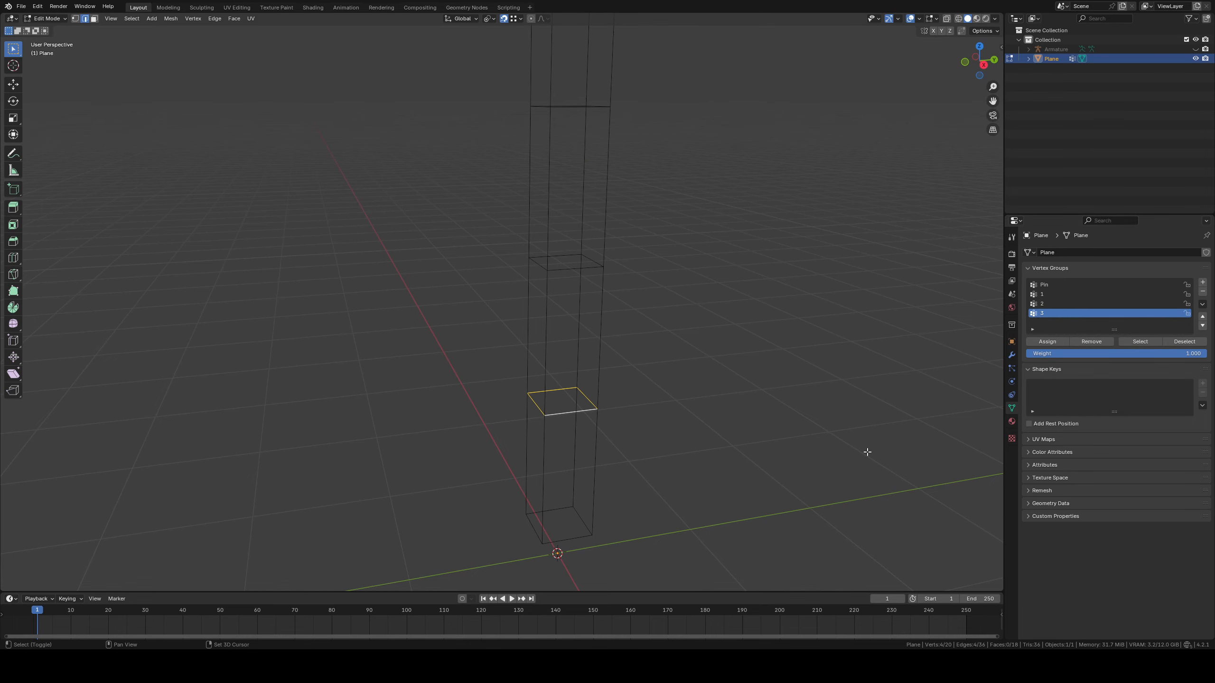
Select the mesh's bottom face and create a vertex group named 4 for it
shift+middle_drag(867, 453, 858, 372)
click(94, 19)
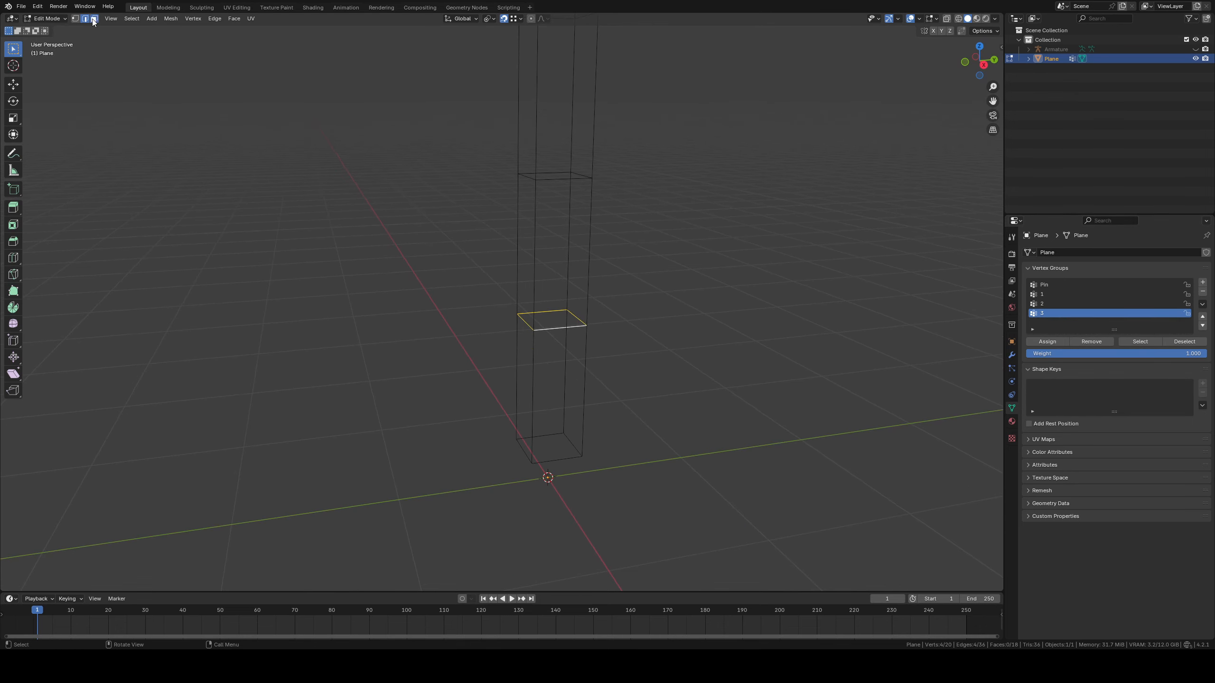
middle_drag(335, 168, 417, 229)
click(543, 456)
middle_drag(543, 456, 718, 410)
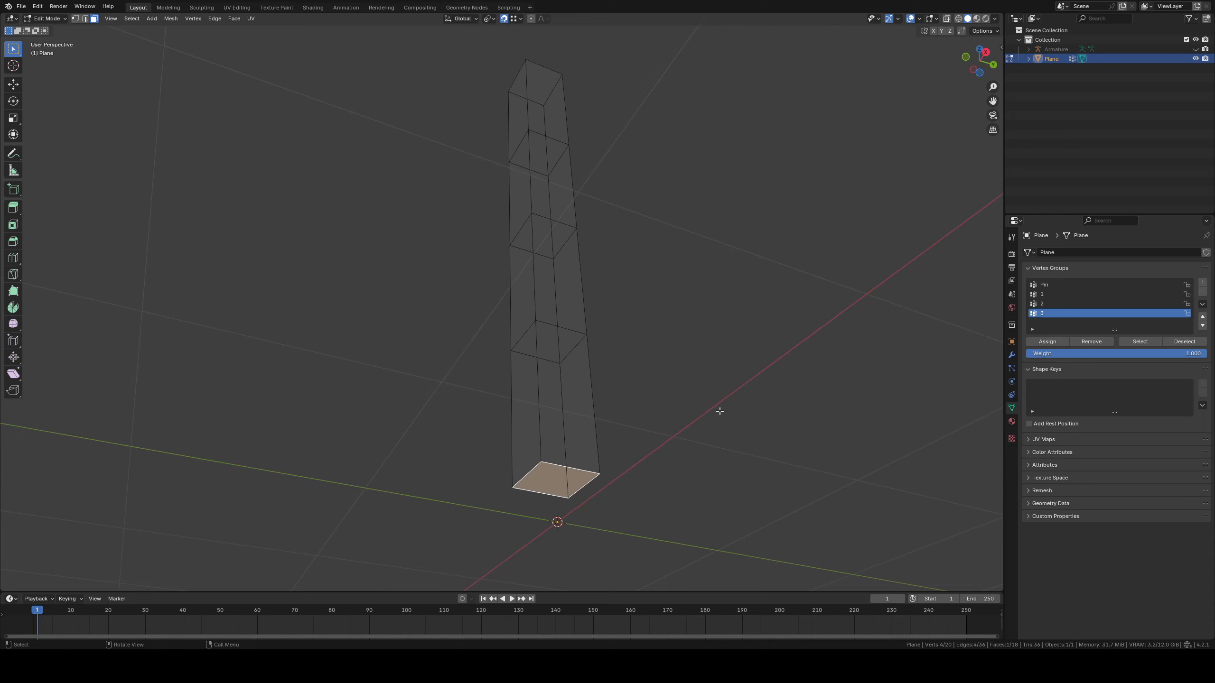
click(1202, 283)
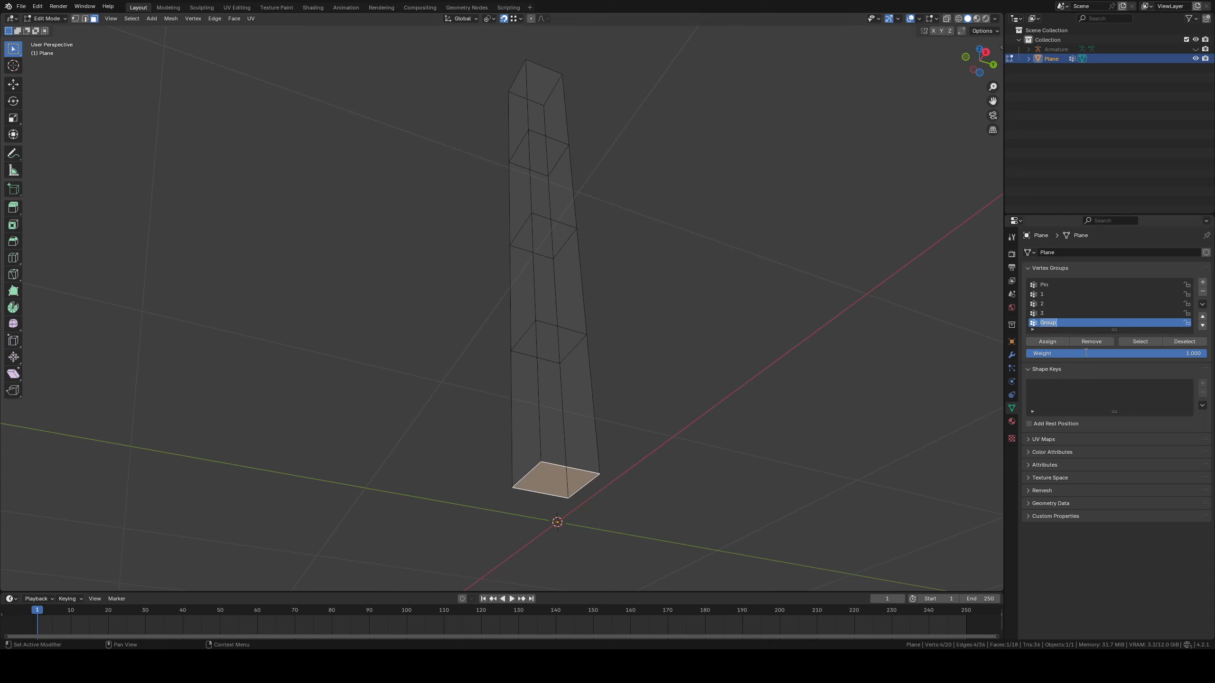
text(4)
key(Return)
Leave Edit Mode on the mesh, unhide the armature and switch it to Pose Mode
key(Tab)
middle_drag(623, 317, 746, 325)
click(1011, 355)
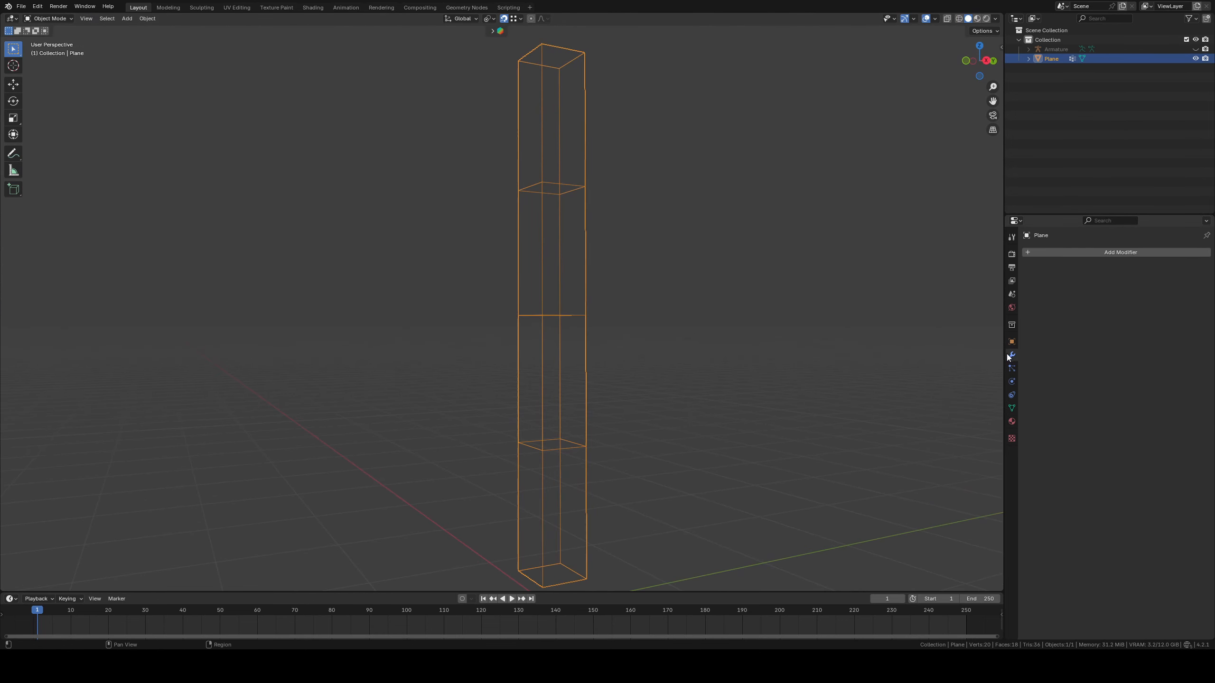
click(1196, 49)
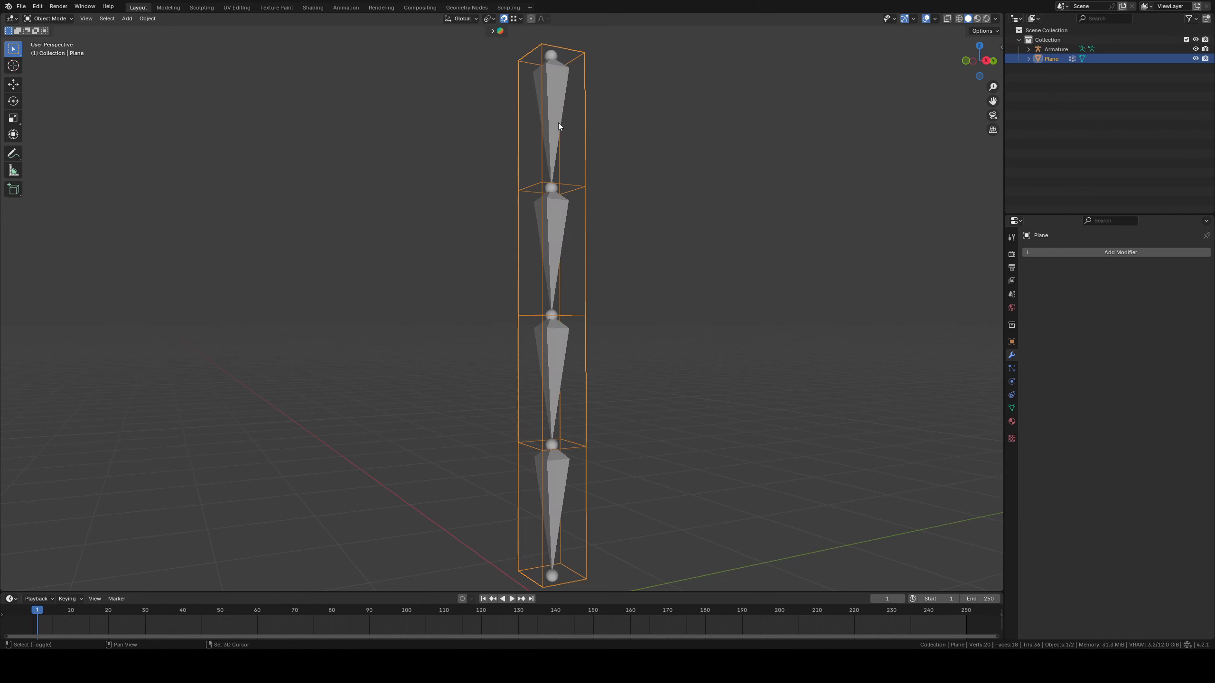
shift+middle_drag(559, 122, 556, 182)
click(552, 183)
click(48, 18)
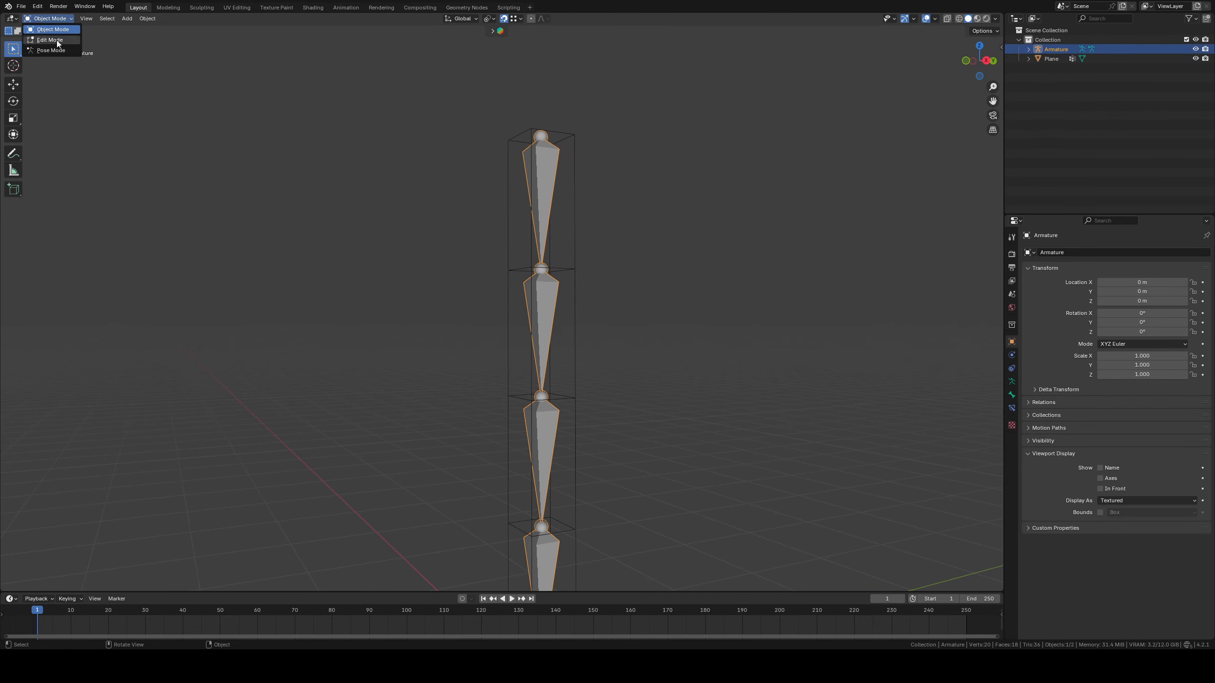
click(48, 50)
Hide the Deform bone collection and show the Cloth collection
click(536, 219)
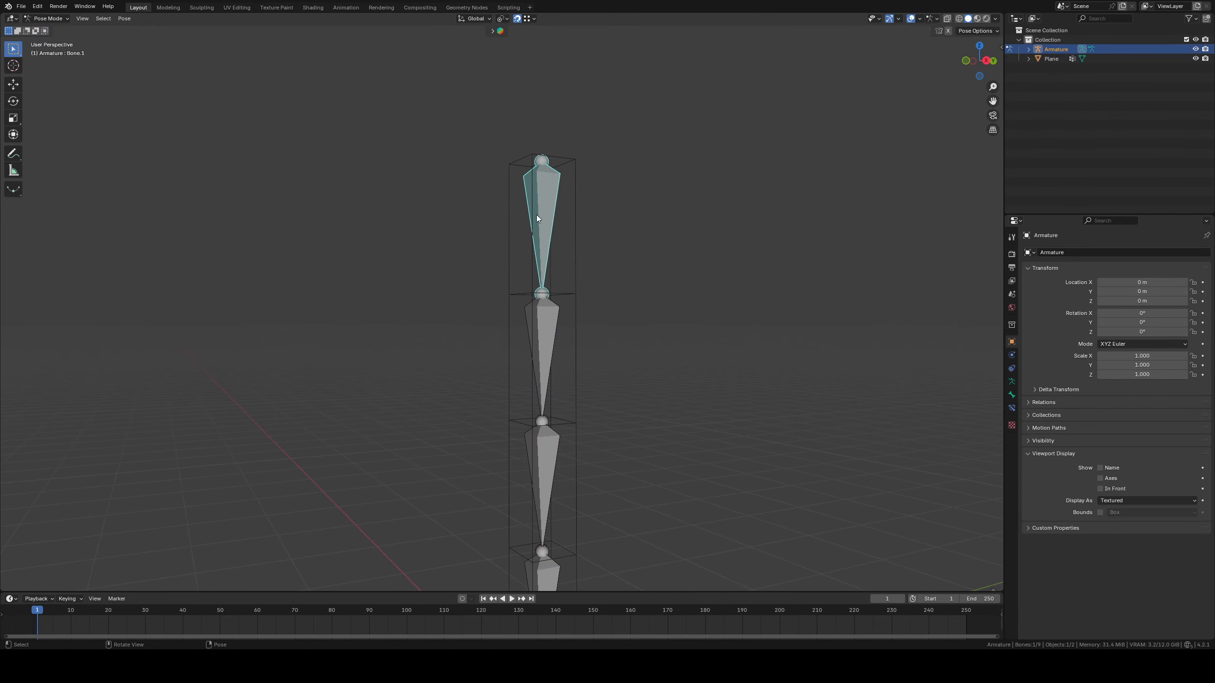
click(1012, 382)
shift+middle_drag(682, 296, 686, 336)
scroll(687, 337, up, 2)
middle_drag(754, 364, 755, 371)
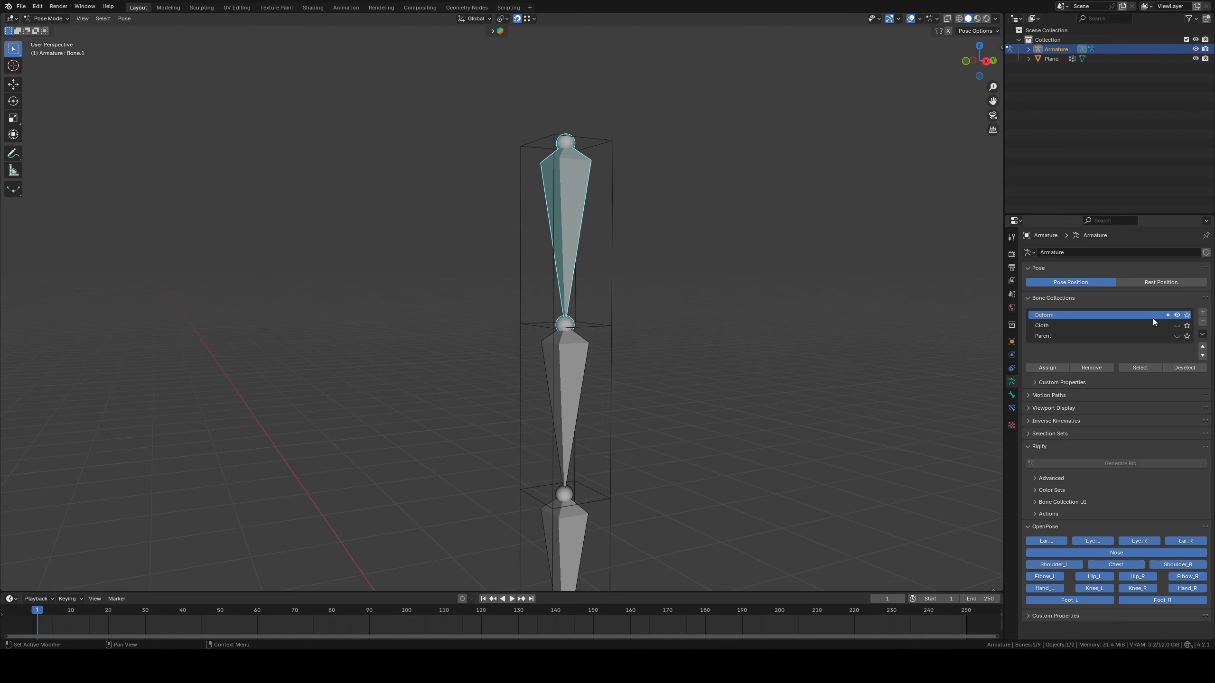
click(1177, 315)
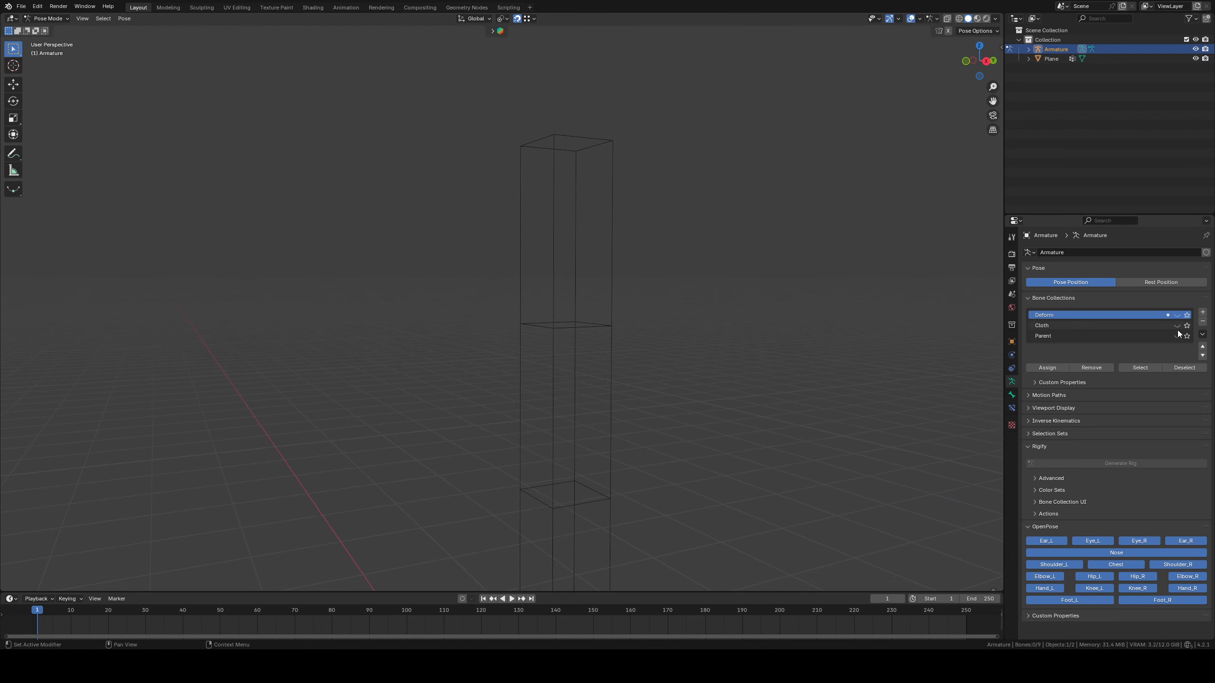
click(1177, 326)
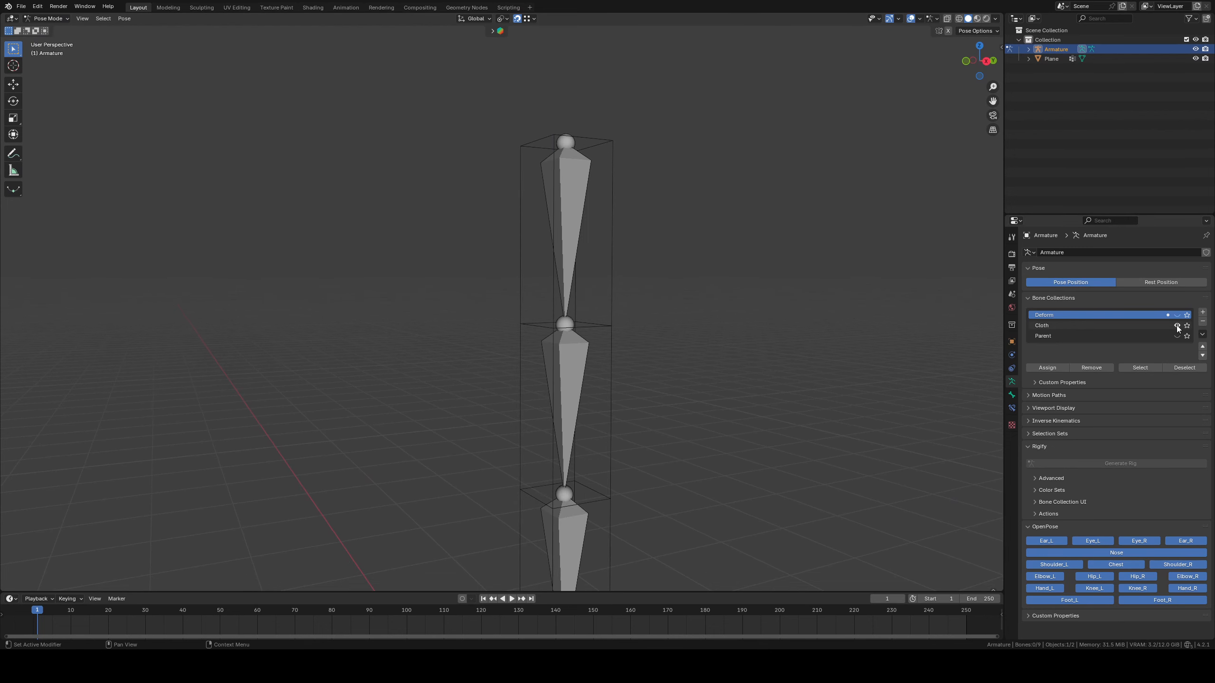
Add a Damped Track constraint to the topmost Cloth bone with the Plane mesh as its target
click(568, 234)
click(1011, 407)
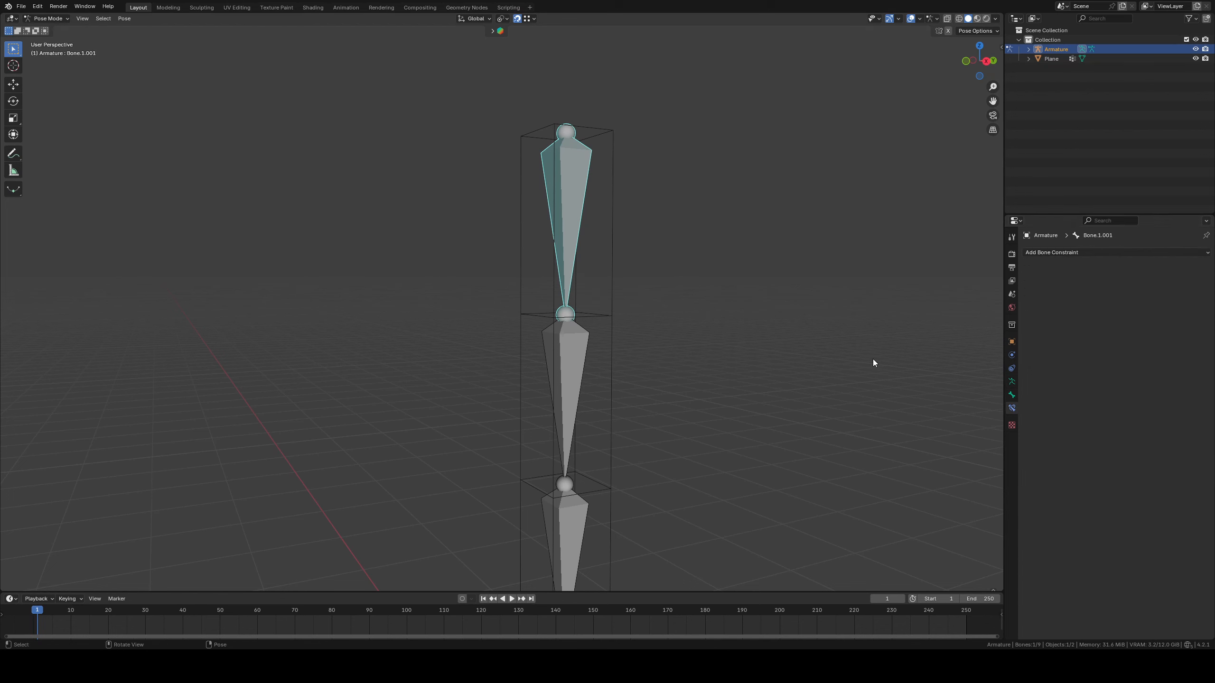
click(1066, 252)
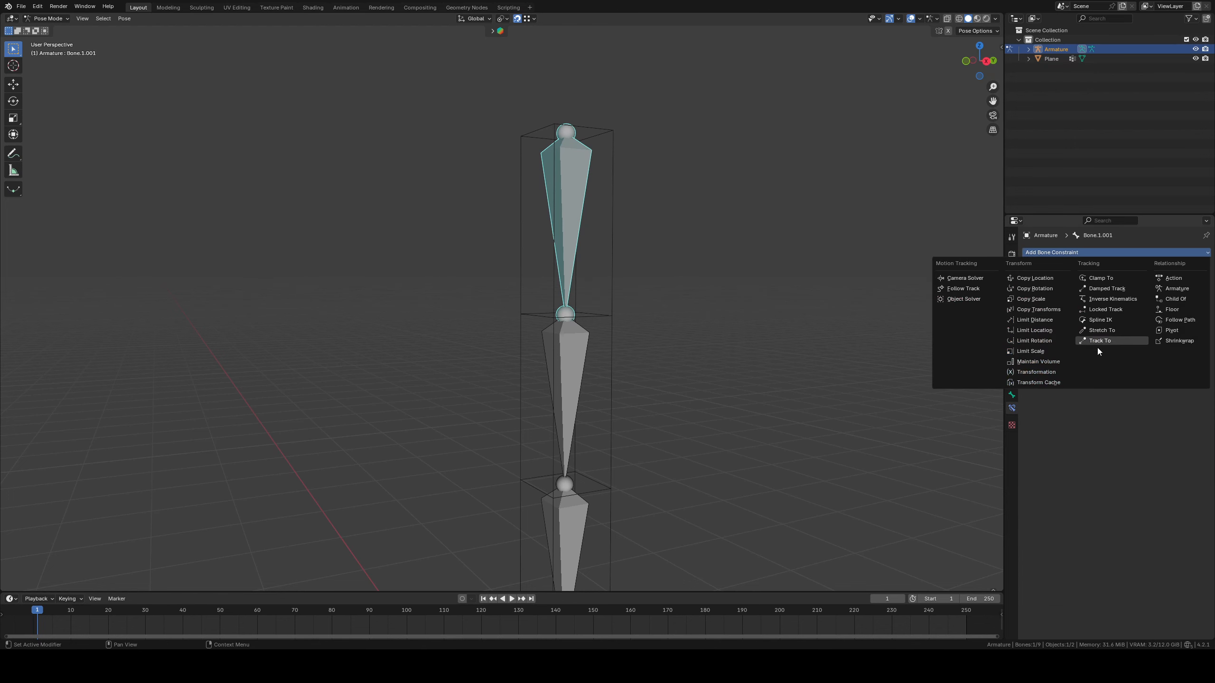
click(1107, 288)
click(1192, 282)
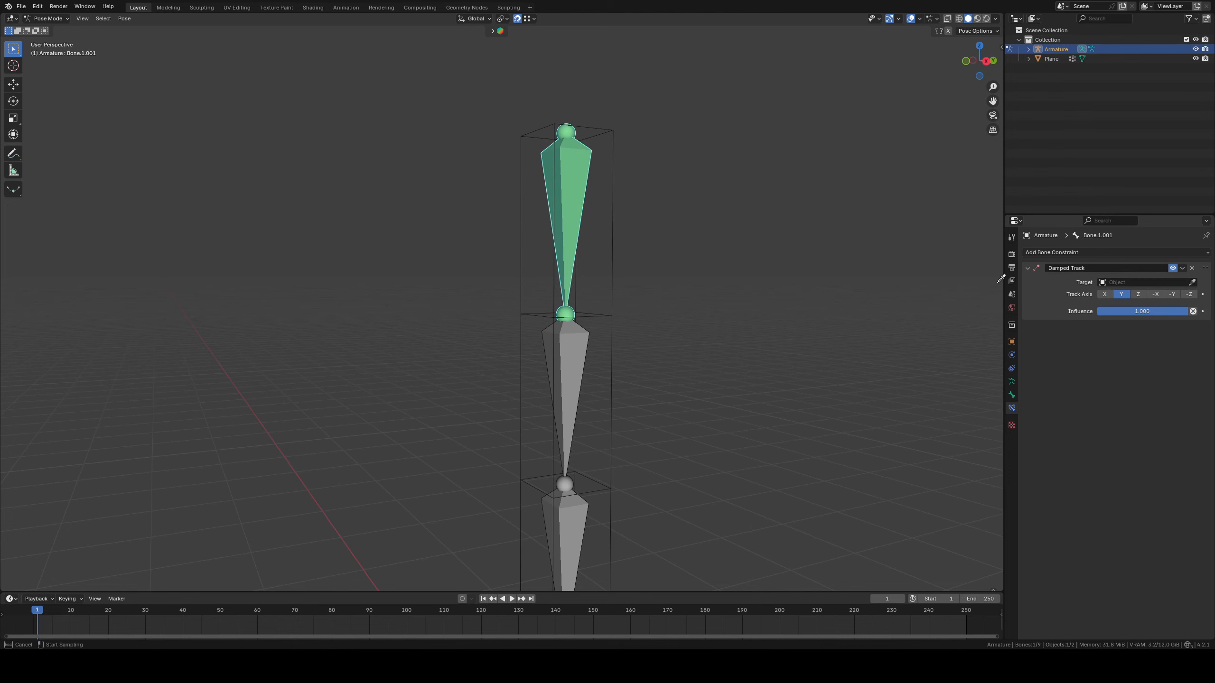
click(612, 250)
mouse_move(732, 287)
middle_down()
mouse_move(742, 312)
mouse_move(729, 301)
middle_up()
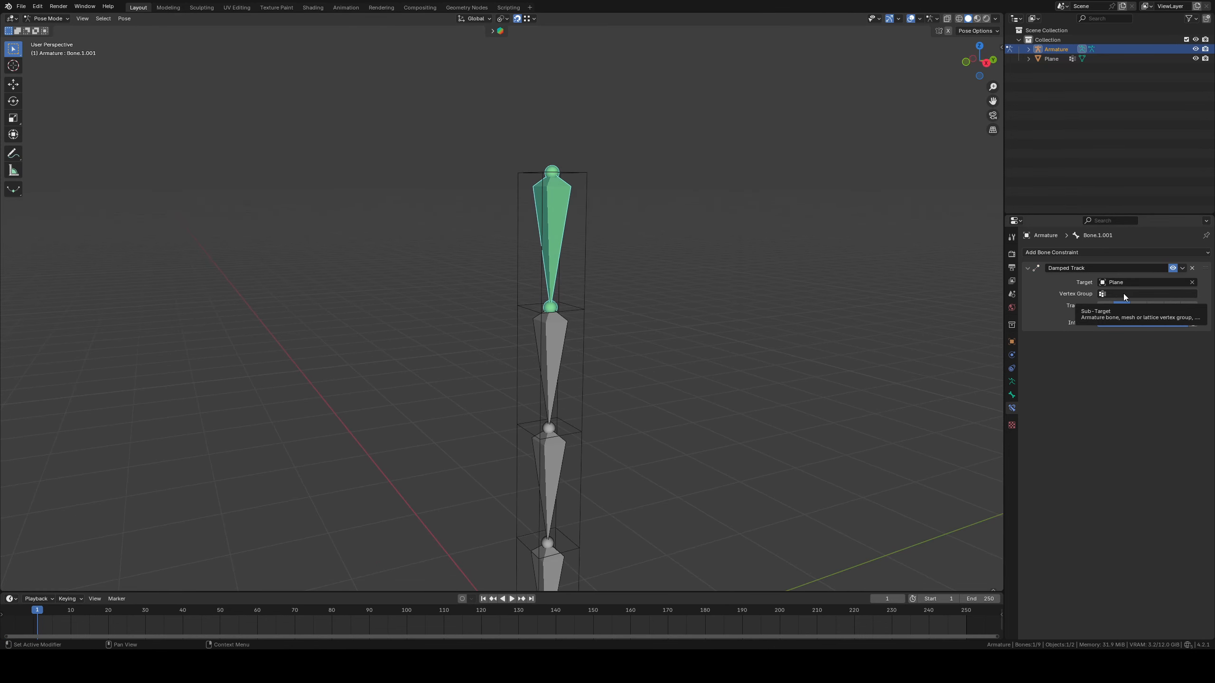
shift+middle_drag(895, 301, 897, 309)
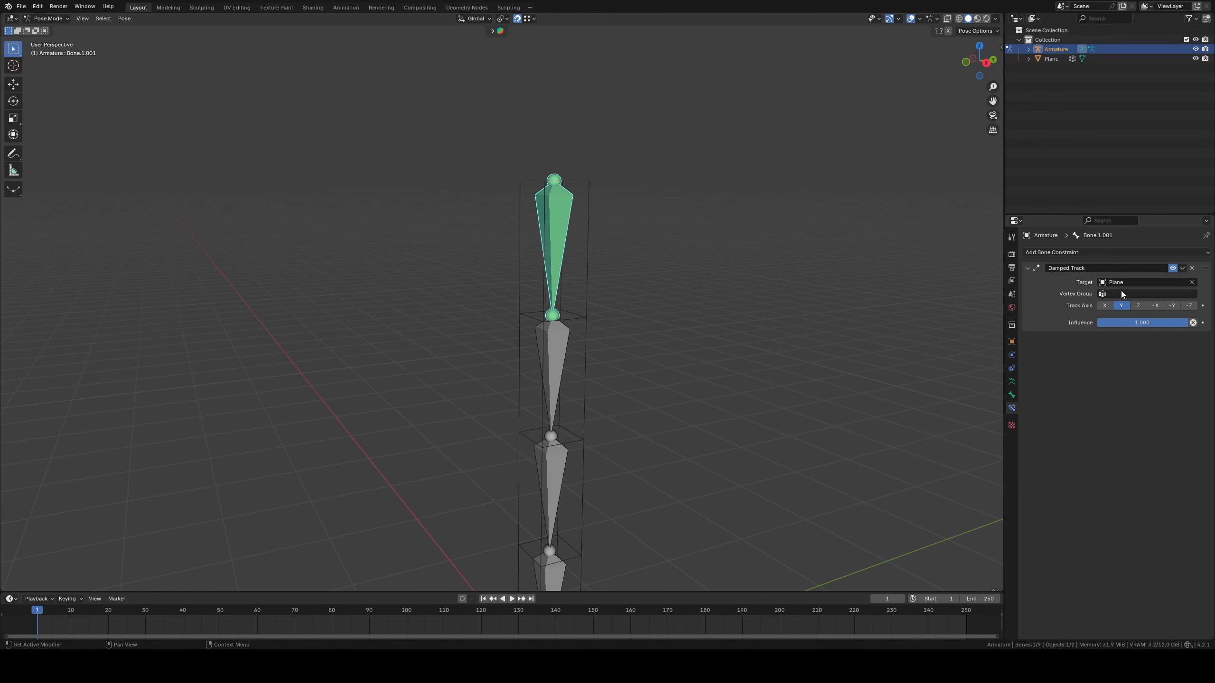
shift+middle_drag(945, 384, 960, 309)
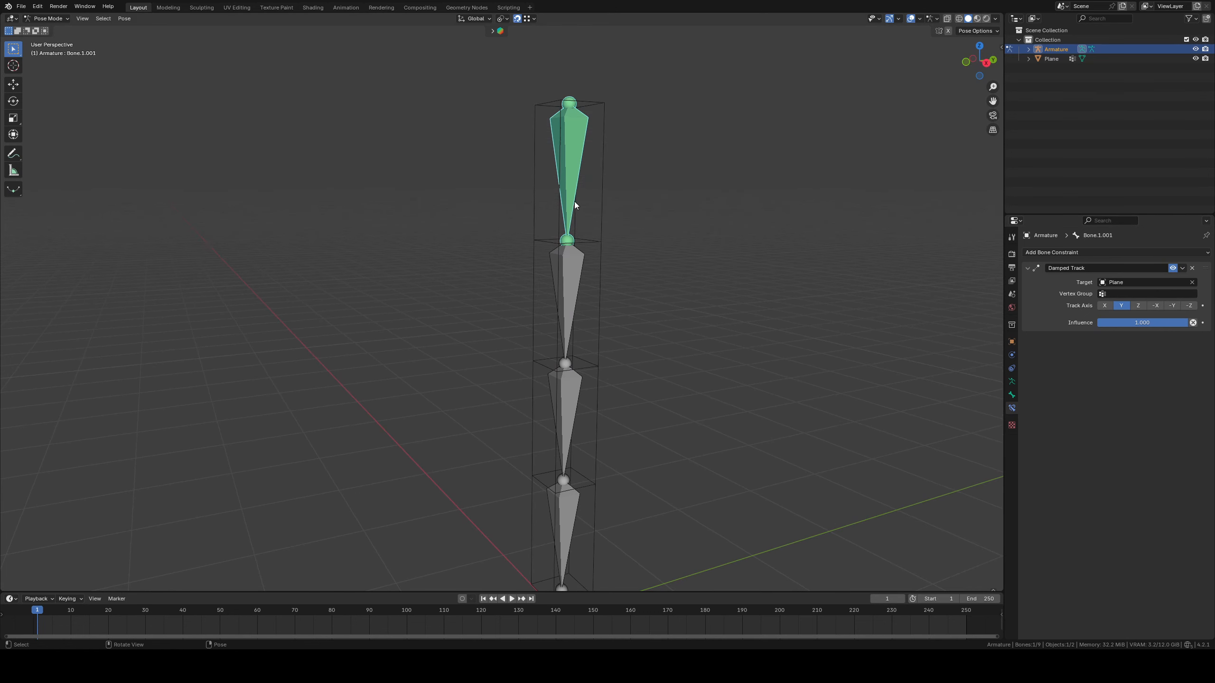
Select all linked bones in the Cloth chain and copy the Damped Track constraint to them
key(l)
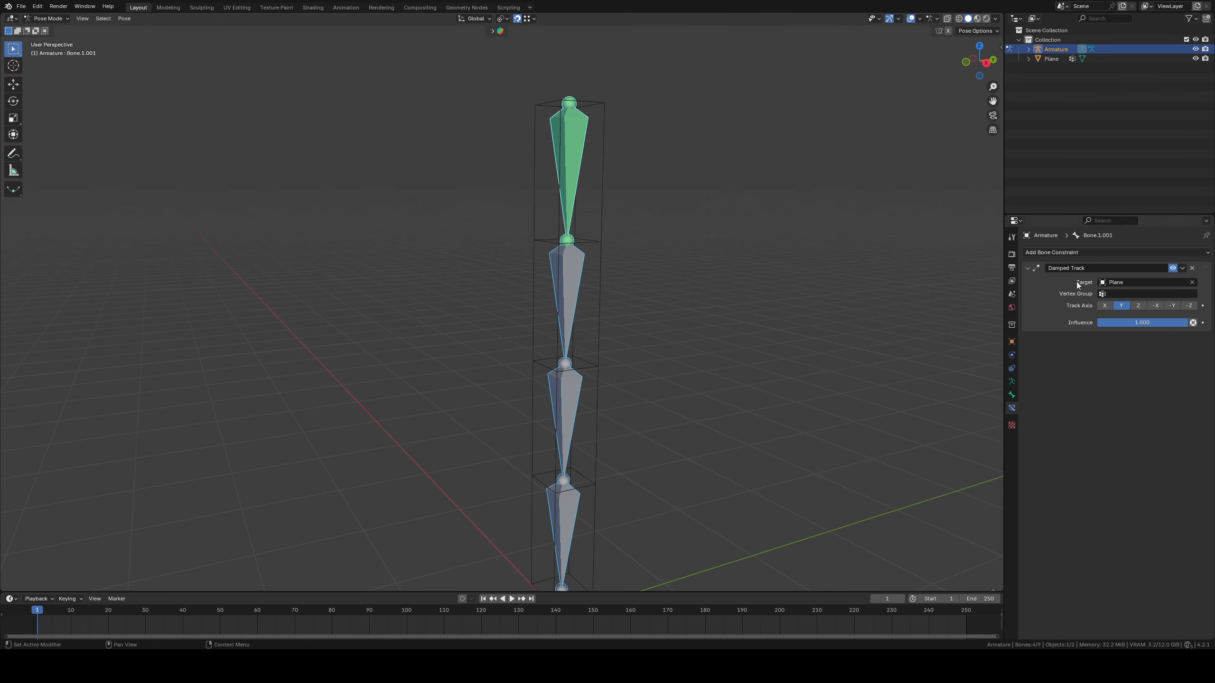
click(1182, 268)
click(1153, 304)
Set the Damped Track vertex group to 1 on the topmost Cloth bone and to 2 on the second bone
click(575, 206)
click(1147, 293)
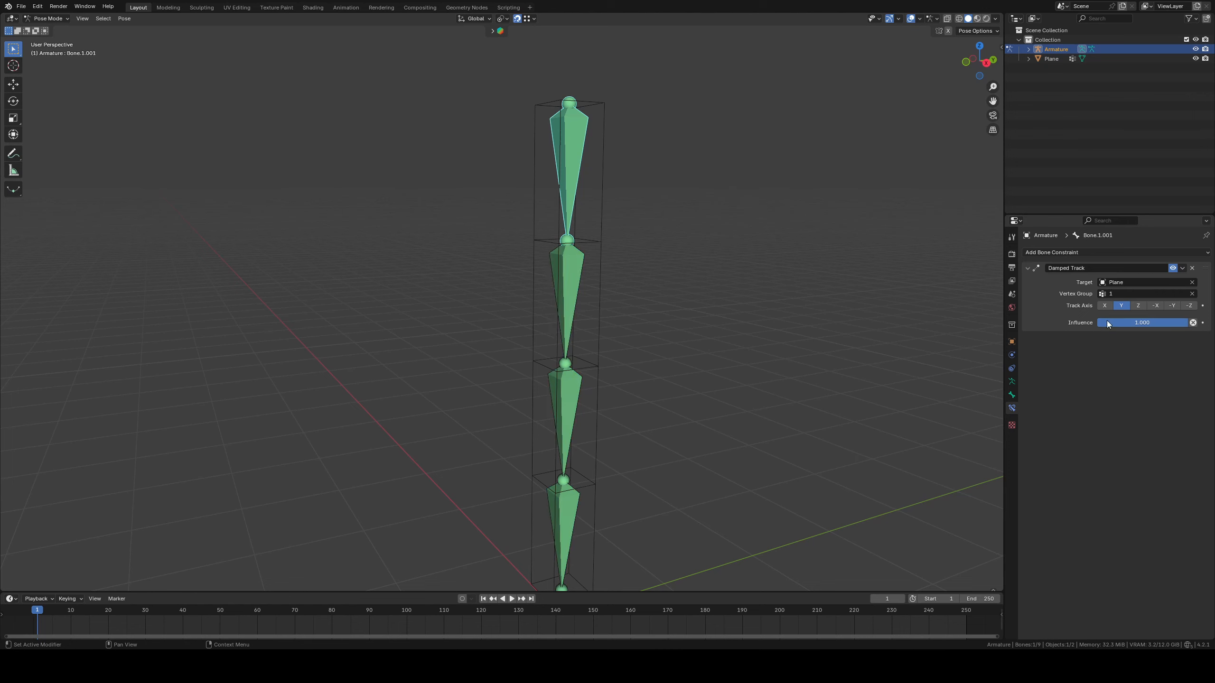
click(565, 313)
click(1147, 293)
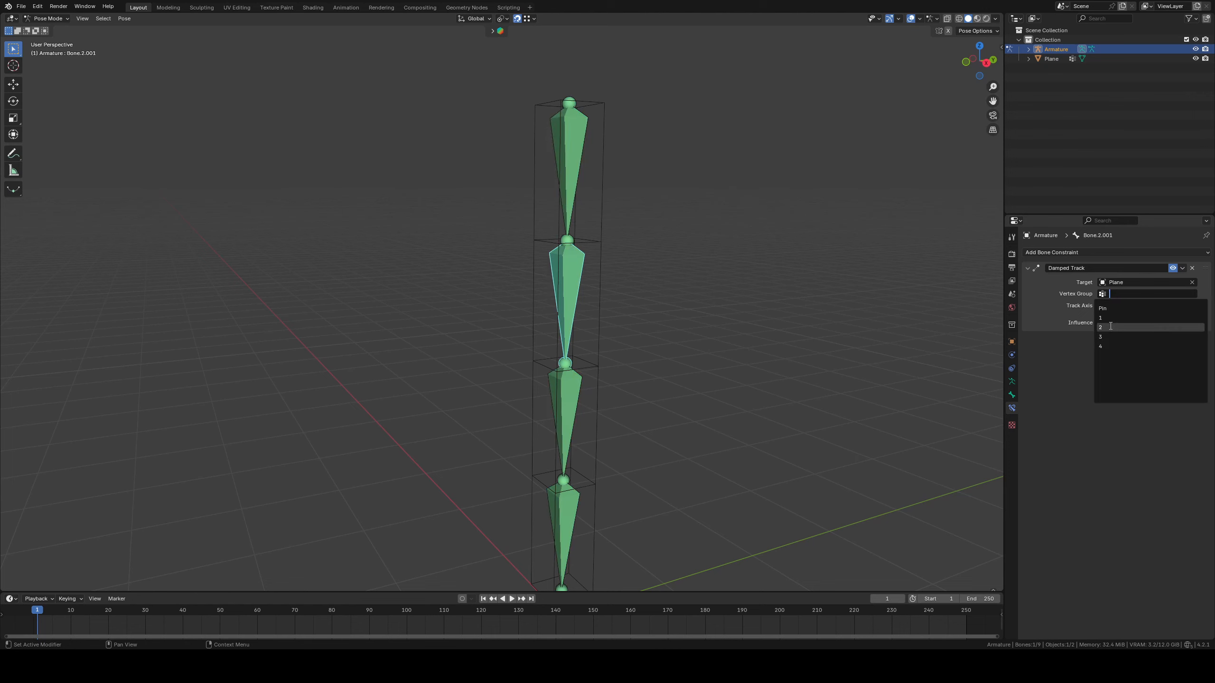
Set the Damped Track vertex group to 3 on the third Cloth bone and to 4 on the lowest bone
click(576, 383)
click(1130, 294)
click(1119, 337)
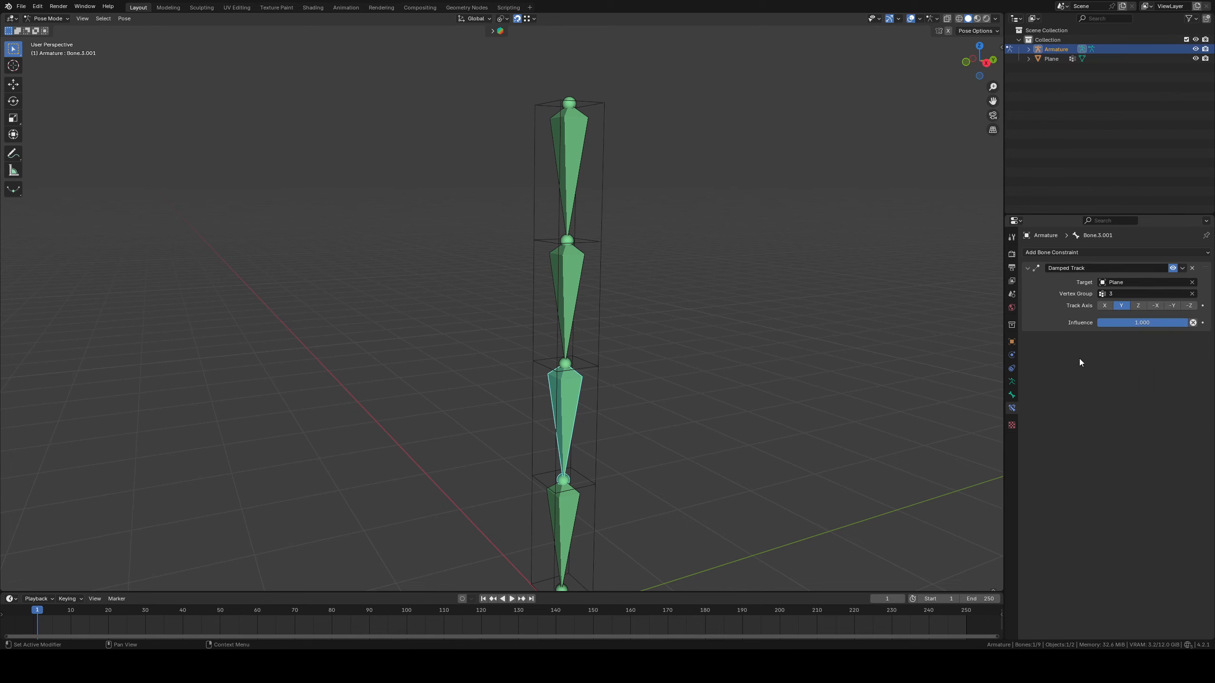
shift+middle_drag(567, 552, 569, 433)
click(568, 433)
click(1147, 293)
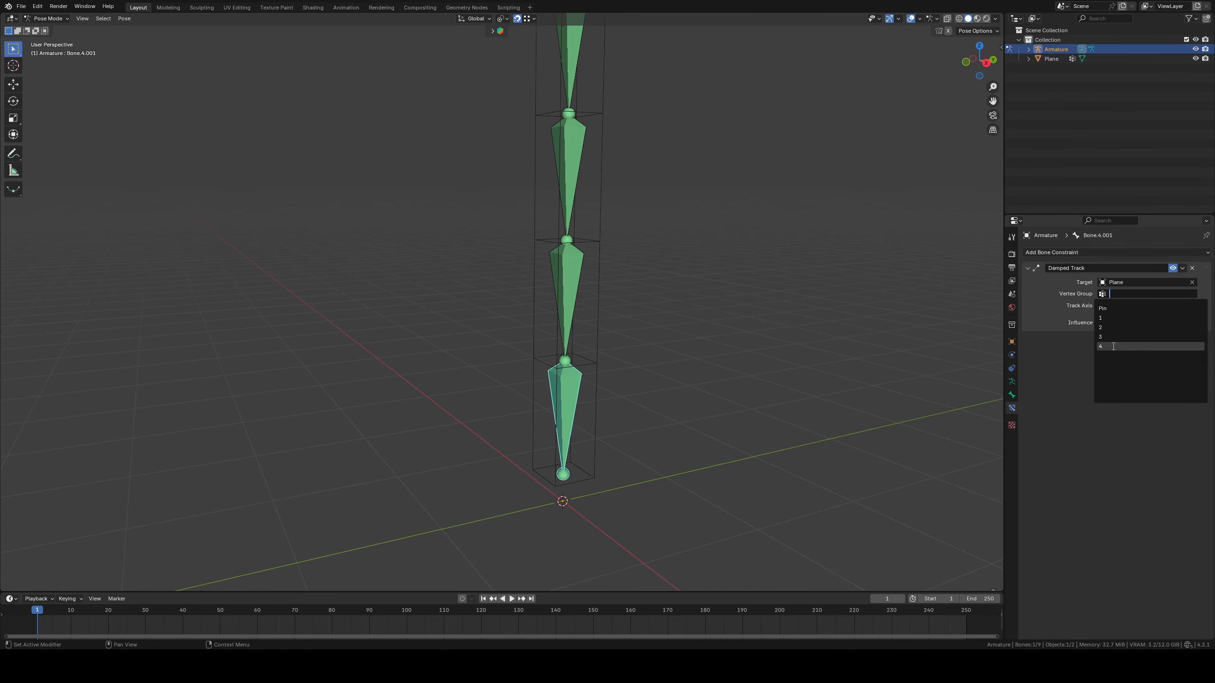
click(1118, 347)
Return to Object Mode and add Cloth physics to the Plane mesh
shift+middle_drag(698, 269, 704, 323)
click(48, 18)
click(67, 30)
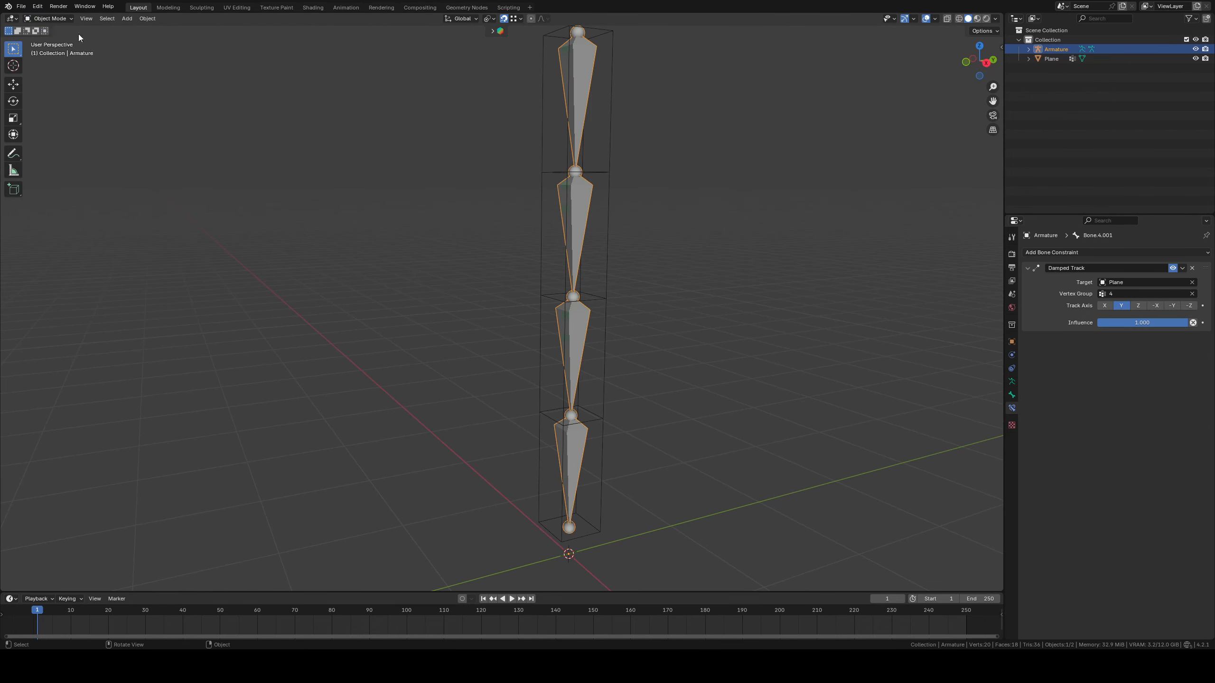
click(611, 173)
click(1012, 381)
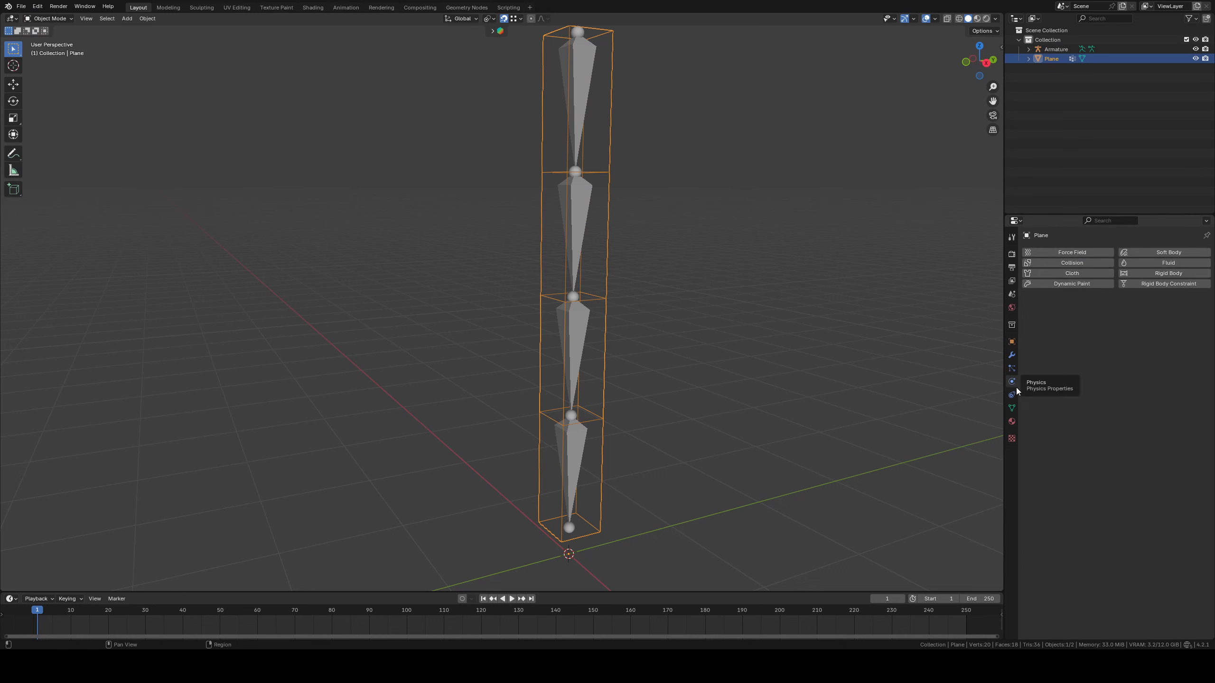
click(1075, 275)
Play the cloth simulation briefly, stop it and return to the first frame
key(space)
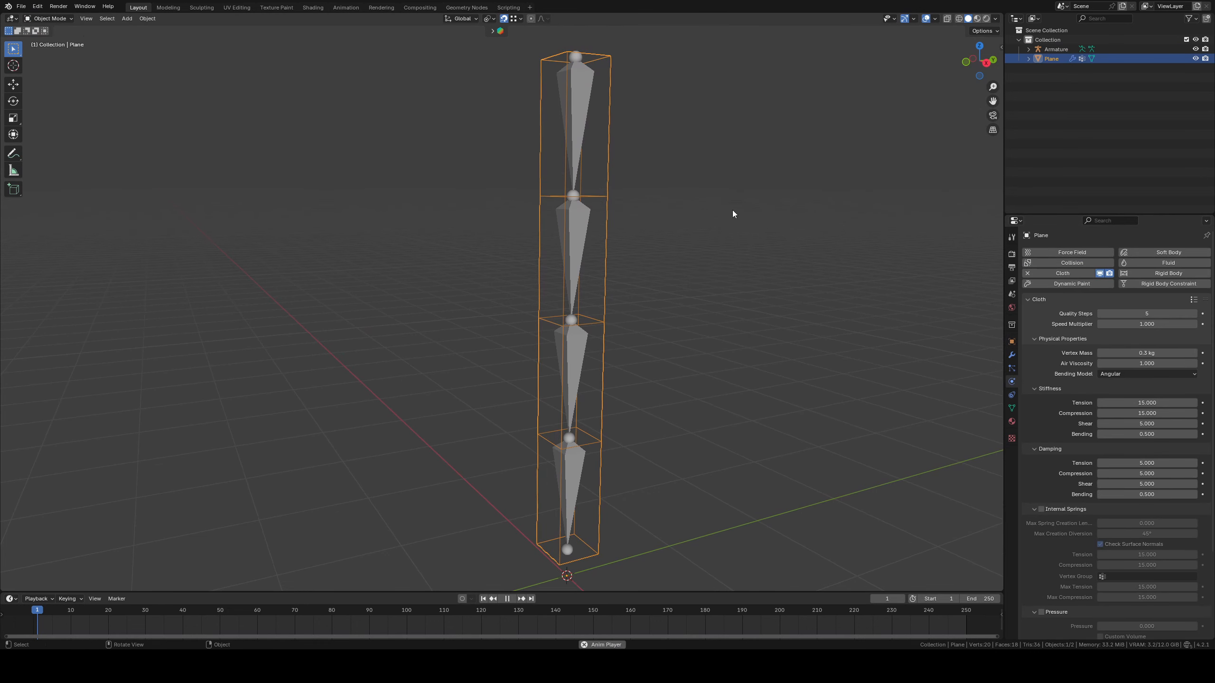
key(space)
click(484, 599)
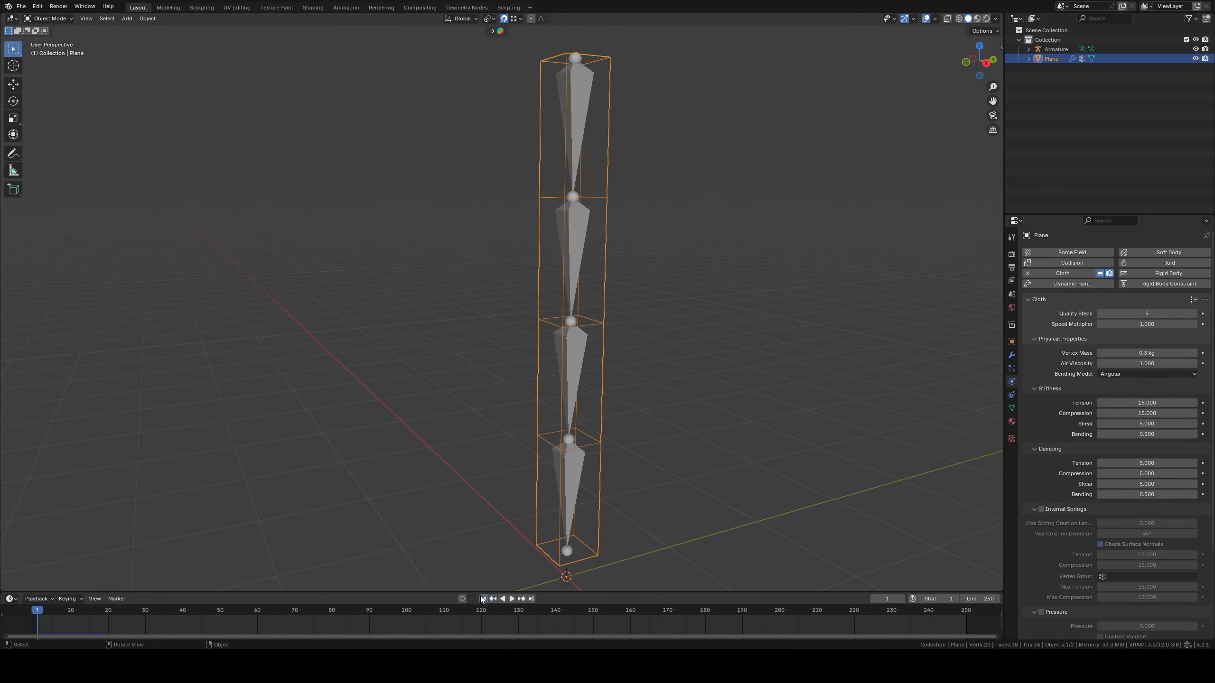
Set the pin group in the Plane's cloth shape settings to the Pin vertex group
scroll(1069, 414, down, 5)
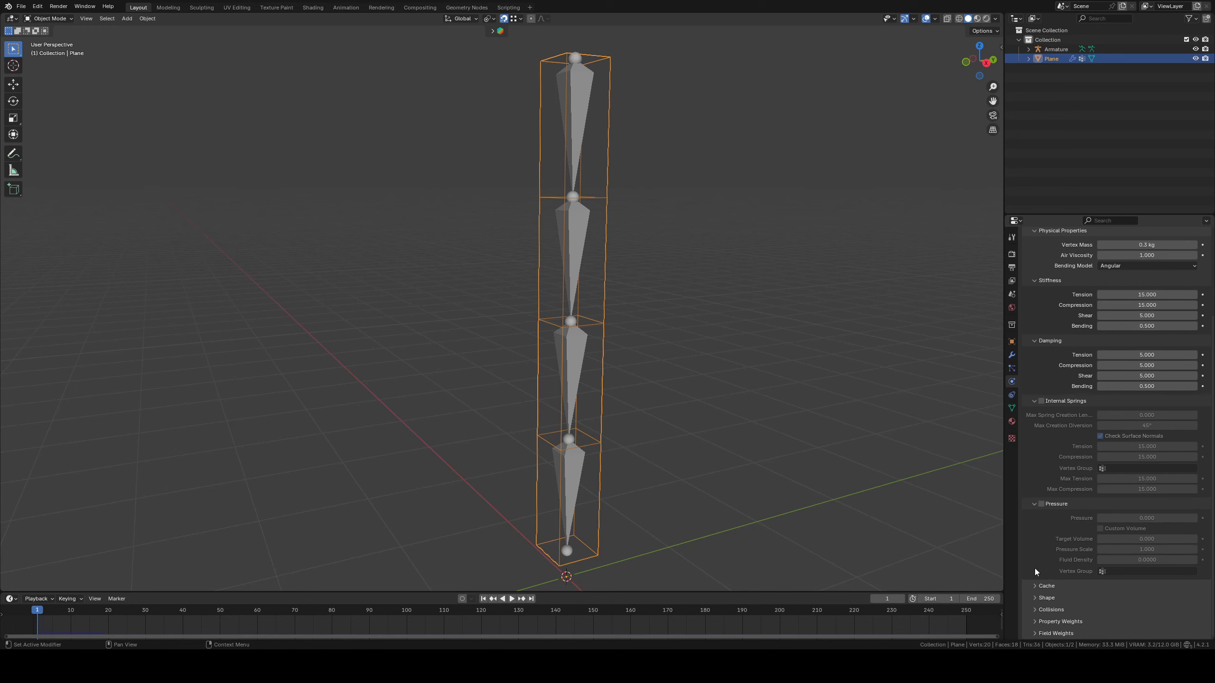
click(1035, 596)
scroll(1068, 510, down, 3)
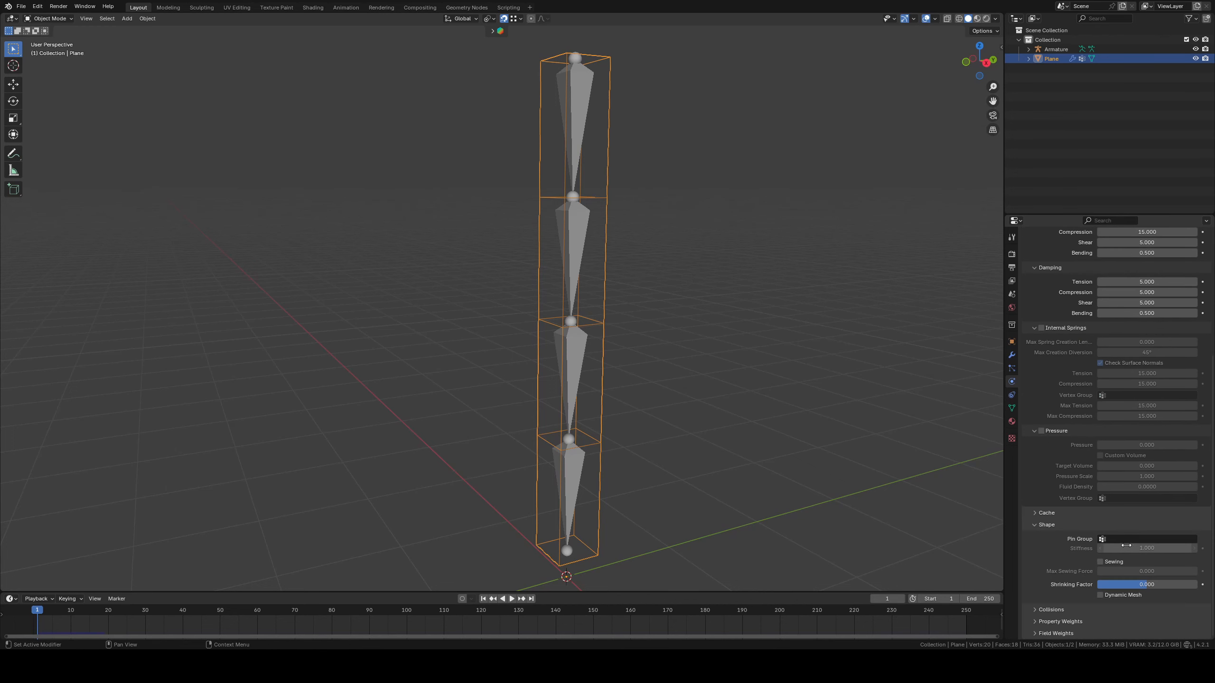
click(1120, 539)
click(1102, 553)
Play the cloth simulation and test moving the Plane mesh and the armature, cancelling each move
key(space)
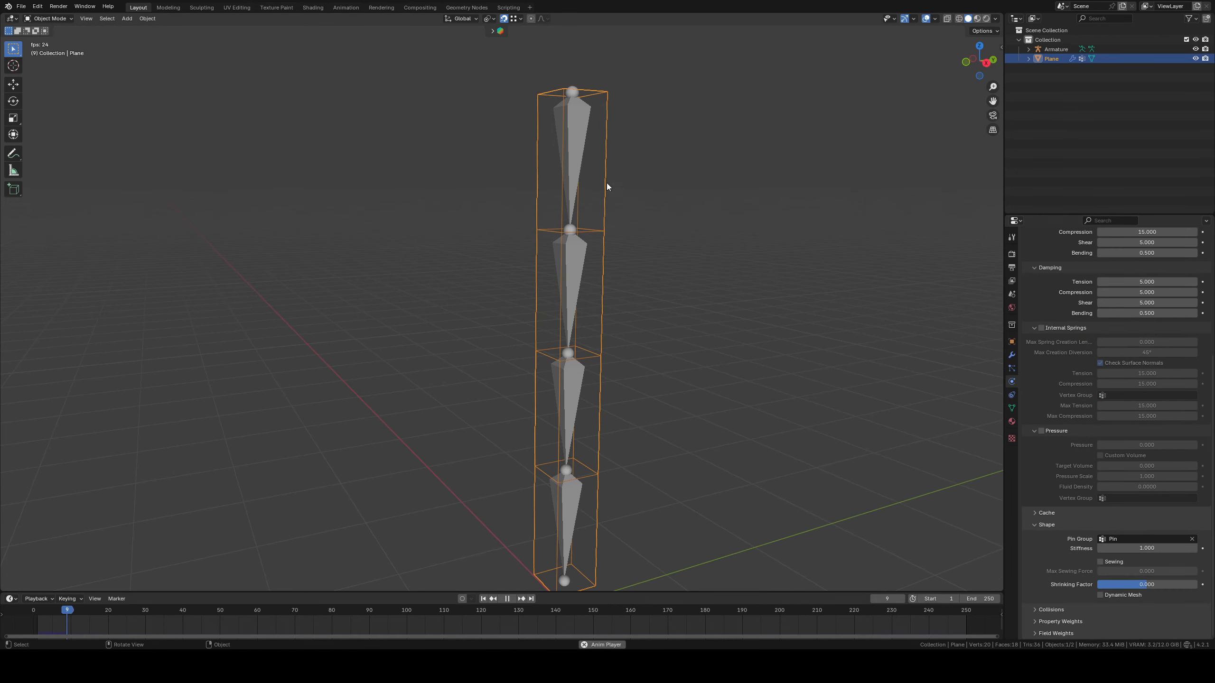
key(g)
right_click(555, 144)
click(581, 129)
key(g)
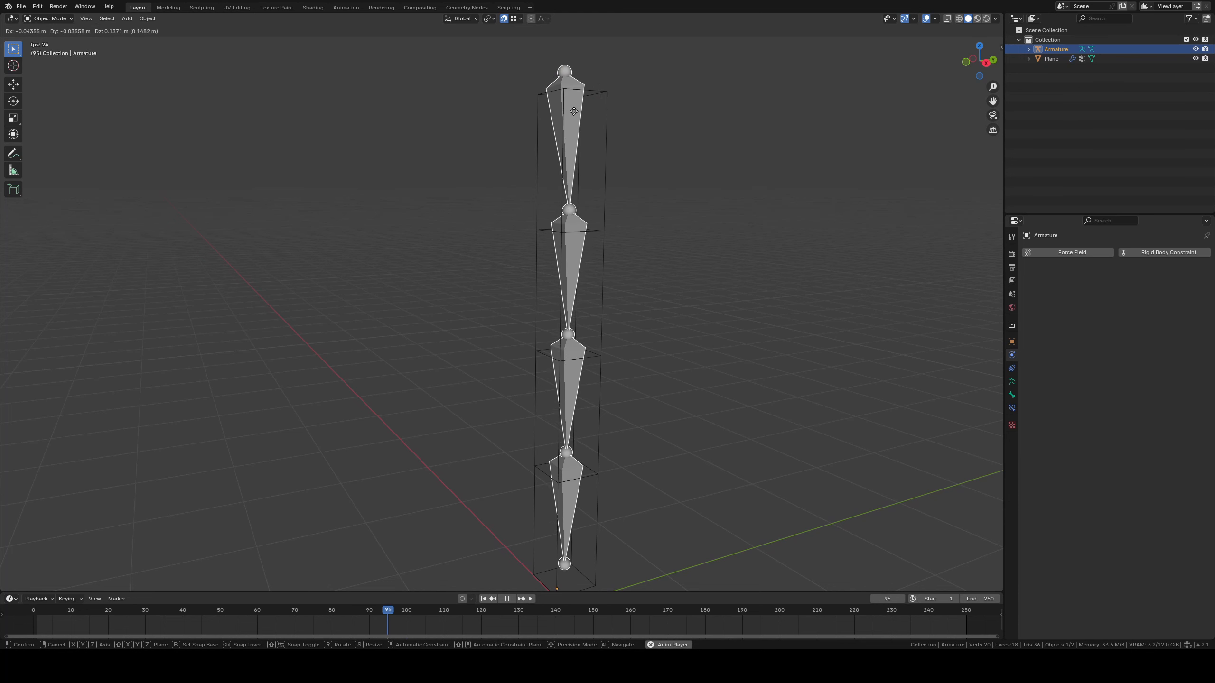
right_click(604, 99)
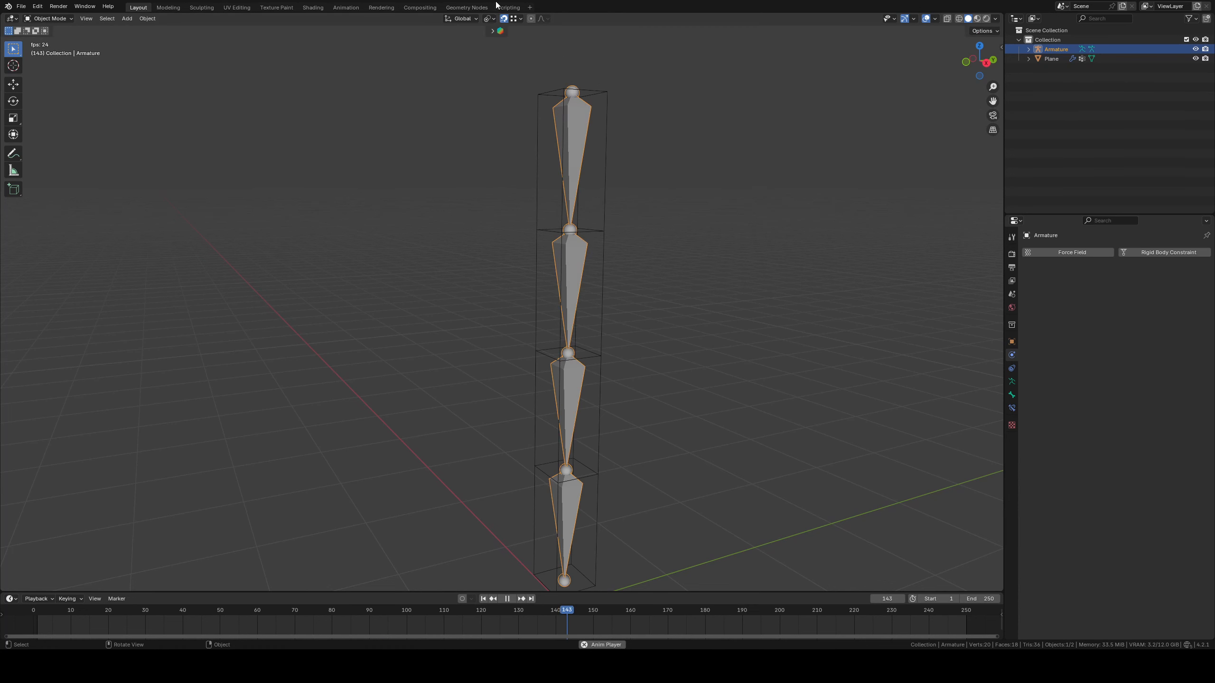
Turn off snapping and stop the playback
click(503, 18)
key(space)
Select the Plane mesh and add a Child Of object constraint to it
click(604, 102)
shift+middle_drag(747, 208, 744, 232)
click(576, 146)
click(602, 128)
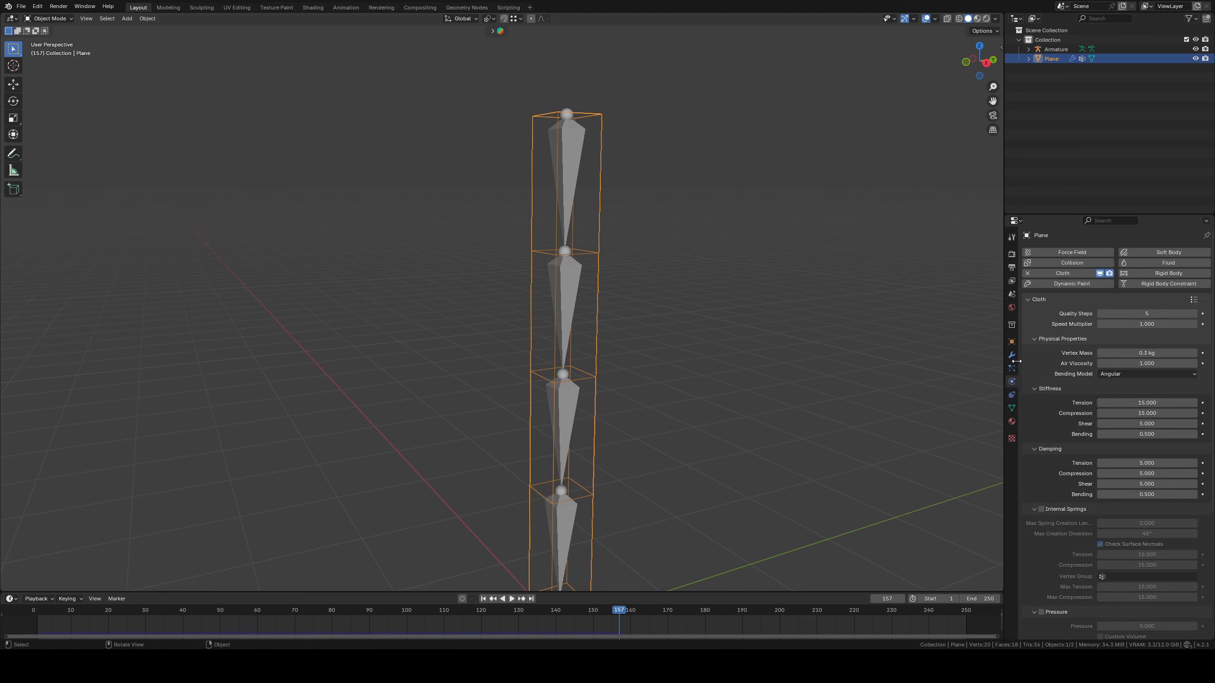
click(1011, 395)
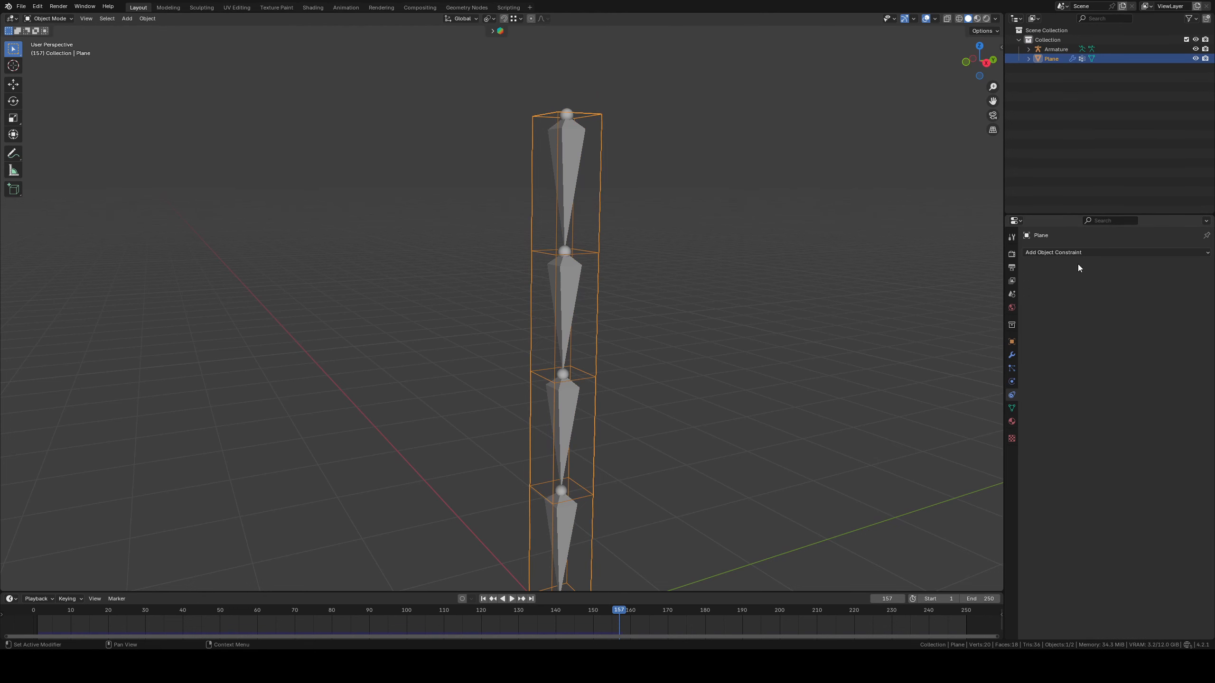
click(1068, 254)
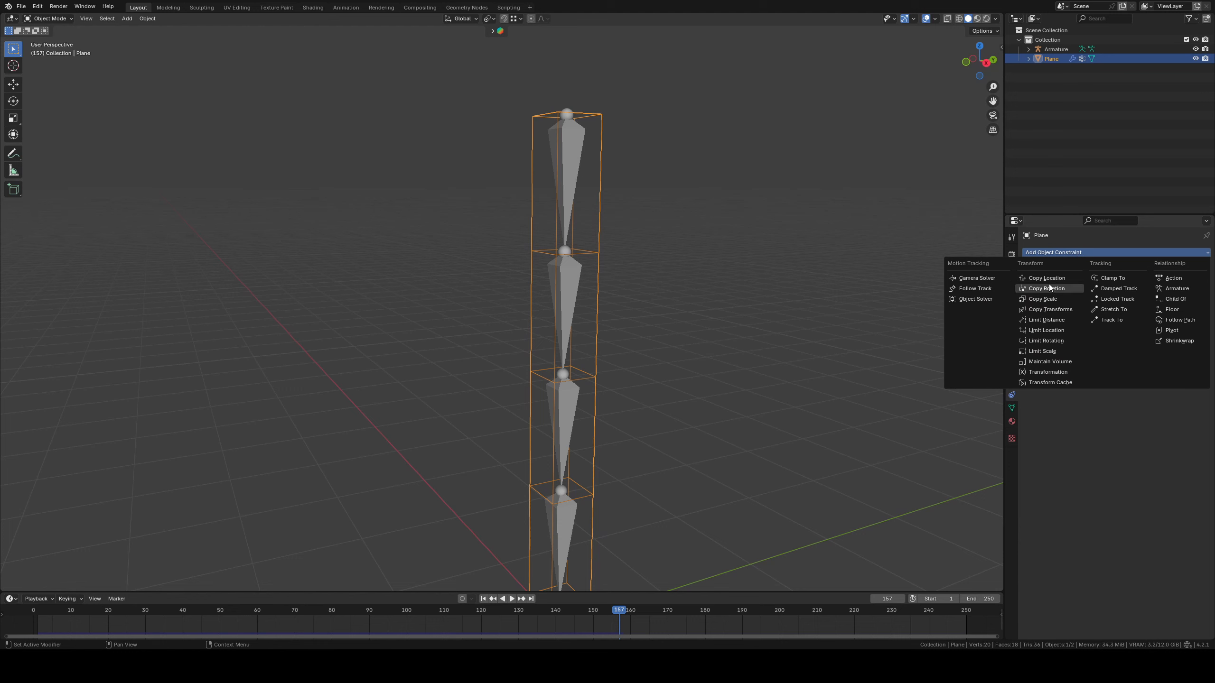
click(1175, 299)
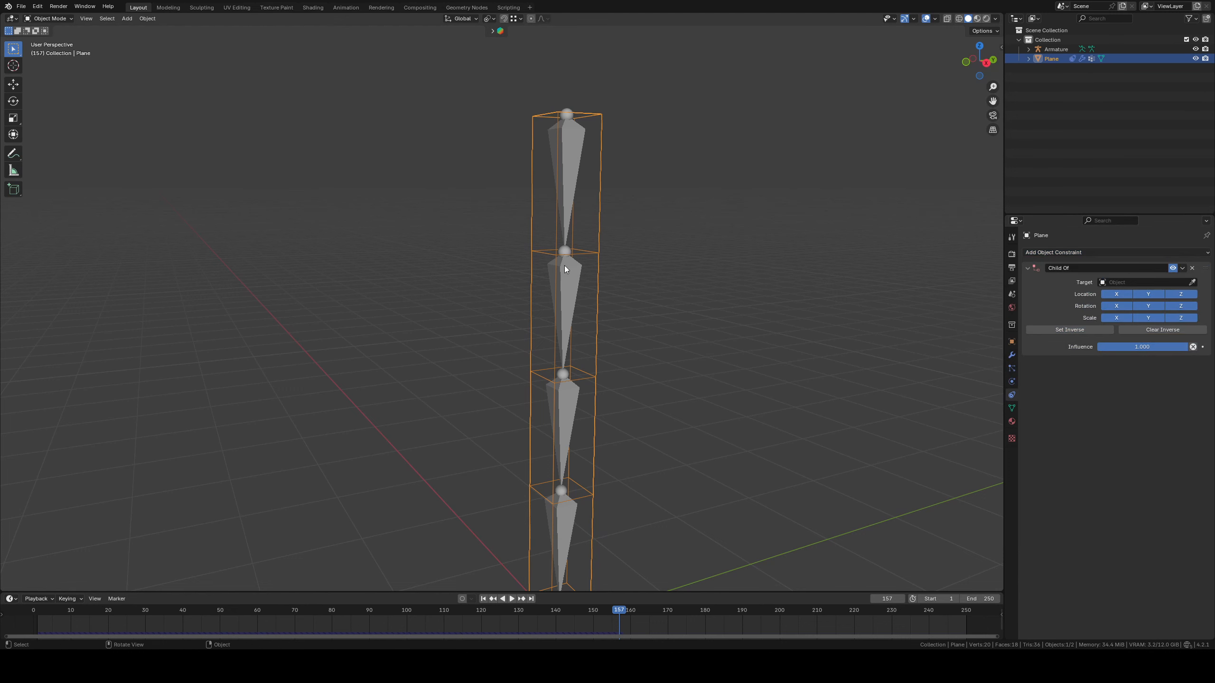
Target the Child Of constraint at the Armature's Parent bone and set its inverse
click(1192, 282)
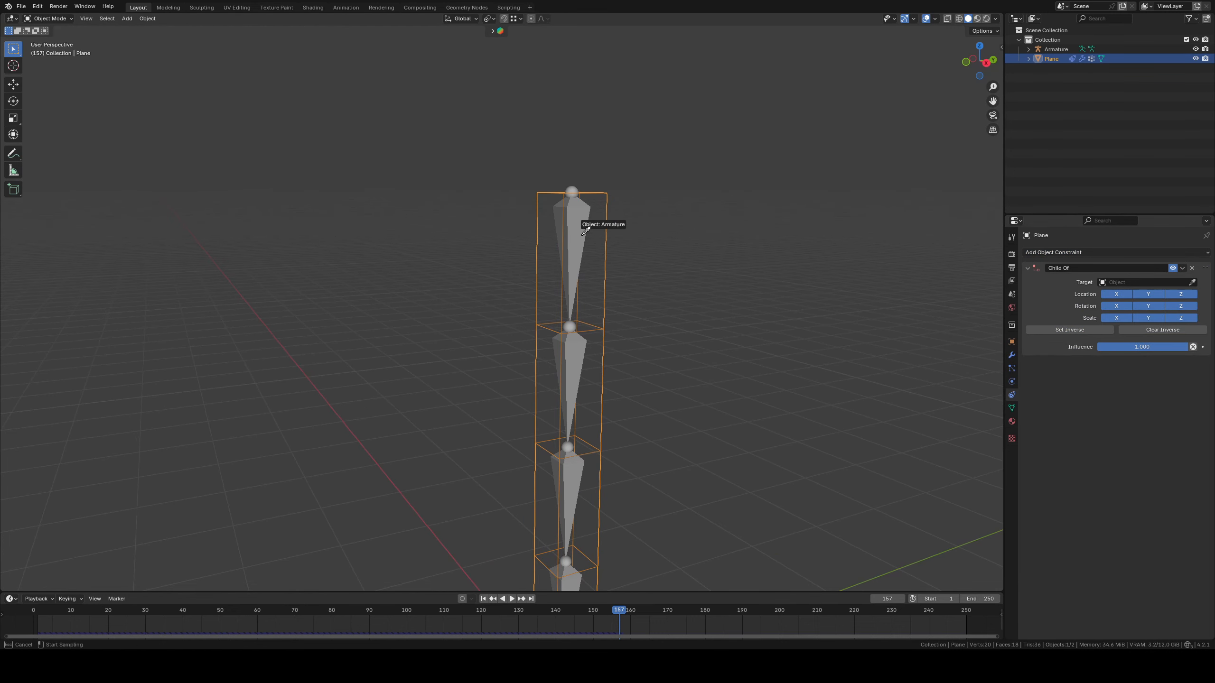
click(574, 218)
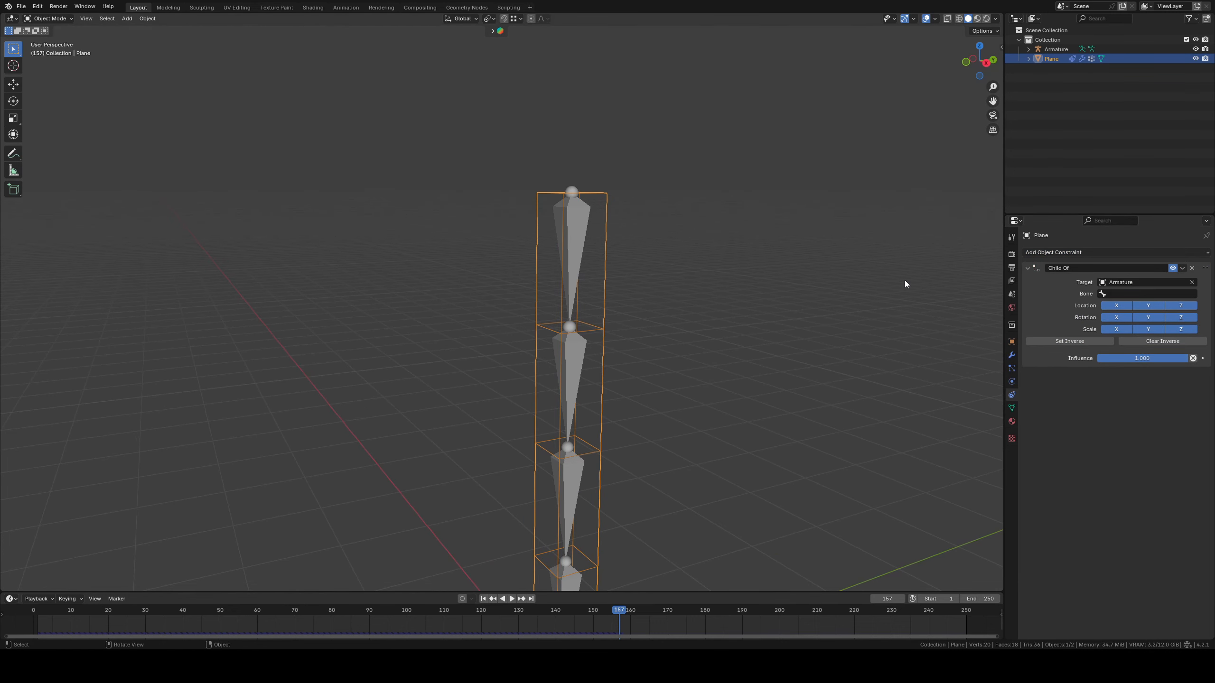
click(1128, 294)
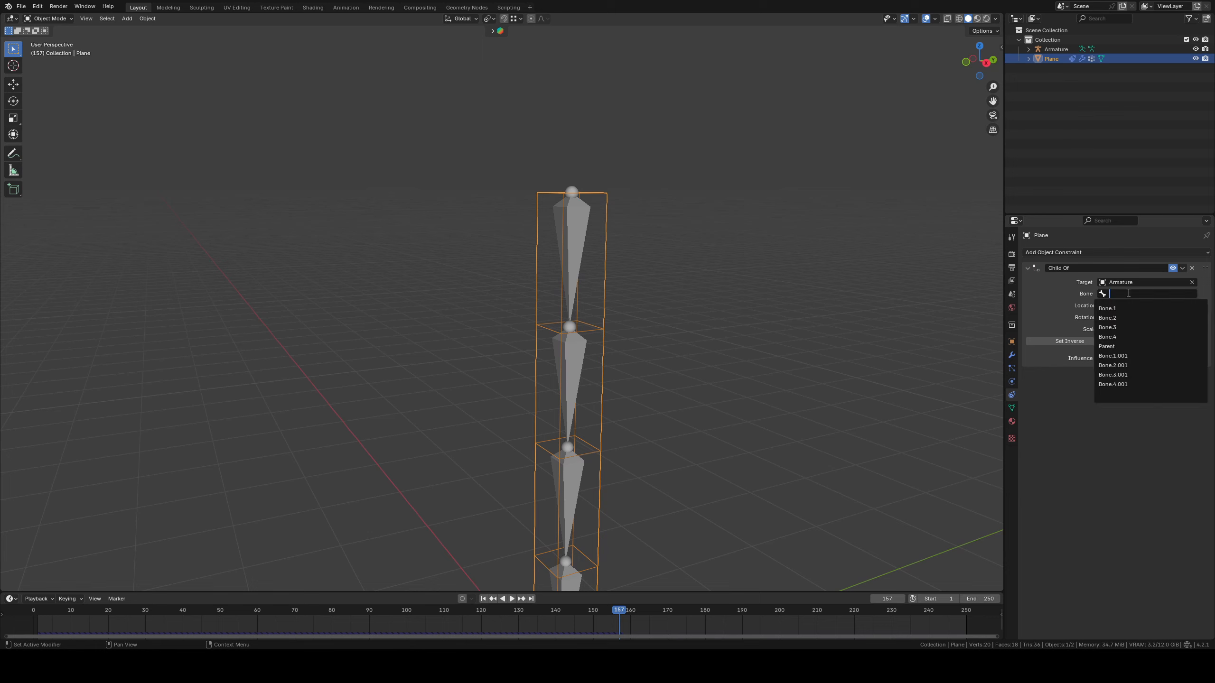
click(1114, 346)
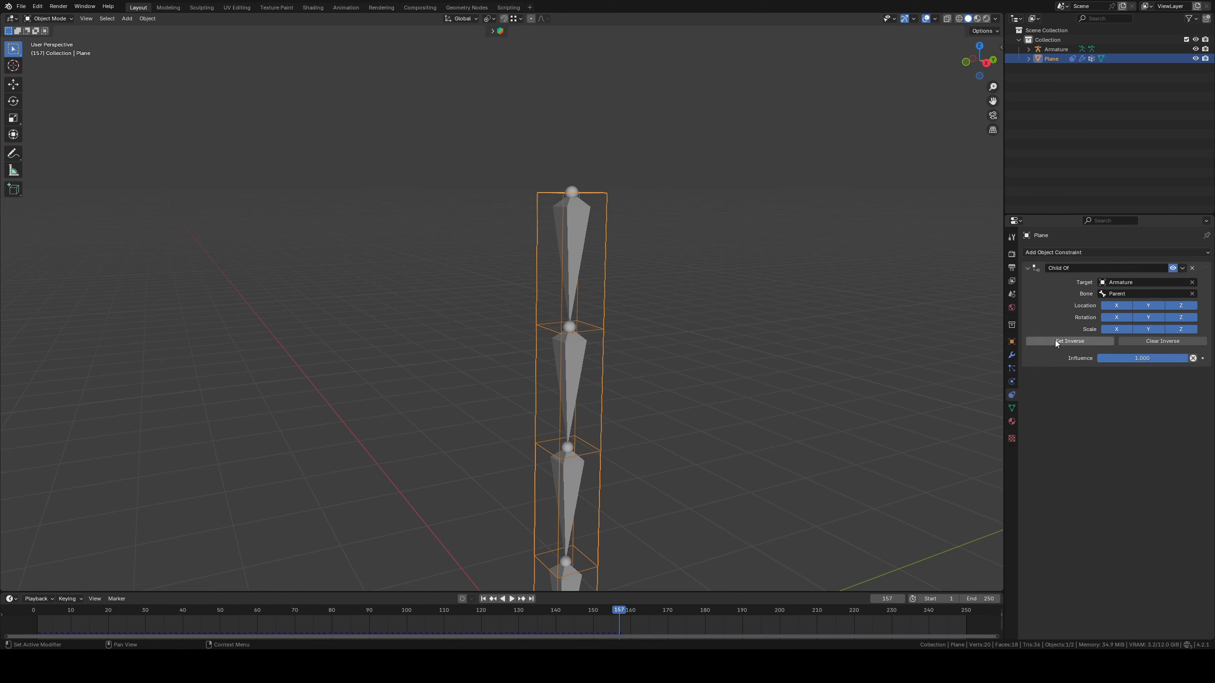
click(1055, 341)
Test the cloth chain by moving the armature during playback, cancel the moves, and return to the first frame
key(space)
click(579, 230)
key(g)
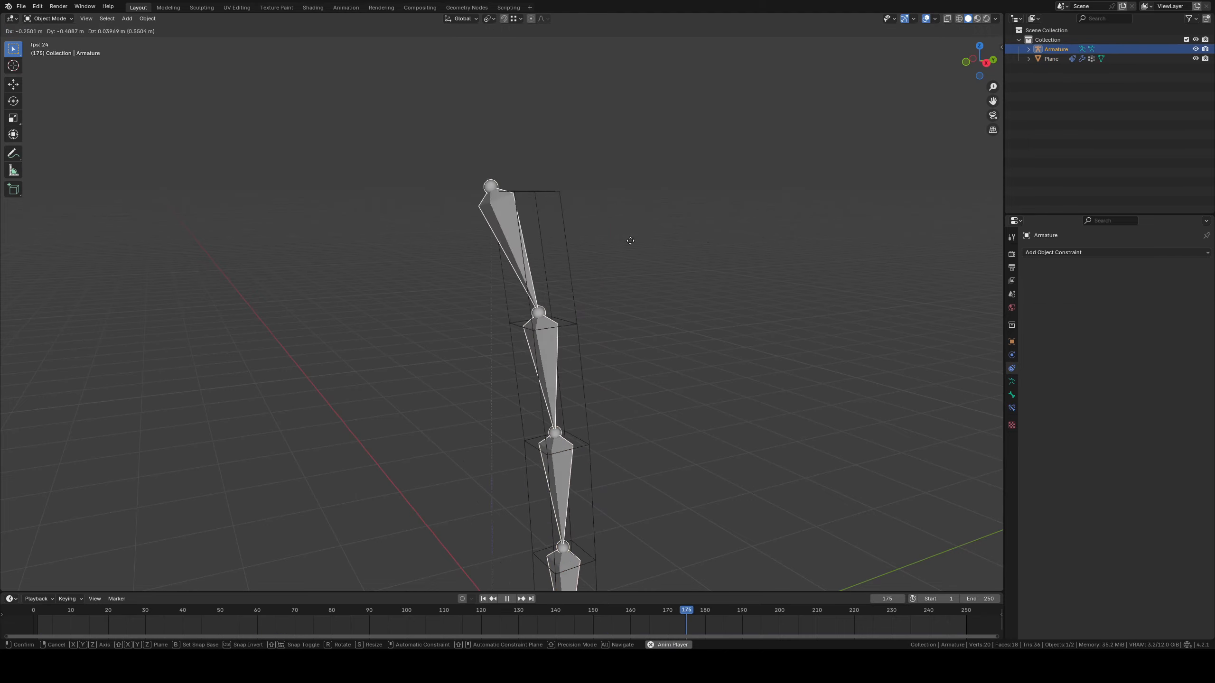
right_click(569, 230)
scroll(571, 232, down, 1)
shift+middle_drag(572, 232, 613, 181)
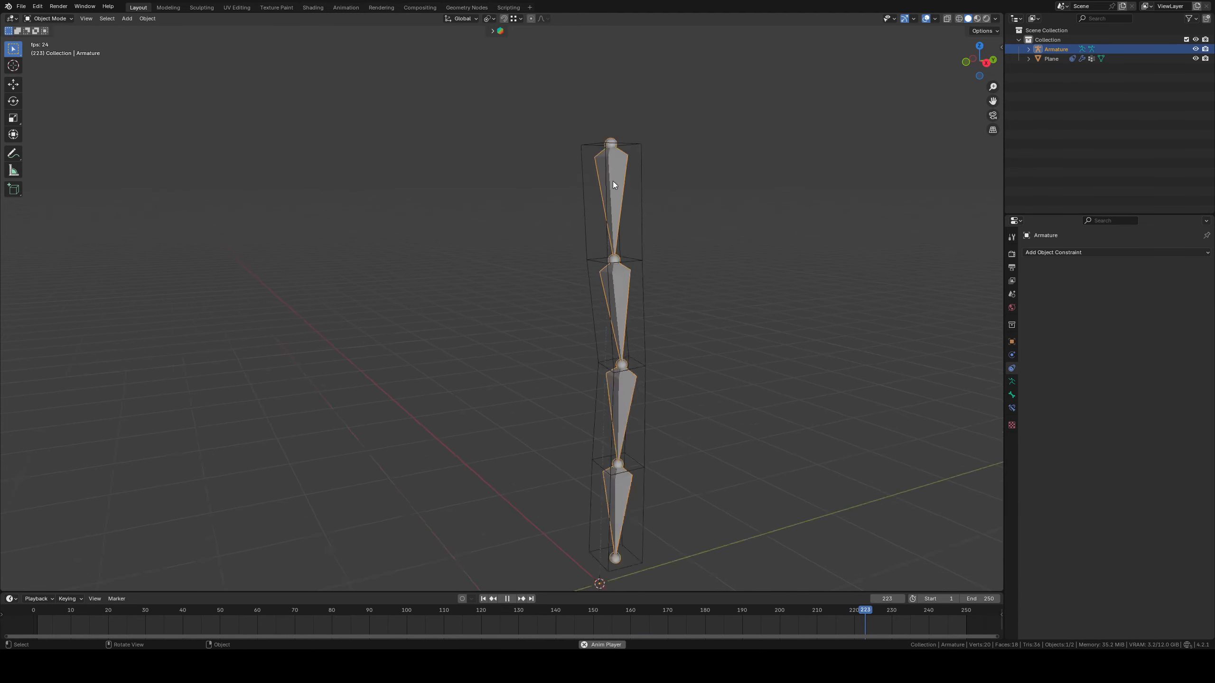
key(g)
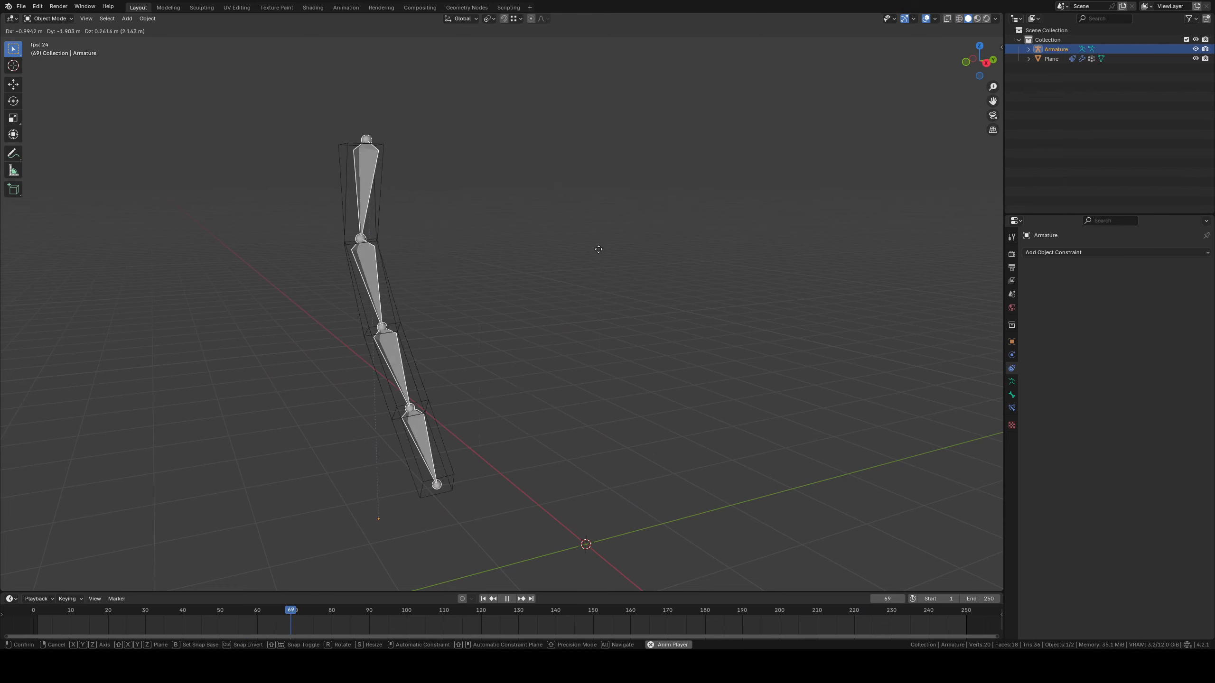
right_click(697, 250)
key(space)
click(485, 598)
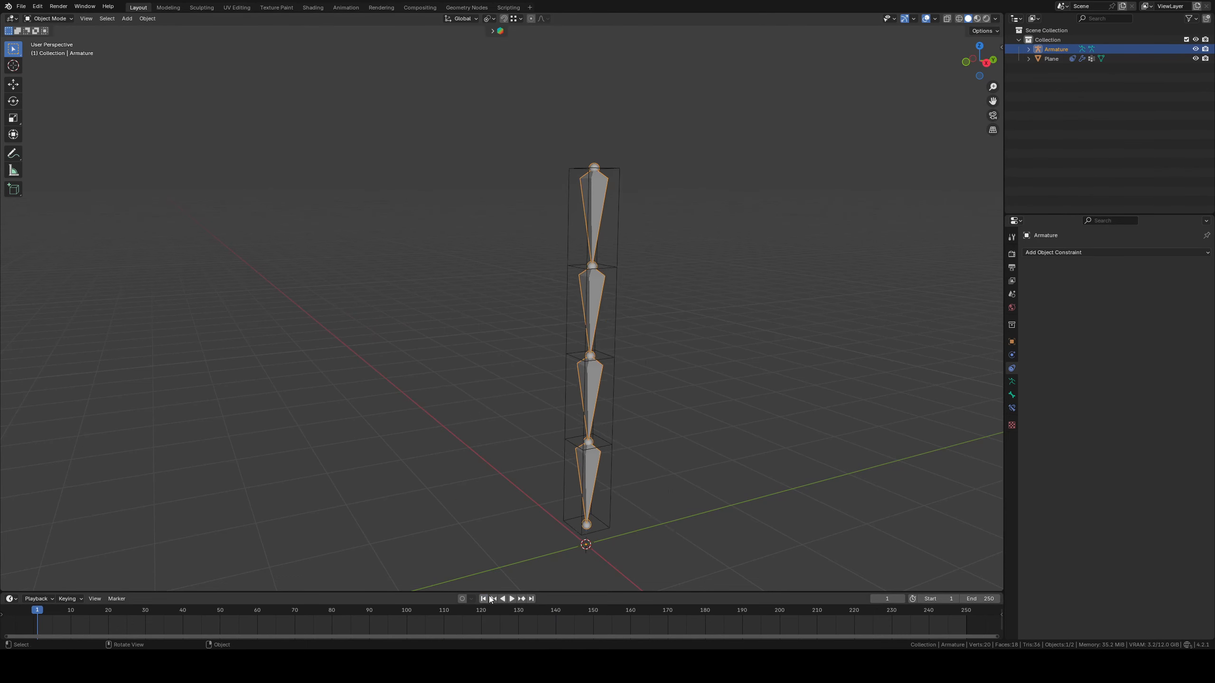
Make the armature's Deform bone collection visible and hide the Cloth collection
shift+middle_drag(610, 336, 636, 297)
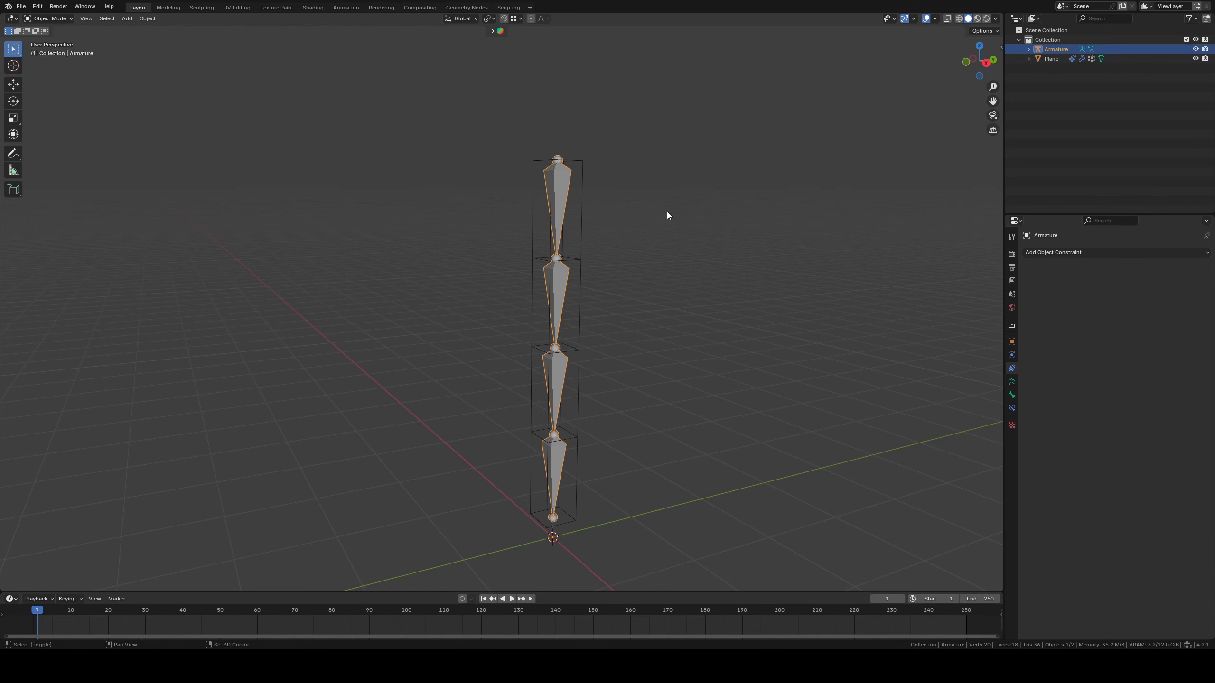
click(1012, 382)
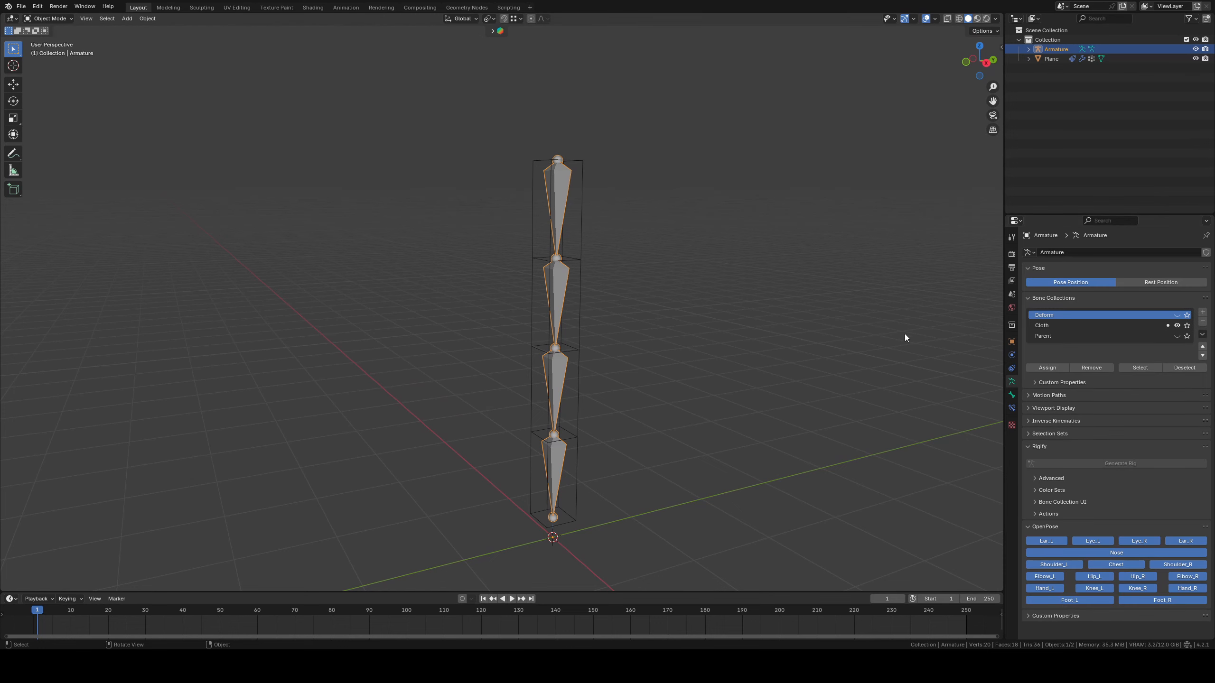
shift+middle_drag(904, 334, 877, 352)
middle_drag(651, 287, 684, 266)
middle_drag(463, 248, 828, 343)
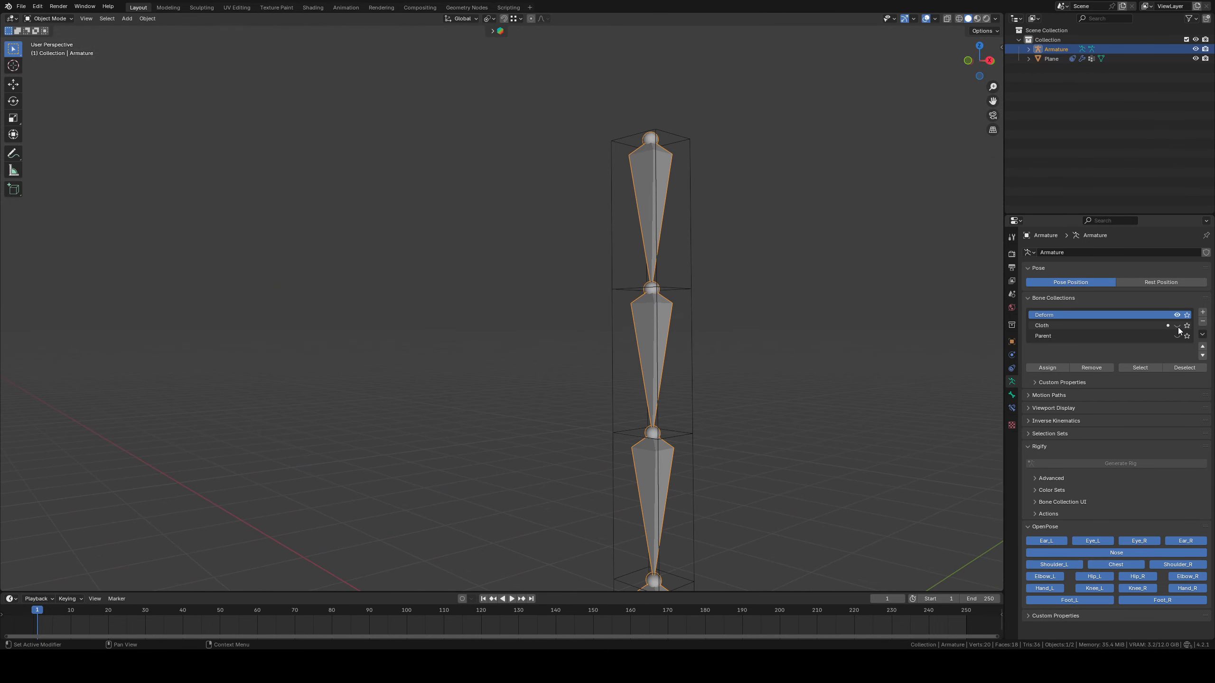
Switch the armature to Pose Mode and add a Copy Transforms constraint to the topmost Deform bone
shift+middle_drag(715, 287, 657, 323)
click(39, 18)
click(48, 50)
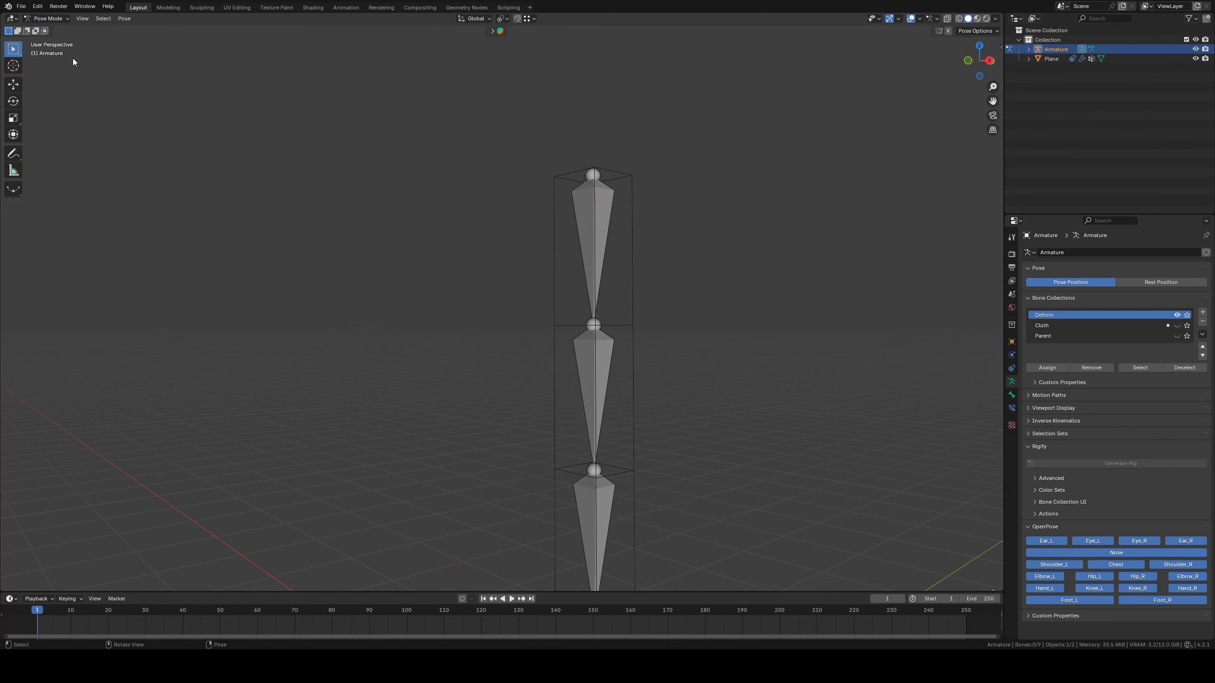
shift+middle_drag(570, 234, 552, 205)
click(567, 206)
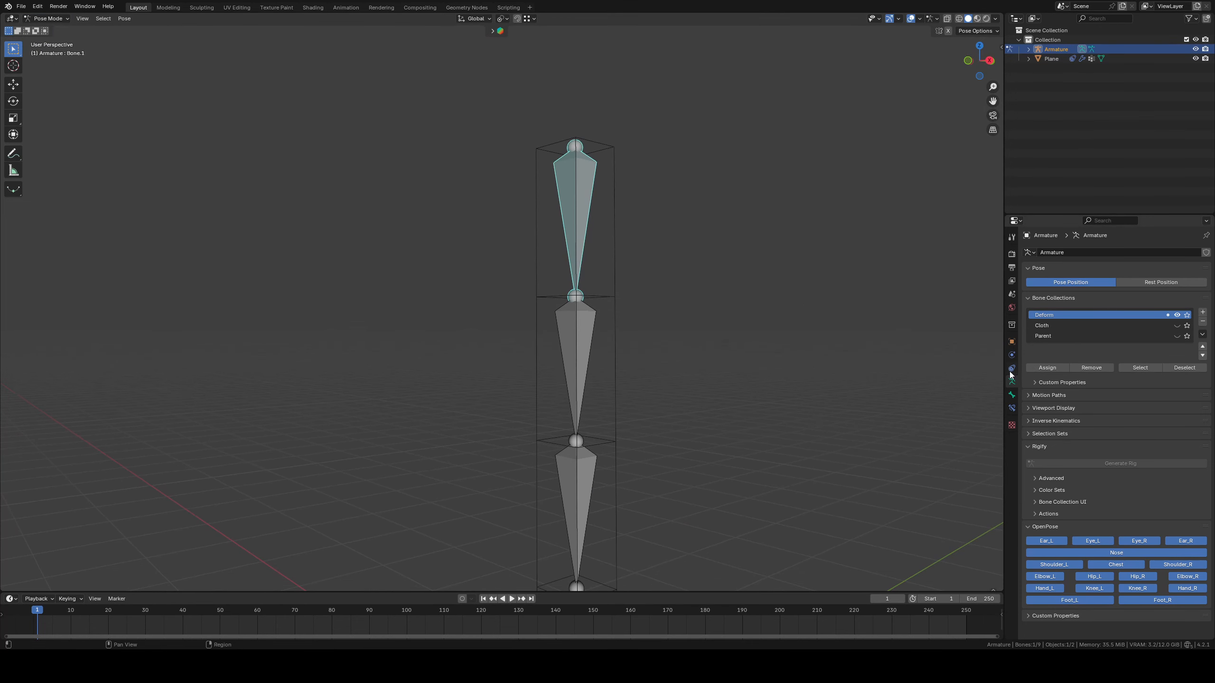
click(1012, 407)
click(1073, 253)
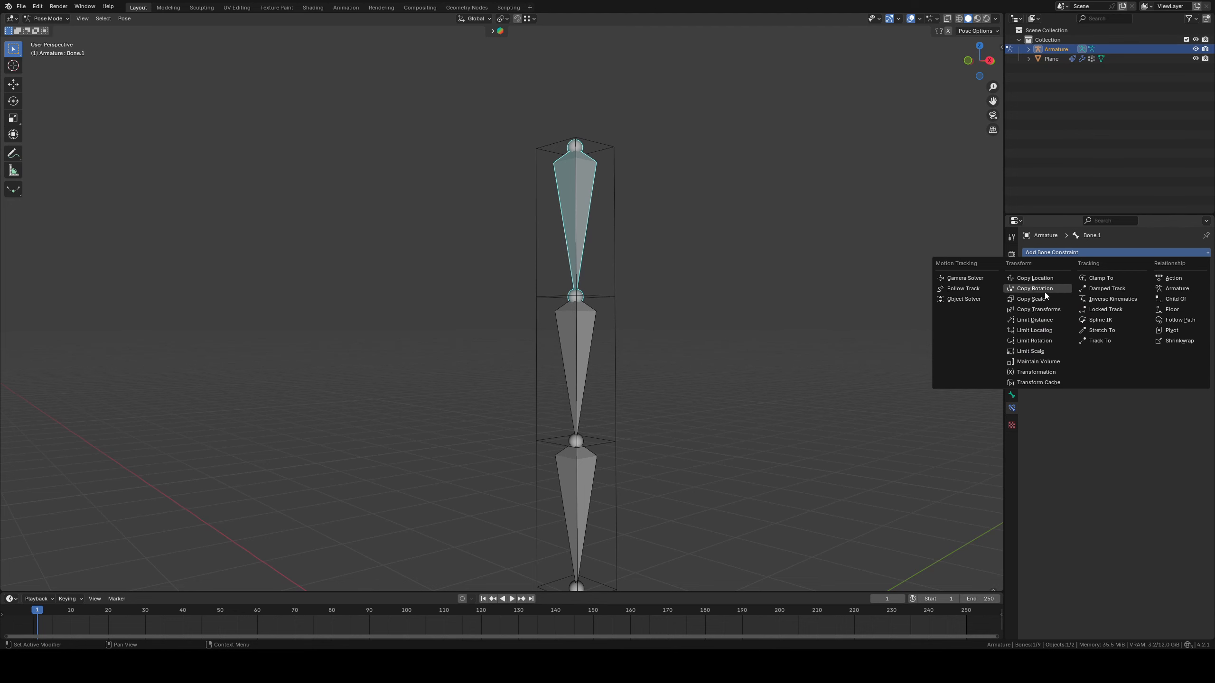
click(1033, 310)
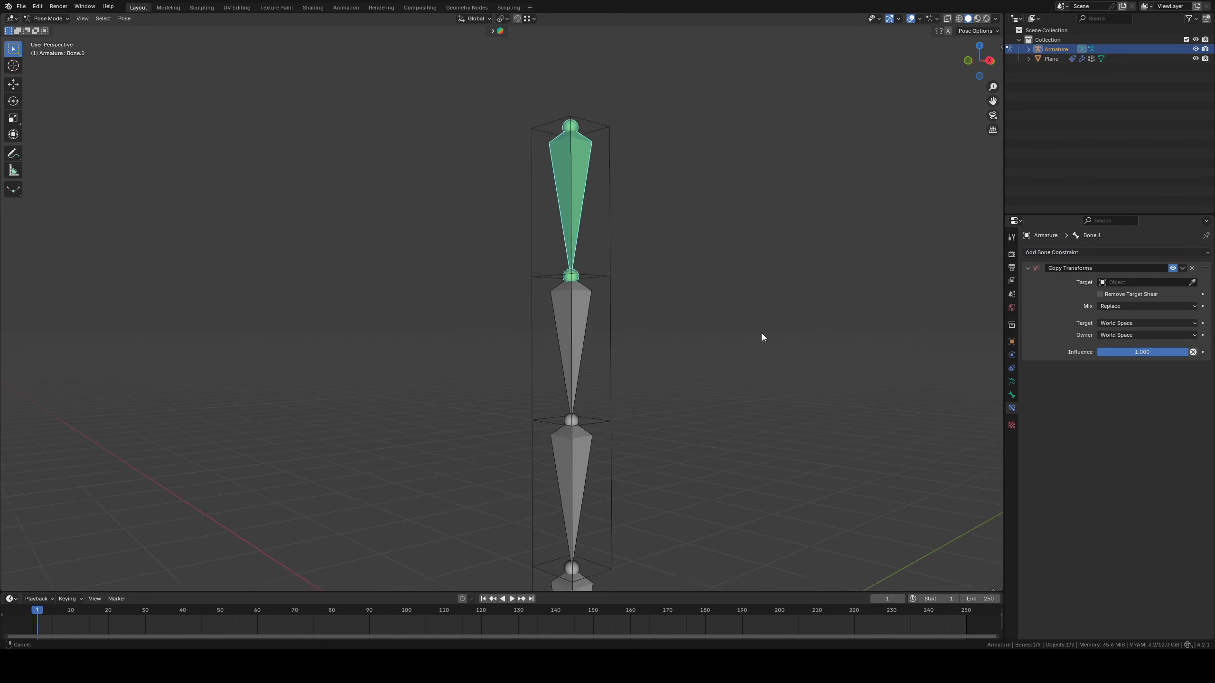
Set the Armature as the target of the topmost bone's Copy Transforms constraint, leaving the bone empty
middle_drag(761, 333, 723, 336)
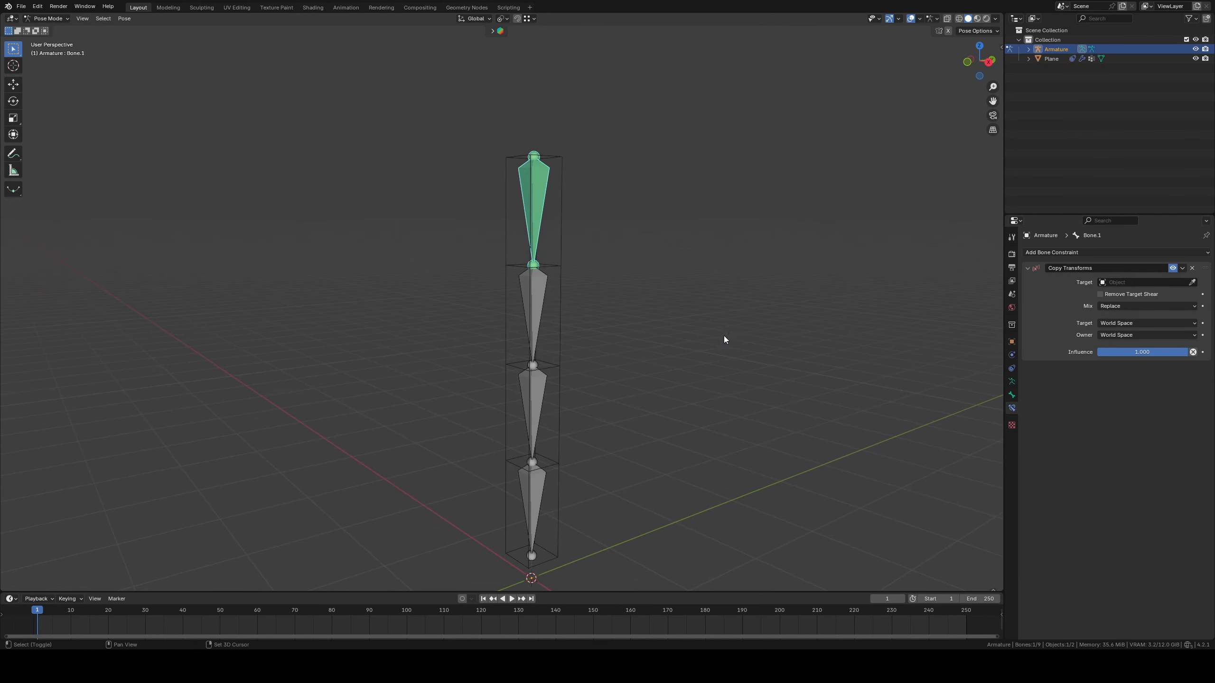
click(1192, 282)
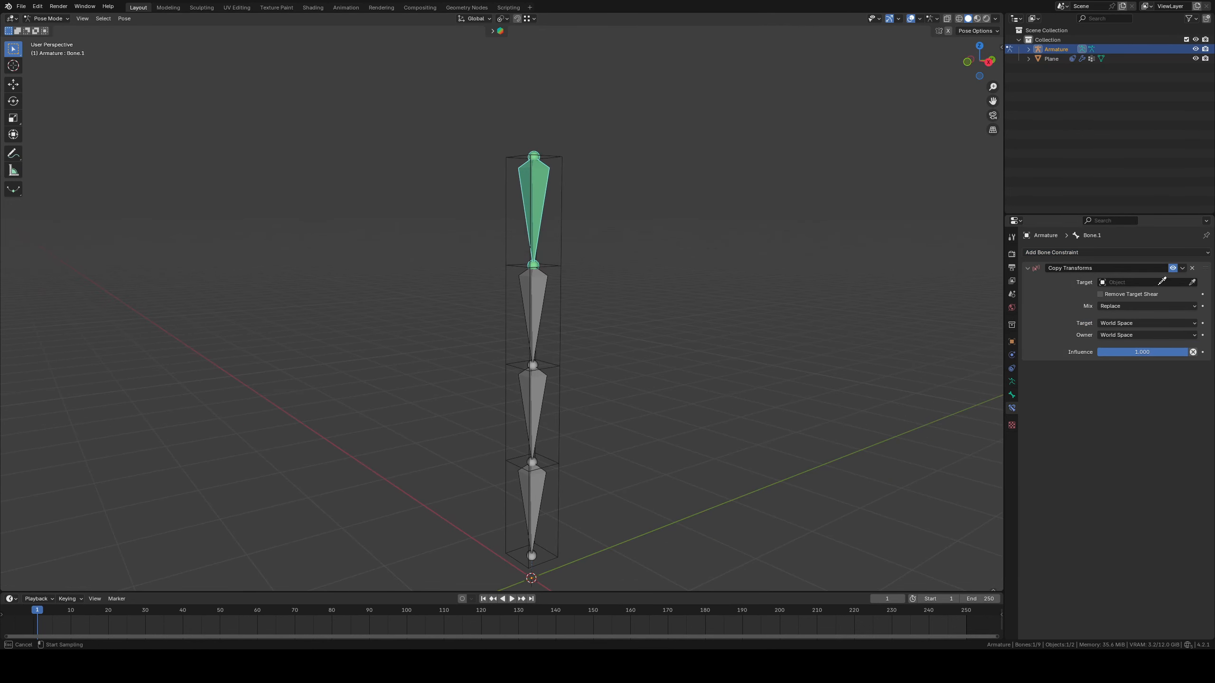
click(546, 191)
click(1127, 294)
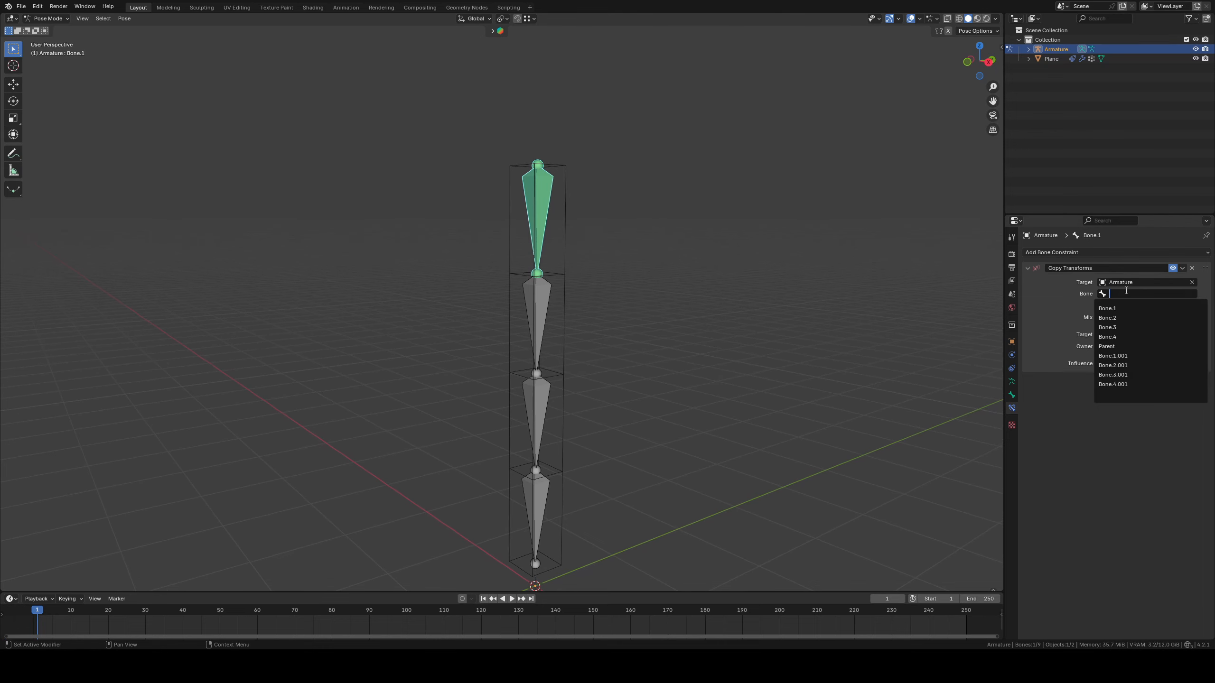
click(650, 277)
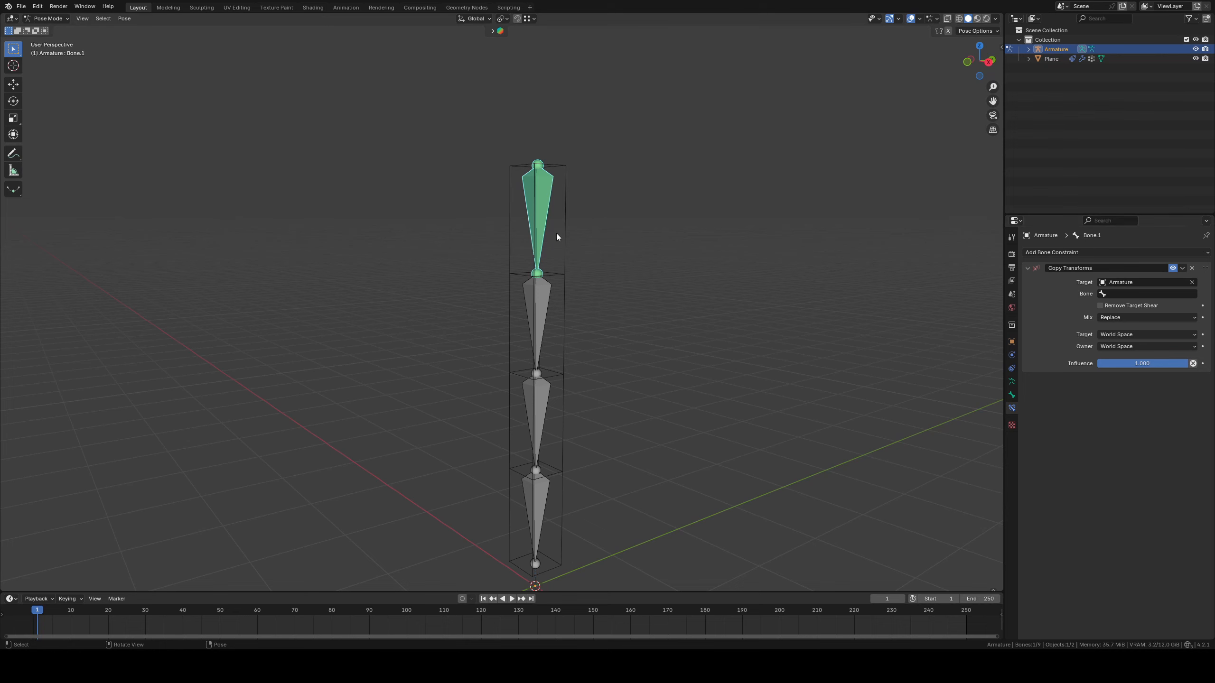
Select all Deform bones and copy the Copy Transforms constraint to them
key(a)
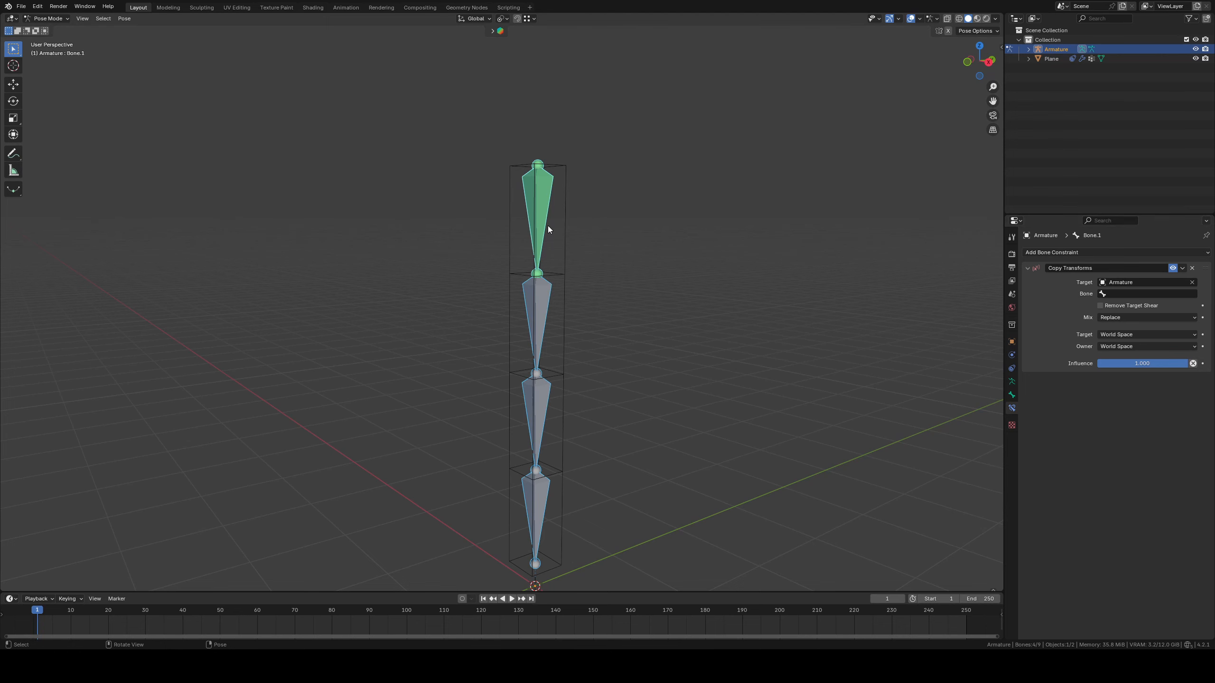
click(1183, 269)
click(1151, 298)
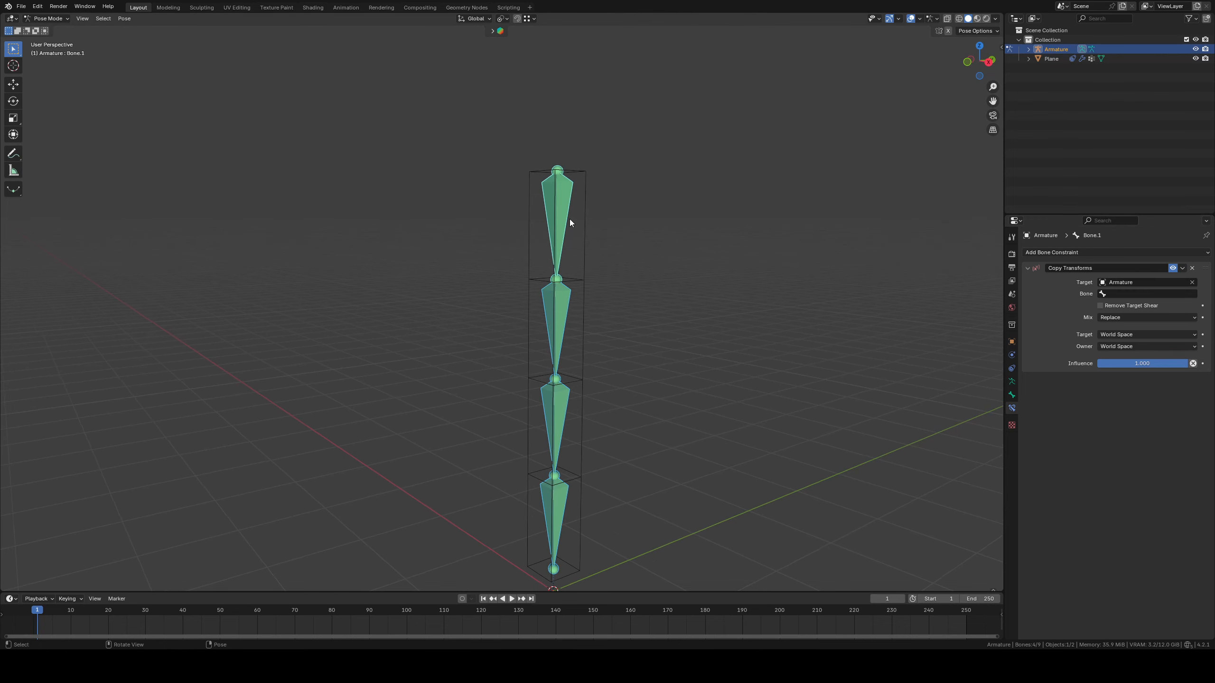
Try setting the Copy Transforms target bone of the topmost Deform bone to Bone.1.001 by pasting the copied name
click(581, 211)
middle_drag(650, 249, 722, 288)
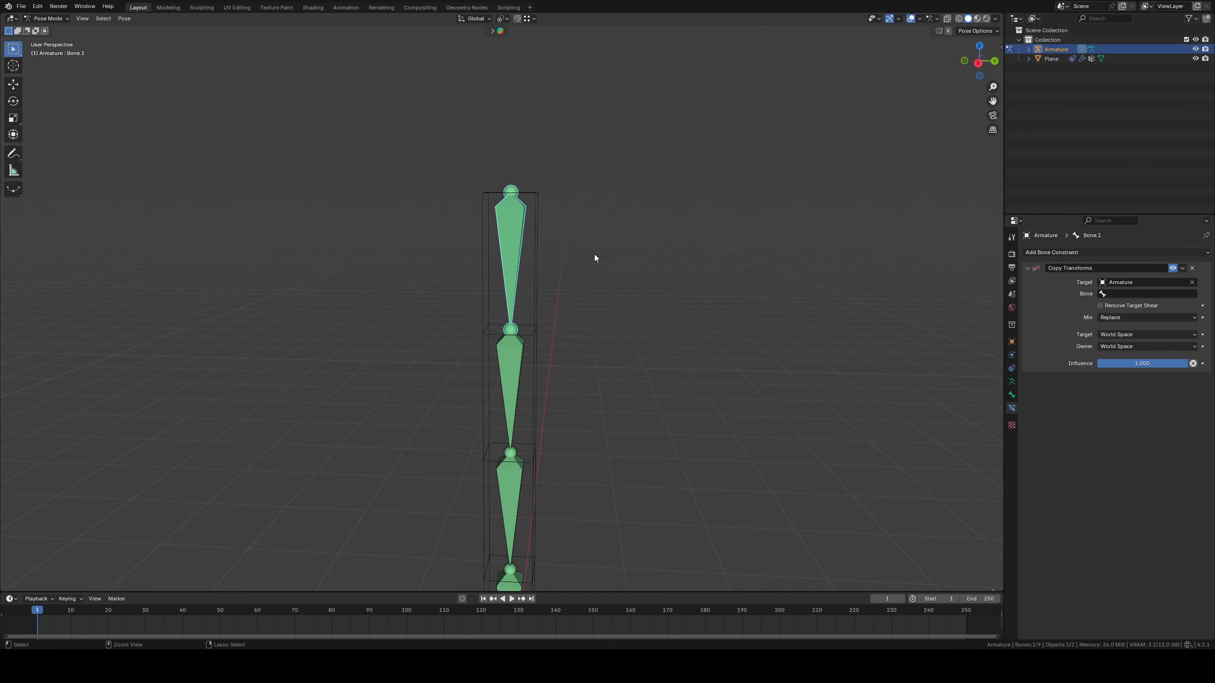
key(ctrl+c)
shift+middle_drag(604, 246, 604, 255)
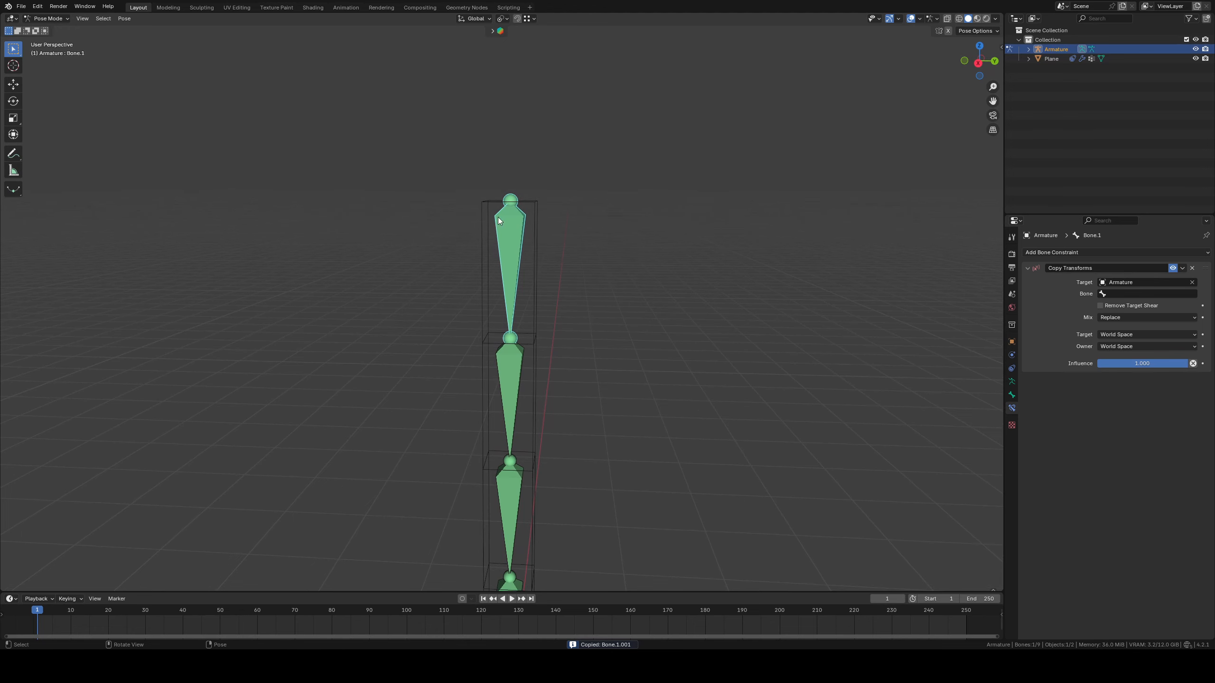
click(1149, 294)
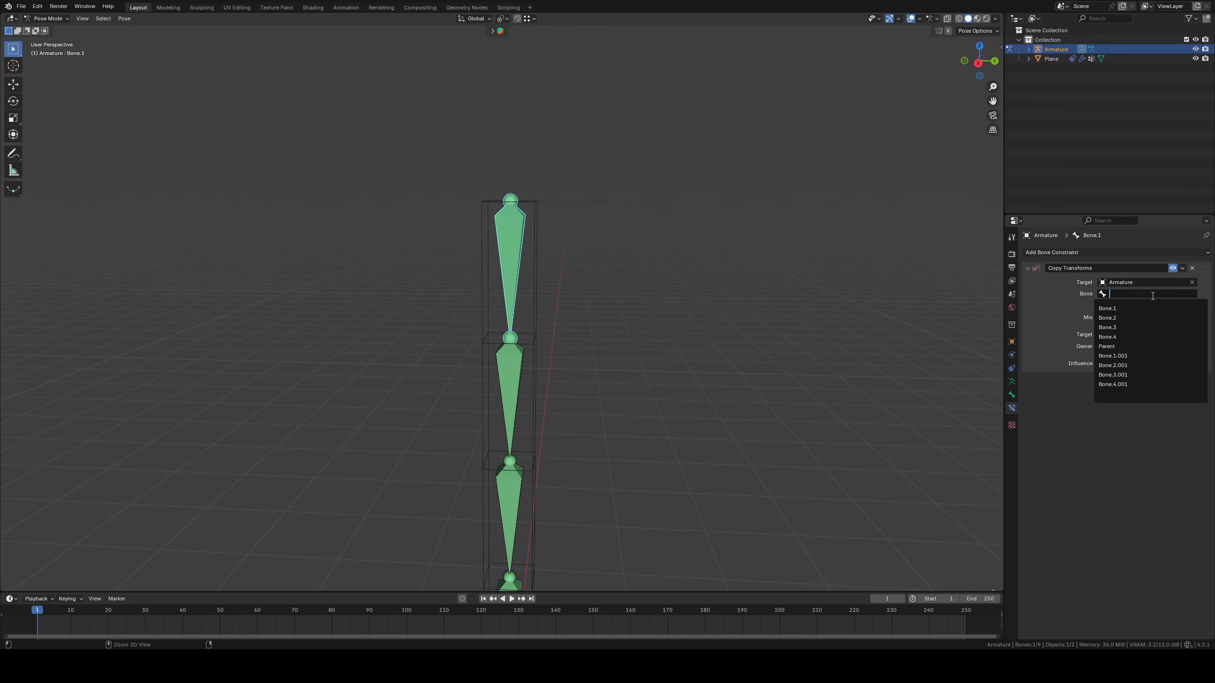
key(ctrl+v)
key(Return)
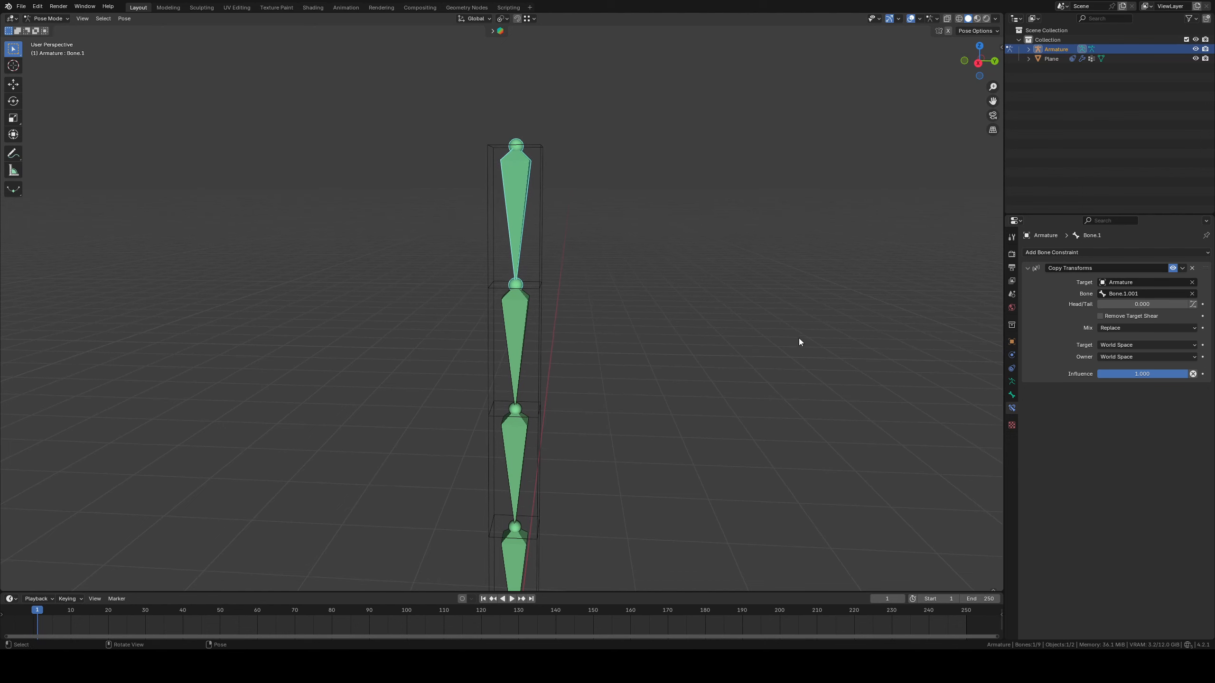
Undo the target bone assignment on the topmost Deform bone's Copy Transforms constraint
key(ctrl+z)
key(ctrl+z)
key(ctrl+z)
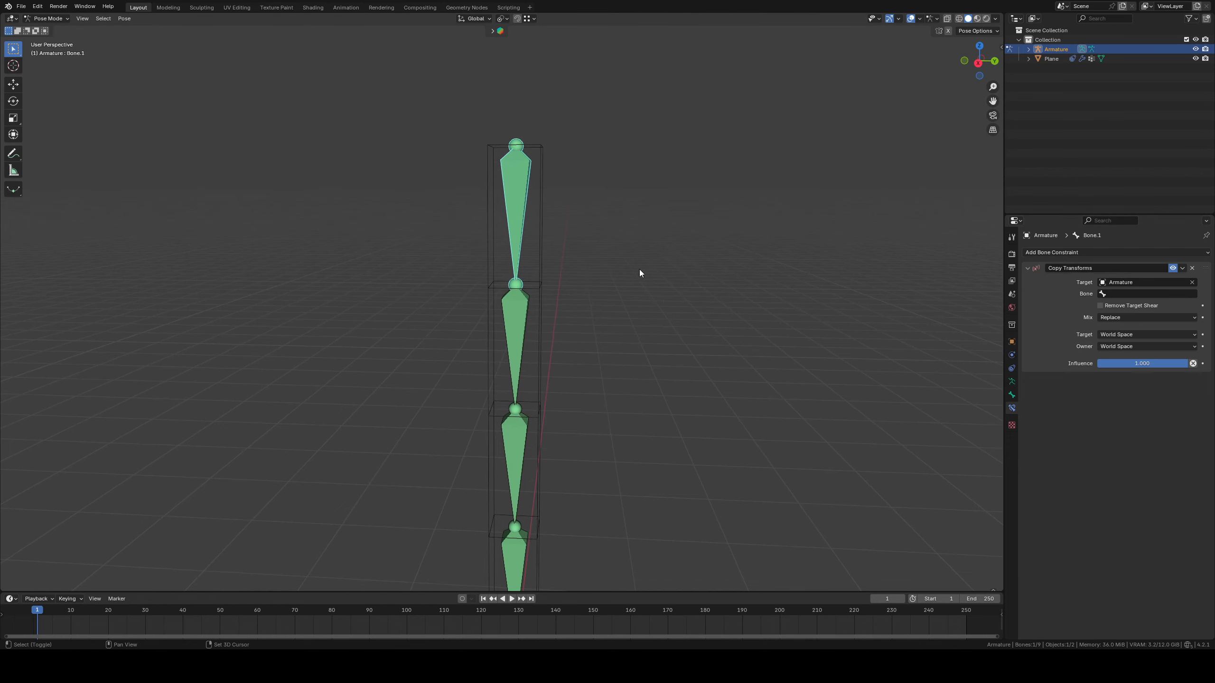
Set the mix mode of the topmost Deform bone's Copy Transforms constraint to After Original (Full)
click(506, 225)
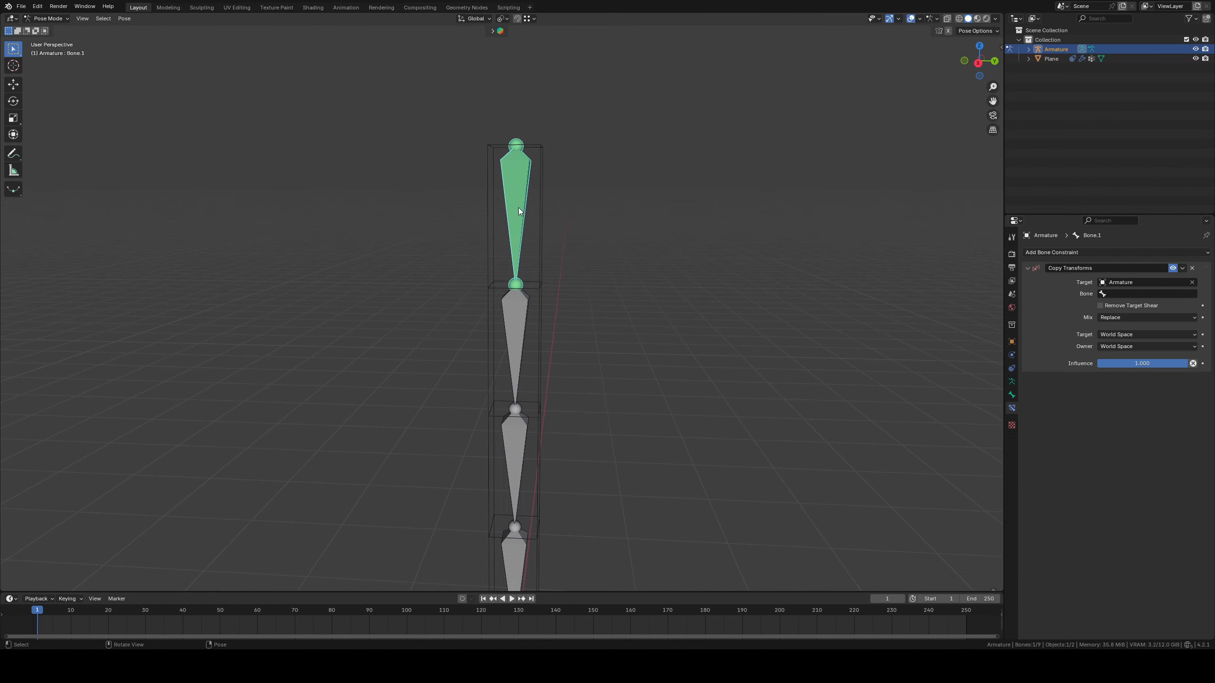
click(1135, 317)
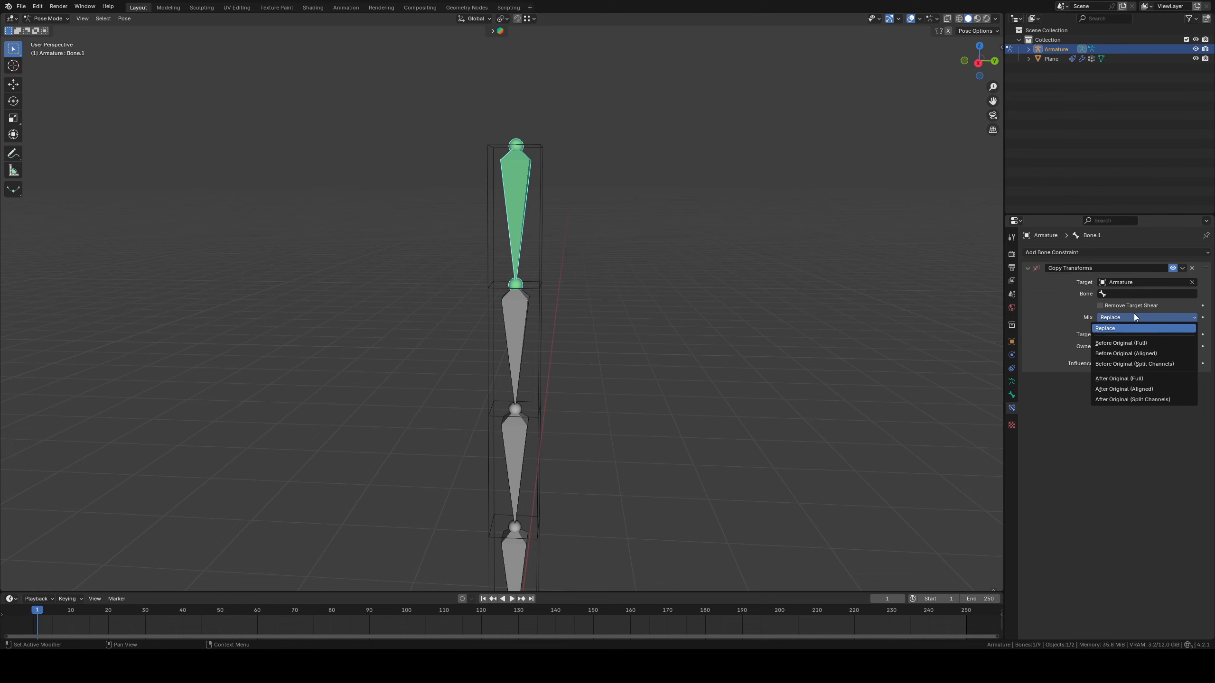
click(1133, 379)
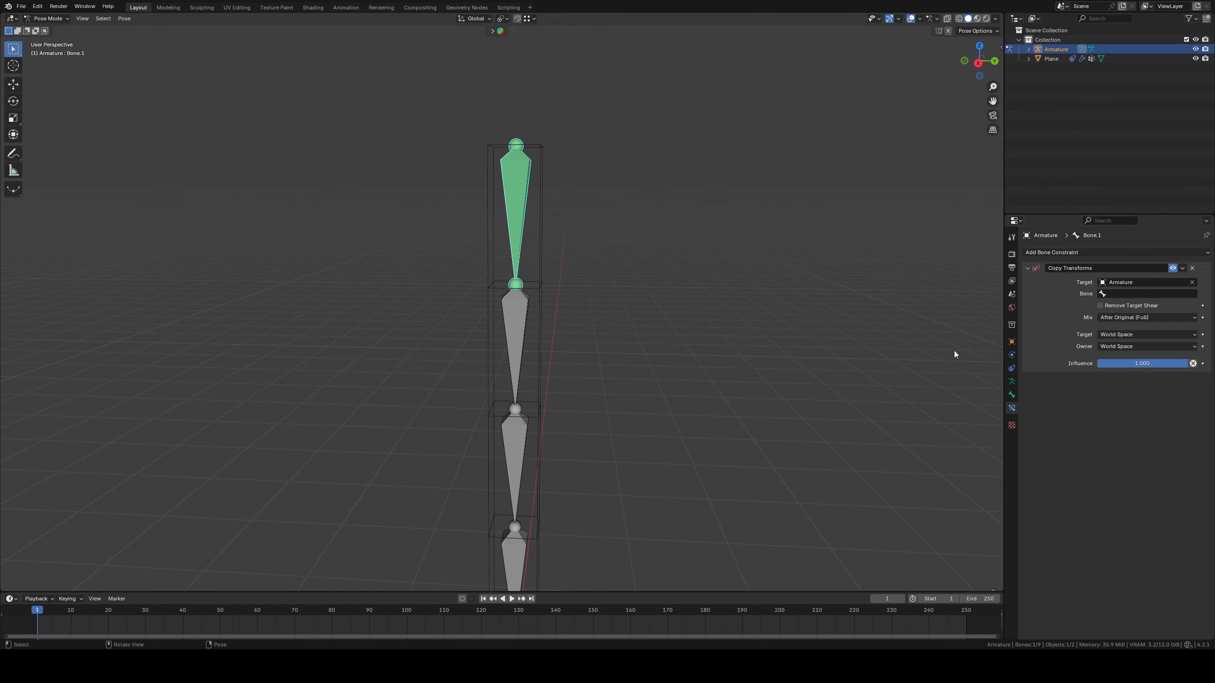
click(1107, 335)
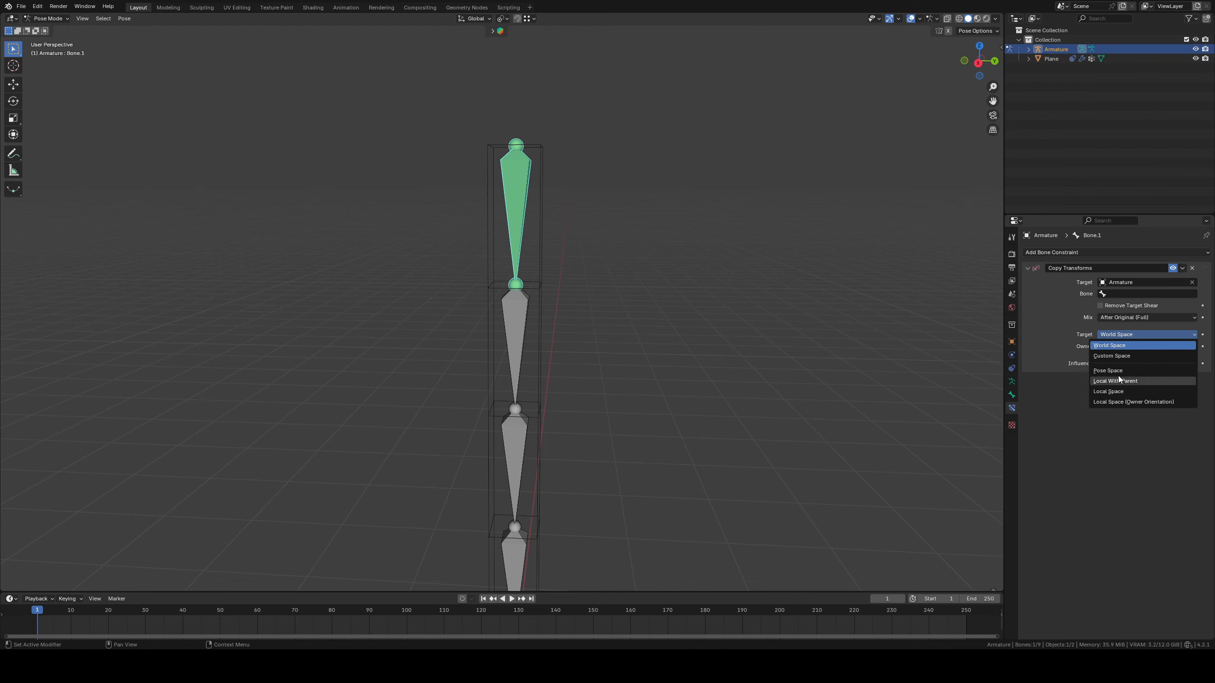
click(1108, 391)
click(1132, 335)
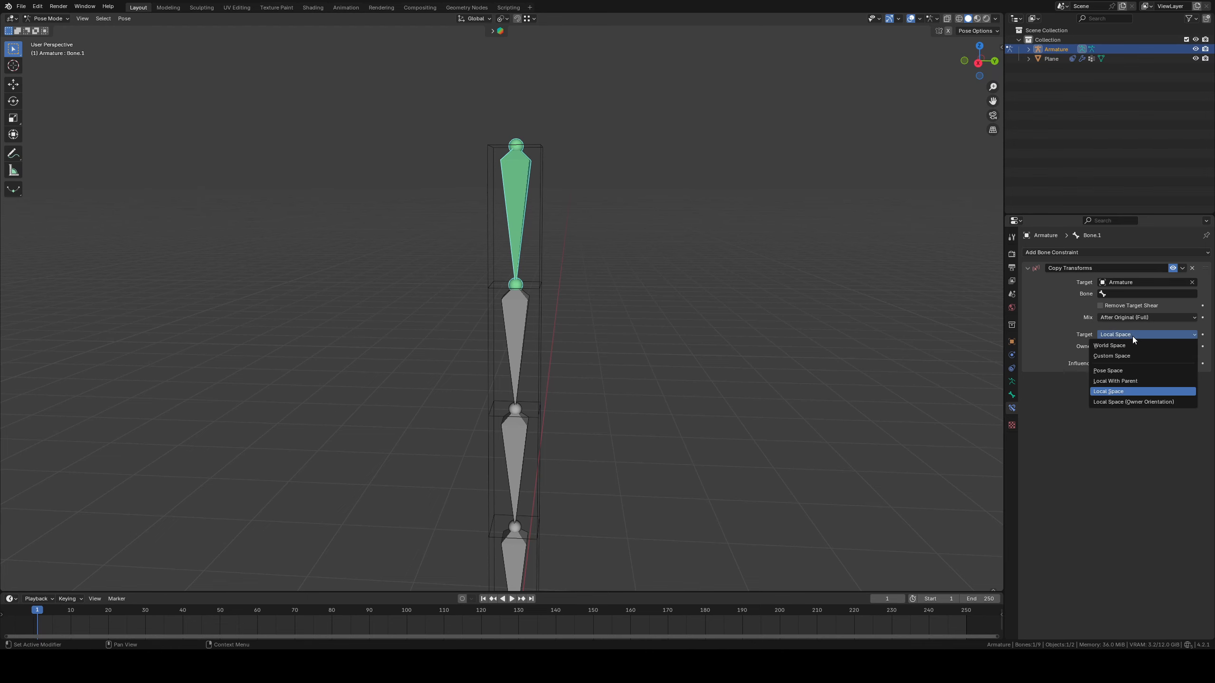
click(1115, 346)
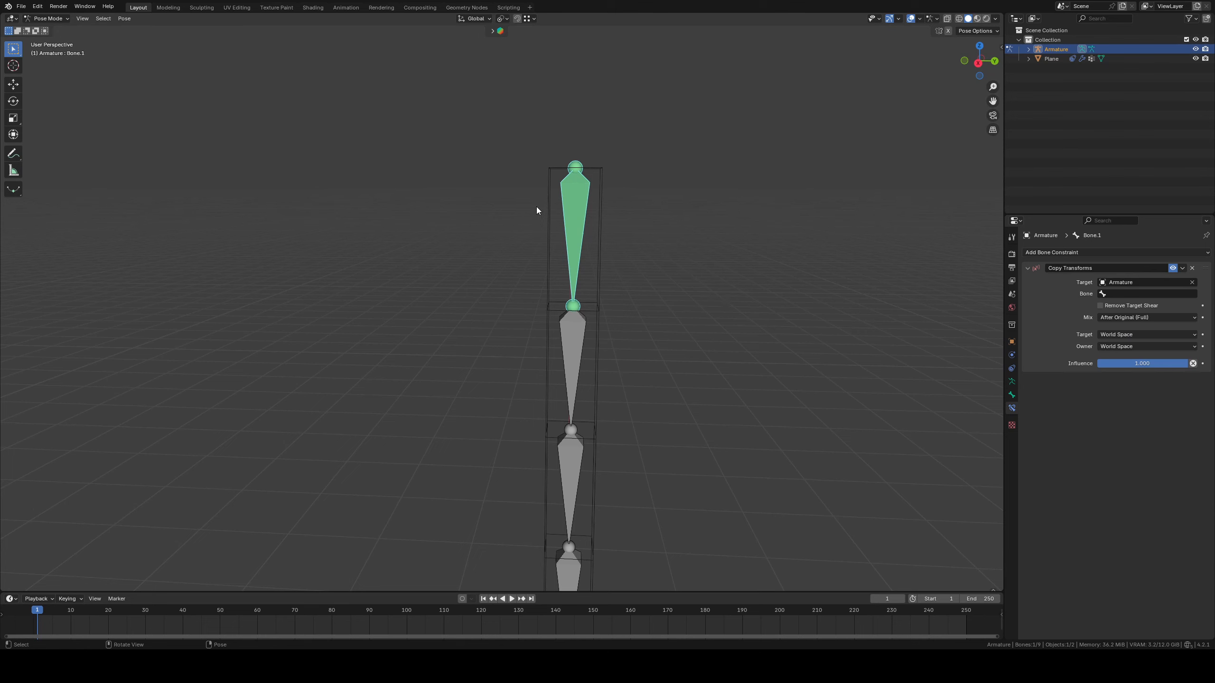
Select the remaining Deform bones along with the topmost one and copy its Copy Transforms constraint to them
key(ctrl+l)
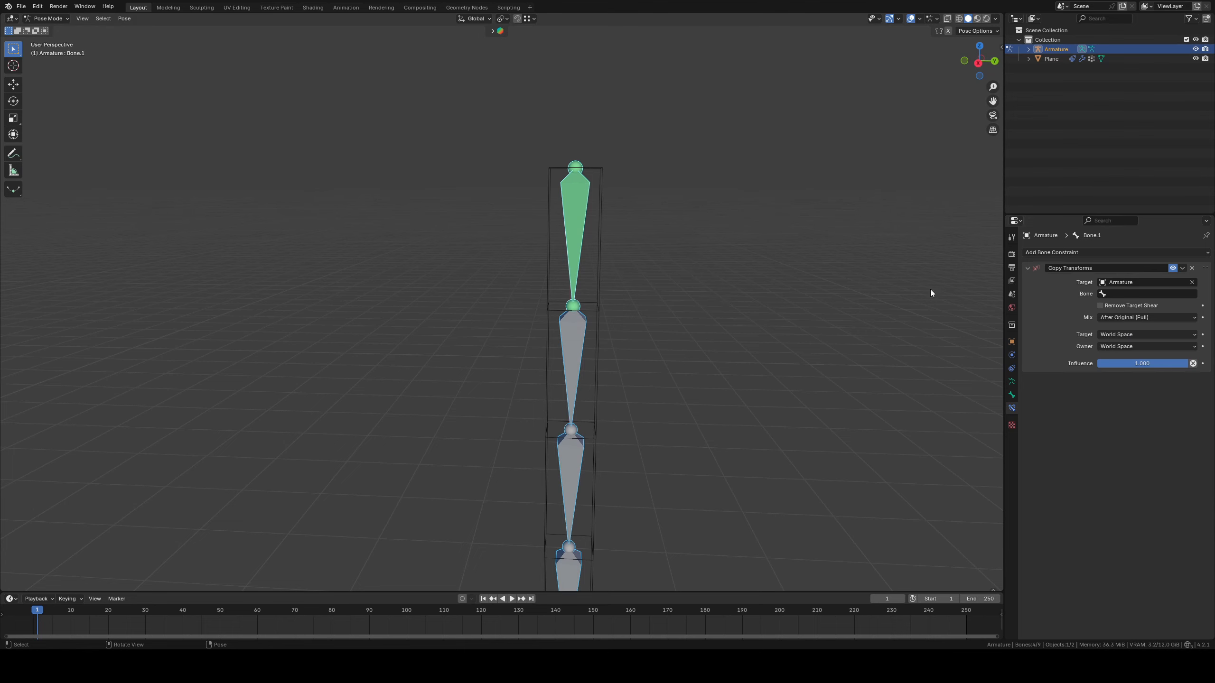
click(1182, 268)
click(1157, 299)
Set Bone.1.001 as the target bone of the topmost Deform bone's Copy Transforms constraint
click(589, 257)
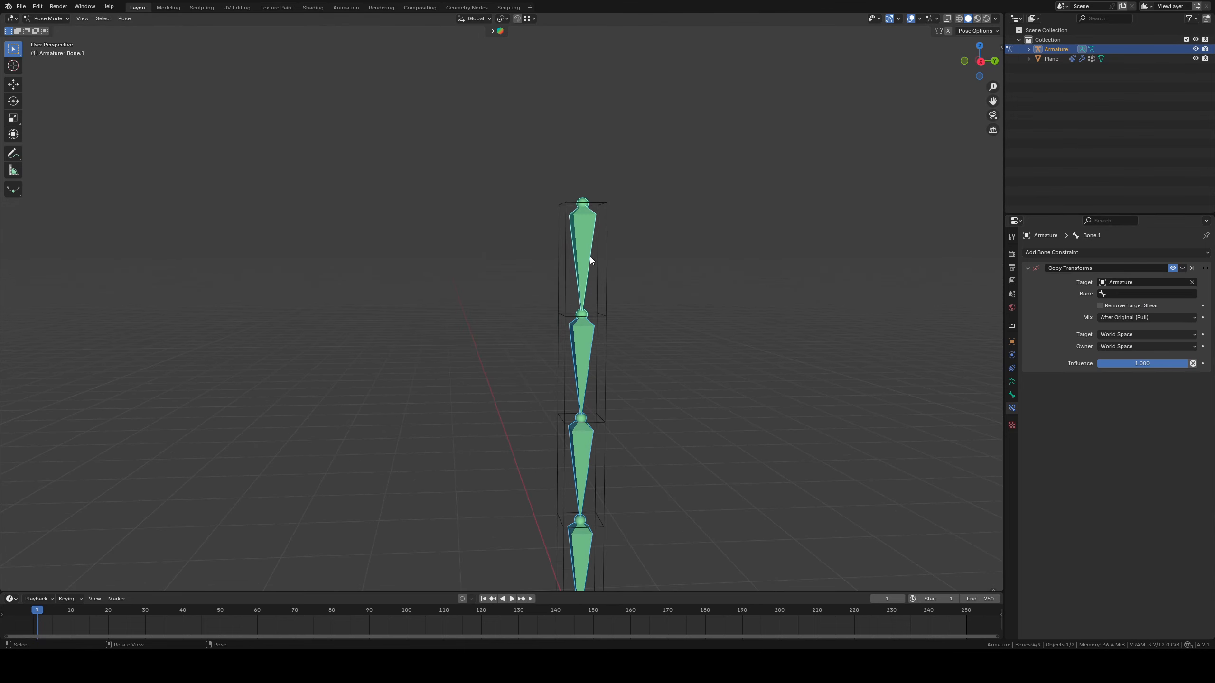
click(1140, 294)
text(Bone.1.001)
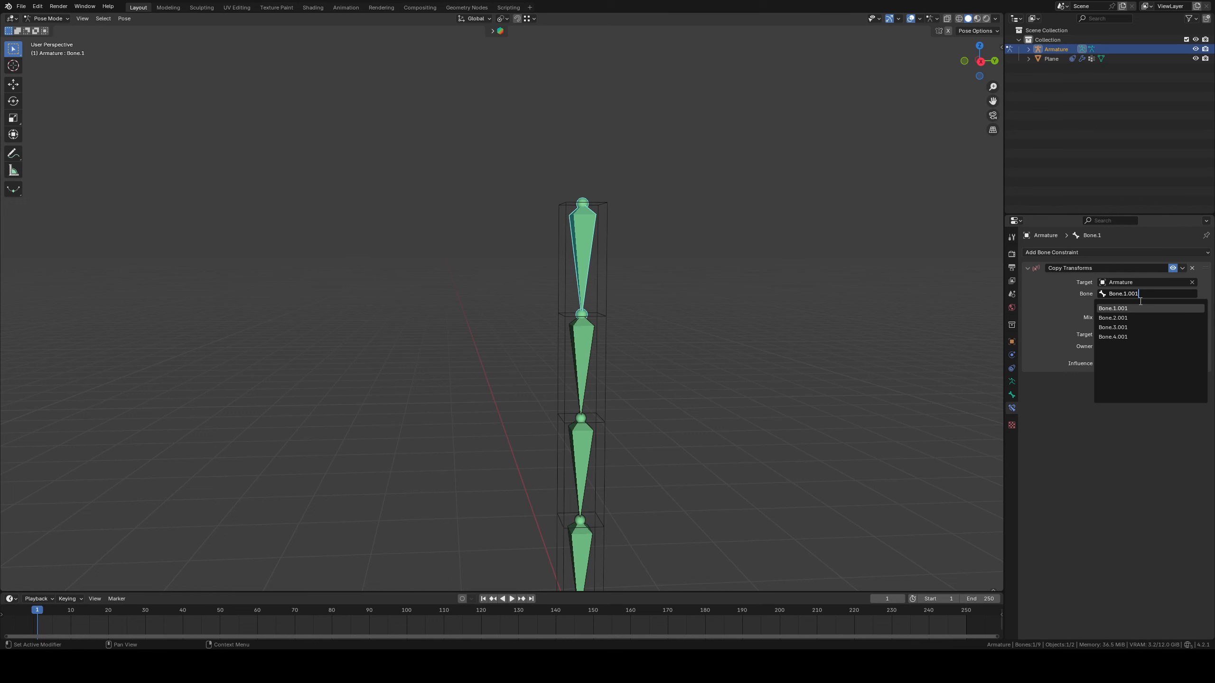
key(Return)
Set Bone.2.001 as the target bone of Bone.2's Copy Transforms constraint
middle_drag(622, 213, 401, 182)
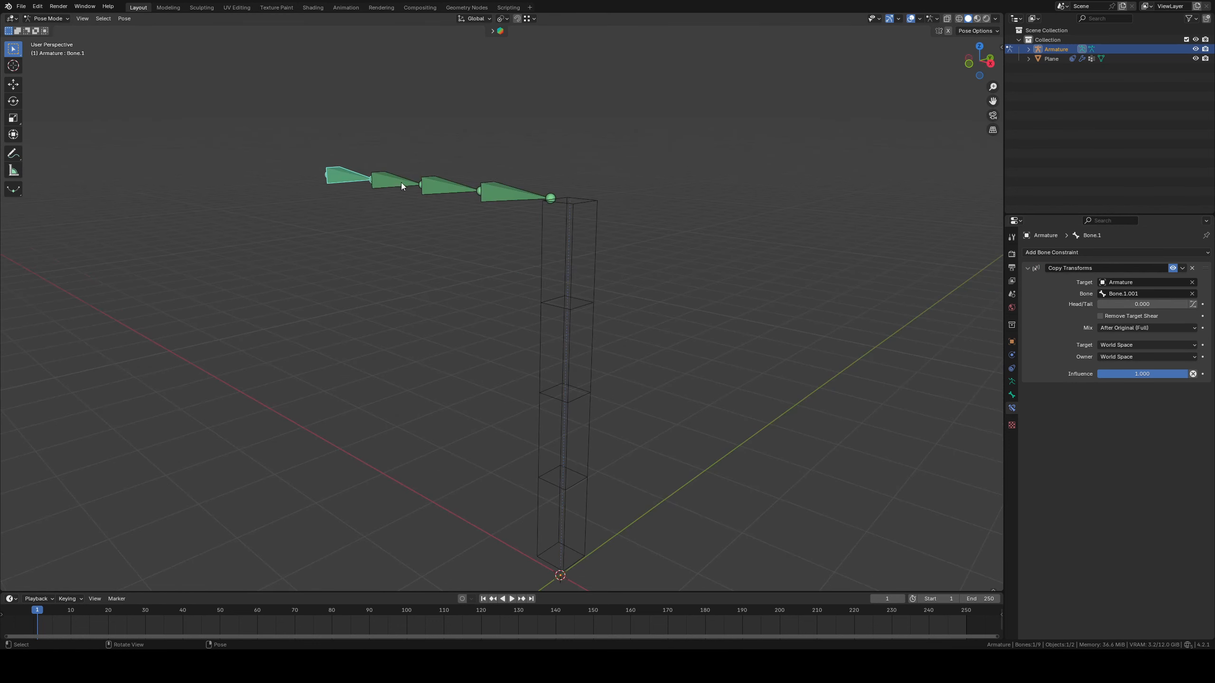
click(390, 184)
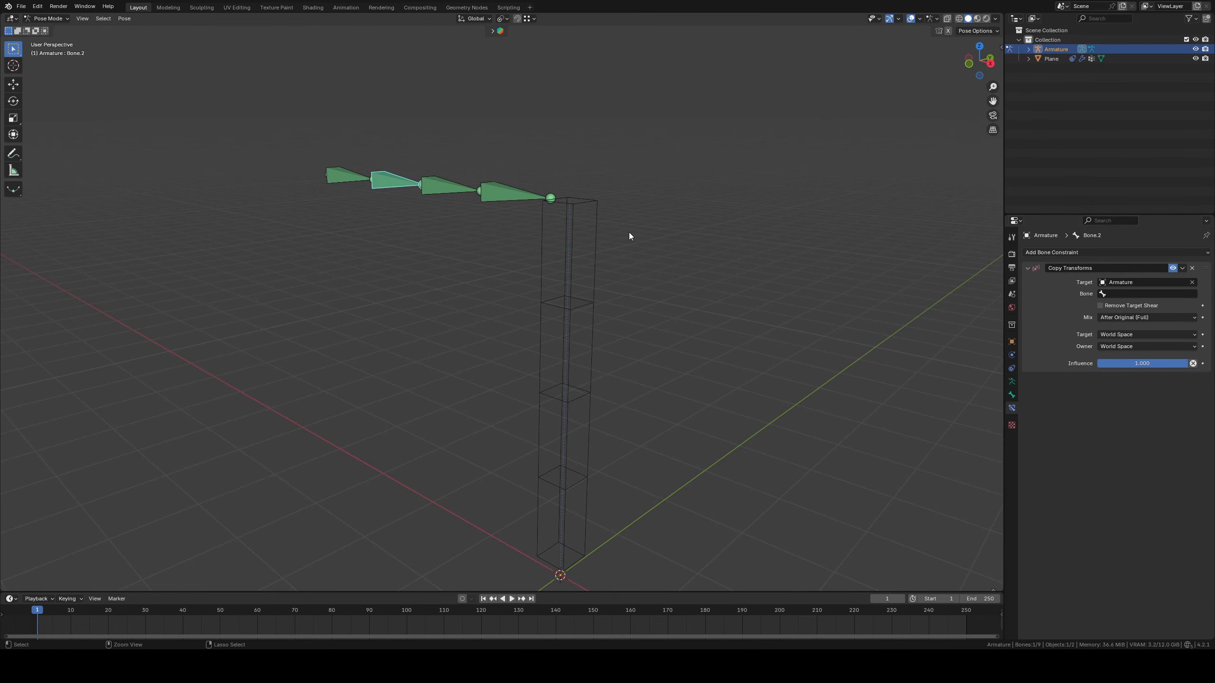
click(1159, 294)
text(Bone.2.001)
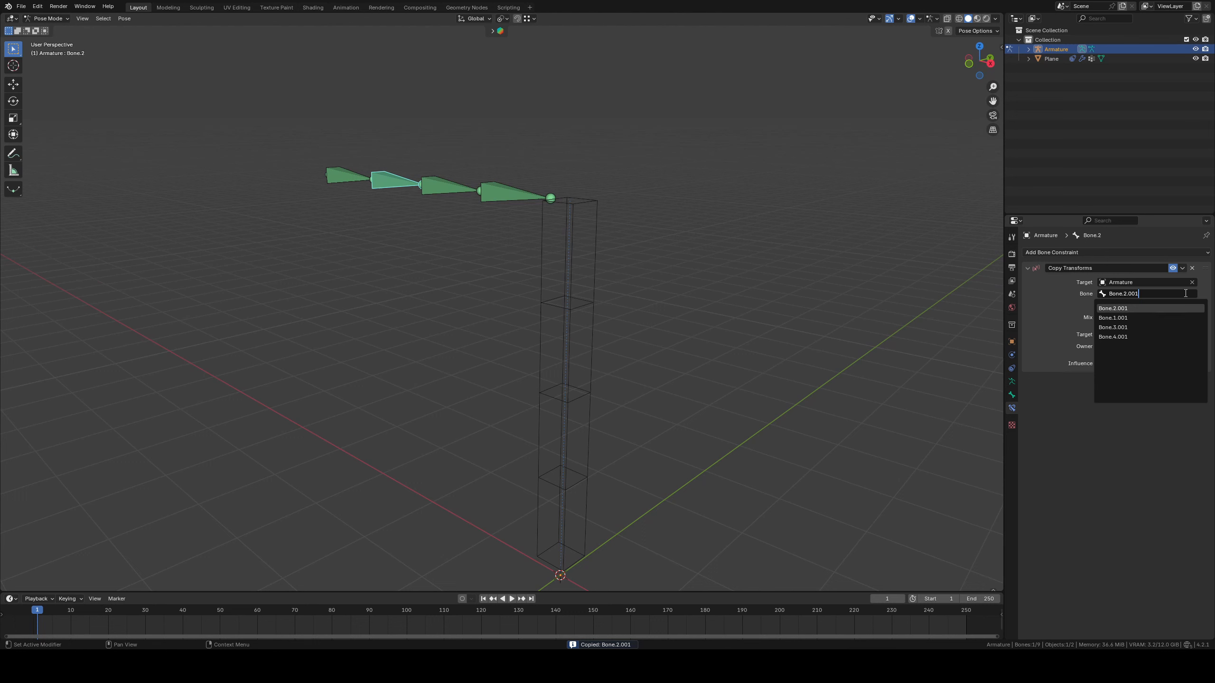
key(Return)
Set both the target and owner spaces of Bone.1's Copy Transforms constraint to Local Space
click(338, 177)
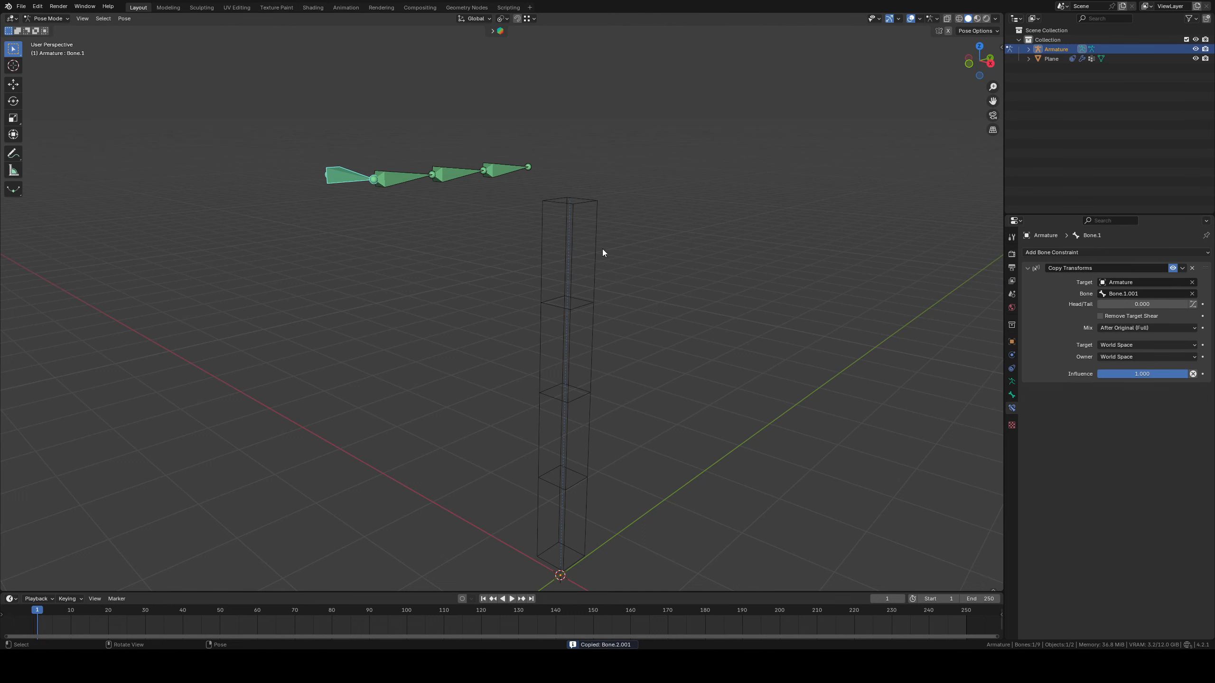
shift+middle_drag(727, 298, 796, 320)
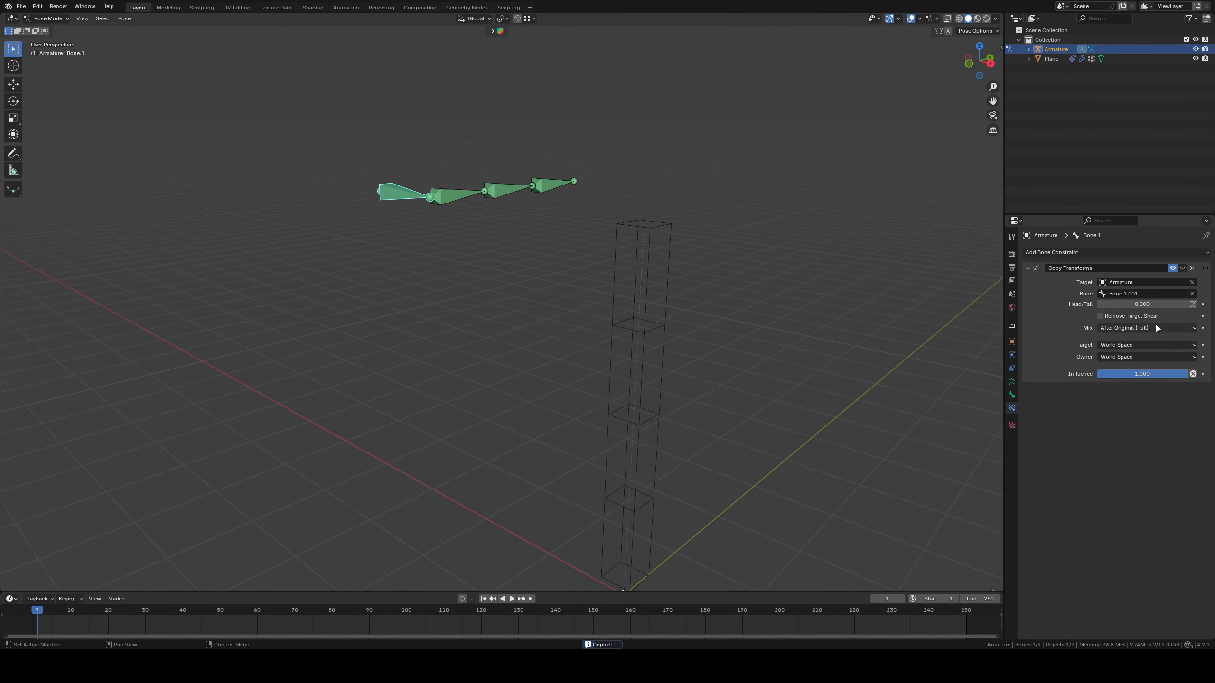
click(1120, 344)
click(1106, 405)
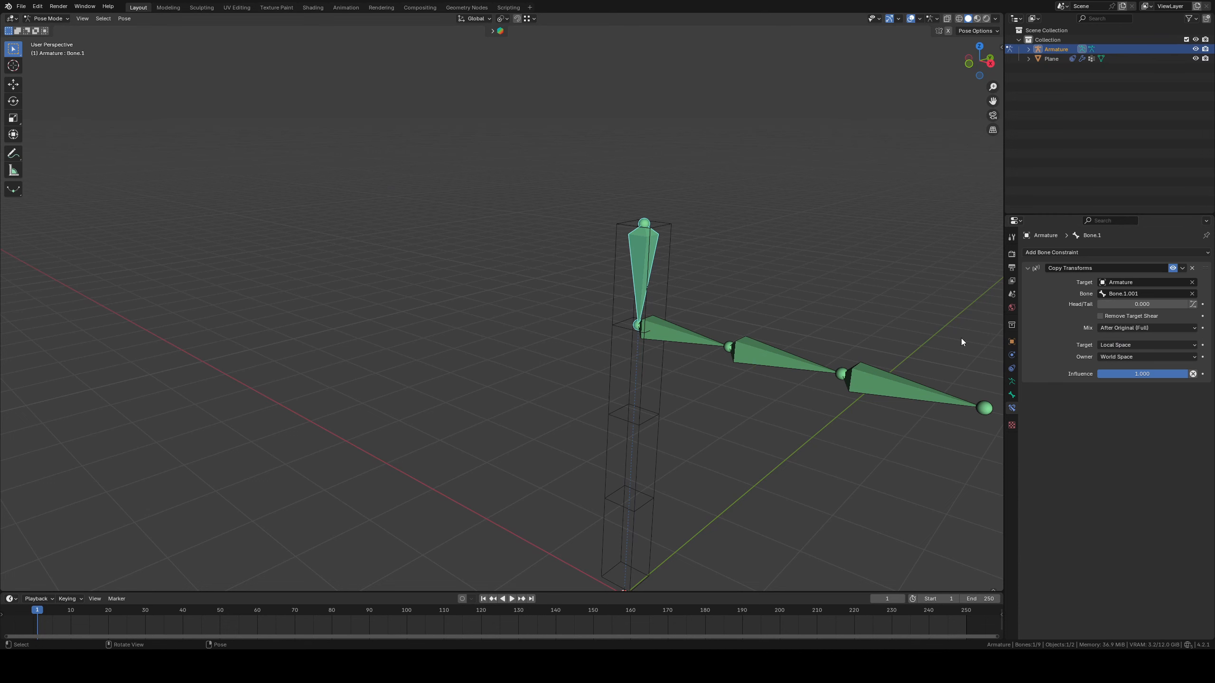
click(1145, 357)
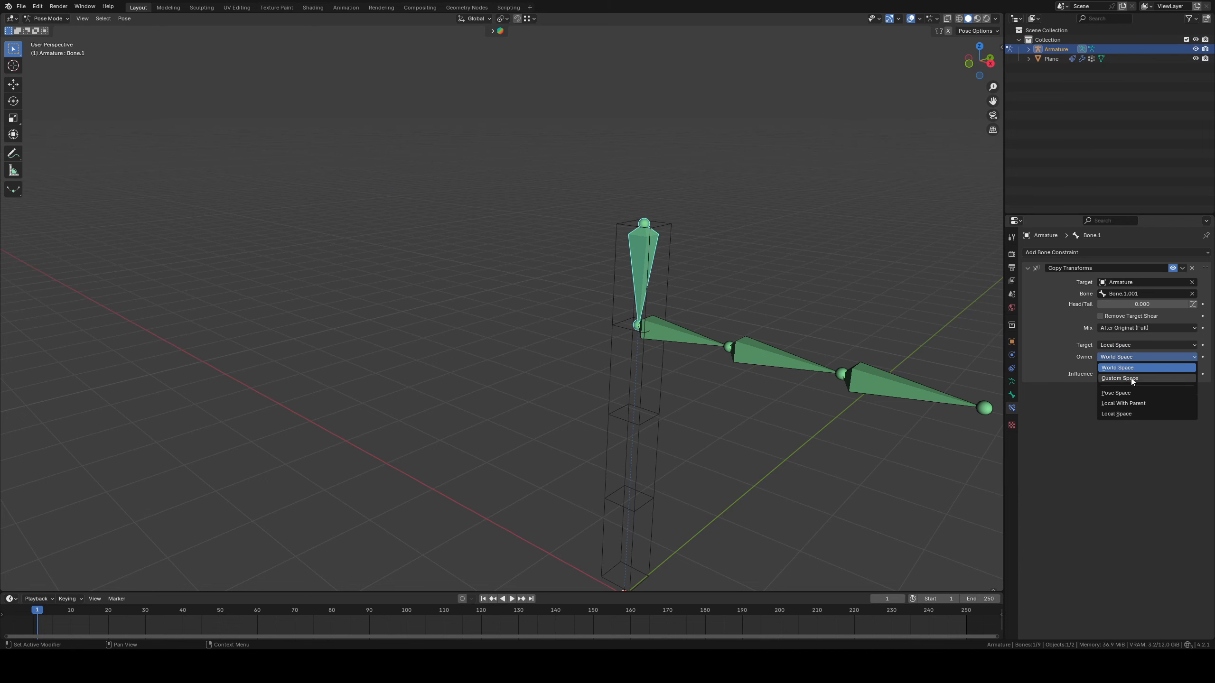
click(1122, 414)
Set both the target and owner spaces of Bone.2's Copy Transforms constraint to Local Space
shift+middle_drag(784, 355, 728, 340)
click(635, 325)
shift+middle_drag(635, 325, 542, 300)
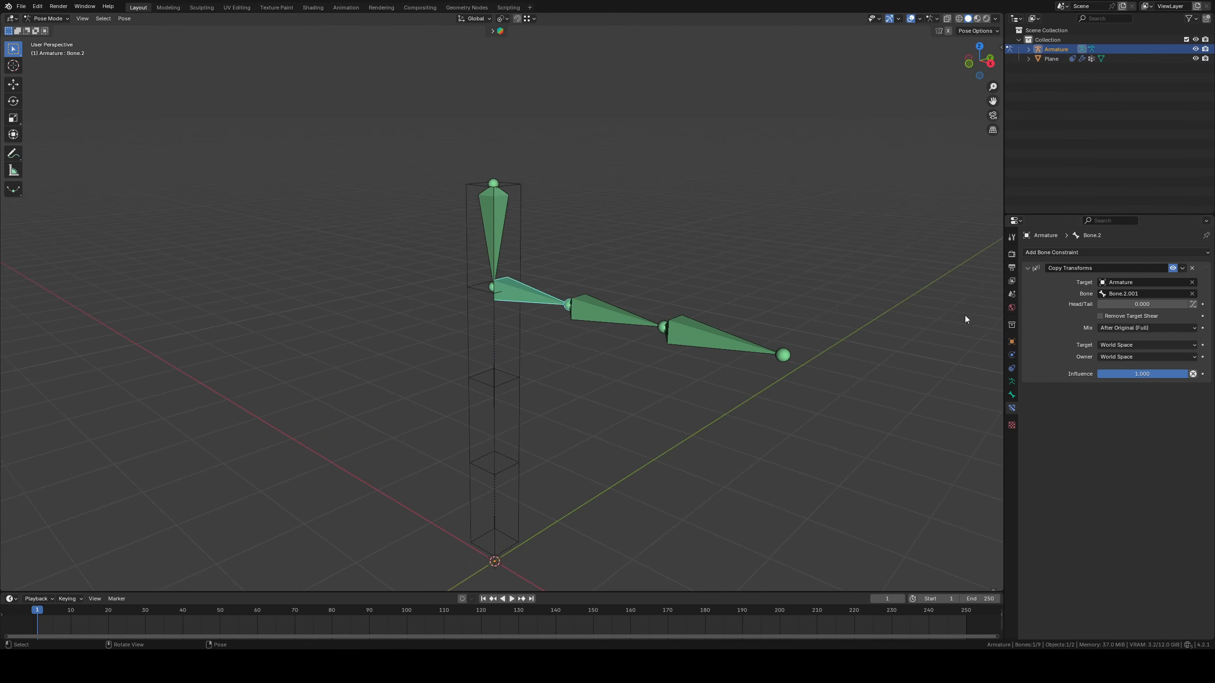
click(1115, 345)
click(1117, 403)
click(1148, 357)
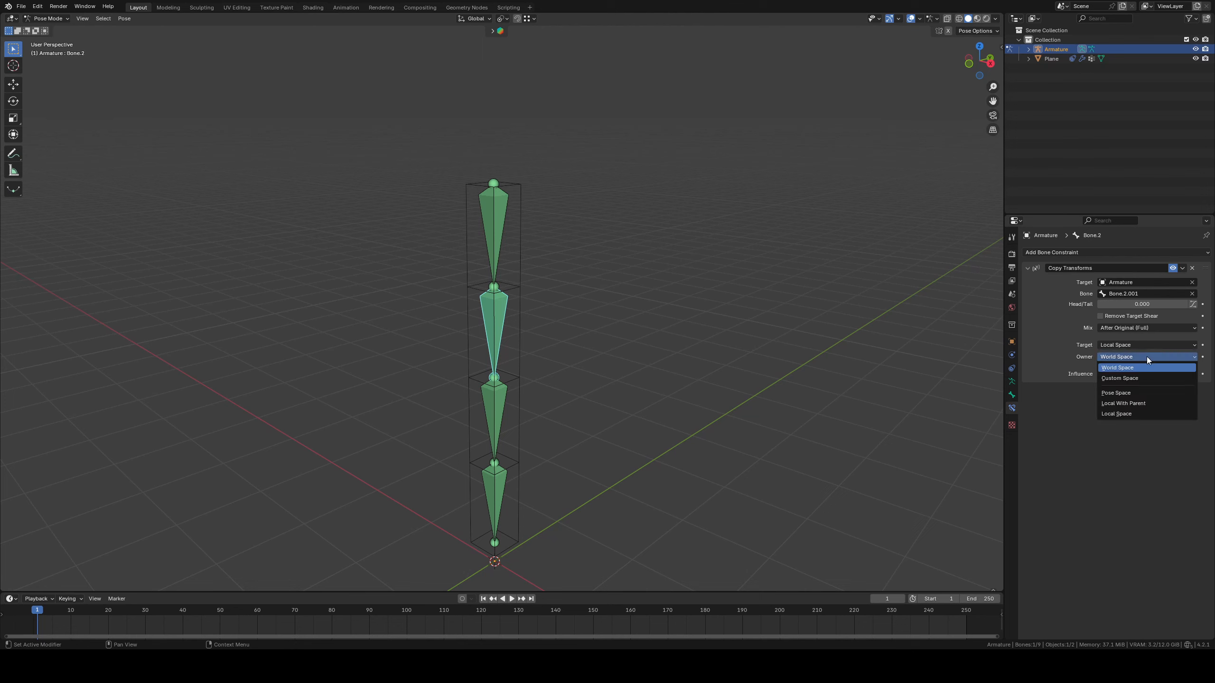
click(1117, 414)
Set both the target and owner spaces of Bone.3's Copy Transforms constraint to Local Space
click(497, 415)
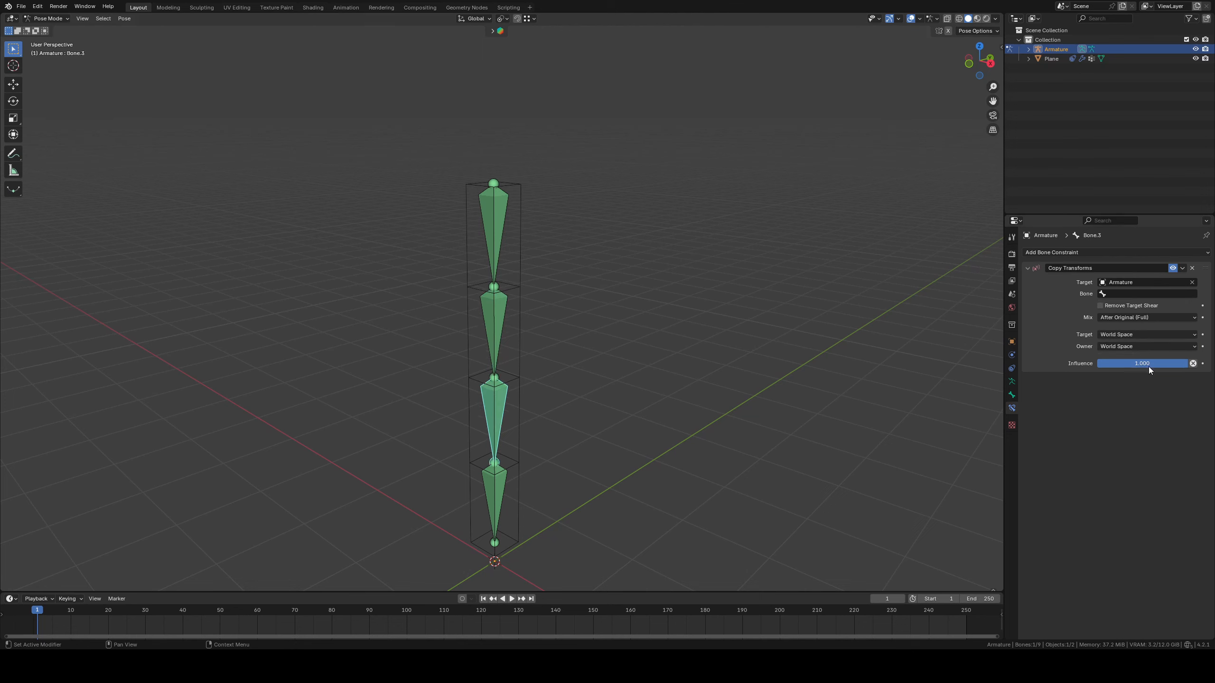
click(1109, 340)
click(1111, 392)
click(1151, 347)
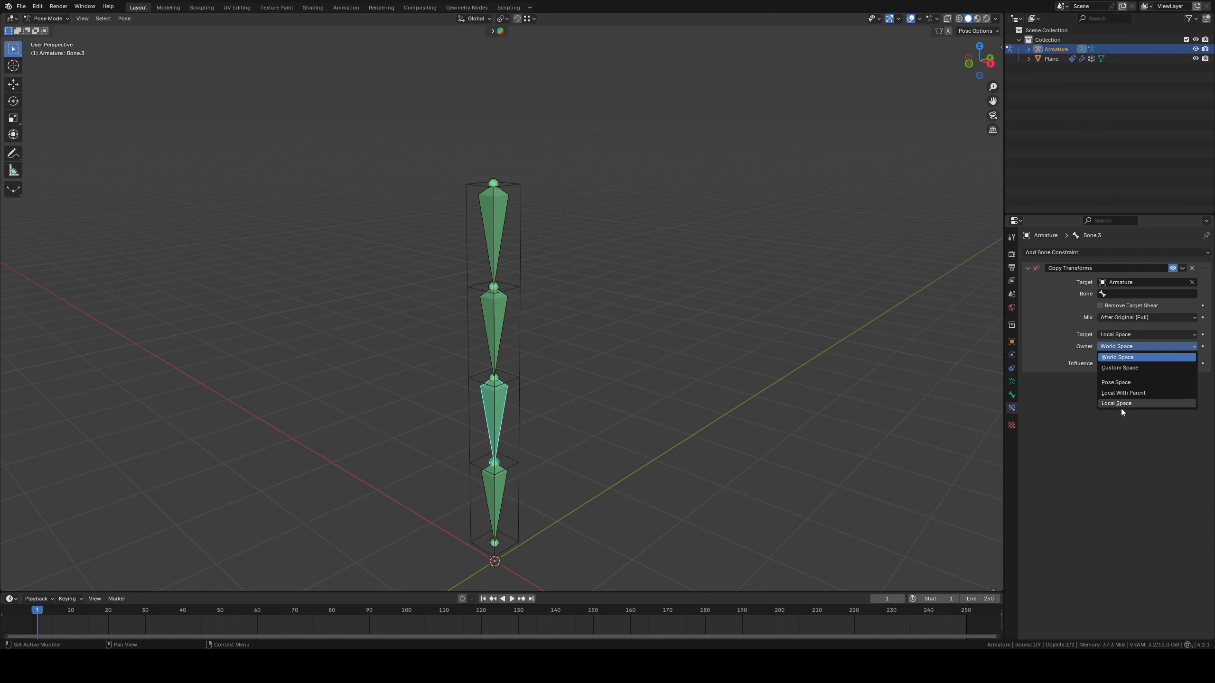
click(1121, 408)
Set both the target and owner spaces of Bone.4's Copy Transforms constraint to Local Space
click(497, 482)
click(1119, 345)
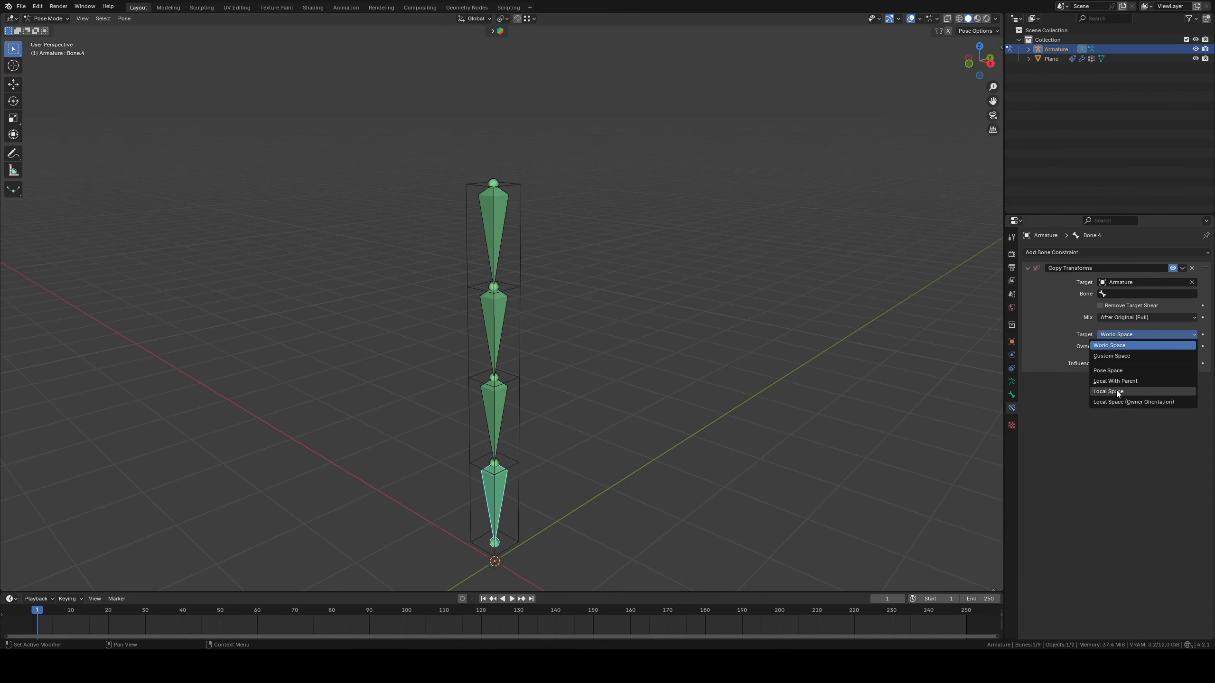
click(1116, 392)
click(1122, 345)
click(1116, 398)
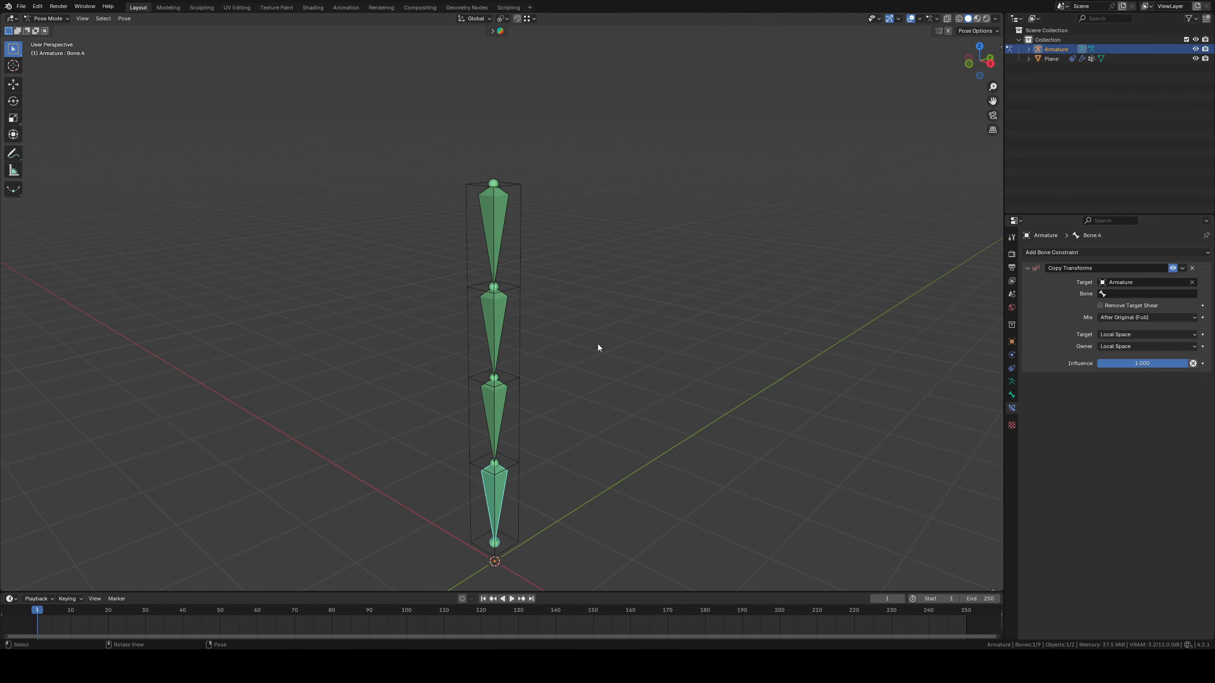
Set Bone.3.001 as the target bone of Bone.3's Copy Transforms constraint
click(504, 326)
scroll(692, 295, up, 2)
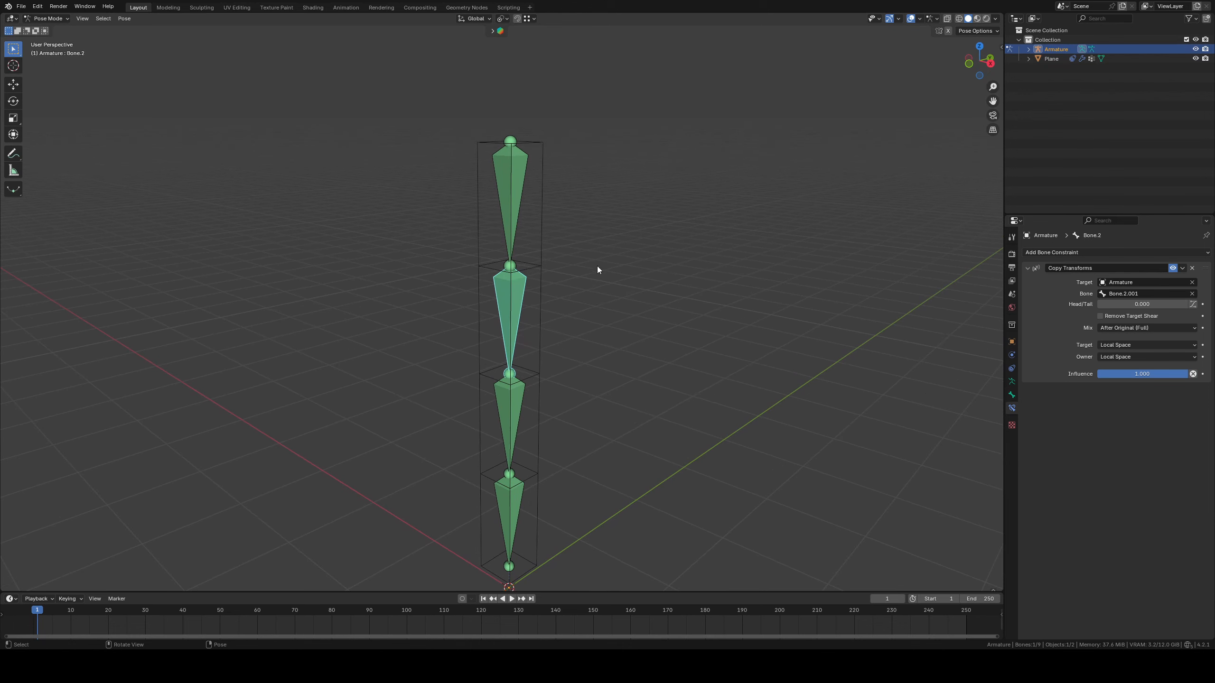
click(515, 421)
key(ctrl+c)
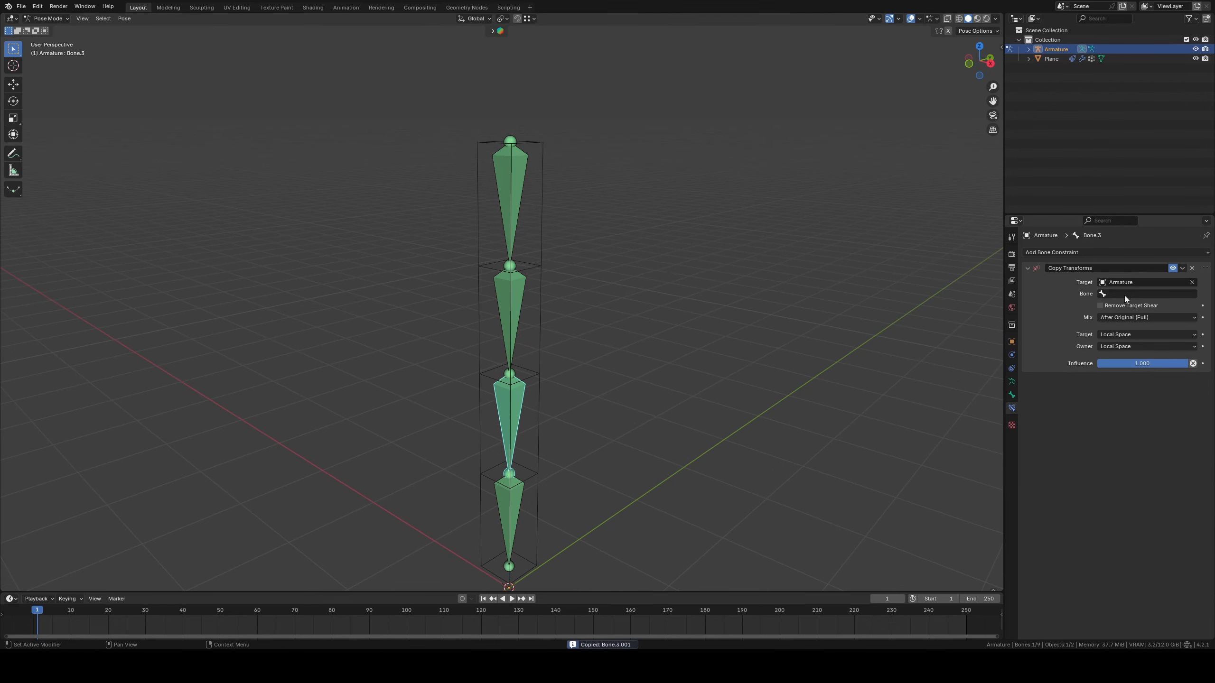
click(1124, 294)
key(Return)
Set Bone.4.001 as the target bone of Bone.4's Copy Transforms constraint
shift+middle_drag(602, 509, 589, 457)
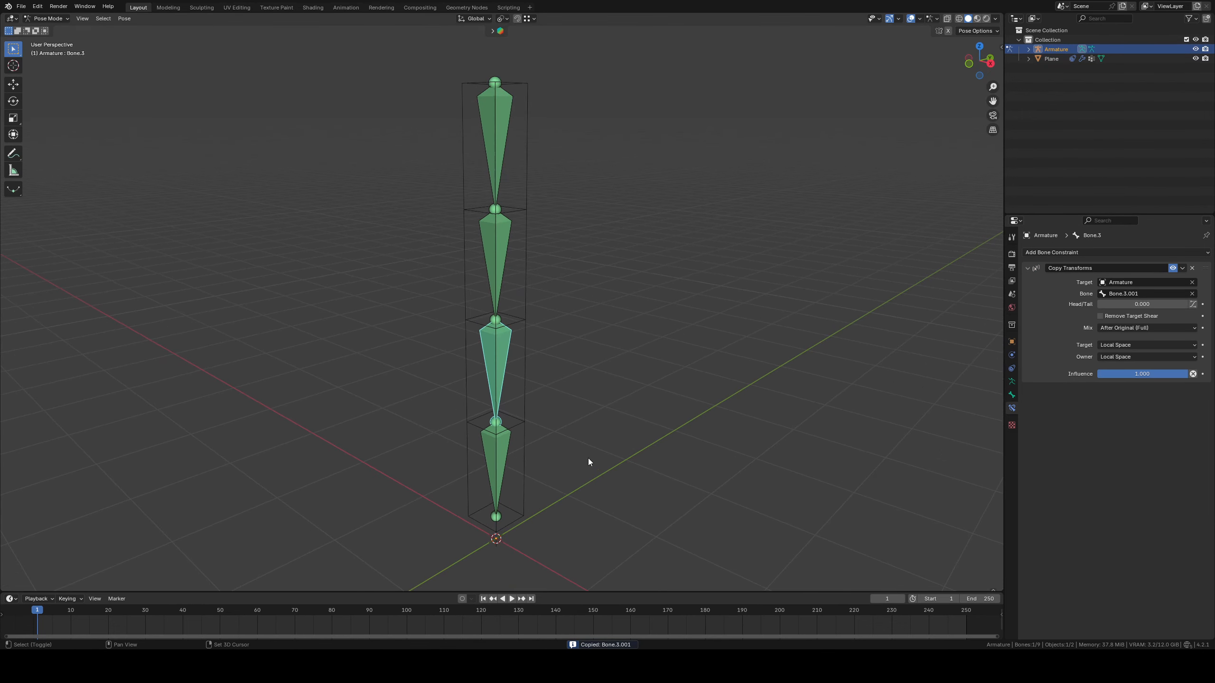
click(503, 454)
click(1135, 294)
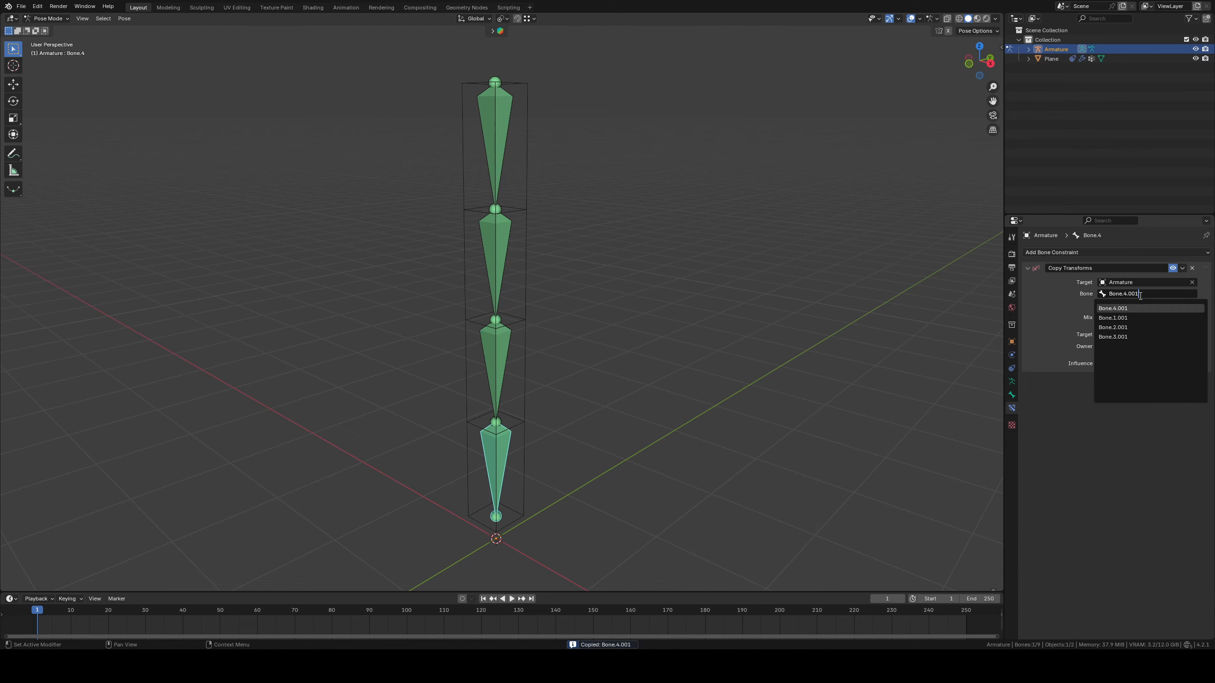
key(ctrl+v)
key(Return)
In Object Mode, test the chain by moving the Armature around during playback, then stop and return to frame 1
click(44, 20)
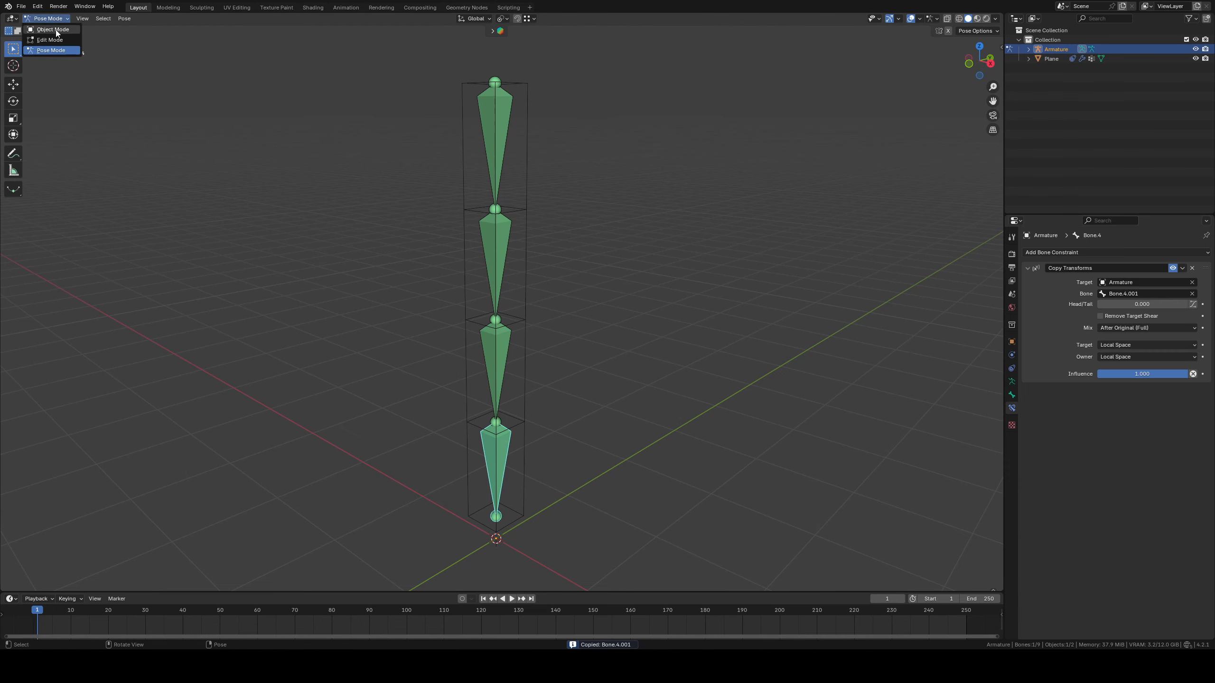
click(55, 32)
shift+middle_drag(571, 176, 597, 233)
key(space)
key(g)
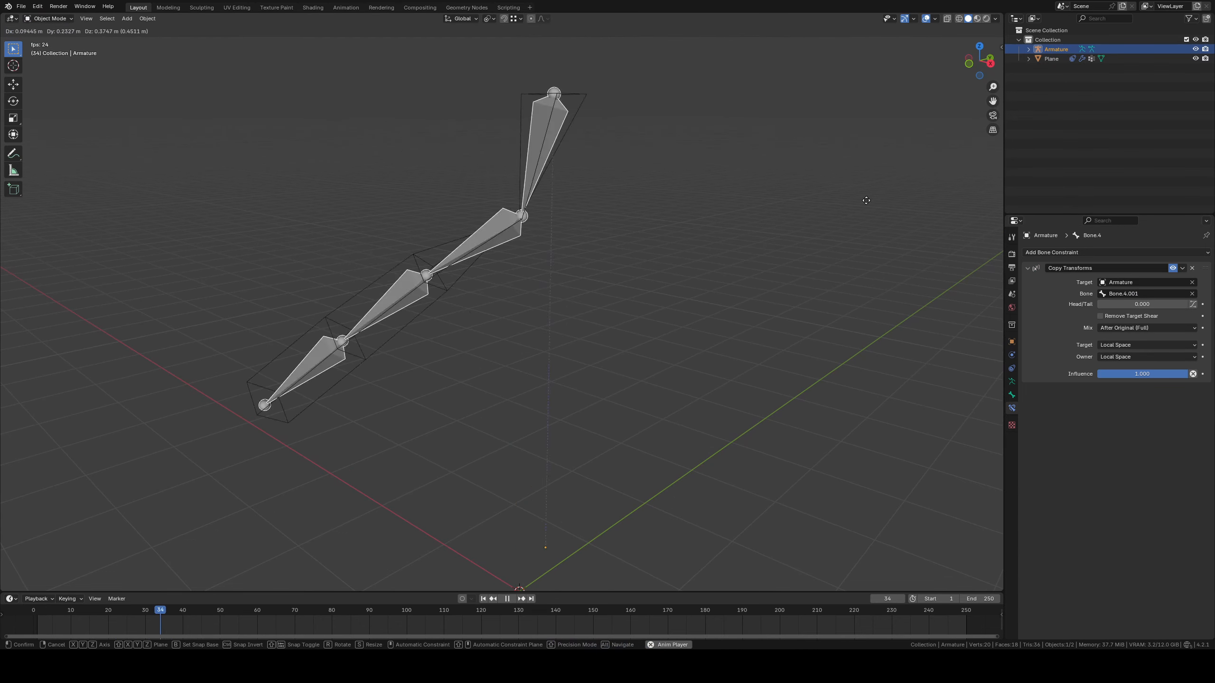
click(596, 345)
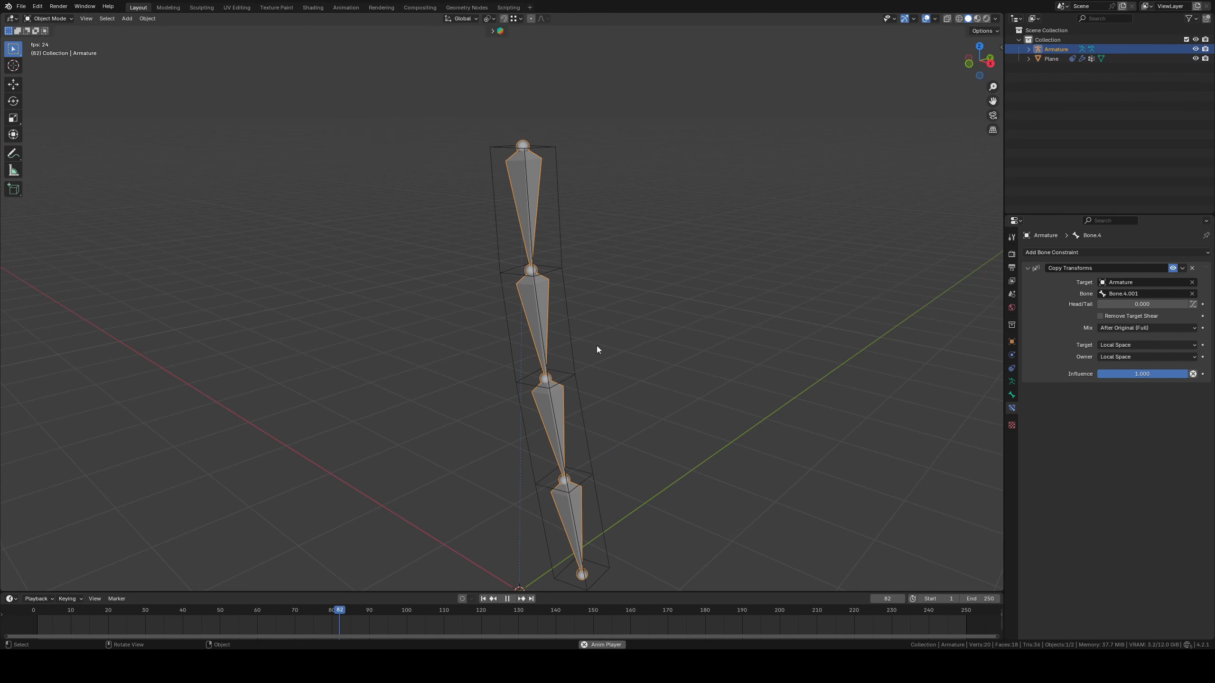
key(space)
click(483, 598)
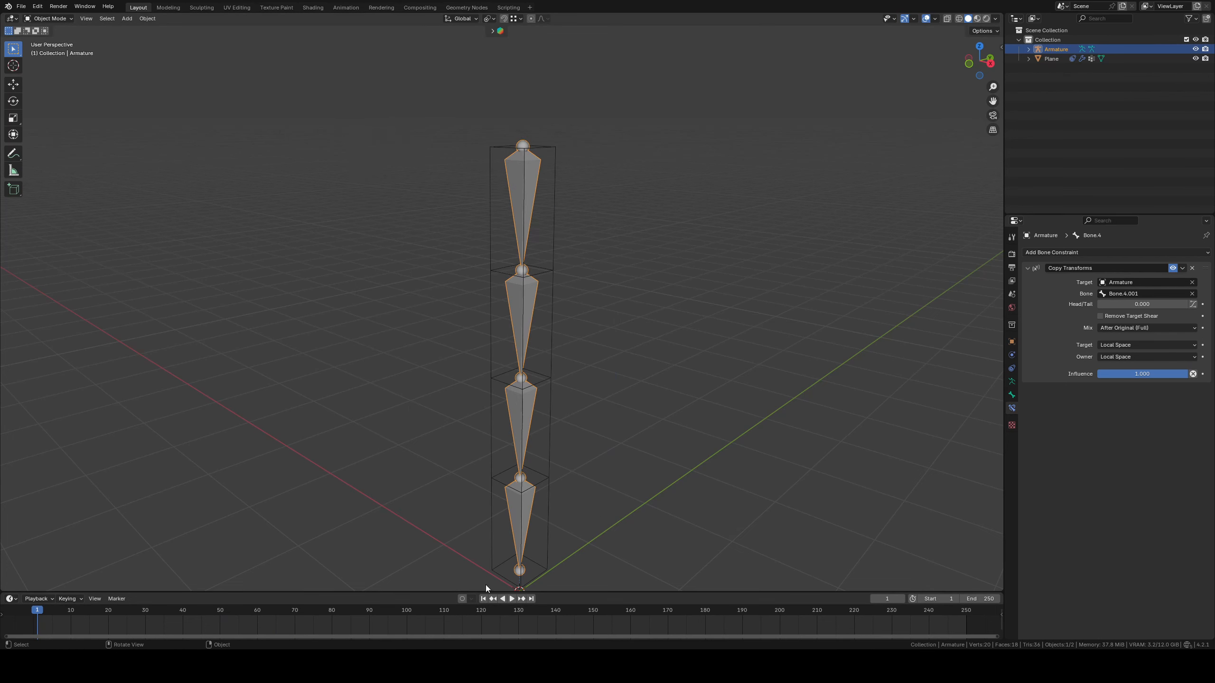
Enable auto keying and record keyframes by moving the Armature around during playback, then stop and return to frame 1
click(462, 598)
scroll(605, 329, down, 3)
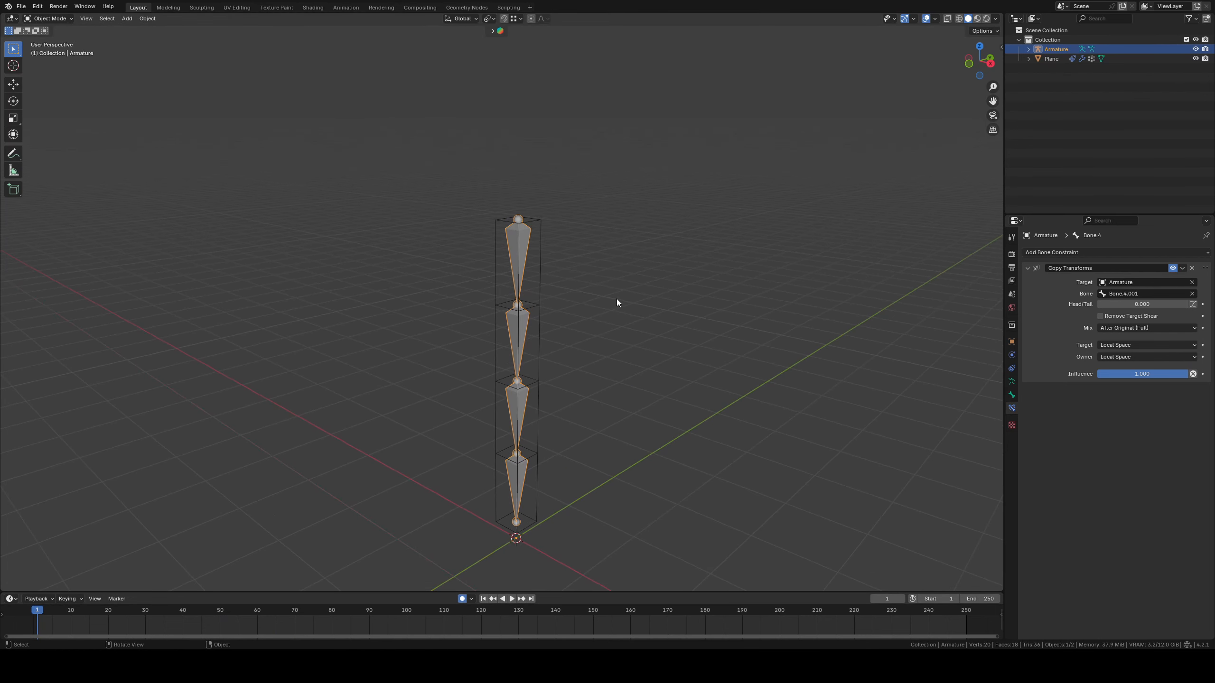
key(space)
key(g)
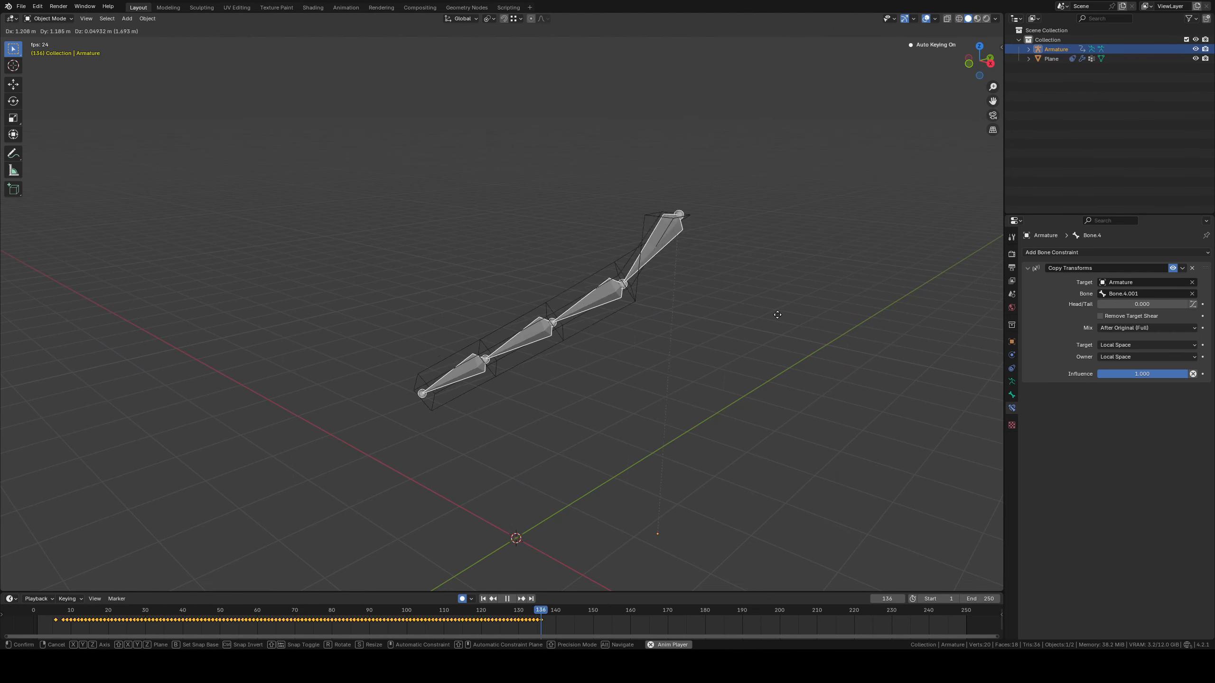
right_click(751, 302)
click(508, 597)
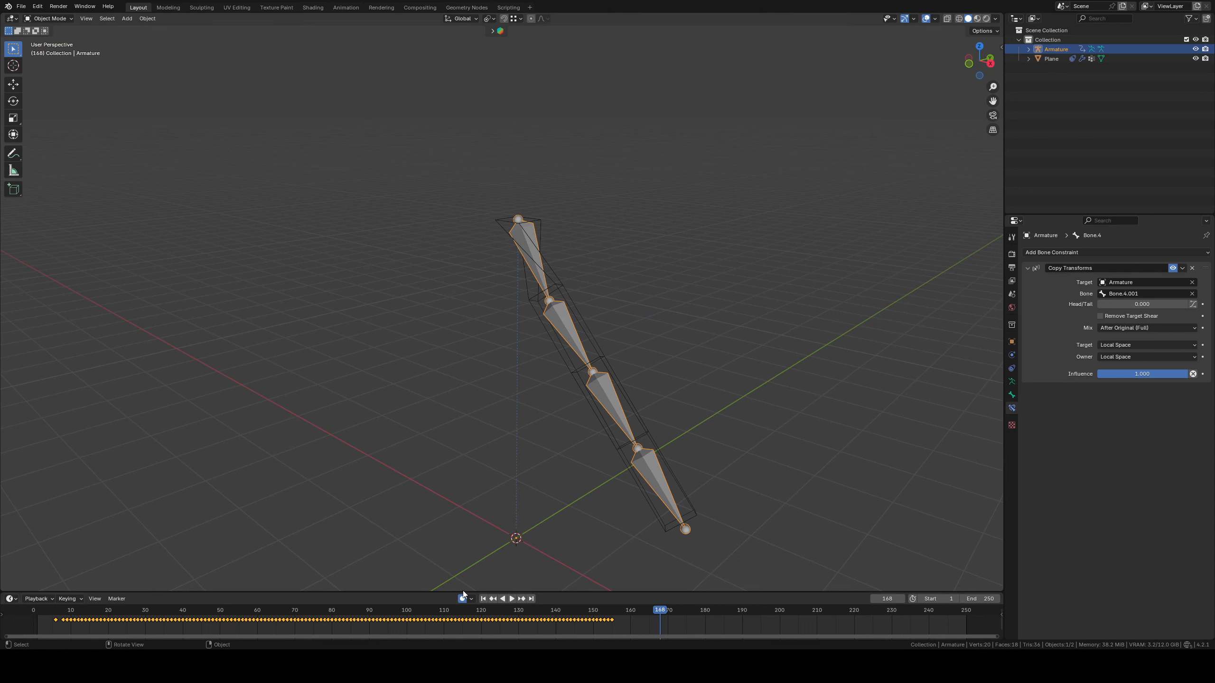
click(484, 598)
Bake the cloth cache of the Plane cage for frames 1 to 250 and play back the result
click(545, 225)
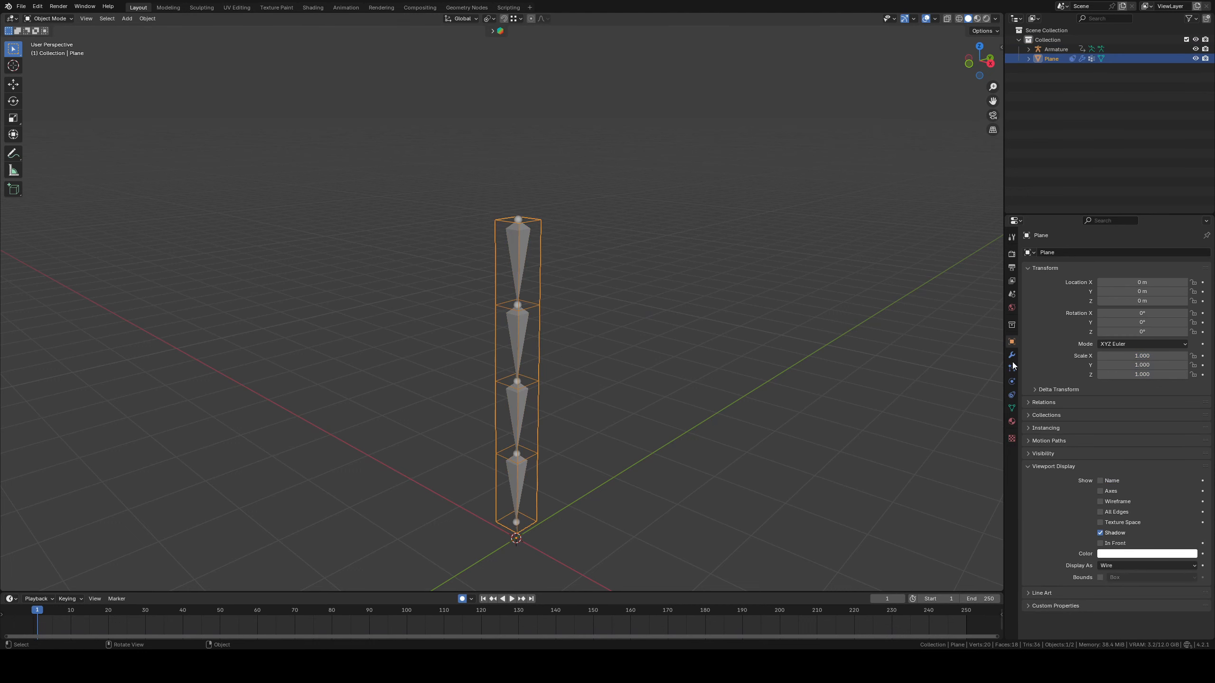
click(1011, 381)
scroll(1047, 423, down, 8)
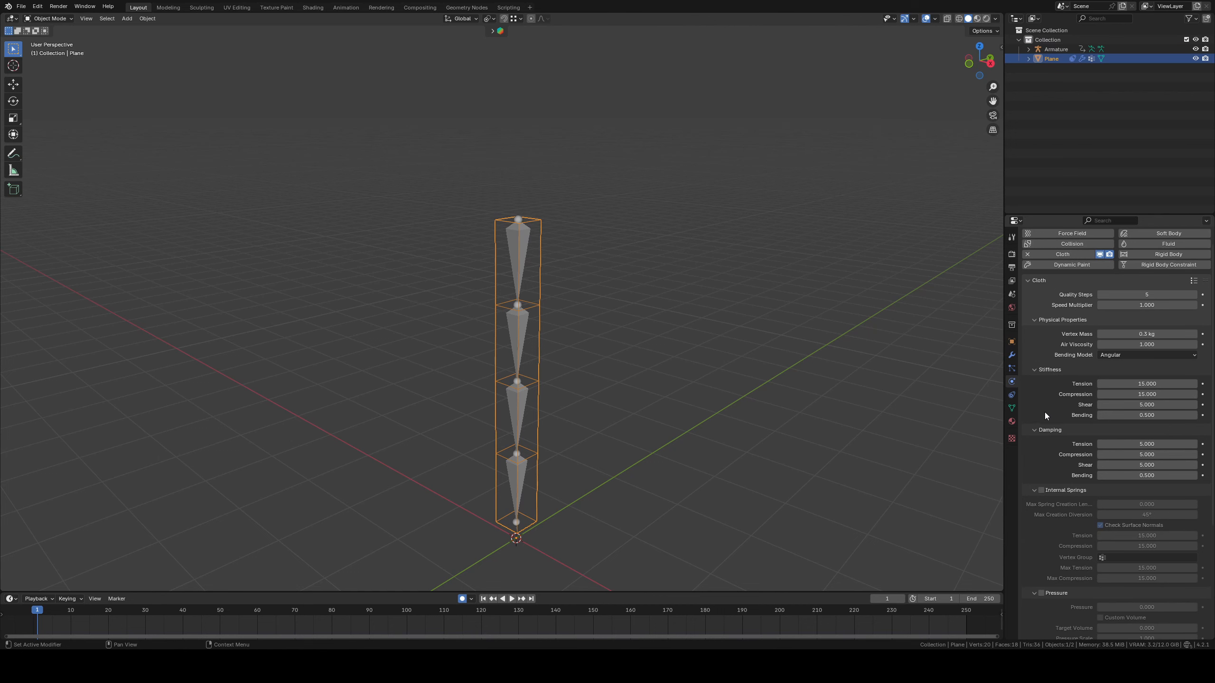
click(1049, 513)
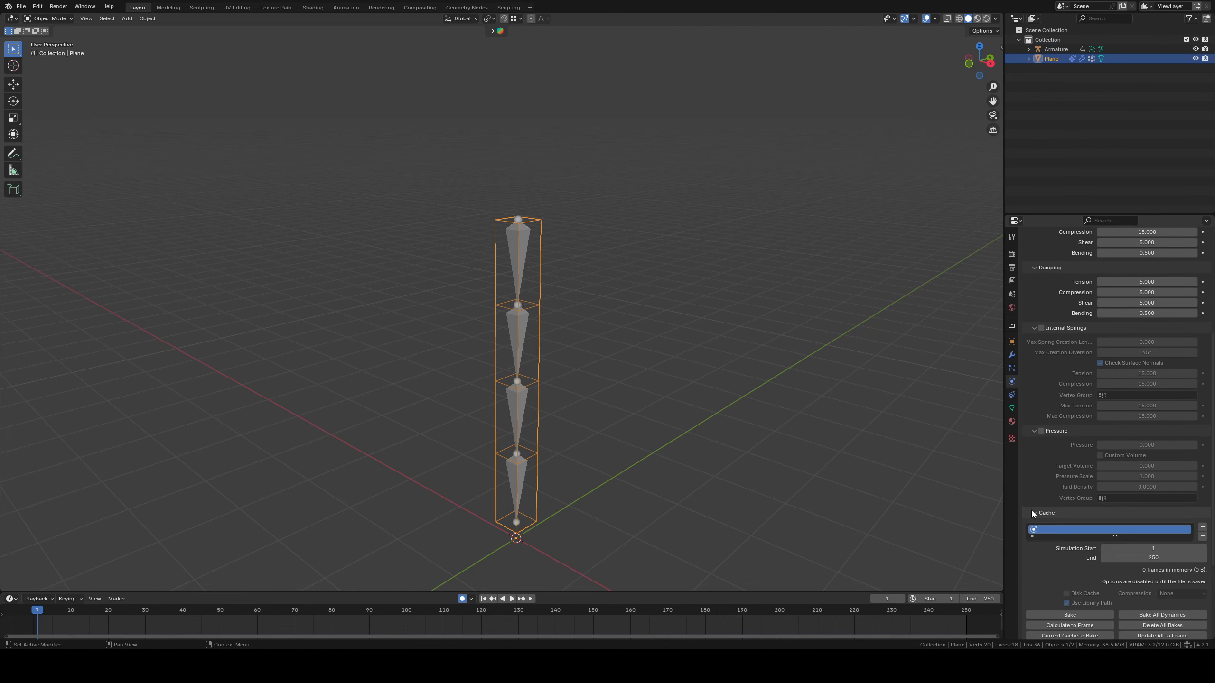
scroll(1081, 541, down, 4)
click(1069, 519)
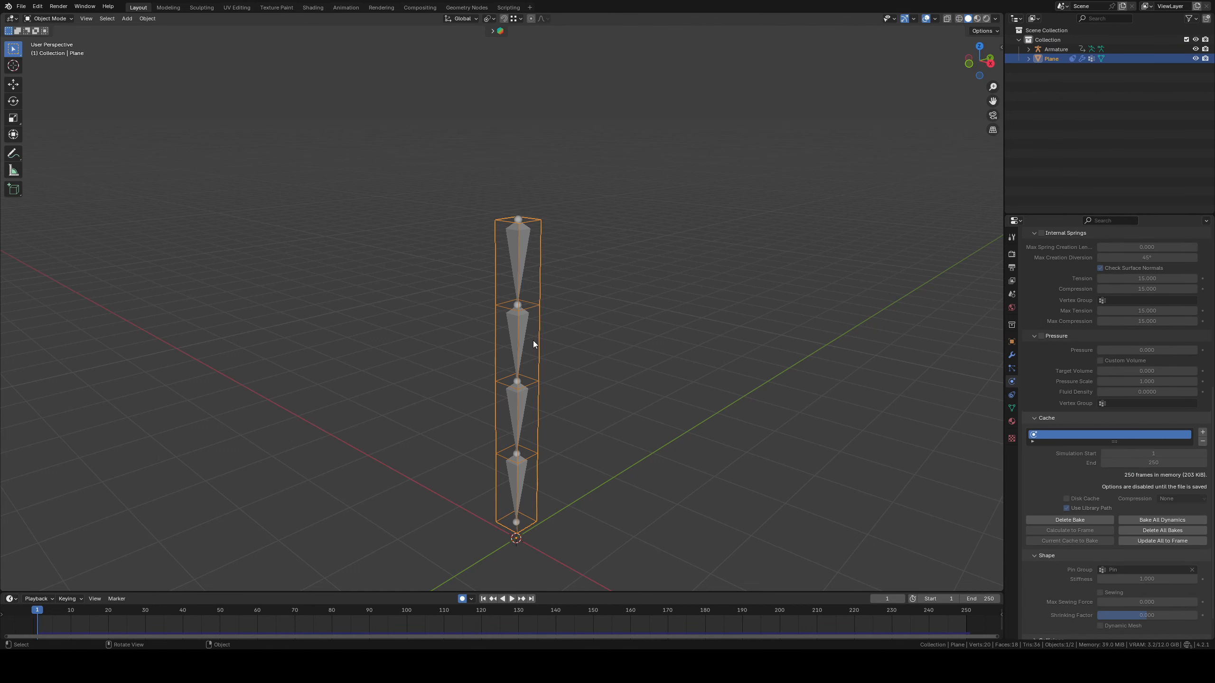
key(space)
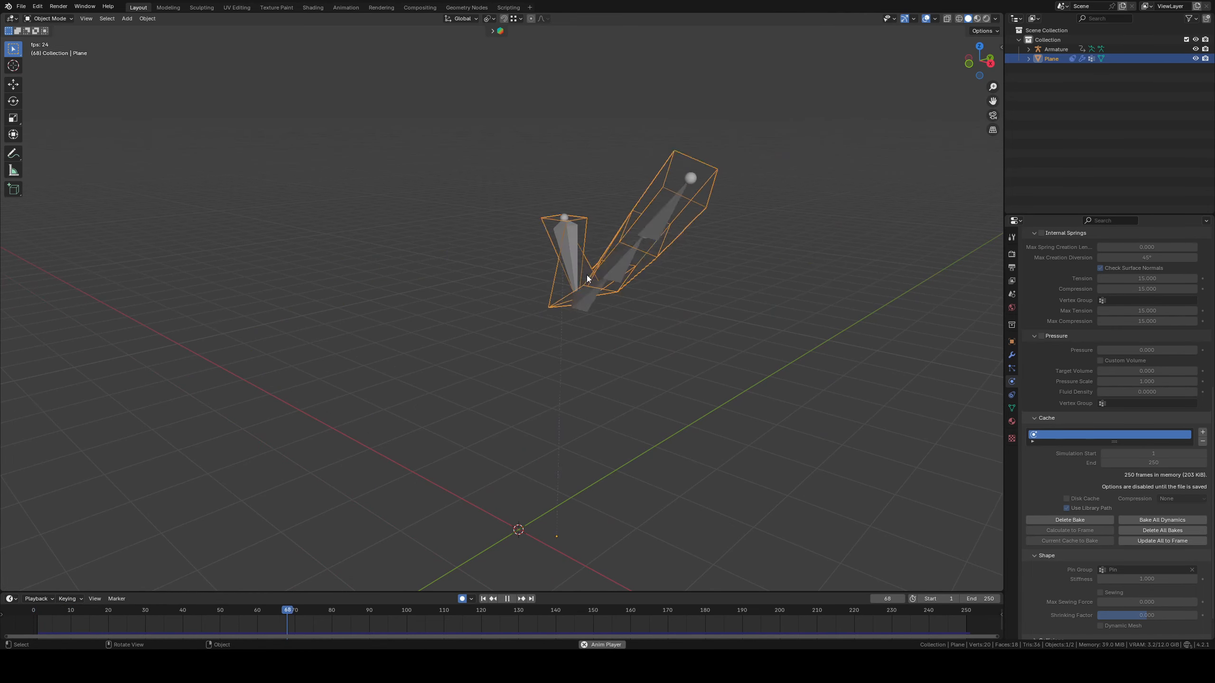
key(space)
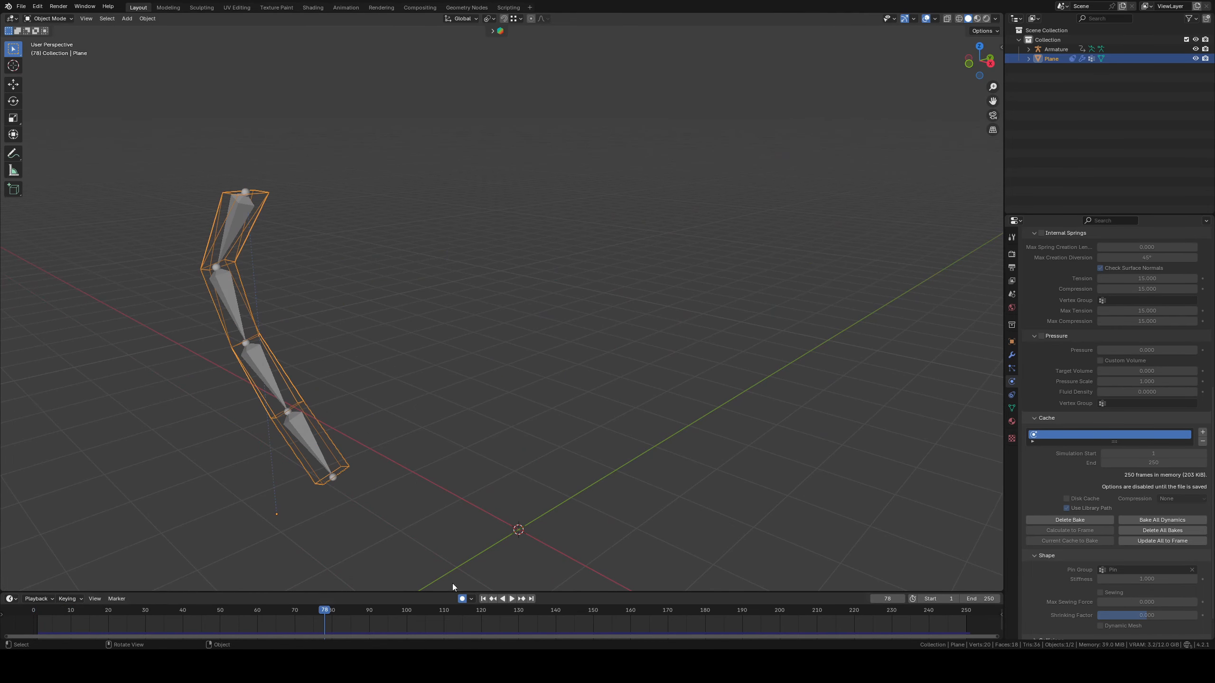
Select the Armature, switch it to Pose Mode and record rotation keyframes on Bone.2 by rotating it during playback
click(45, 19)
click(235, 224)
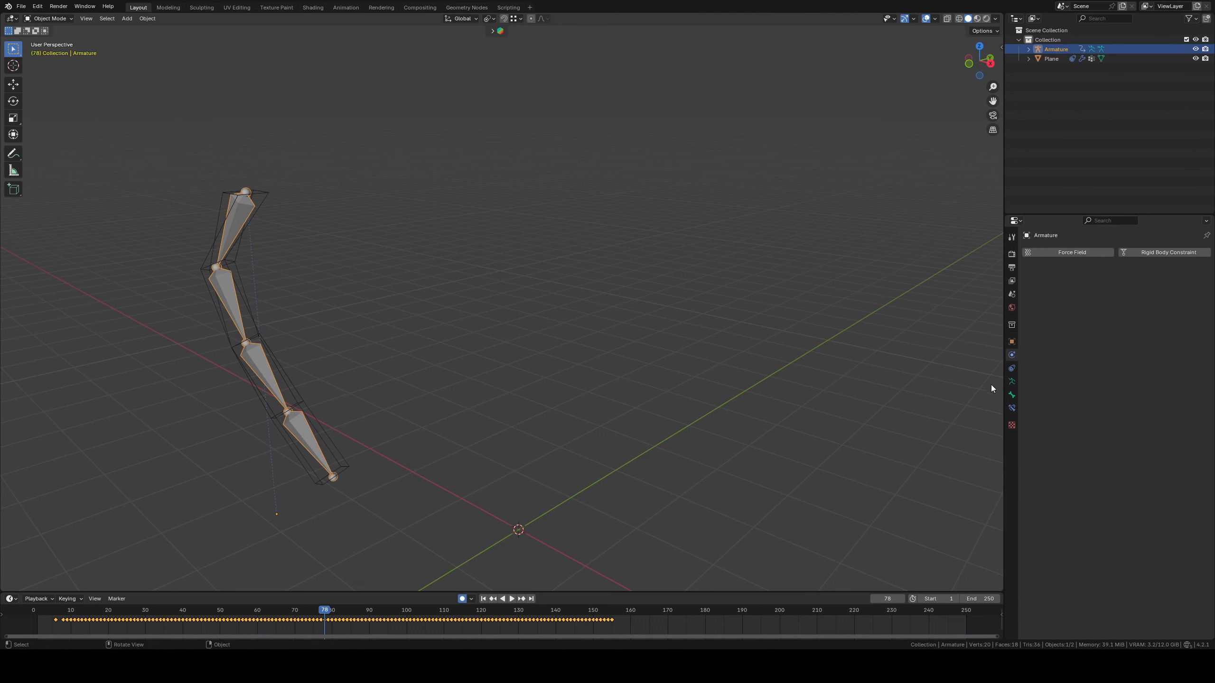
click(1012, 382)
shift+middle_drag(410, 325, 612, 317)
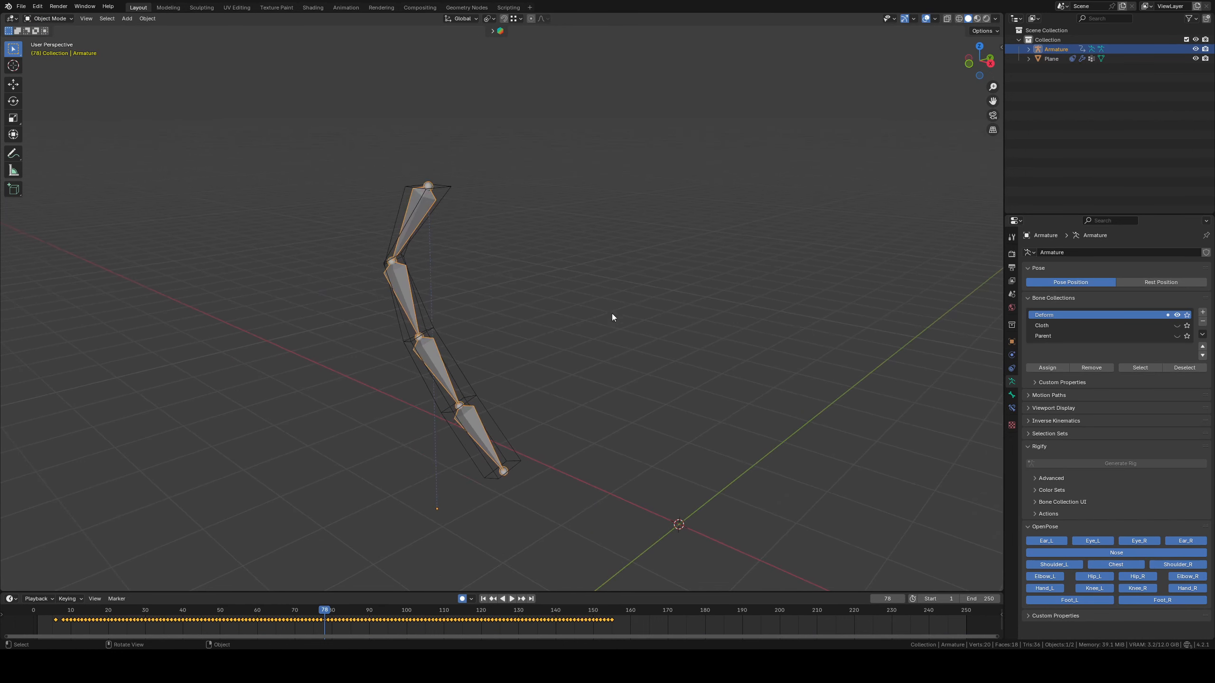
shift+middle_drag(238, 141, 435, 176)
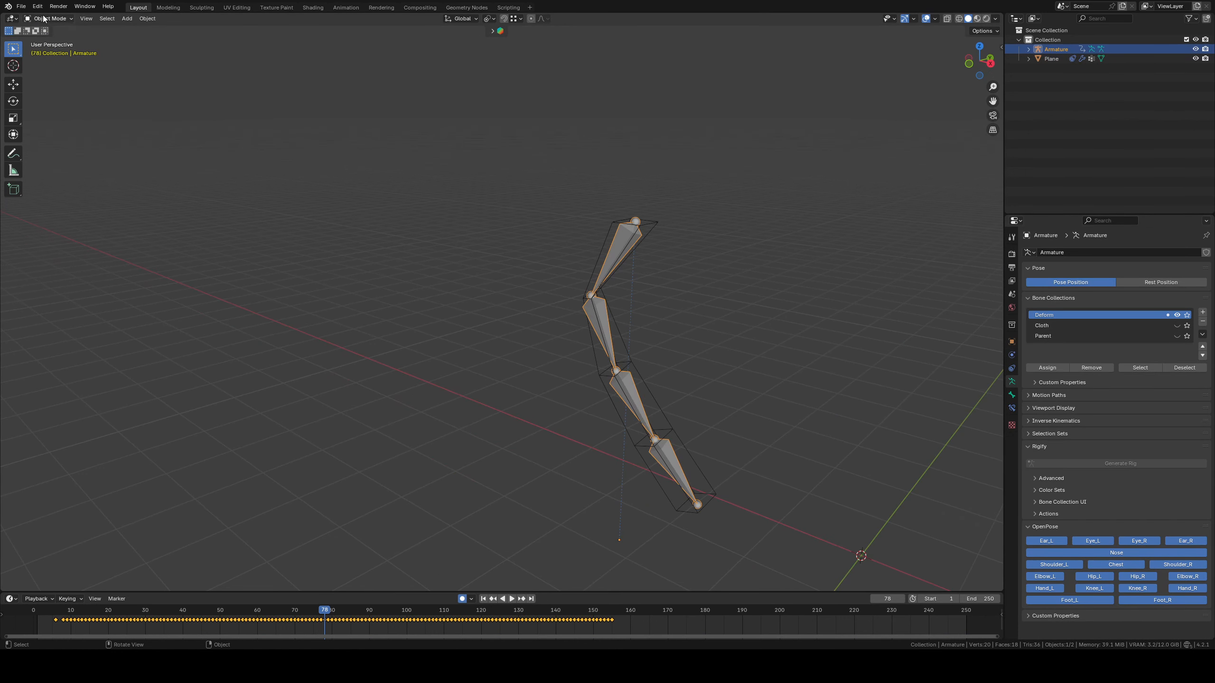
click(61, 51)
shift+middle_drag(536, 209, 484, 209)
key(r)
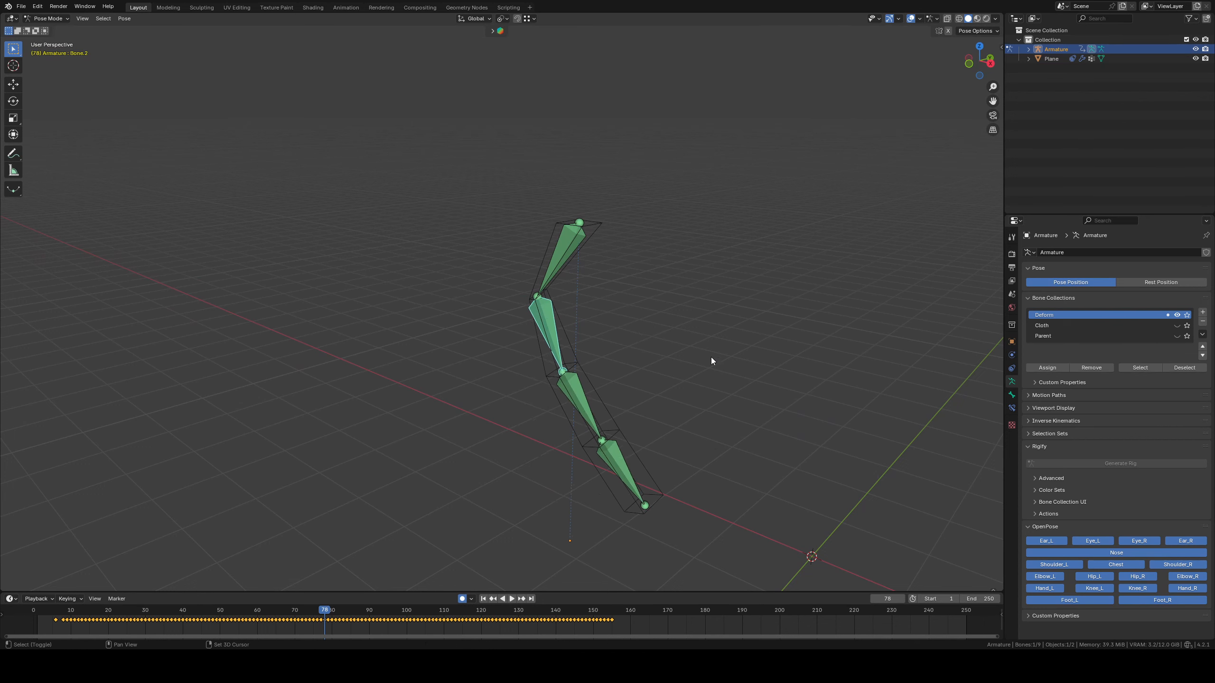
key(space)
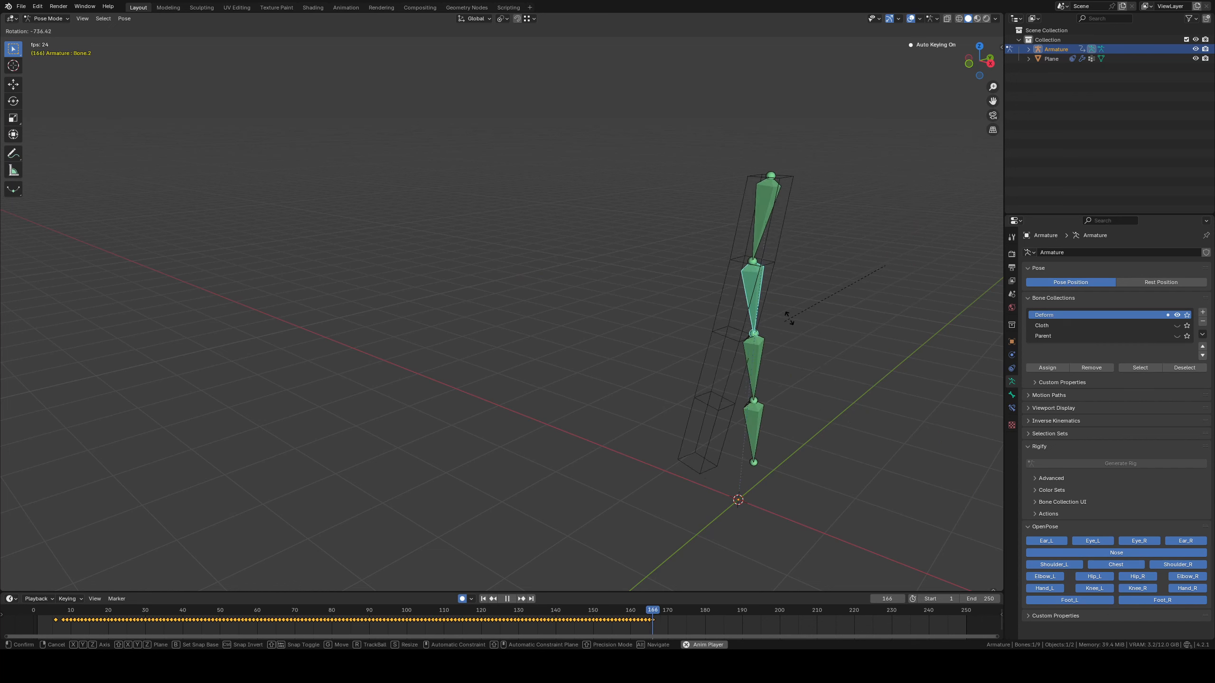
right_click(831, 400)
Record rotation keyframes on the chain's end bone Bone.4 by rotating it during playback
shift+middle_drag(835, 415, 760, 388)
click(679, 419)
key(r)
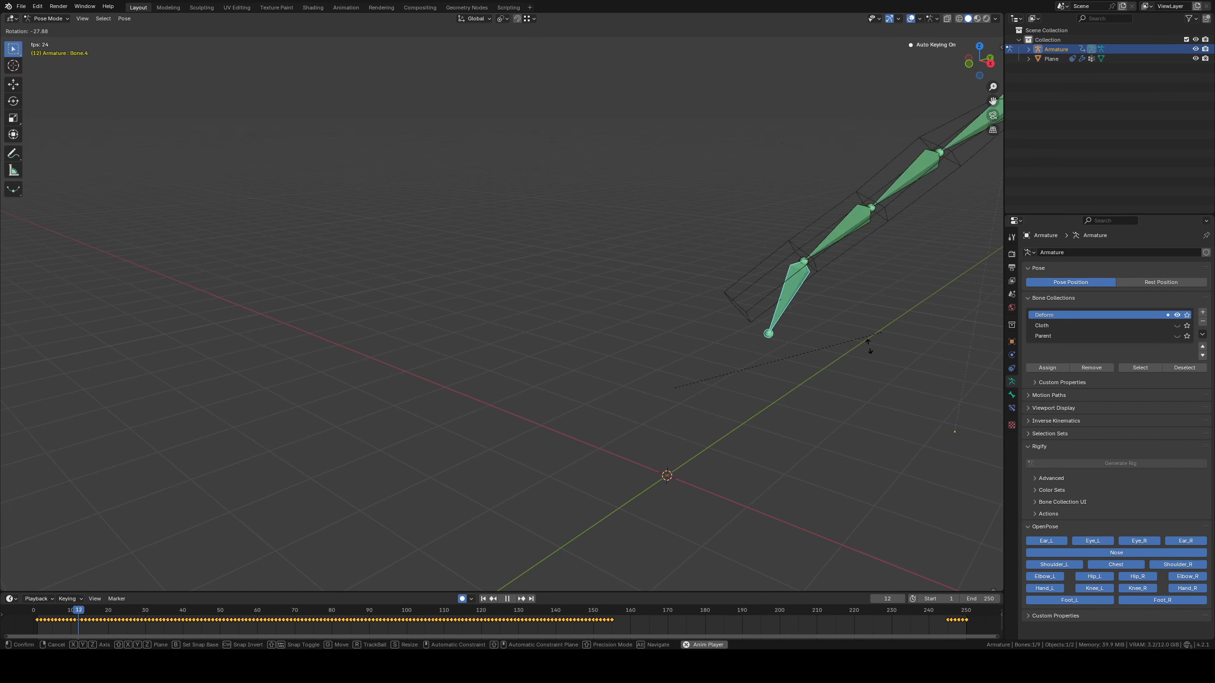
right_click(888, 318)
shift+middle_drag(888, 318, 560, 281)
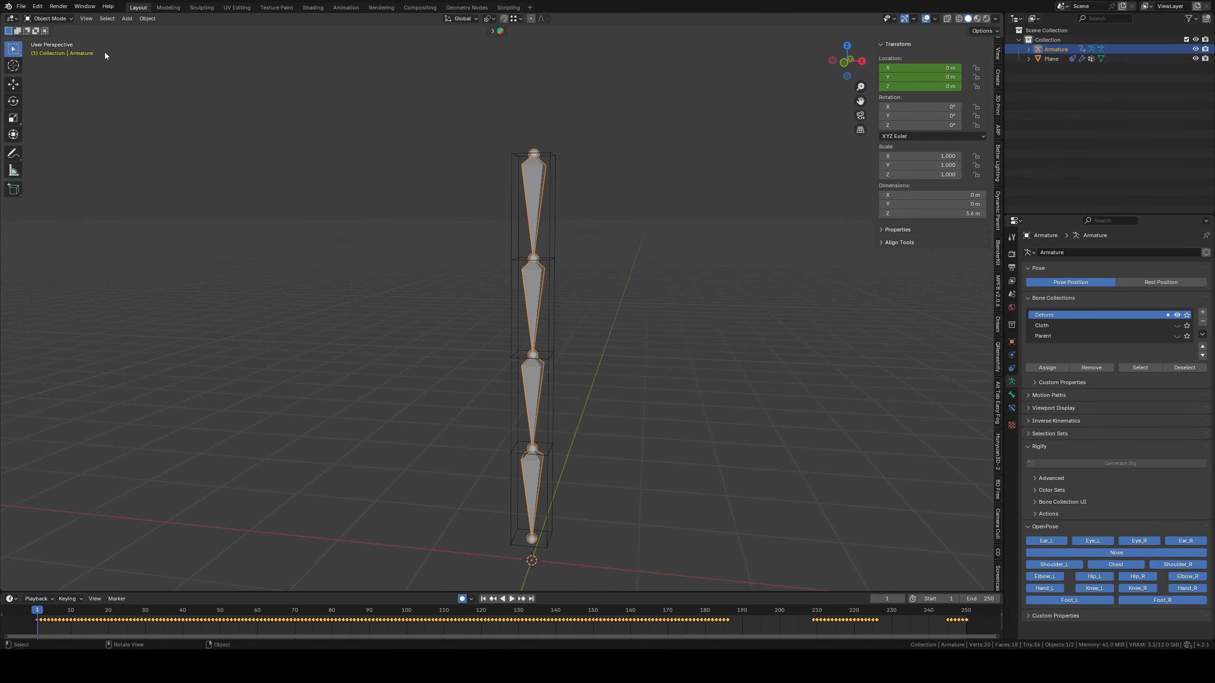
Add a mesh plane and raise its front edge along Z to about 4.05 m in Edit Mode
key(shift+a)
mouse_move(265, 145)
click(336, 140)
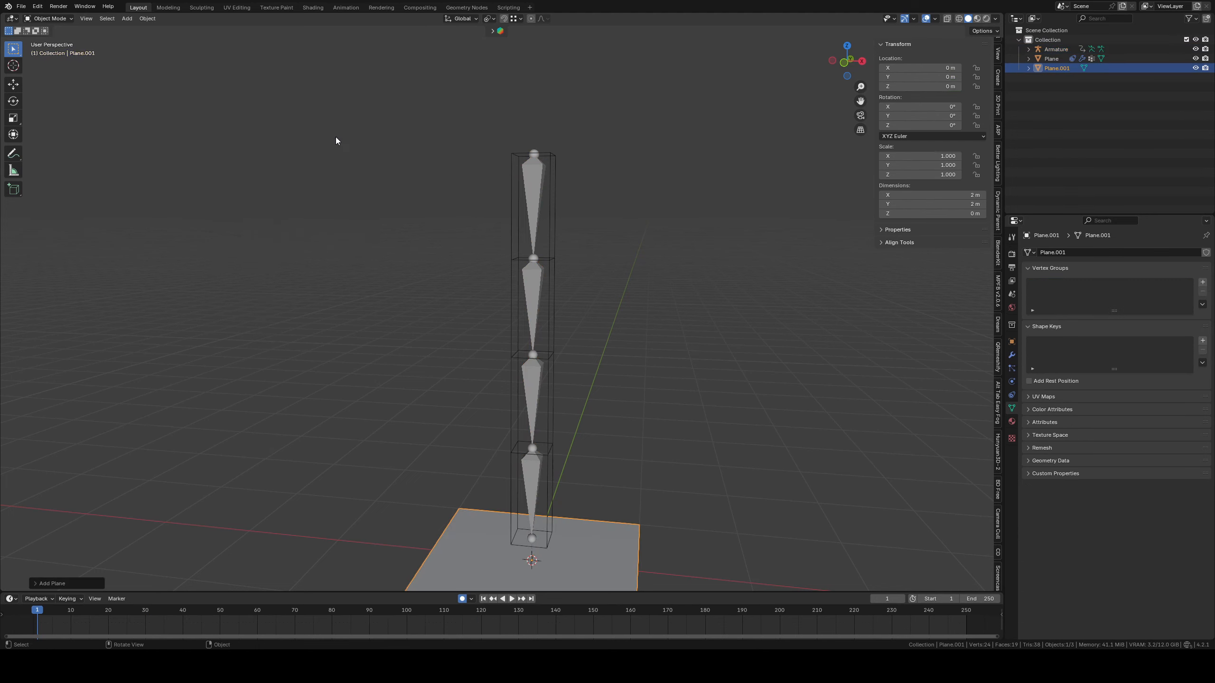
scroll(610, 316, down, 5)
key(Tab)
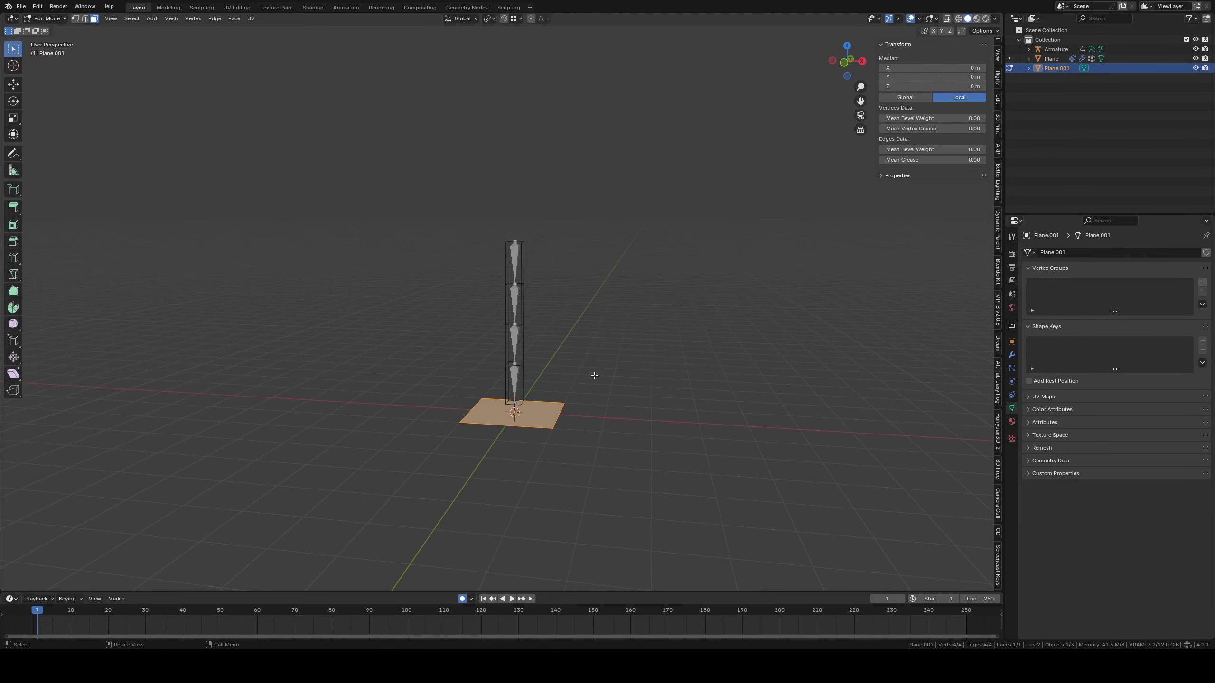
click(46, 18)
click(501, 425)
key(g)
key(z)
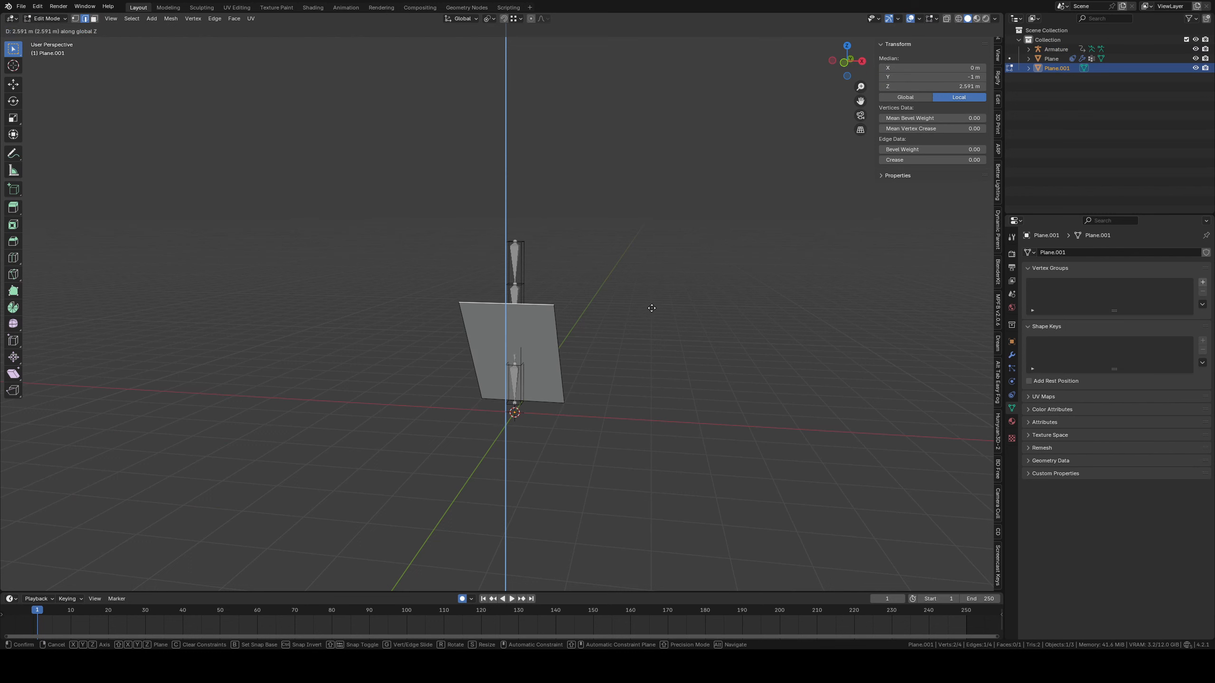
click(660, 241)
Enable snapping and move the raised edge along Y to 1 m, directly above the opposite edge, so the plane stands upright
middle_drag(661, 241, 662, 347)
key(shift+Tab)
middle_drag(591, 140, 475, 349)
key(g)
key(y)
click(636, 521)
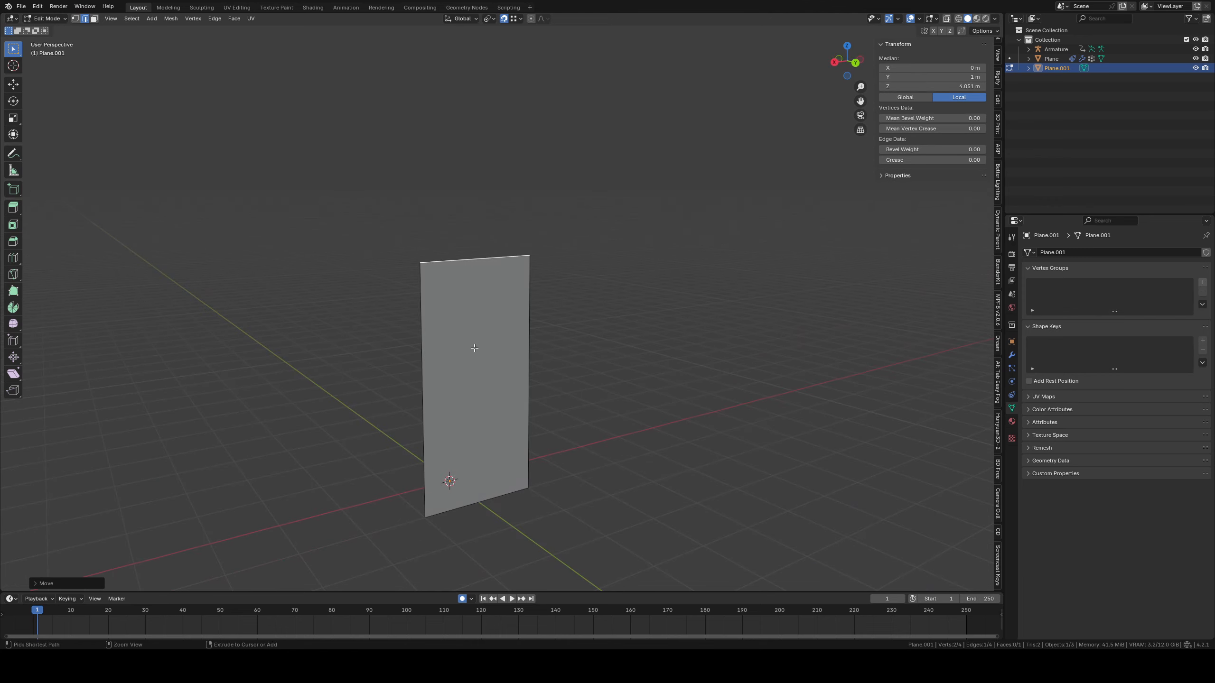
Divide the upright plane into a dense grid with multiple horizontal and vertical loop cuts, leaving them evenly spaced
scroll(521, 335, up, 20)
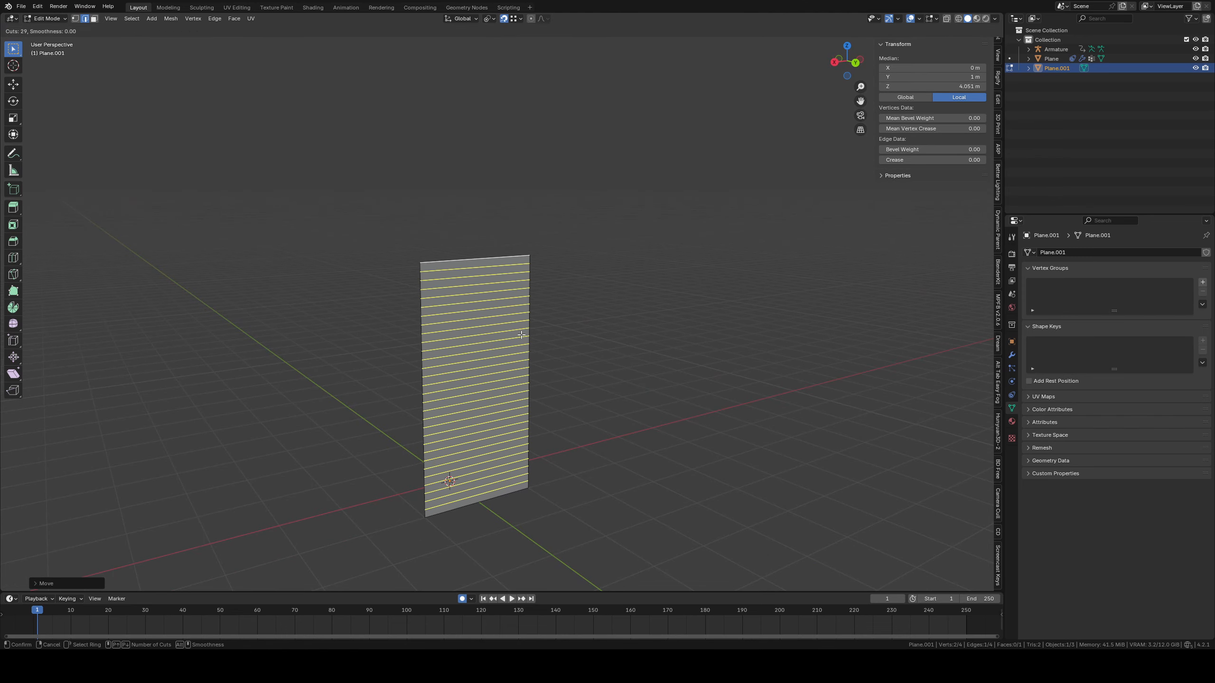
click(521, 335)
right_click(522, 334)
key(ctrl+r)
scroll(513, 320, up, 14)
click(513, 320)
right_click(513, 320)
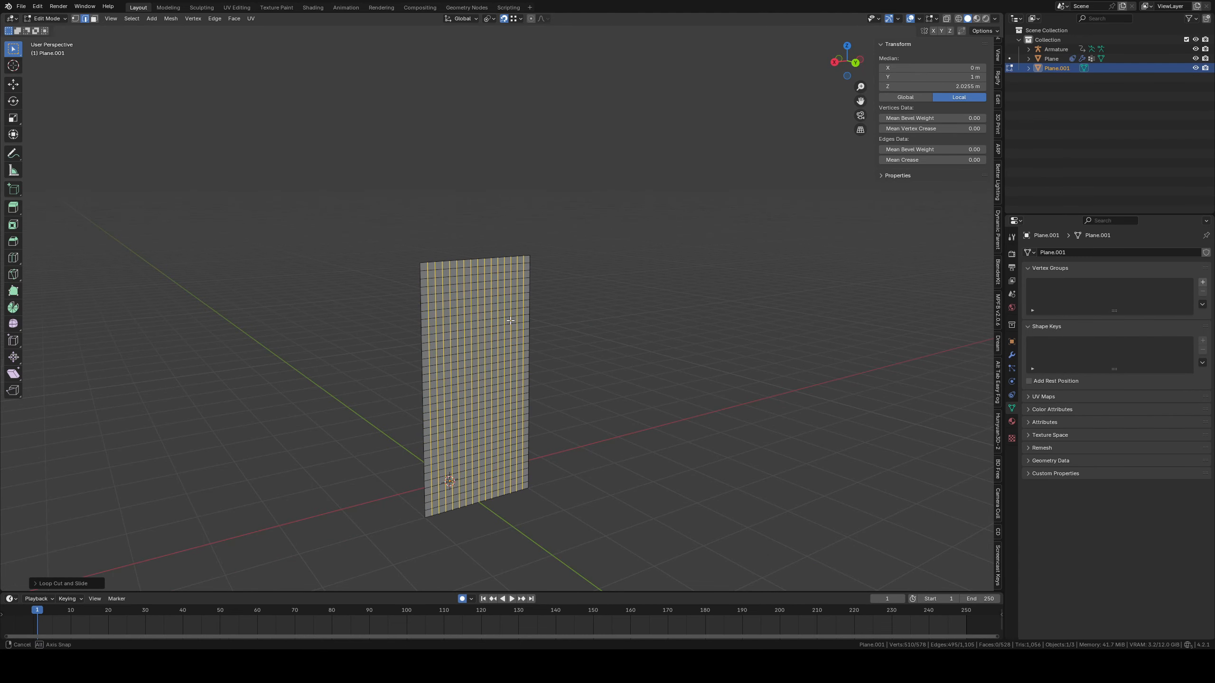
In Object Mode, move the upright plane -1 m along Y so it lines up with the bone chain
middle_drag(514, 320, 591, 355)
key(Tab)
key(g)
key(y)
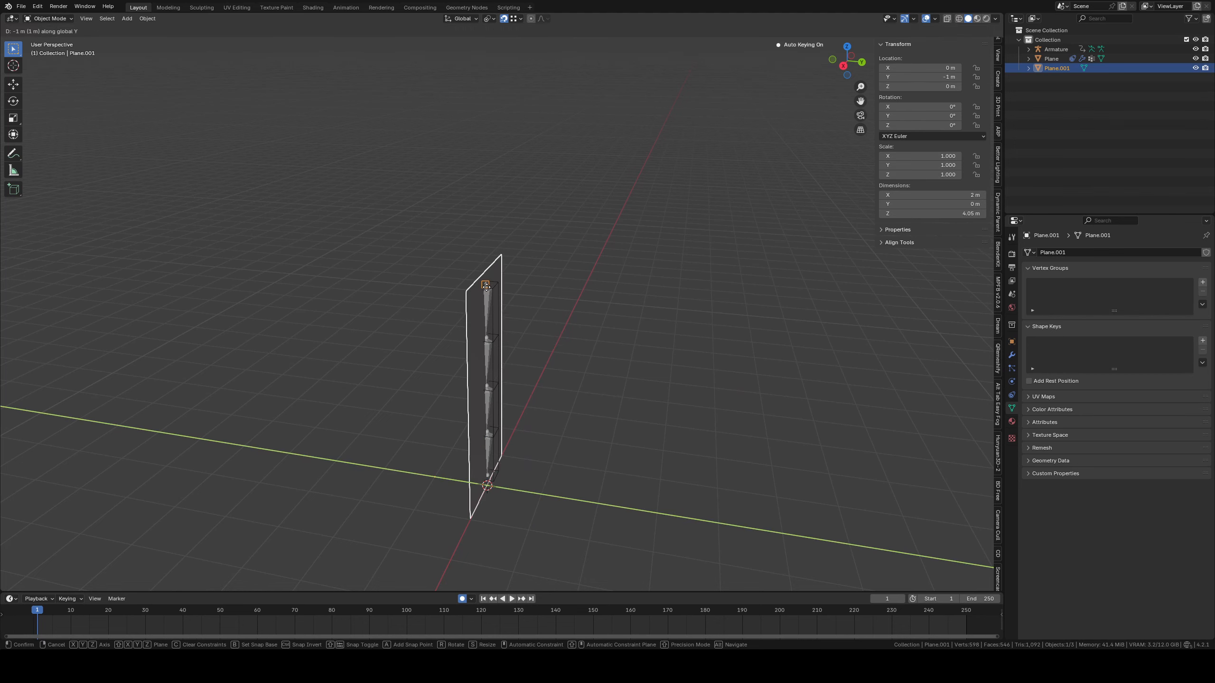
click(511, 311)
middle_drag(511, 311, 569, 282)
mouse_move(569, 282)
ctrl+middle_down()
mouse_move(566, 228)
mouse_move(580, 284)
ctrl+middle_up()
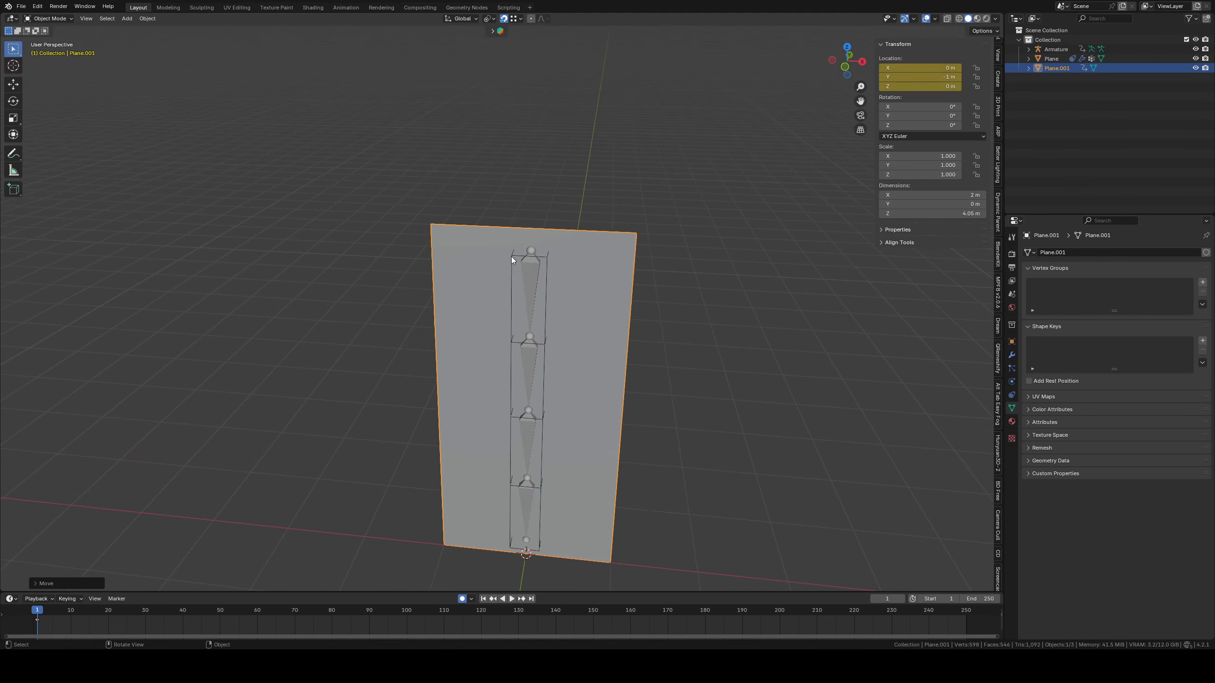
Parent the subdivided plane to the Armature with automatic weights
shift+click(528, 299)
key(ctrl+p)
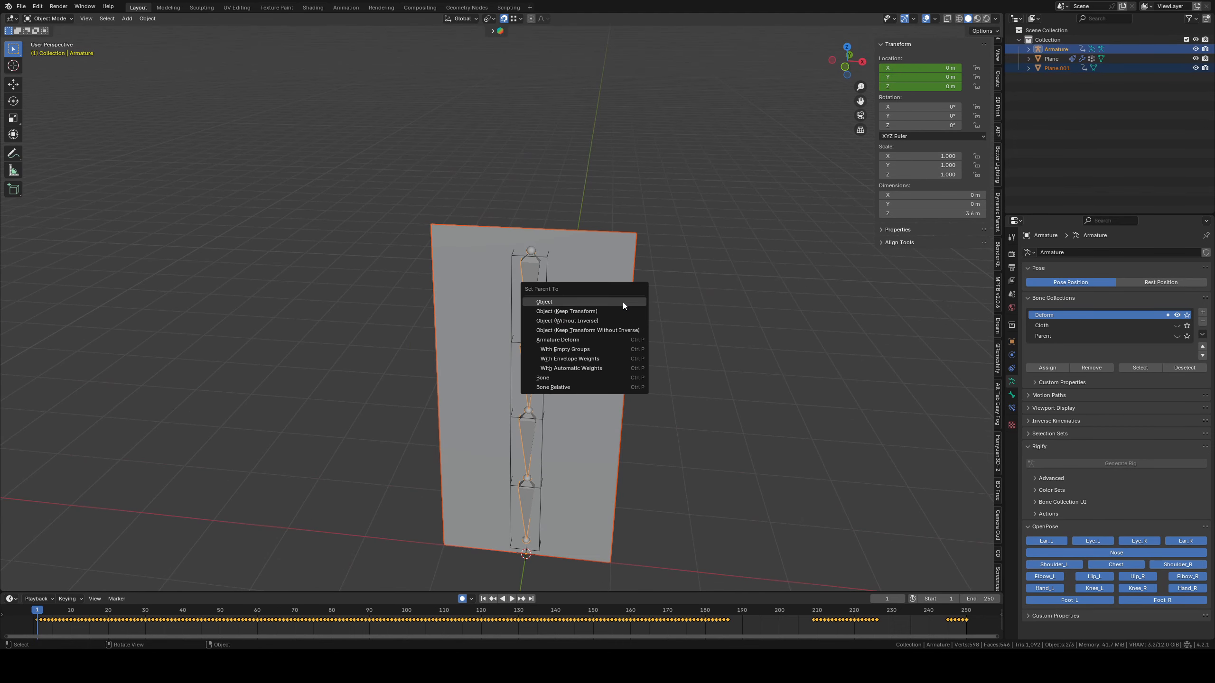
click(589, 368)
Play the animation to examine how the parented plane deforms with the chain, then stop playback
key(space)
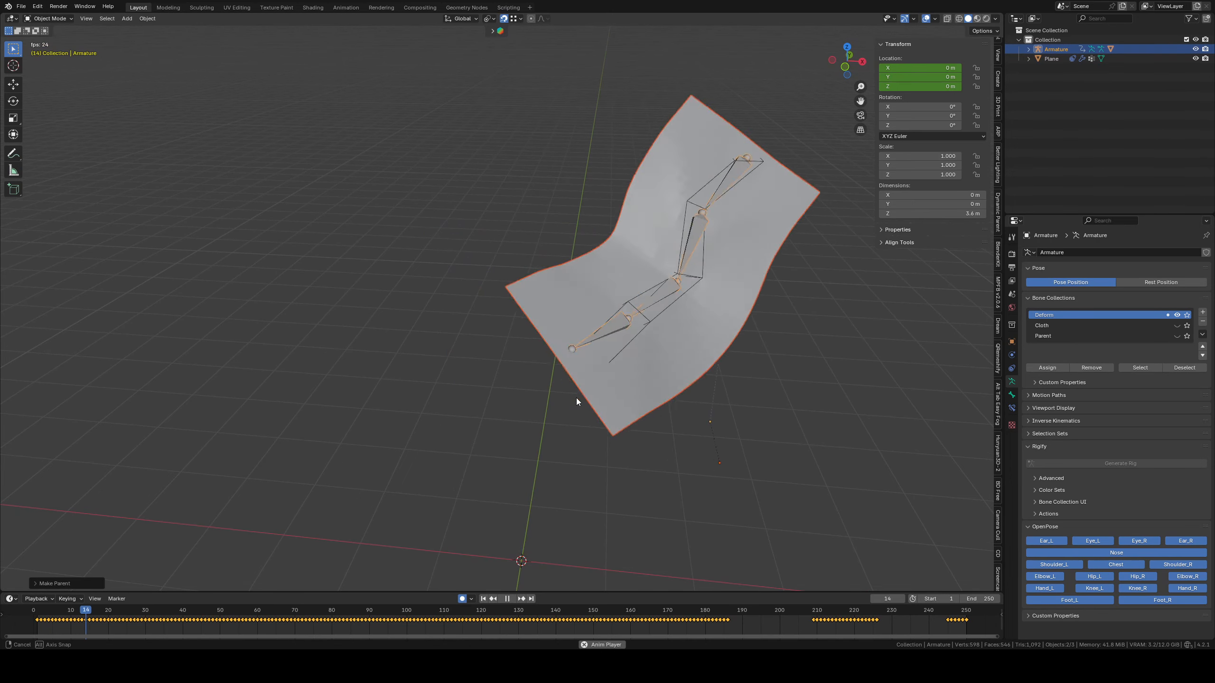
scroll(576, 398, down, 3)
shift+middle_drag(555, 345, 538, 315)
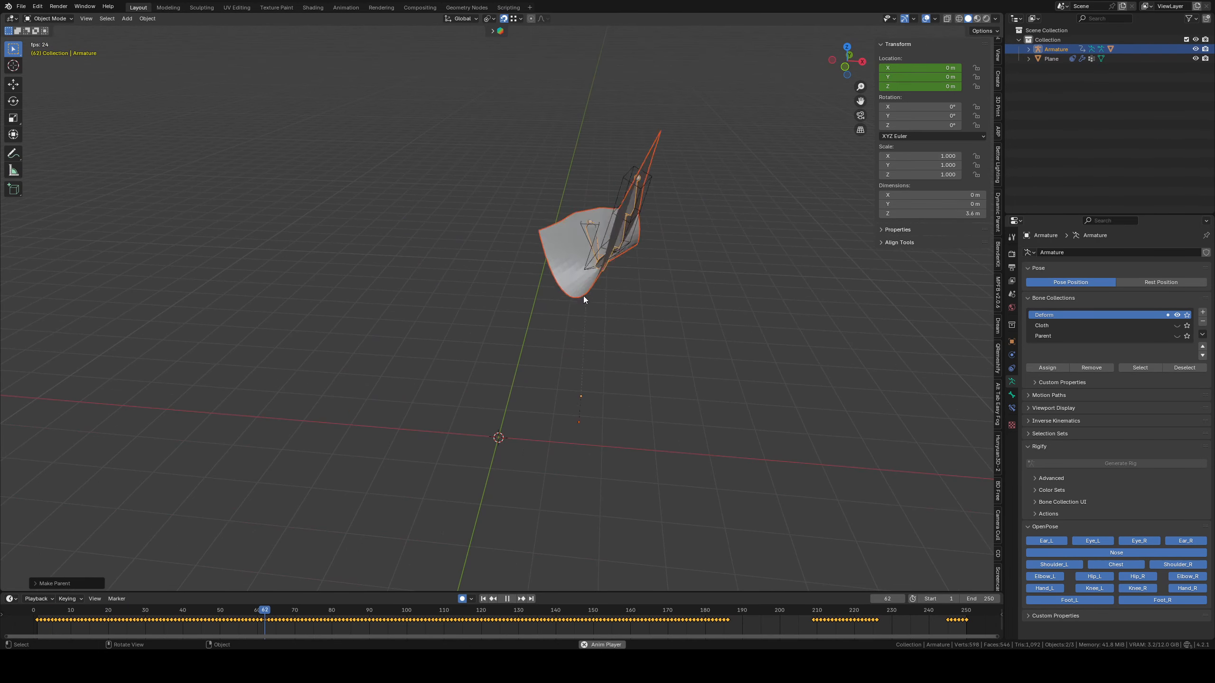
key(space)
Switch the Armature to Pose Mode, show the Cloth bone collection instead of Deform, and try rotating Bone.3.001
click(50, 40)
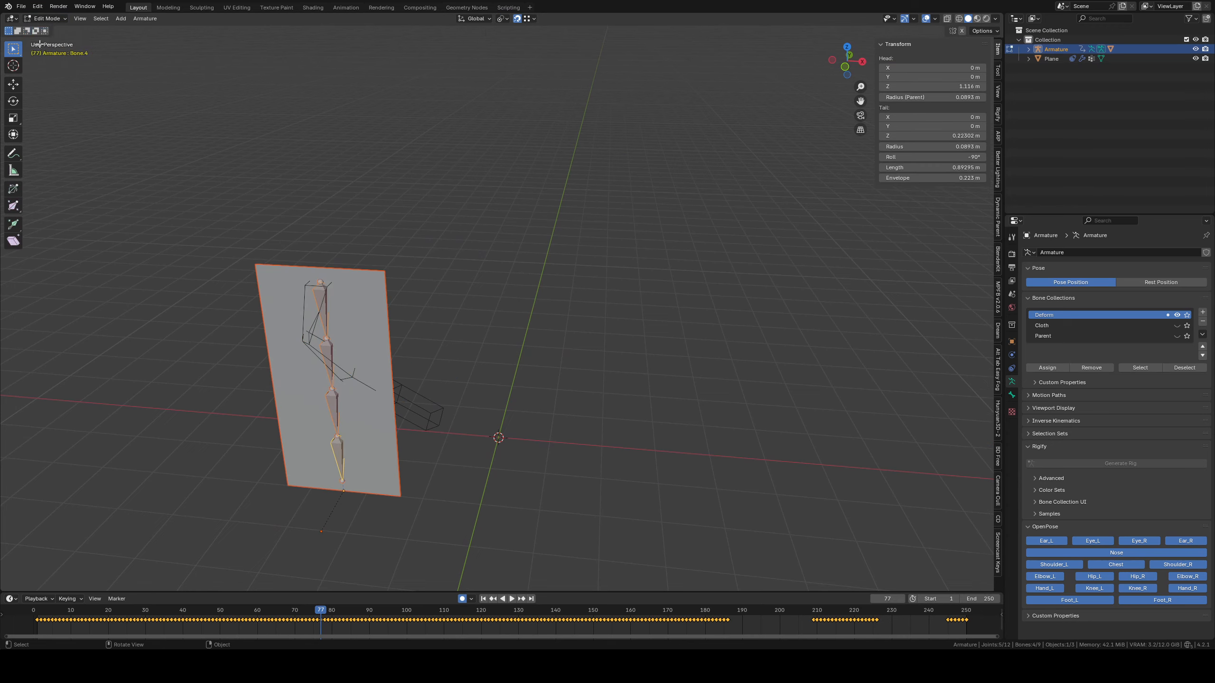
middle_drag(377, 416, 405, 415)
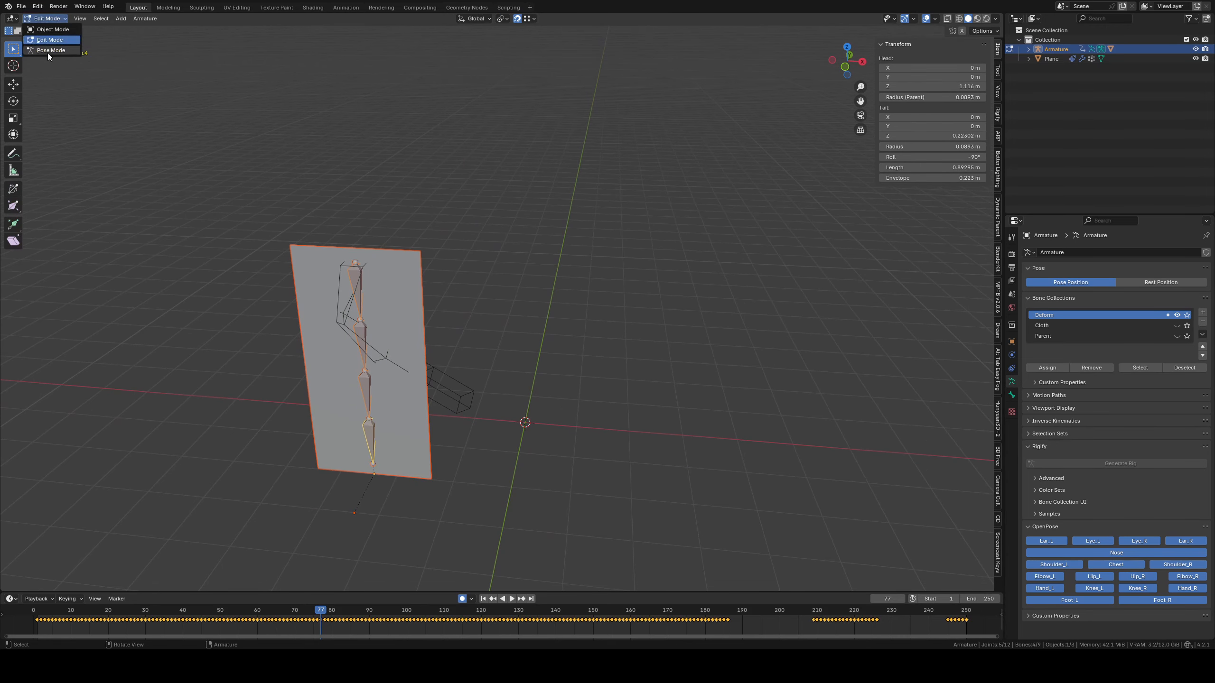
click(50, 50)
middle_drag(368, 335, 584, 342)
click(1177, 326)
click(1177, 316)
click(587, 332)
key(r)
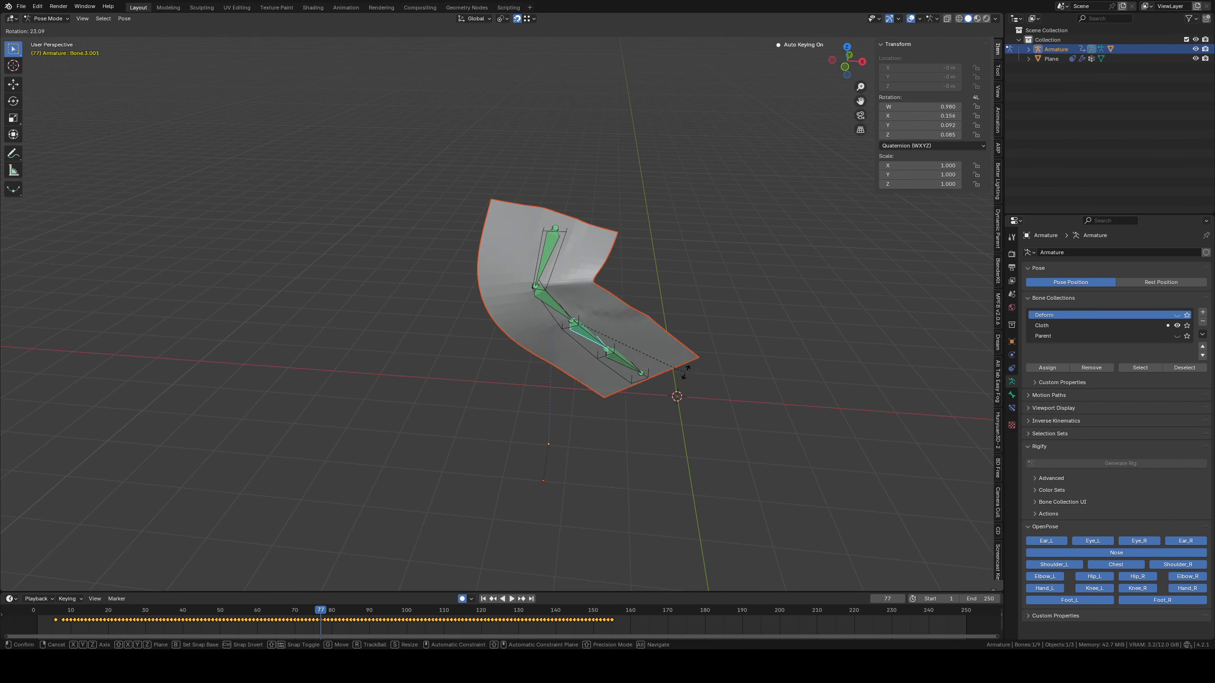
key(Escape)
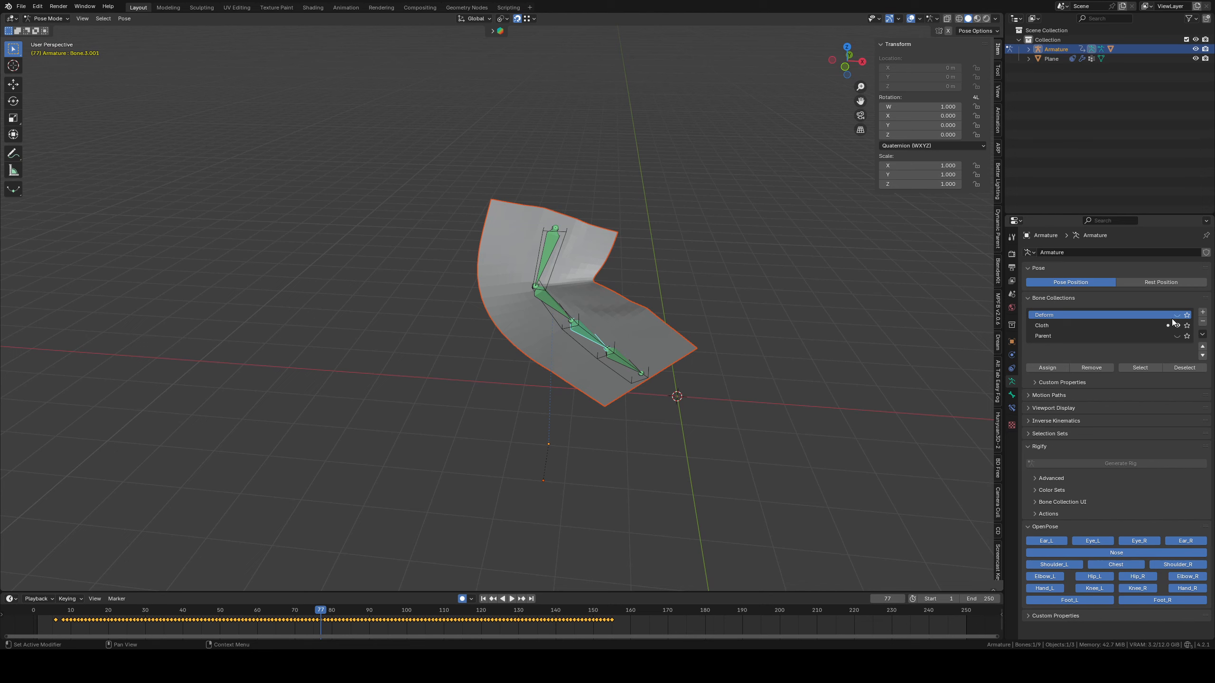
Show the Deform bone collection instead of Cloth and try rotating Bone.3, cancelling the rotation
click(1176, 327)
click(589, 338)
key(r)
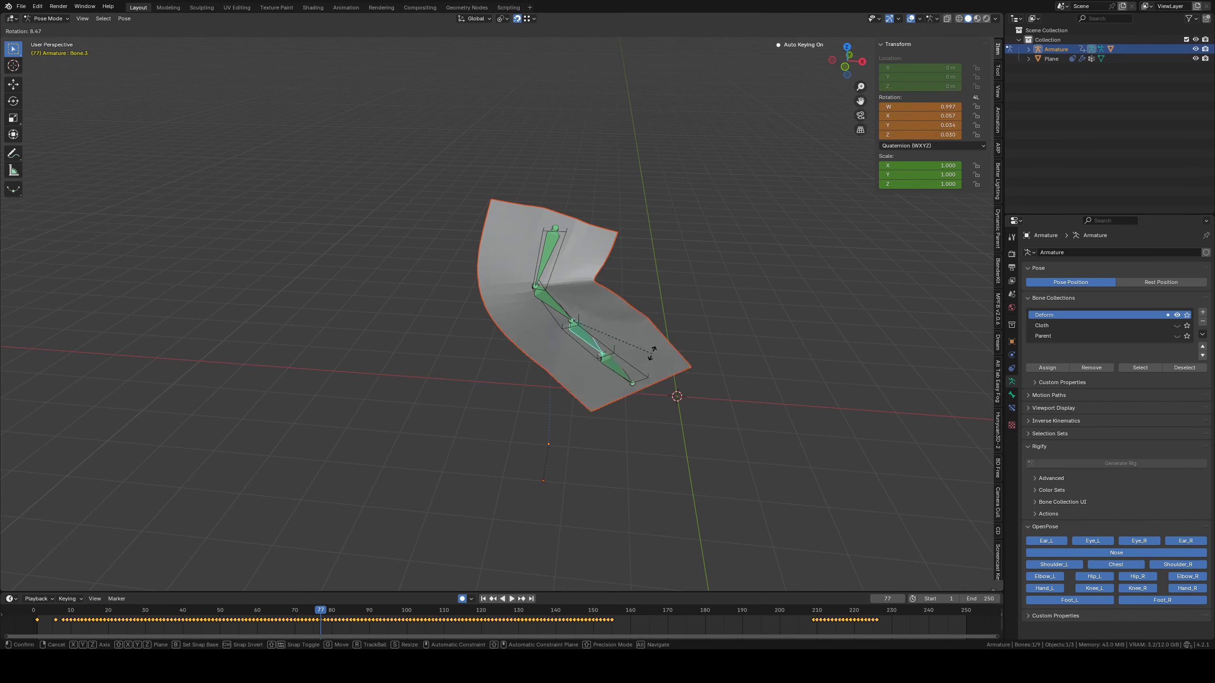
key(Escape)
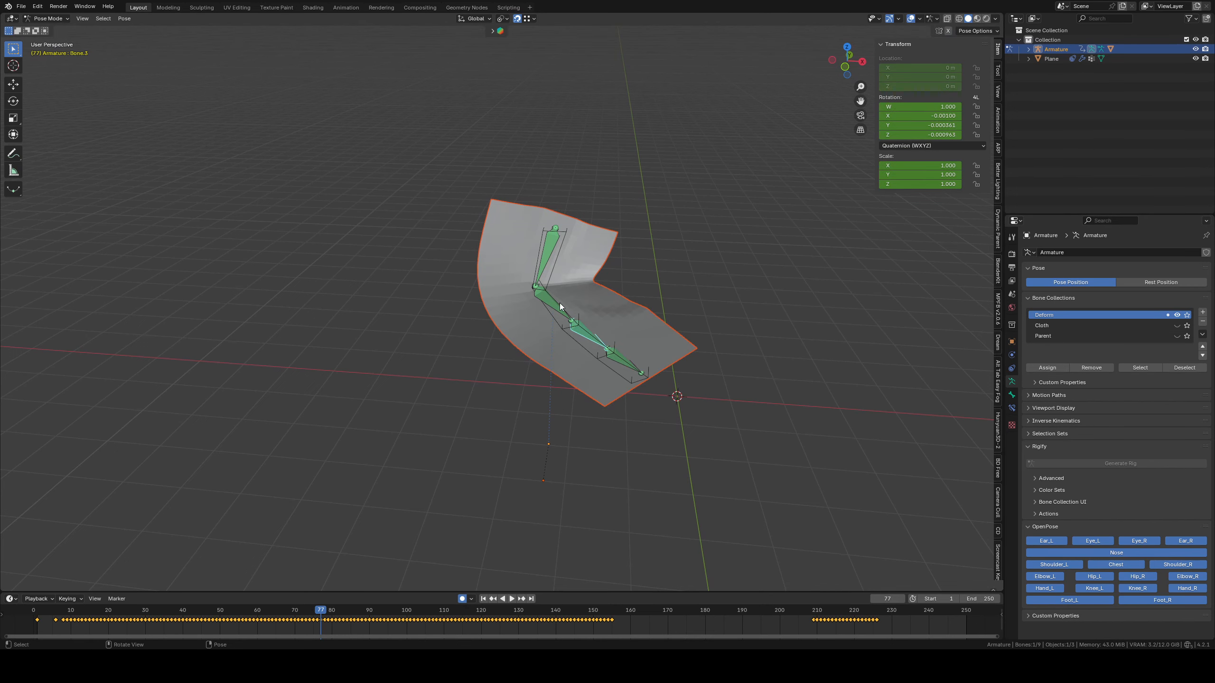
Try rotating Bone.2 and the end bone Bone.4 of the Deform chain, cancelling each rotation
click(560, 303)
key(r)
key(Escape)
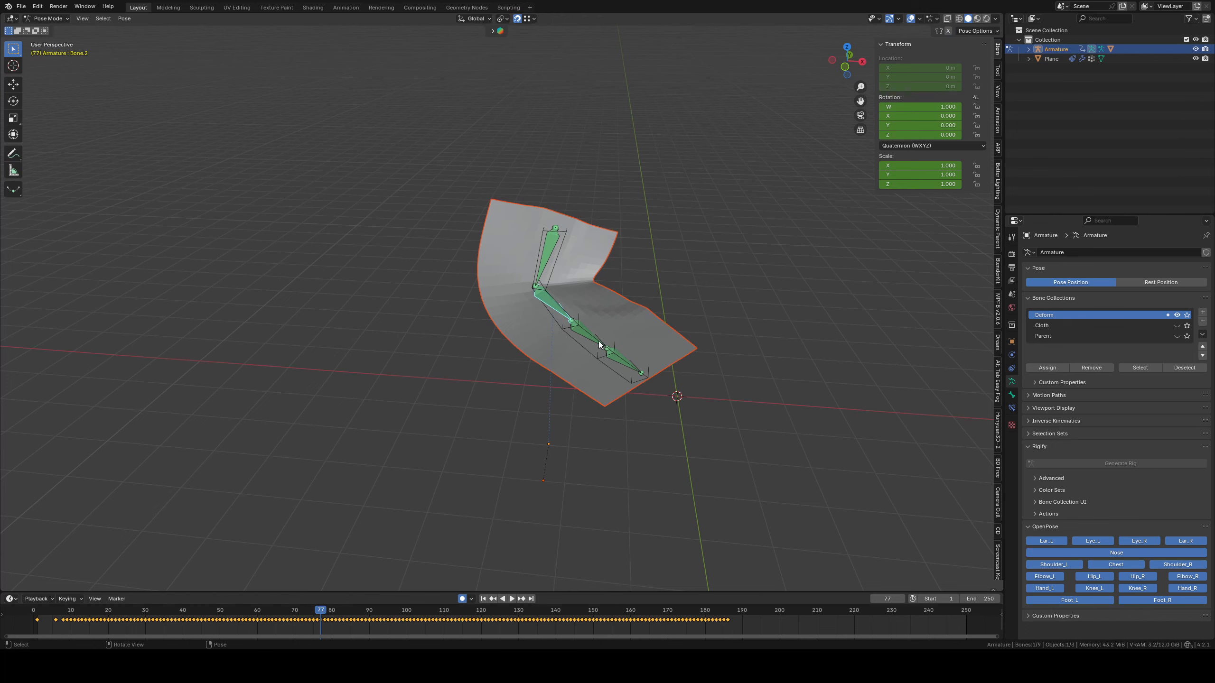
key(r)
key(Escape)
click(626, 360)
key(r)
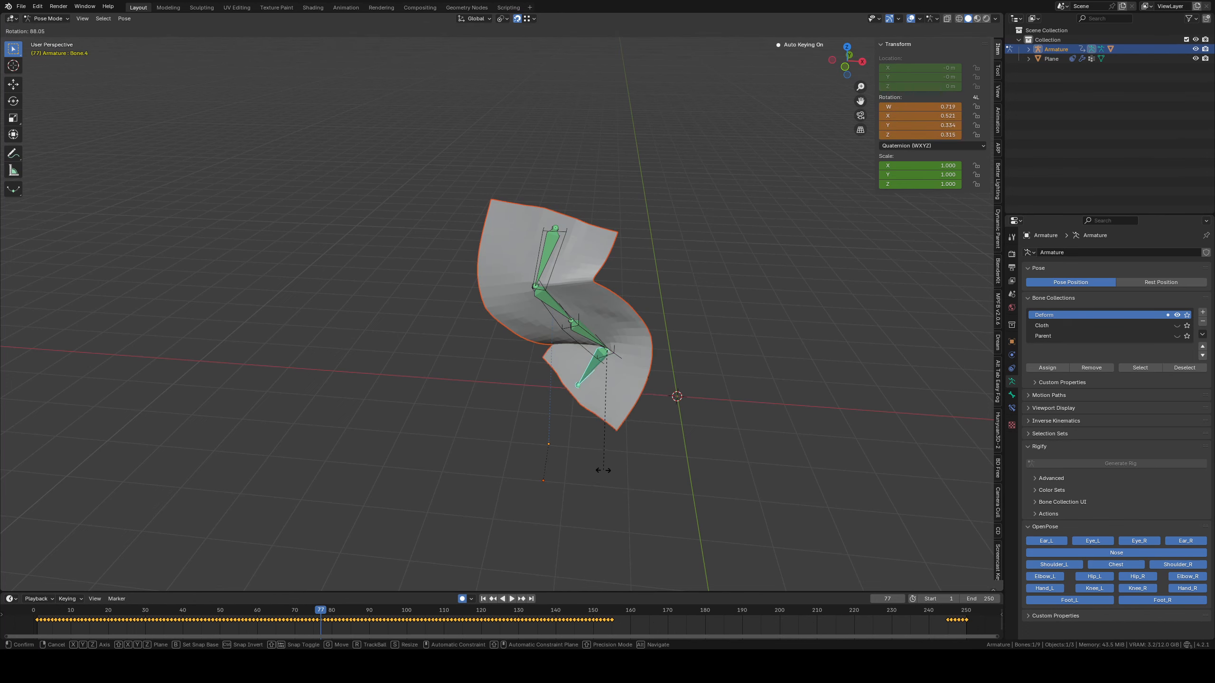
key(Escape)
middle_drag(705, 407, 679, 407)
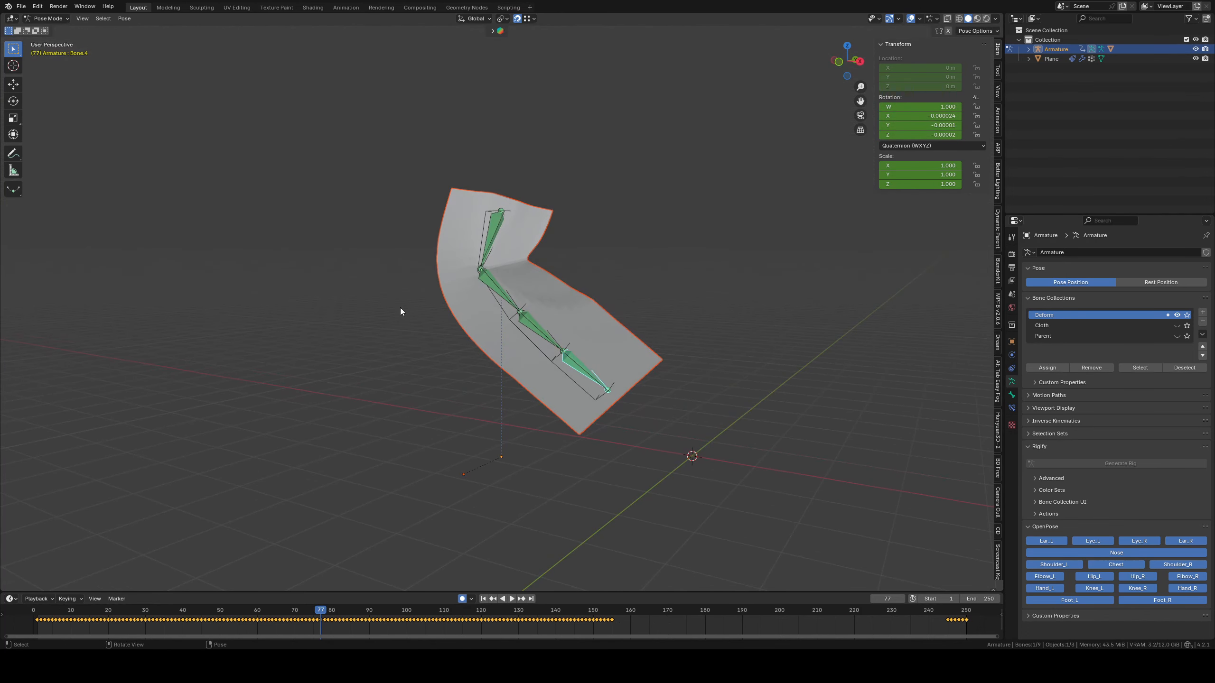
middle_drag(338, 190, 392, 189)
middle_drag(513, 248, 577, 235)
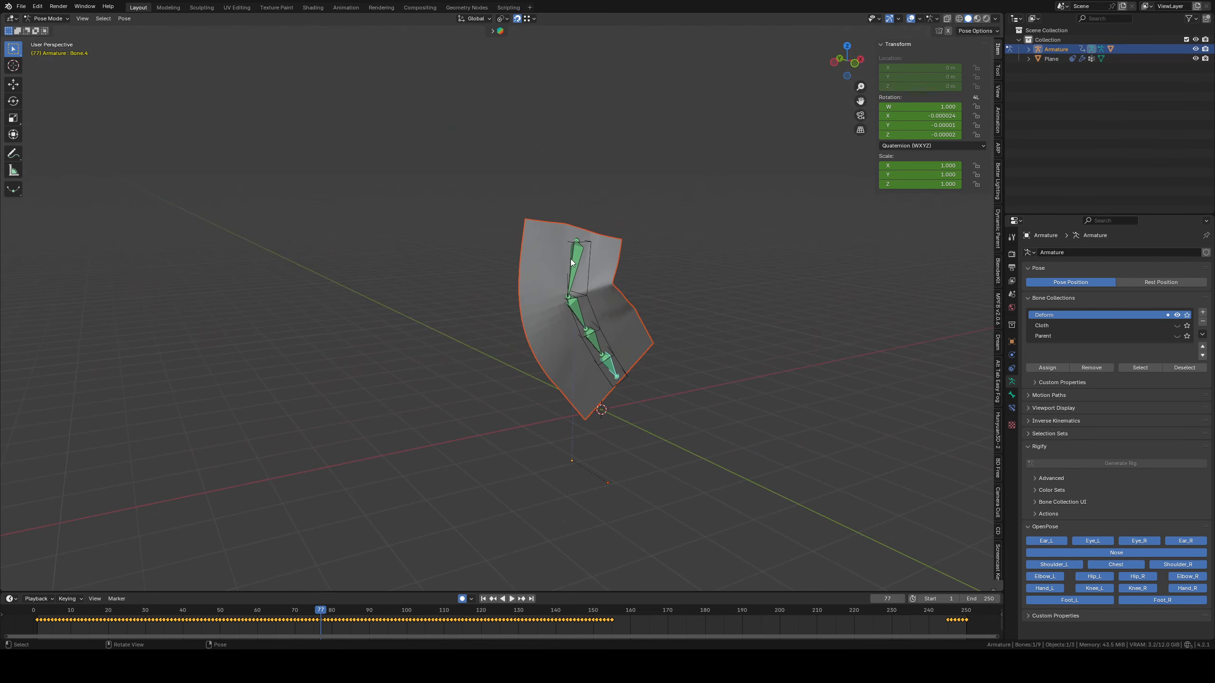
Try rotating the top bone Bone.1 and the Bone.2 below it, cancelling each rotation
click(577, 235)
middle_drag(727, 291, 665, 317)
key(r)
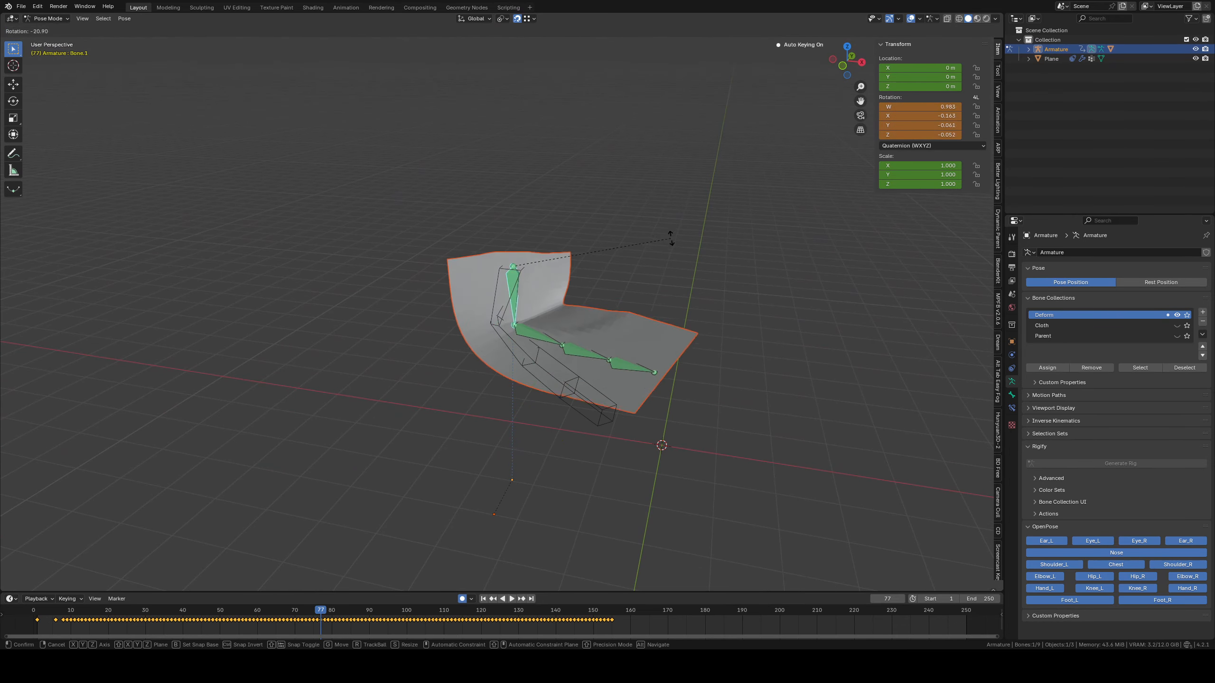
right_click(670, 239)
click(507, 345)
key(r)
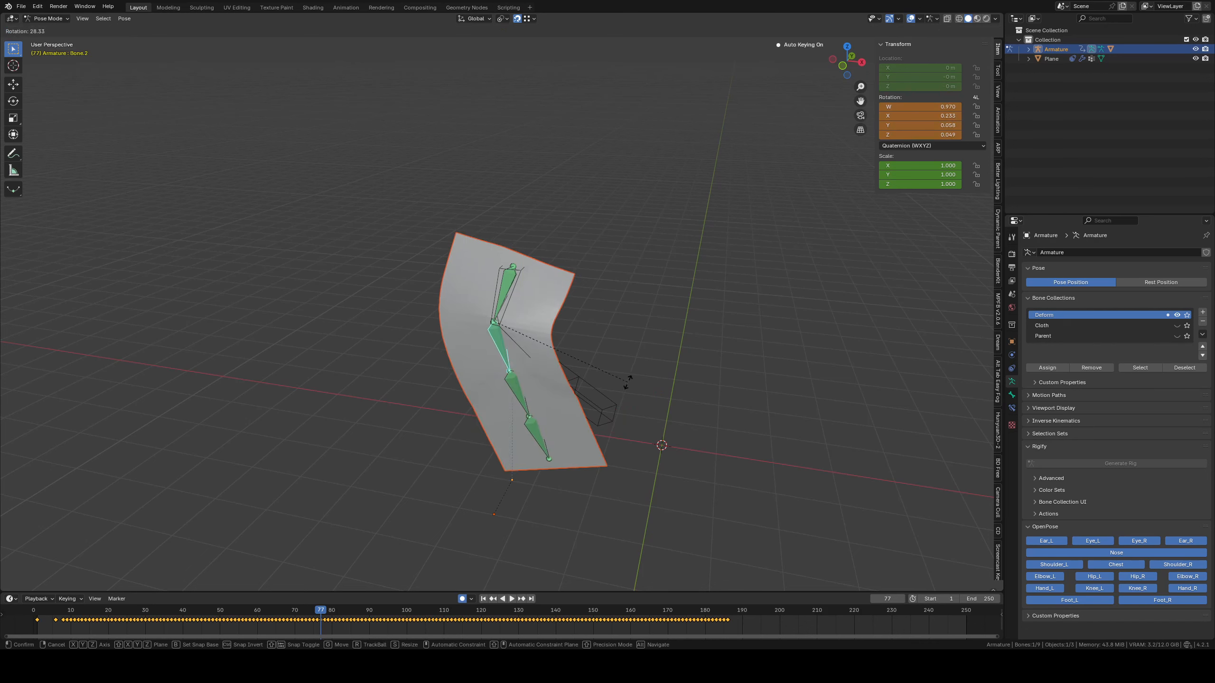
right_click(507, 376)
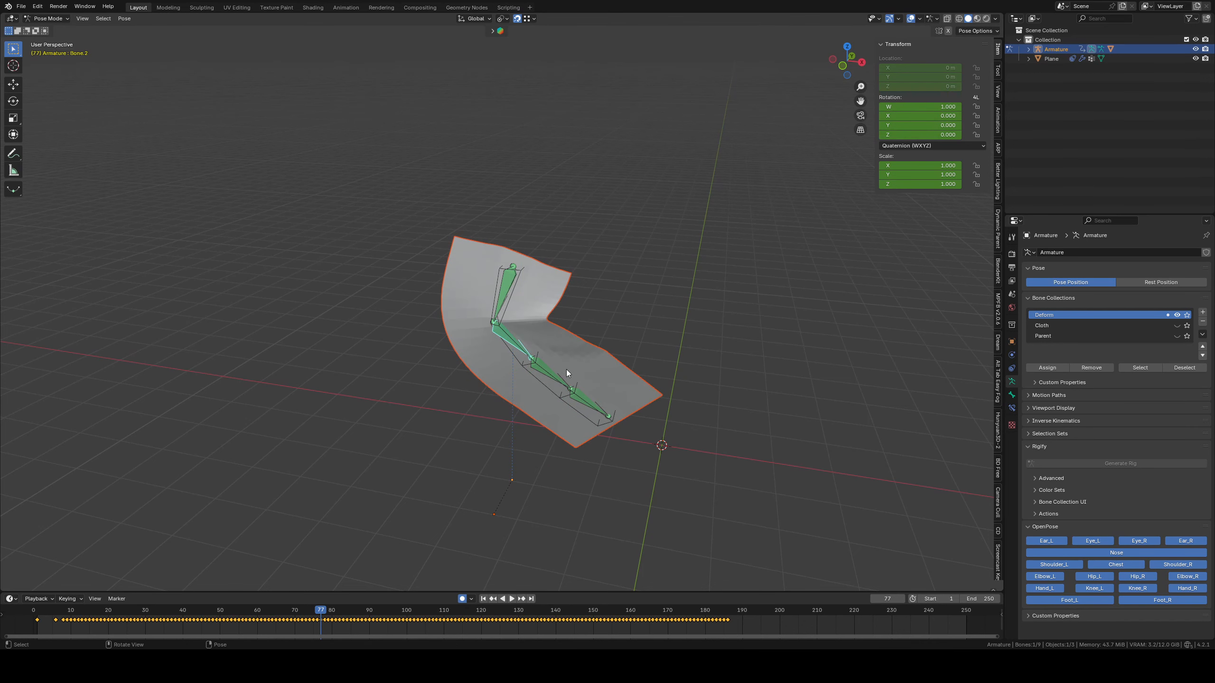
middle_drag(611, 368, 627, 343)
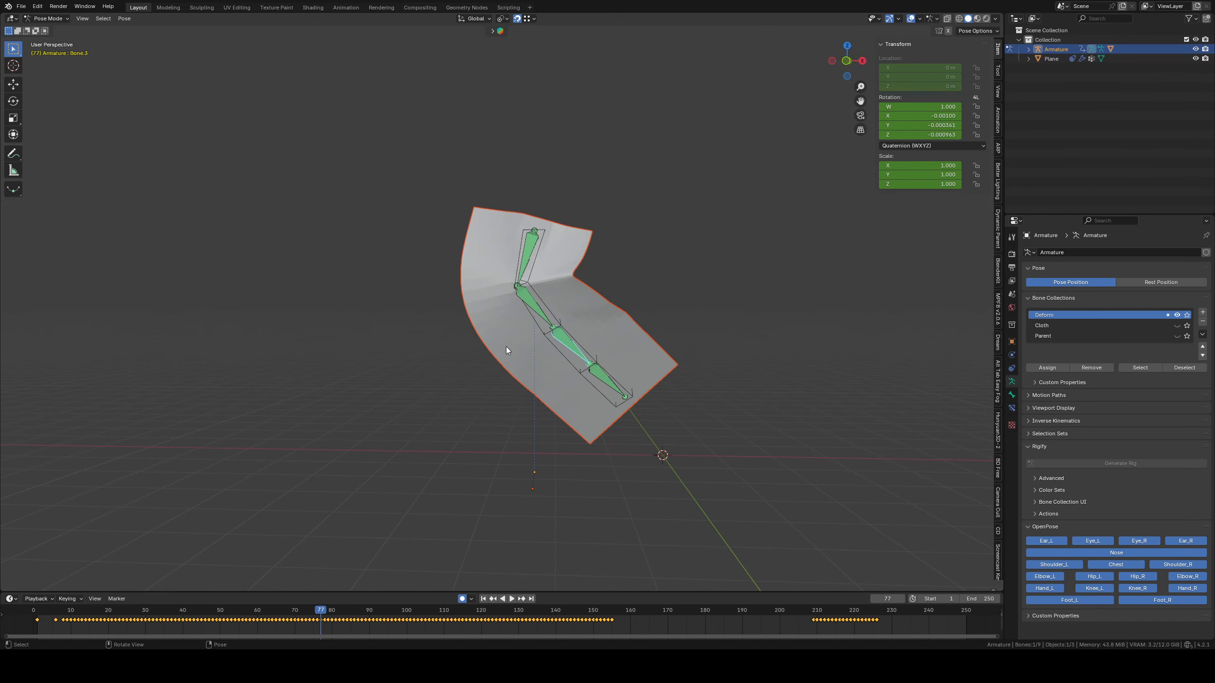